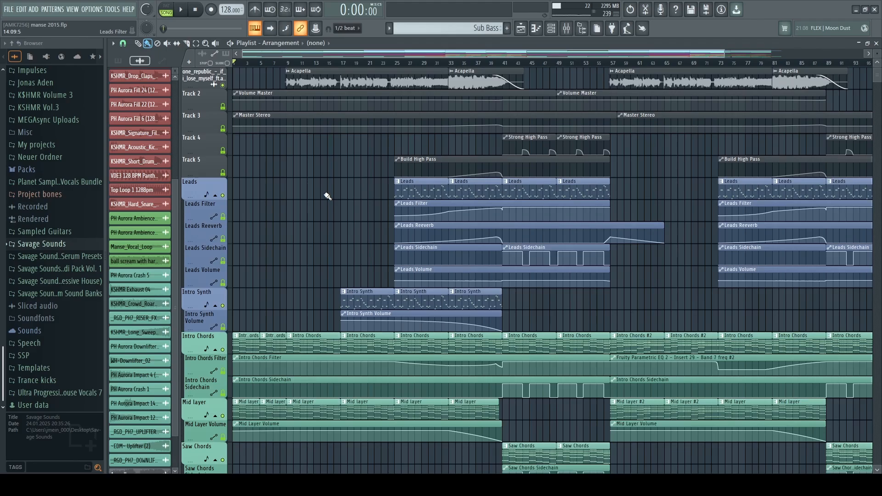
Examine the playlist arrangement from the acapella and lead tracks down to the drums, effects and ambience, focusing on the section around bars 41 to 57
scroll(328, 196, down, 12)
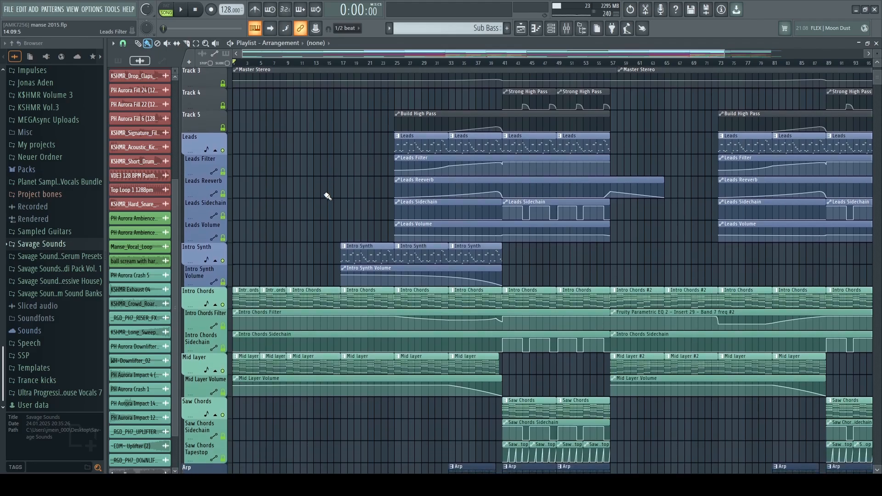
scroll(333, 216, down, 10)
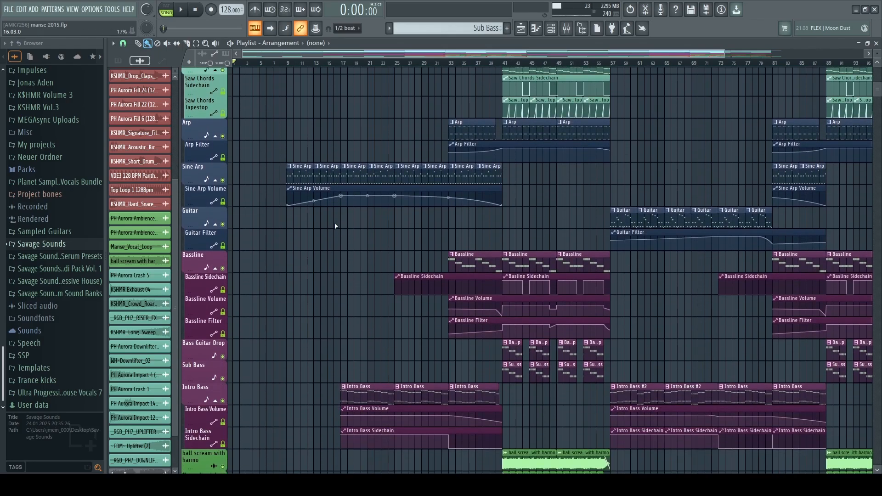
scroll(508, 248, up, 20)
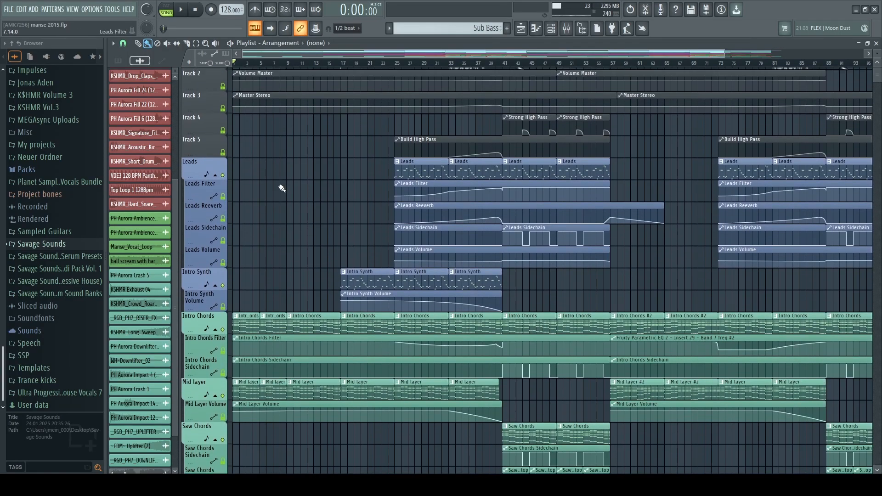
scroll(292, 187, up, 2)
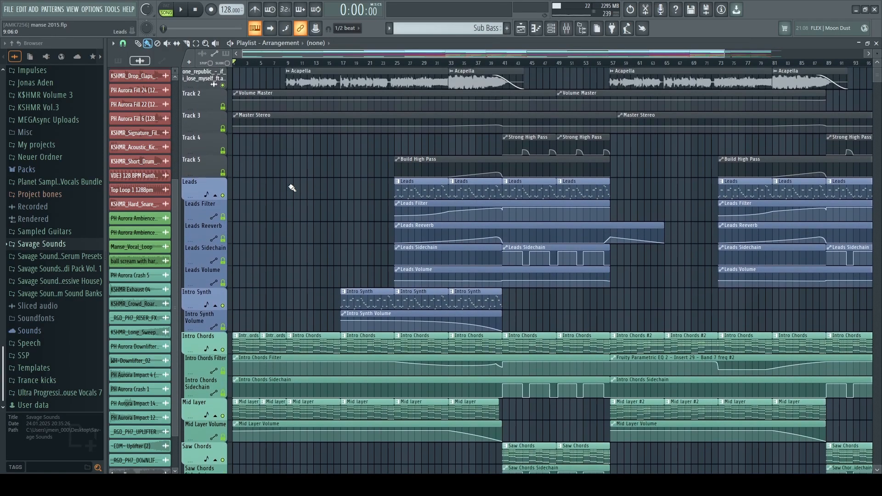
scroll(291, 187, down, 10)
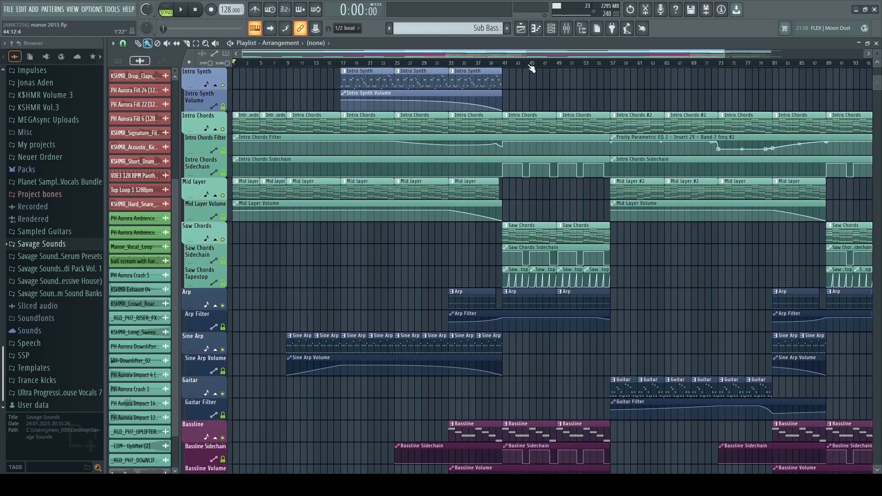
ctrl+scroll(532, 68, up, 3)
scroll(558, 221, up, 7)
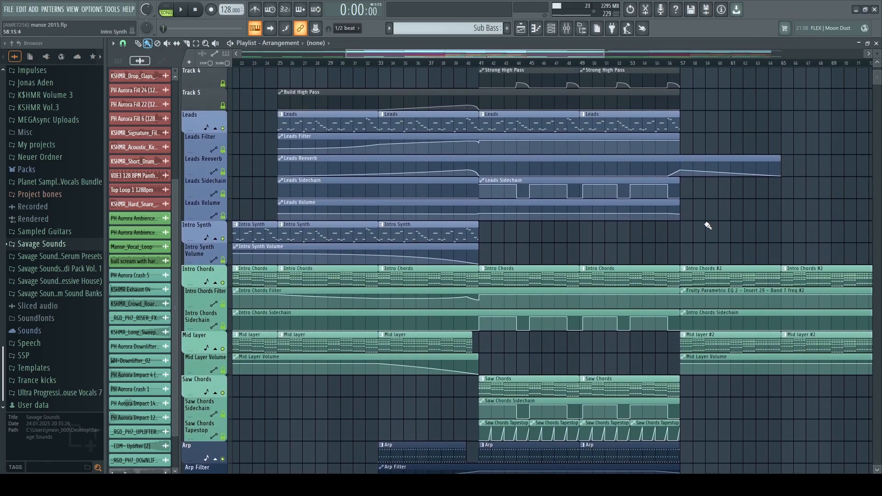
scroll(749, 229, down, 12)
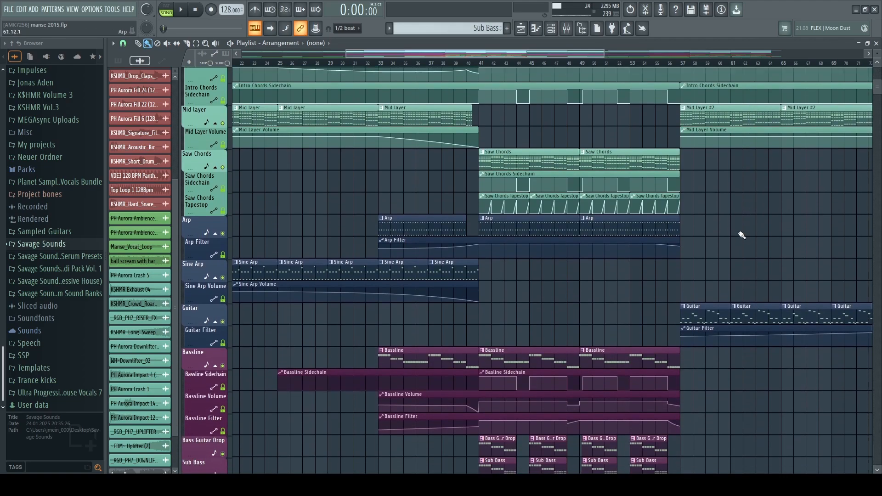
scroll(742, 235, down, 13)
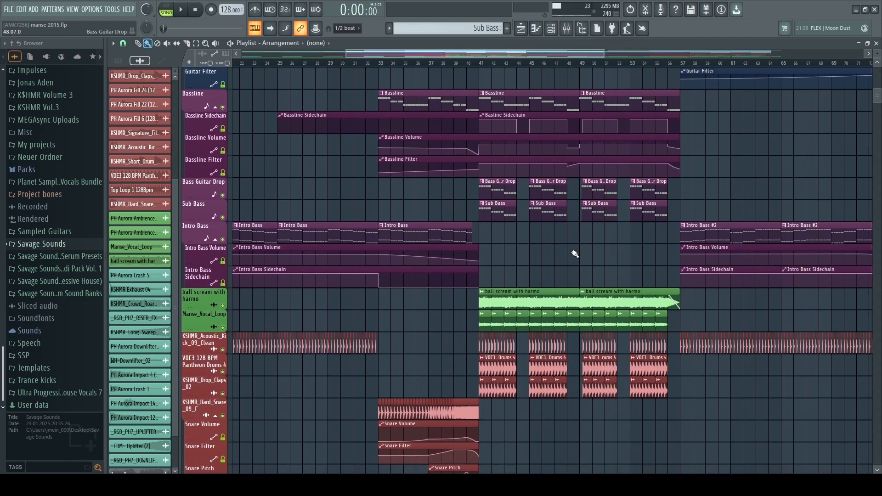
scroll(575, 254, down, 3)
scroll(580, 256, down, 5)
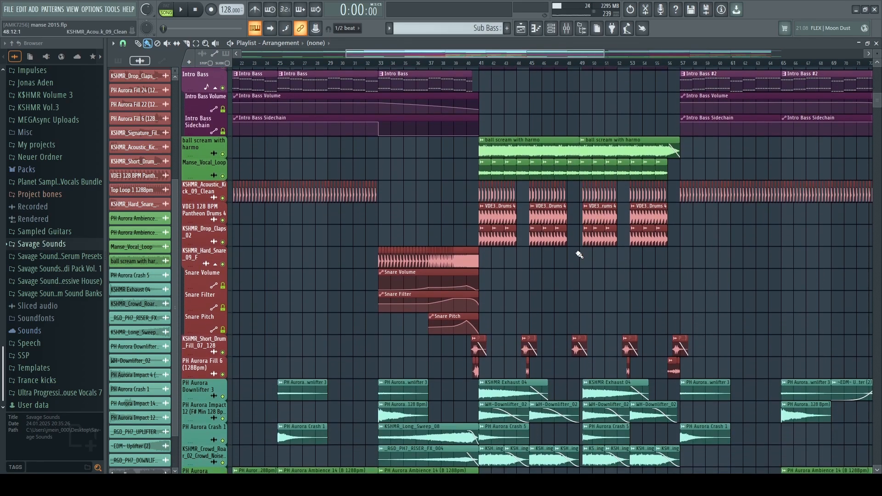
scroll(407, 132, down, 3)
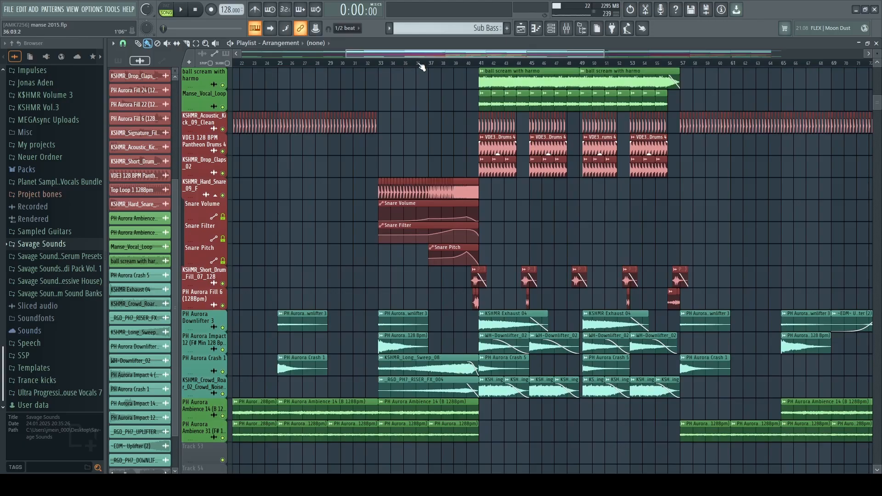
scroll(422, 68, down, 5)
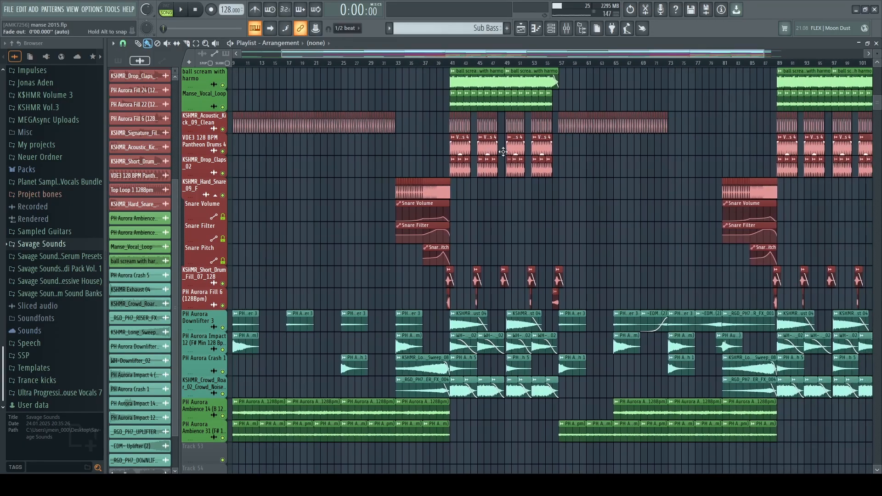
Review the full song's layers from the drum tracks back up through the bass, arp, chord and lead tracks to the acapella
scroll(588, 217, up, 18)
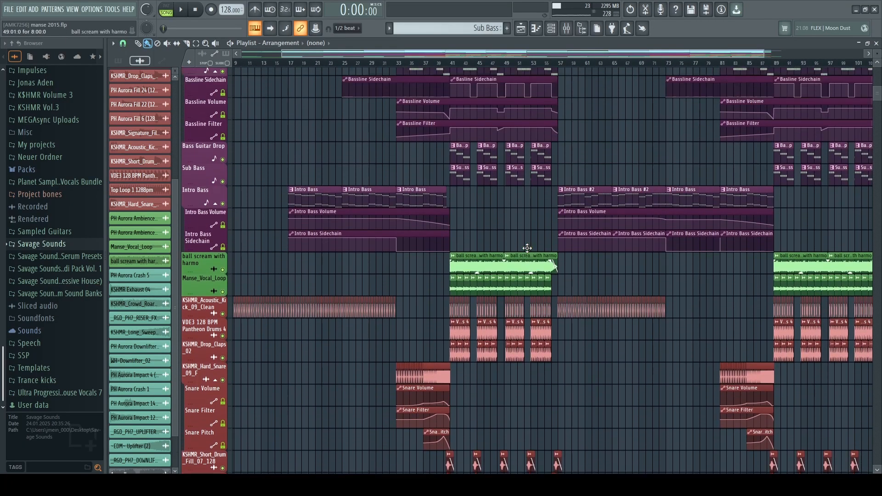
scroll(621, 259, up, 10)
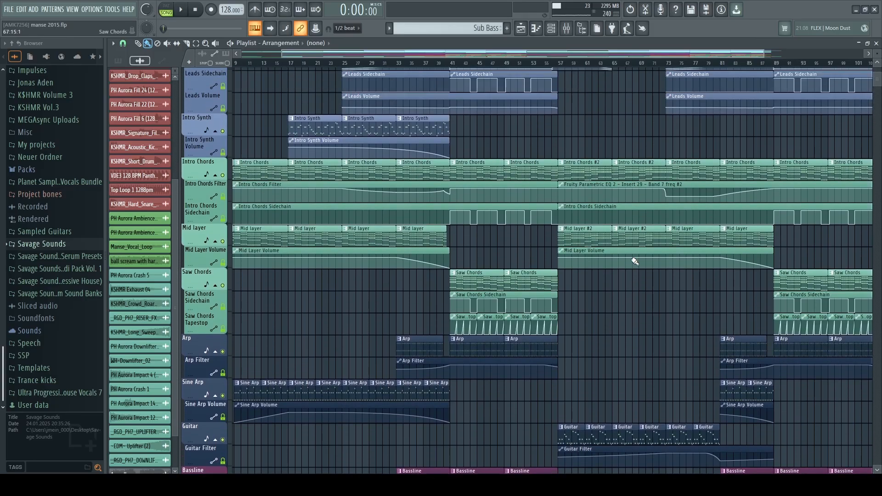
scroll(426, 53, left, 2)
scroll(340, 187, up, 5)
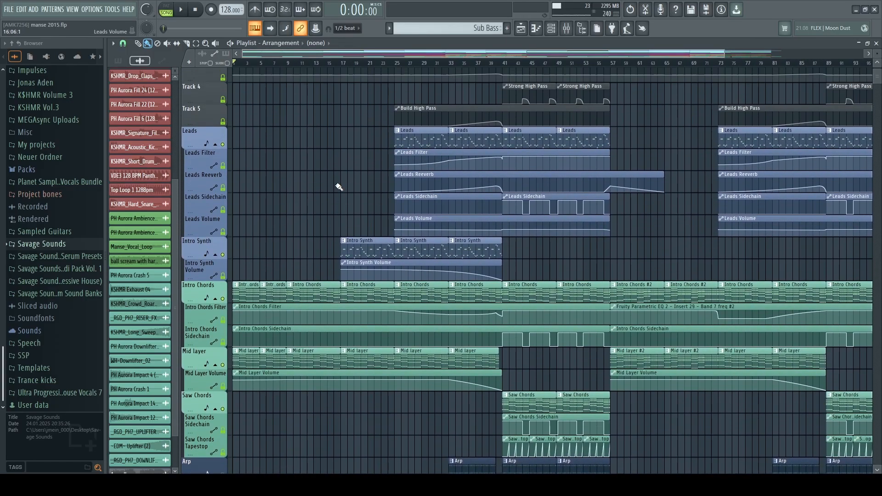
scroll(316, 179, down, 2)
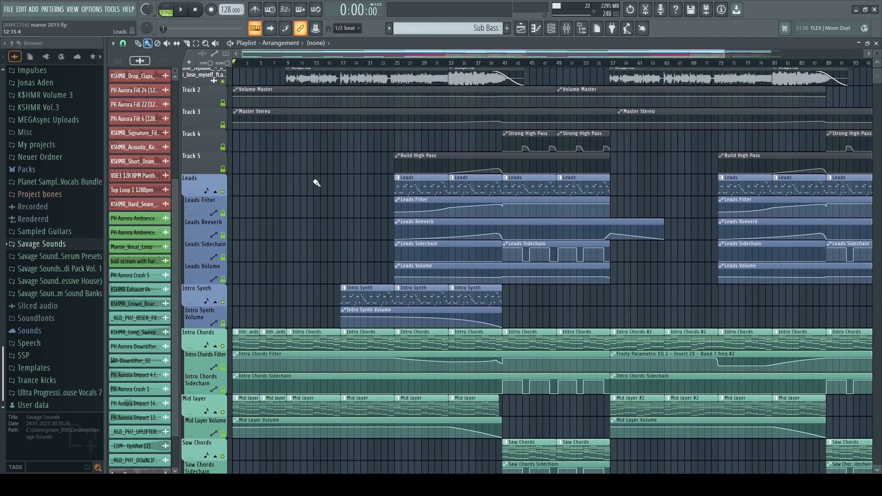
mouse_move(586, 215)
scroll(586, 214, down, 10)
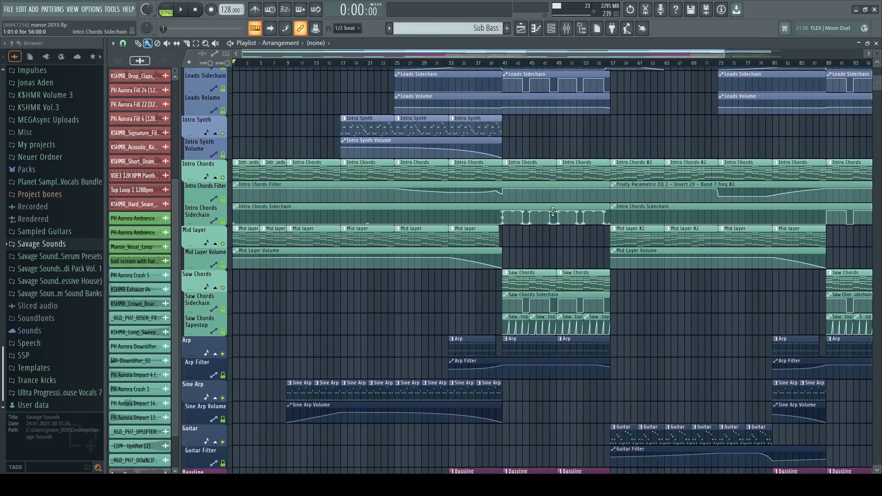
scroll(290, 171, up, 6)
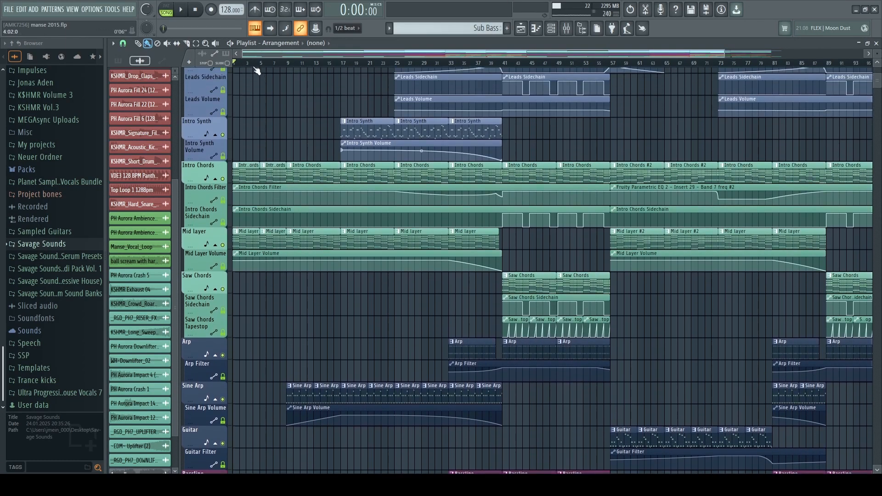
scroll(315, 183, up, 6)
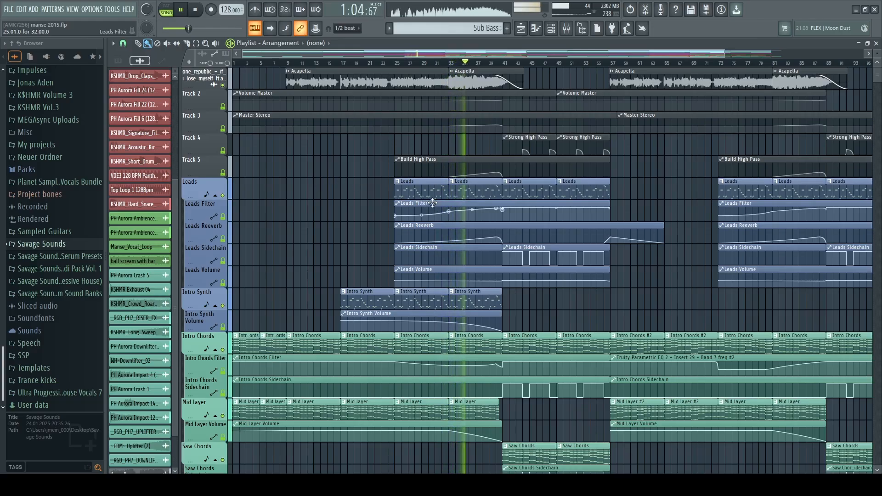
Examine the first drop's layers and automation during playback, from the acapella and leads down to the ambience tracks and back
scroll(428, 199, down, 6)
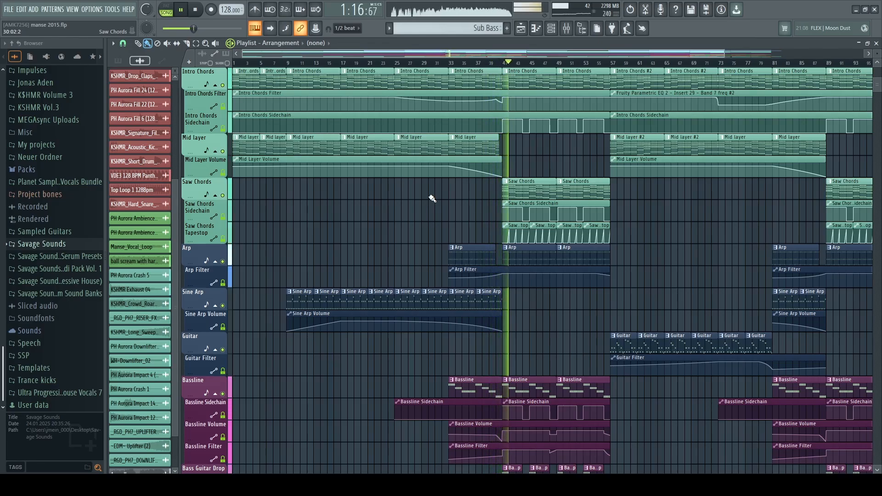
scroll(537, 203, up, 8)
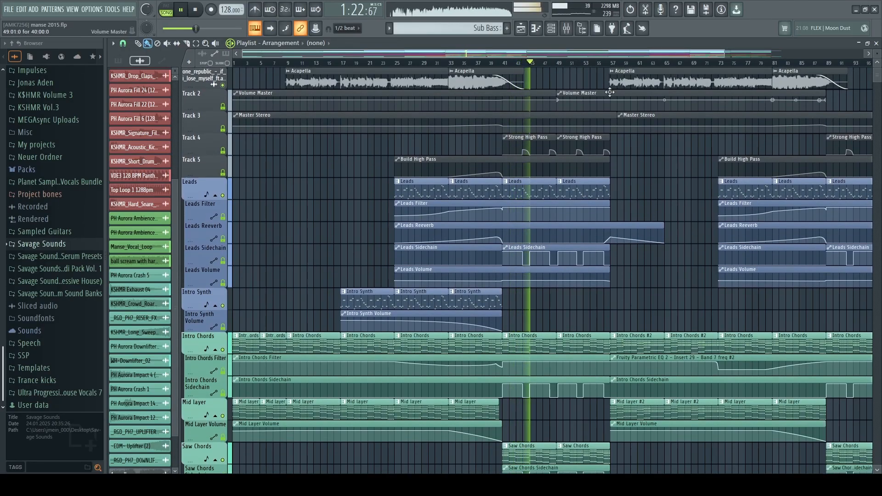
scroll(643, 133, up, 3)
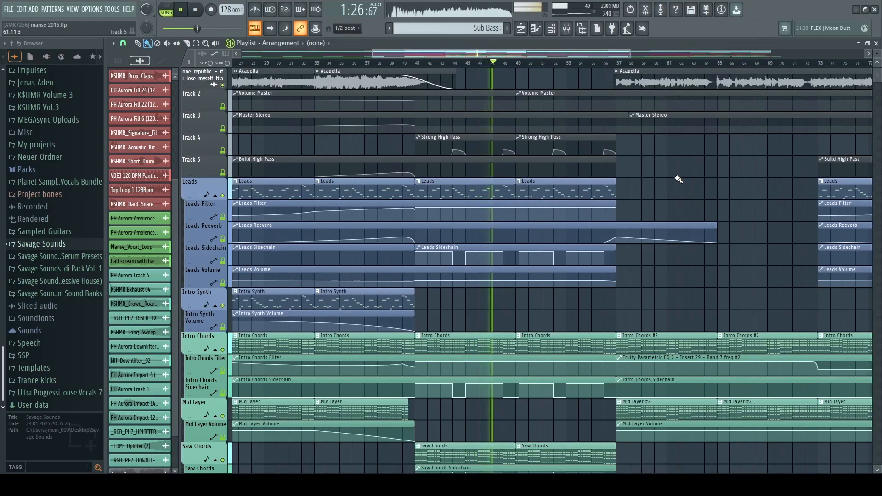
scroll(676, 181, down, 15)
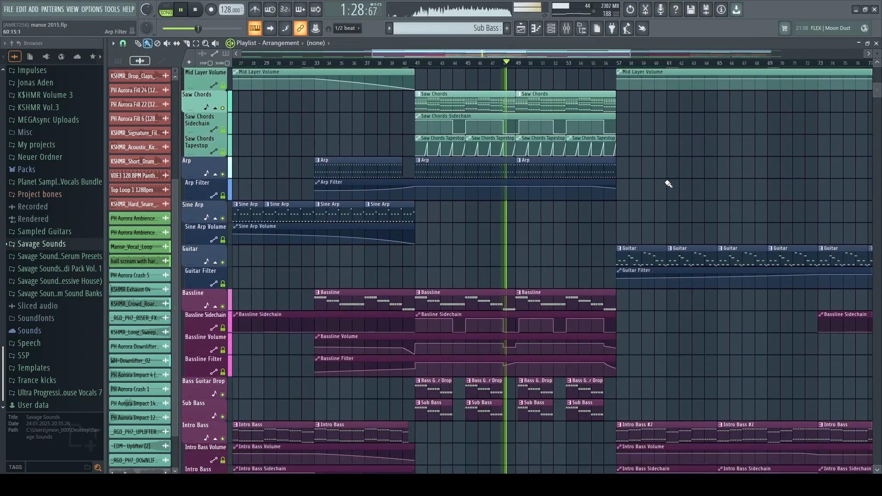
scroll(667, 185, down, 16)
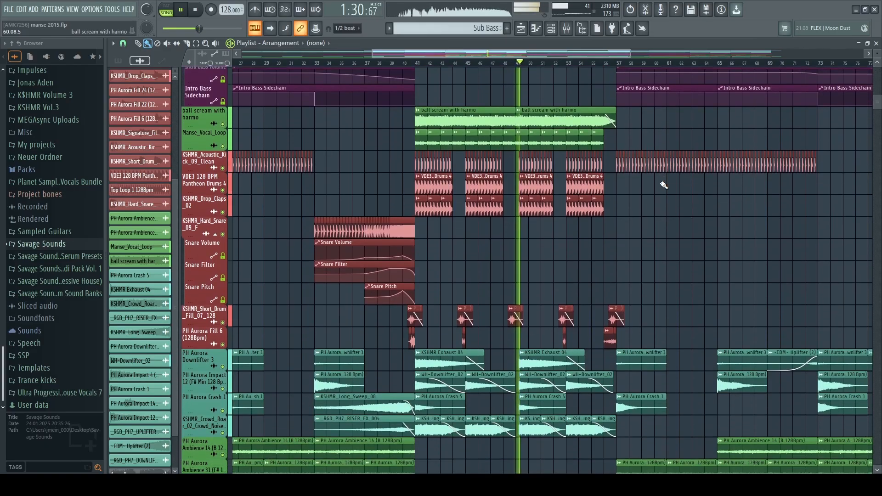
scroll(663, 185, down, 7)
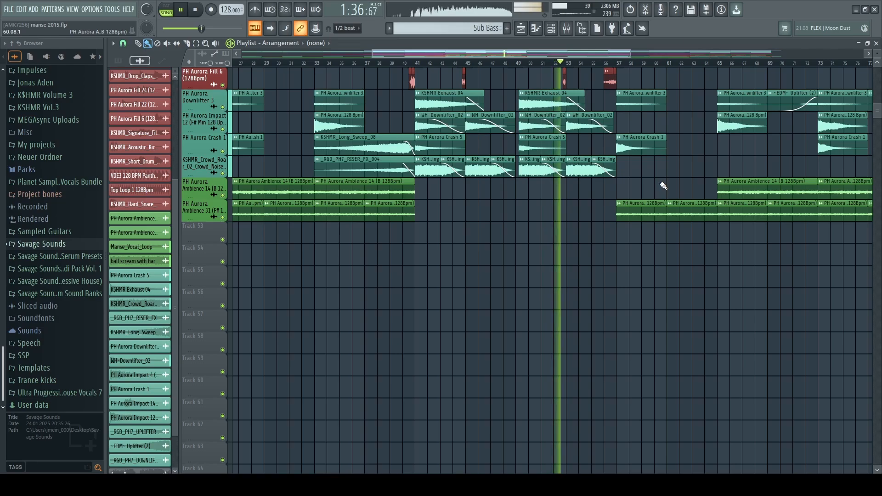
scroll(663, 186, up, 11)
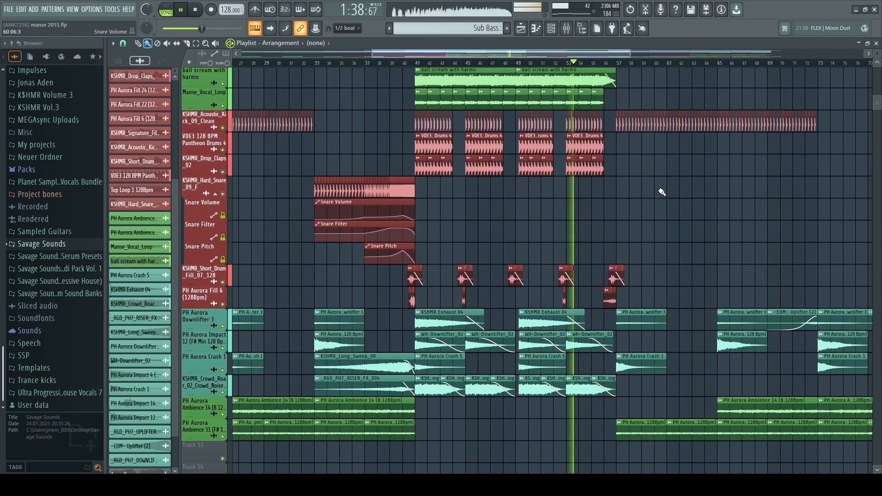
scroll(662, 192, up, 13)
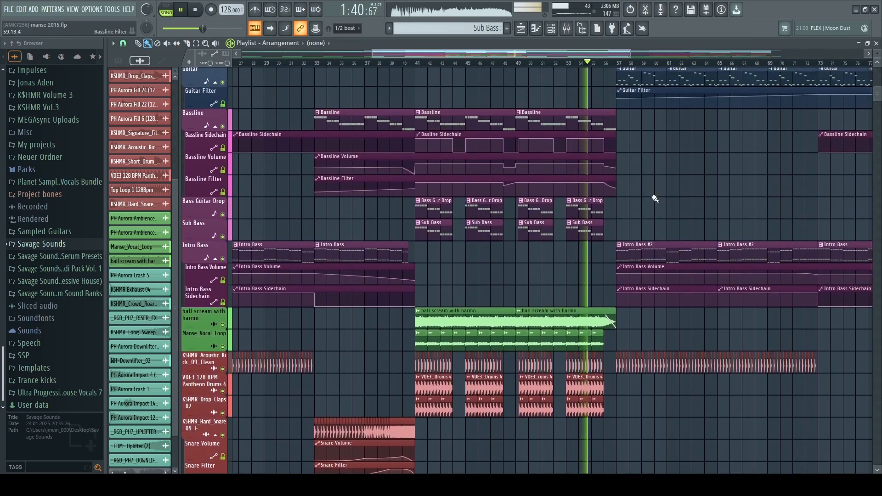
scroll(654, 201, up, 20)
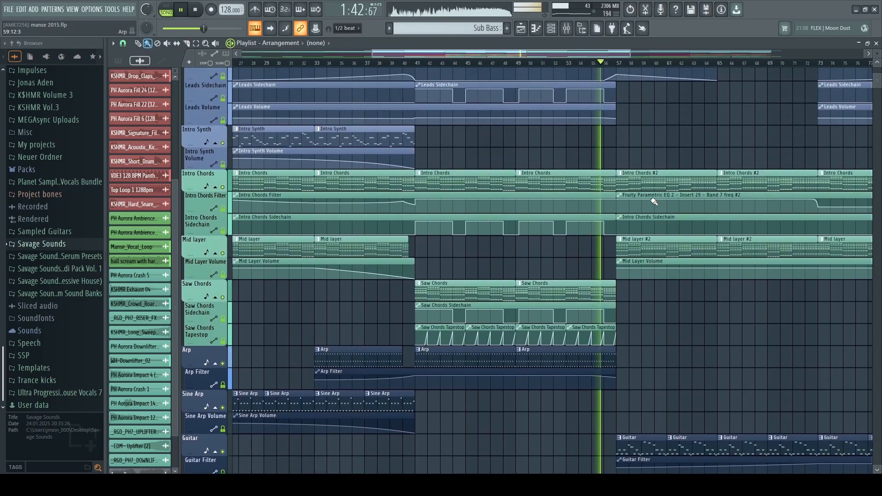
scroll(654, 201, up, 3)
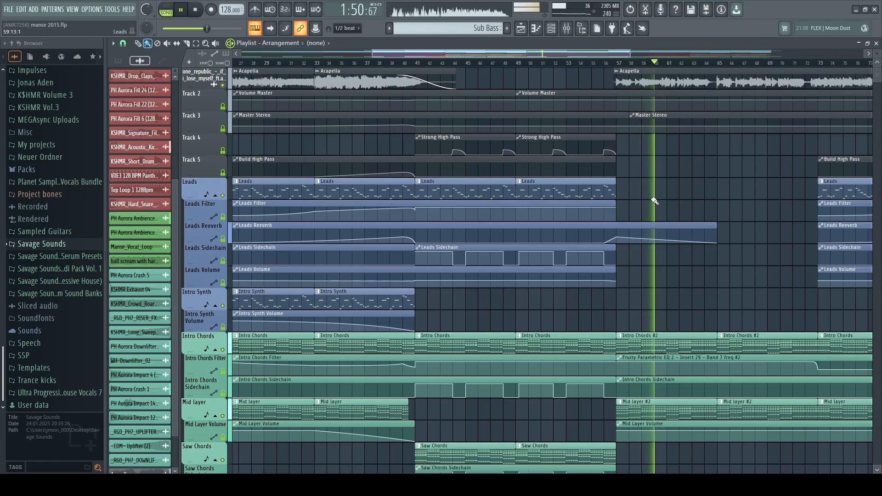
Inspect the second build-up and drop around bars 73 to 105 during playback, across the chord, bass, drum and effects tracks
scroll(584, 127, down, 5)
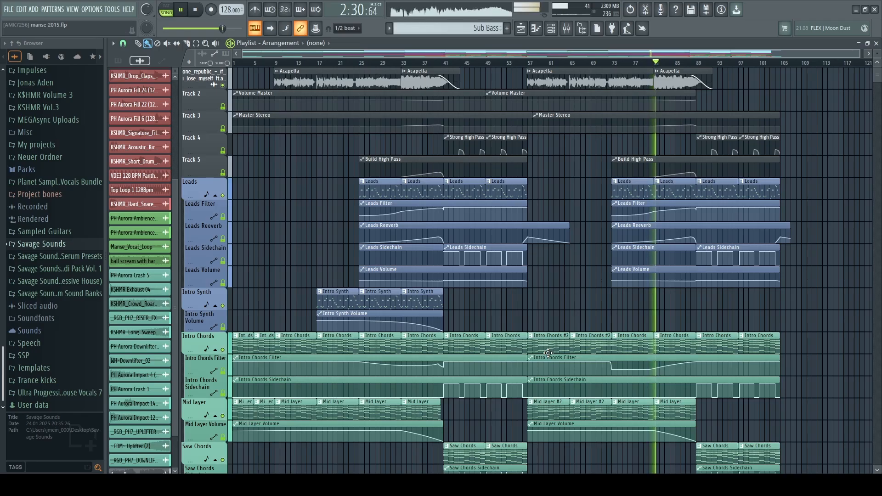
scroll(549, 353, down, 6)
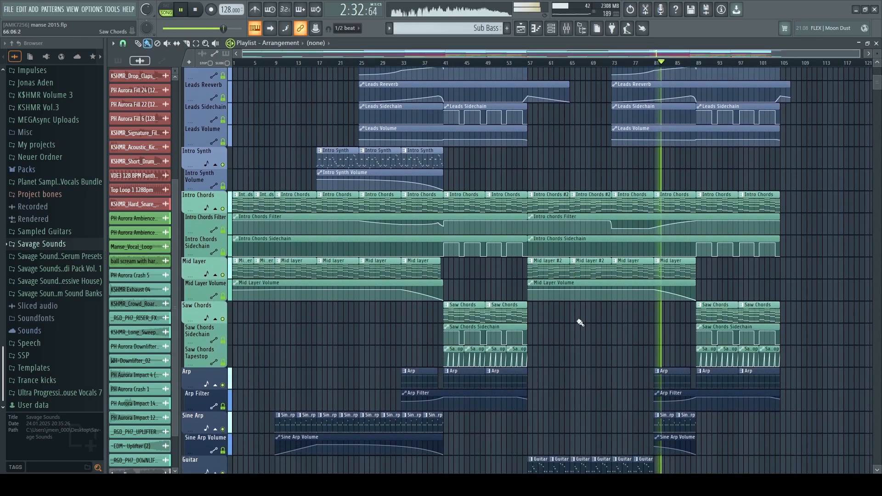
scroll(581, 323, down, 5)
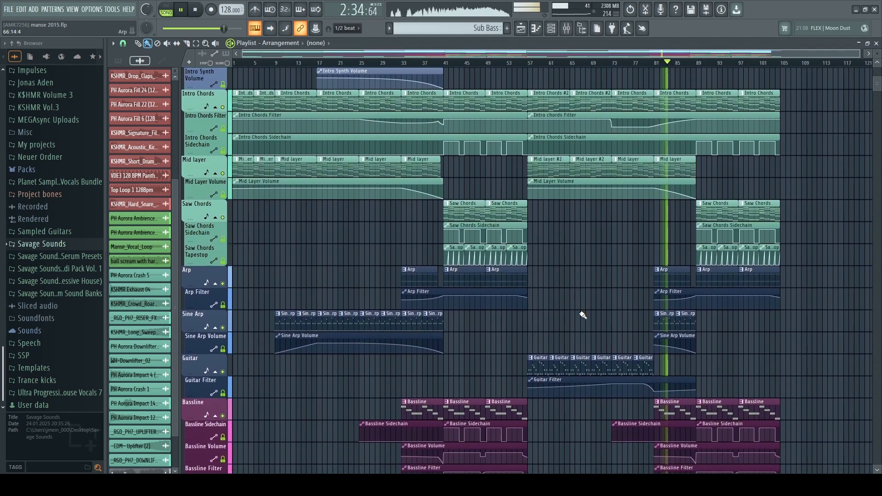
scroll(583, 315, down, 3)
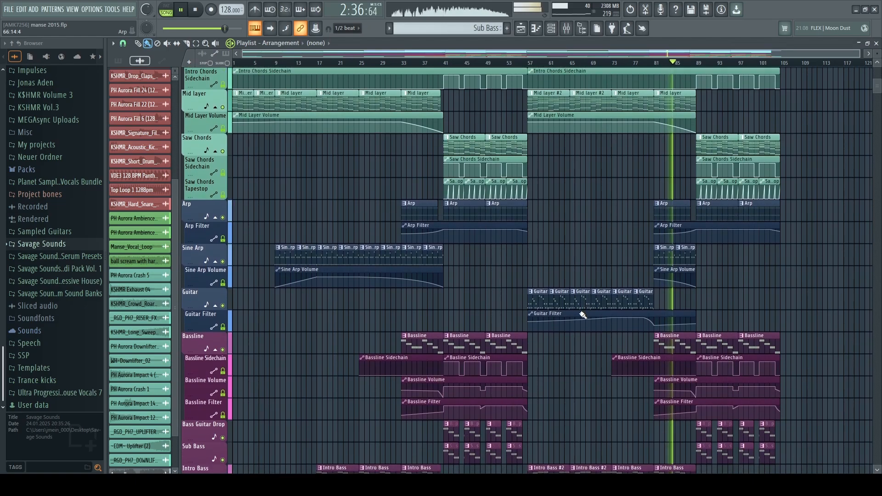
scroll(583, 315, down, 7)
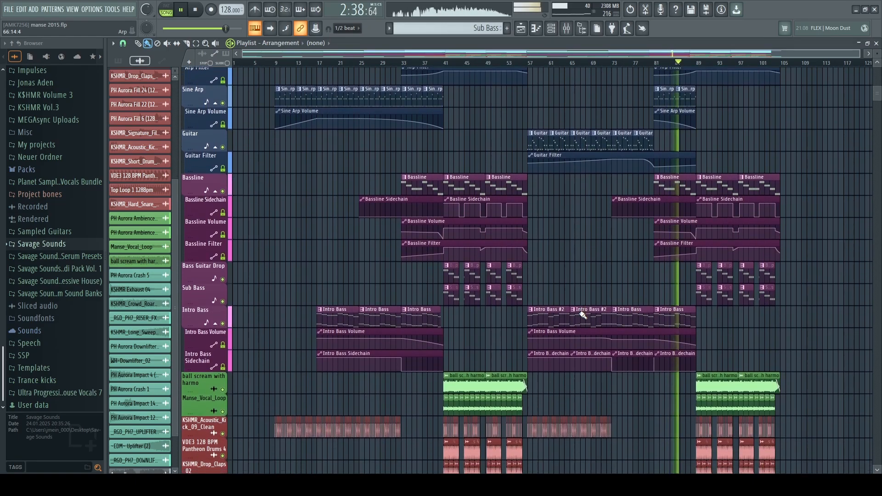
scroll(583, 315, down, 8)
scroll(582, 315, down, 9)
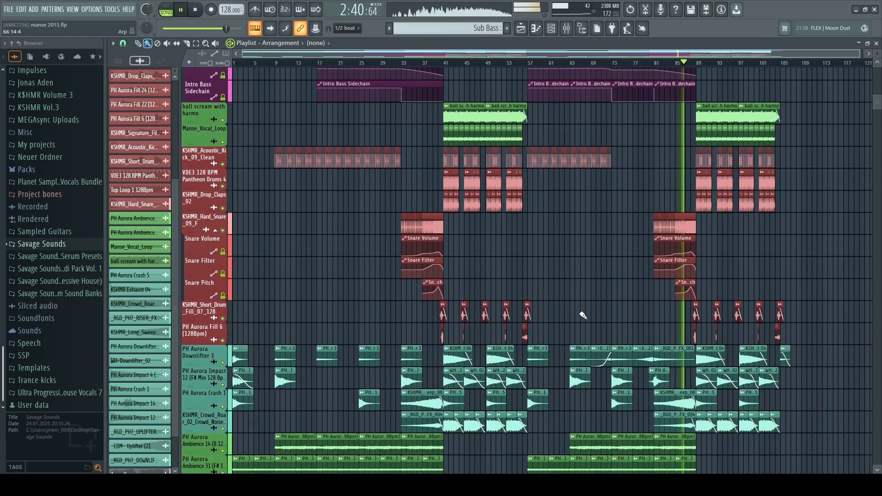
scroll(829, 291, up, 11)
scroll(829, 291, up, 15)
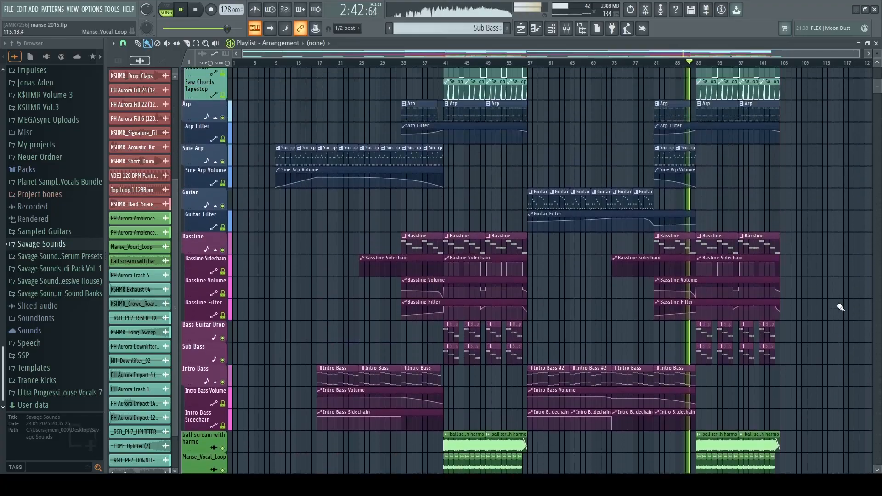
Extend the second Leads Reeverb automation clip to 40 bars, so that it ends at bar 113
scroll(551, 271, up, 1)
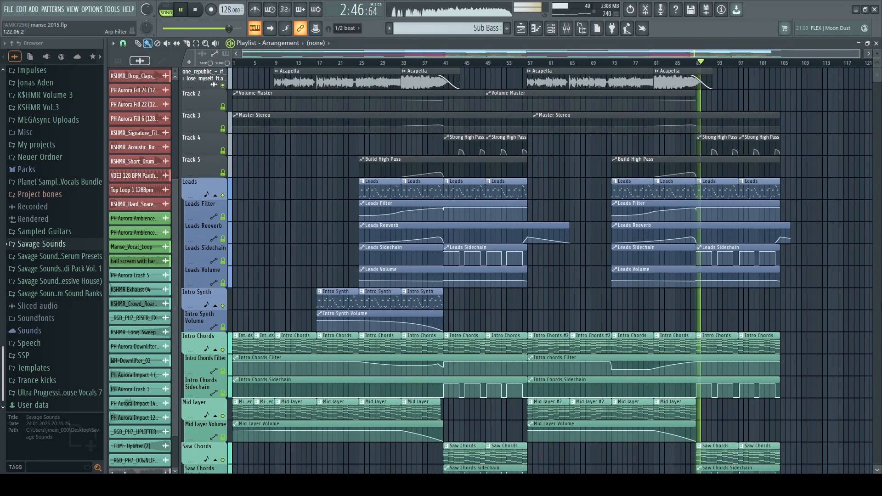
scroll(809, 68, up, 4)
scroll(809, 68, up, 3)
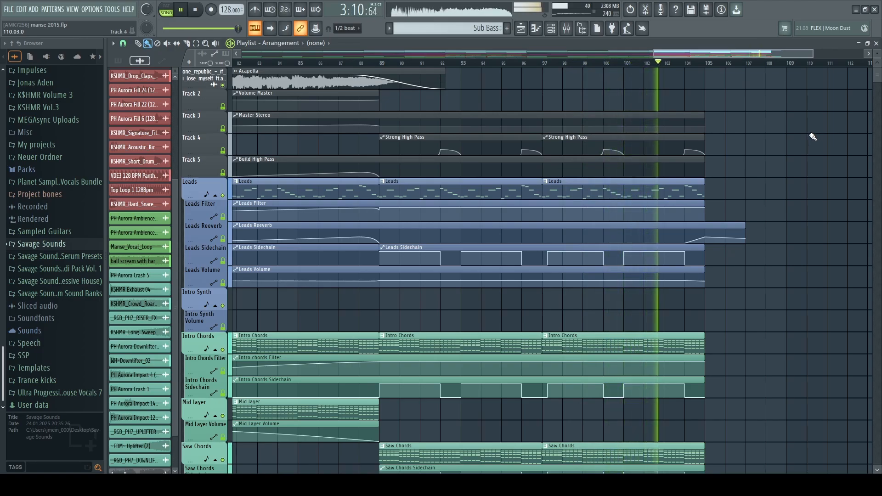
scroll(811, 137, down, 2)
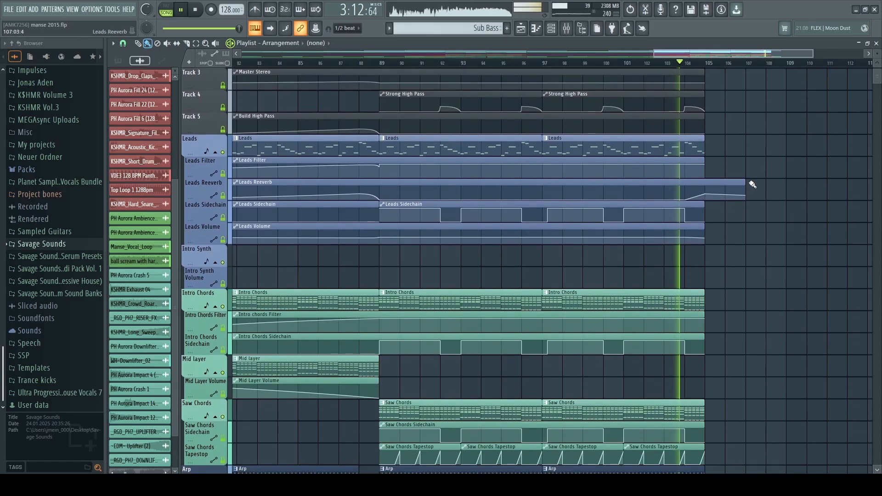
drag(746, 184, 850, 182)
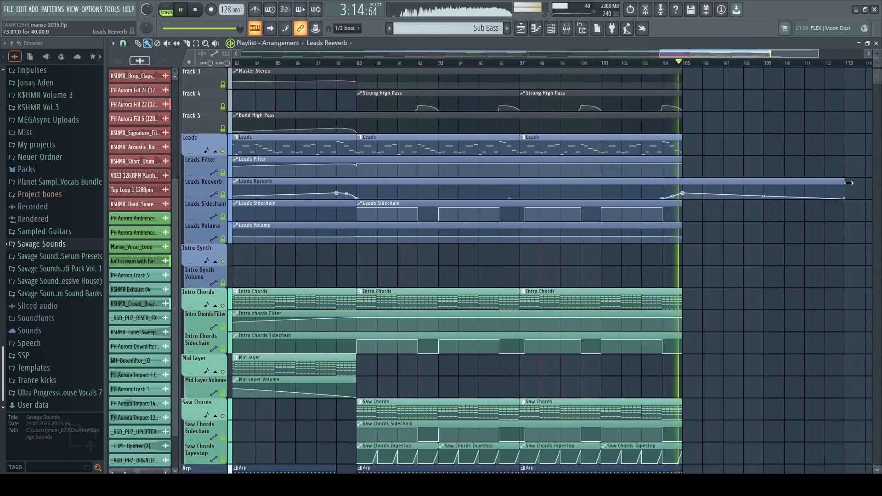
Stop playback and examine the arrangement from the leads down through the bass, vocal and drum tracks
scroll(719, 67, down, 2)
scroll(718, 68, down, 2)
scroll(582, 153, down, 5)
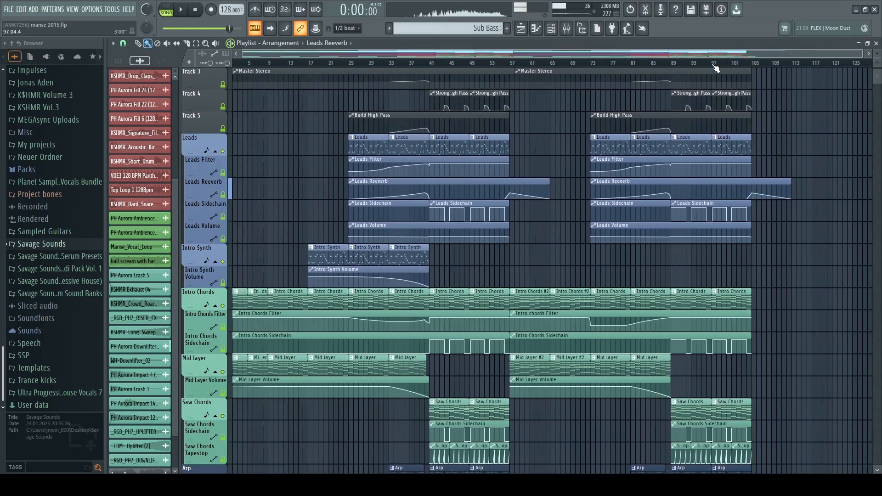
key(space)
scroll(574, 154, down, 10)
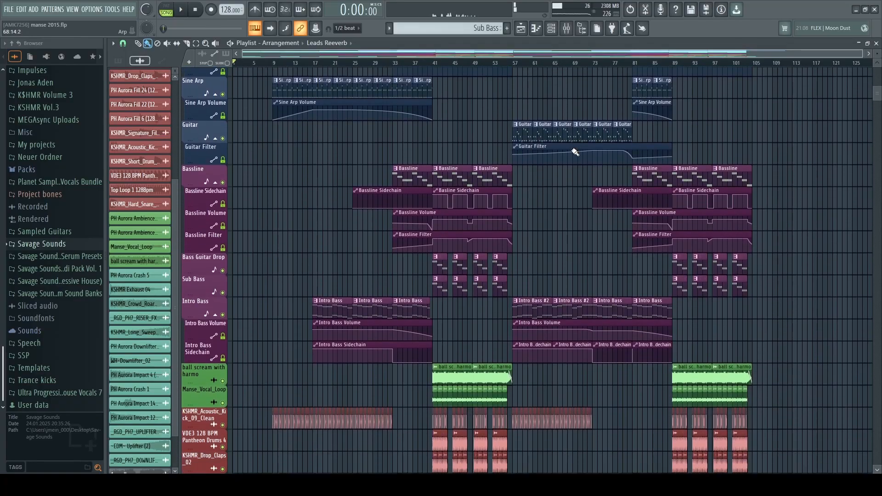
scroll(574, 156, down, 3)
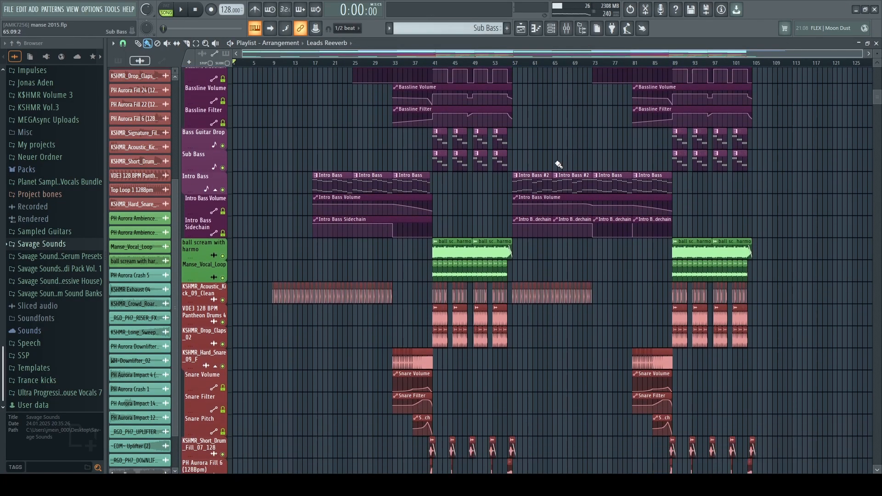
scroll(435, 66, up, 2)
scroll(436, 66, up, 3)
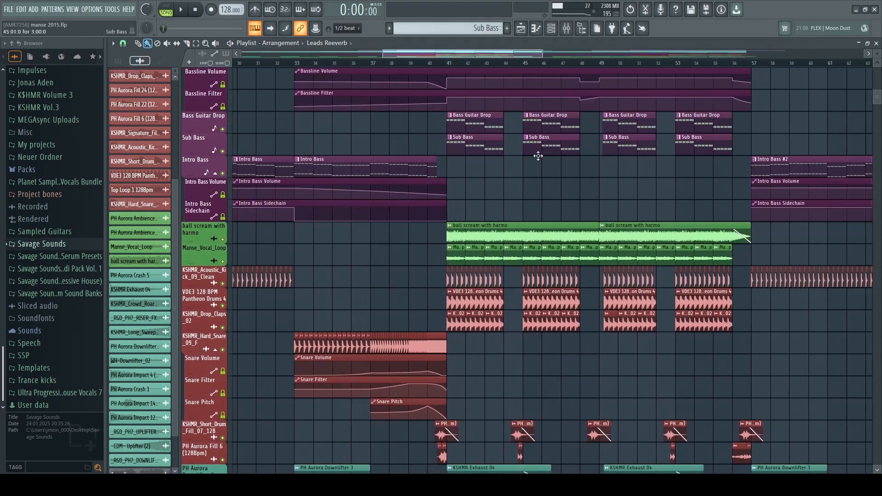
Set the playback position to the first drop at bar 41 and solo the Leads track
scroll(518, 187, up, 5)
scroll(537, 189, up, 12)
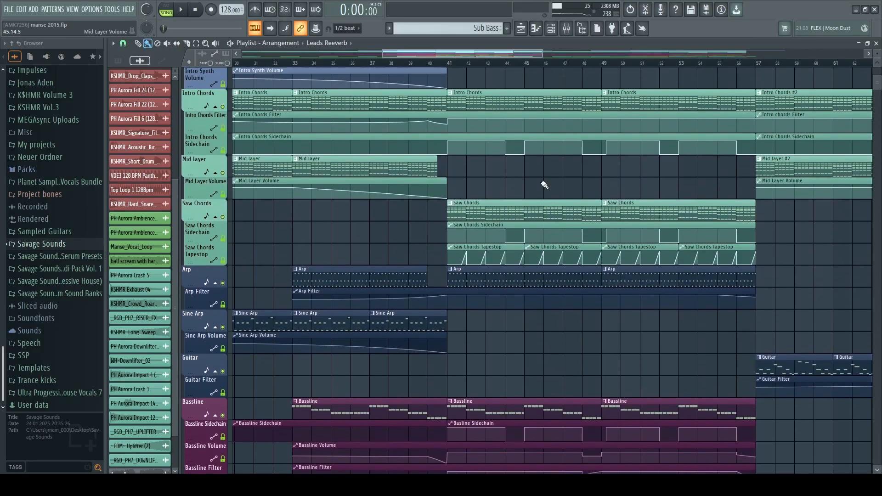
scroll(798, 161, up, 3)
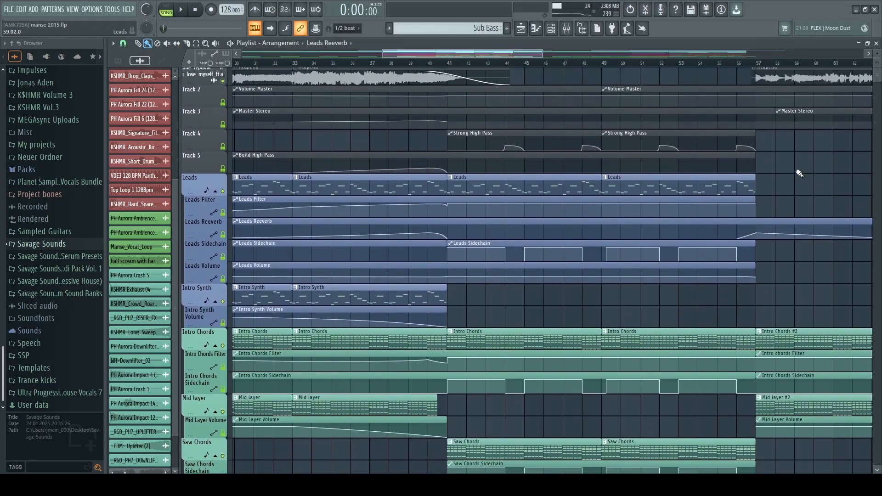
scroll(793, 180, down, 5)
scroll(686, 199, down, 1)
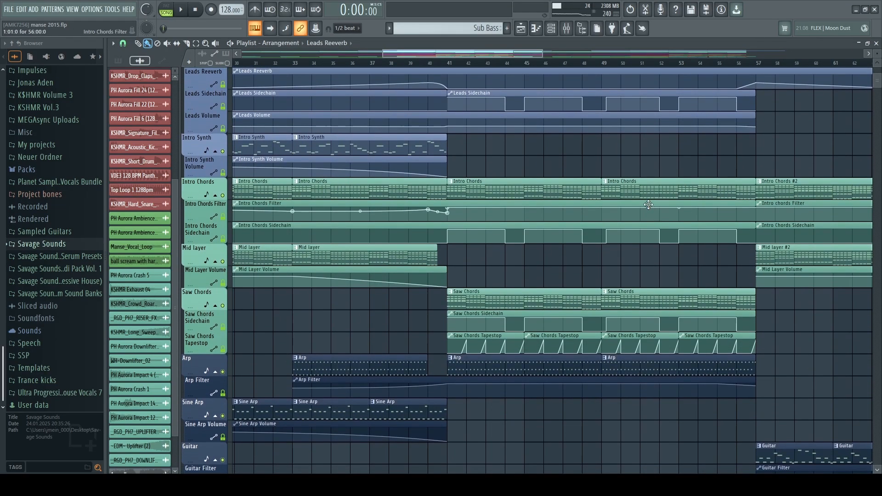
scroll(649, 205, up, 6)
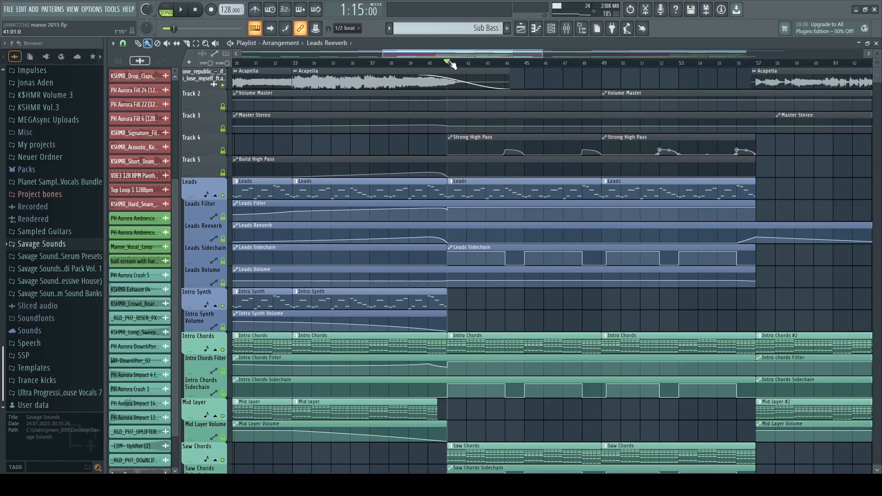
ctrl+click(223, 196)
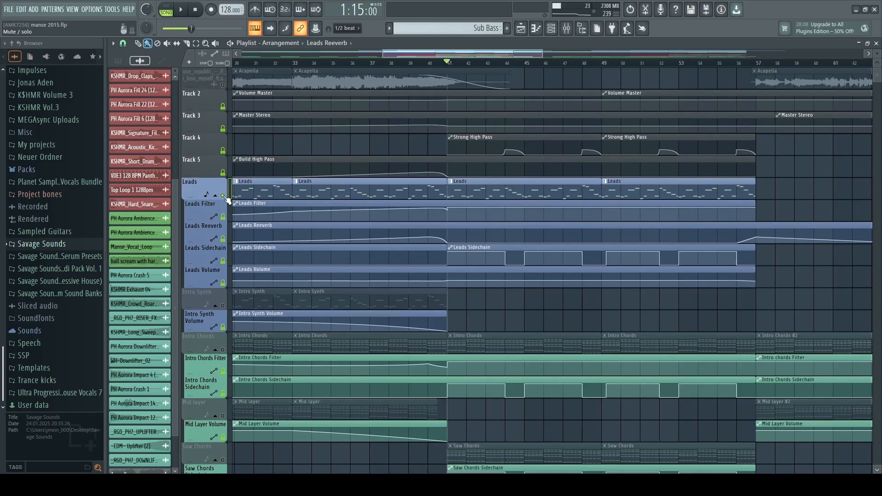
Examine the soloed Leads clips and their filter, reverb, sidechain and volume automation around the first drop
scroll(472, 201, down, 4)
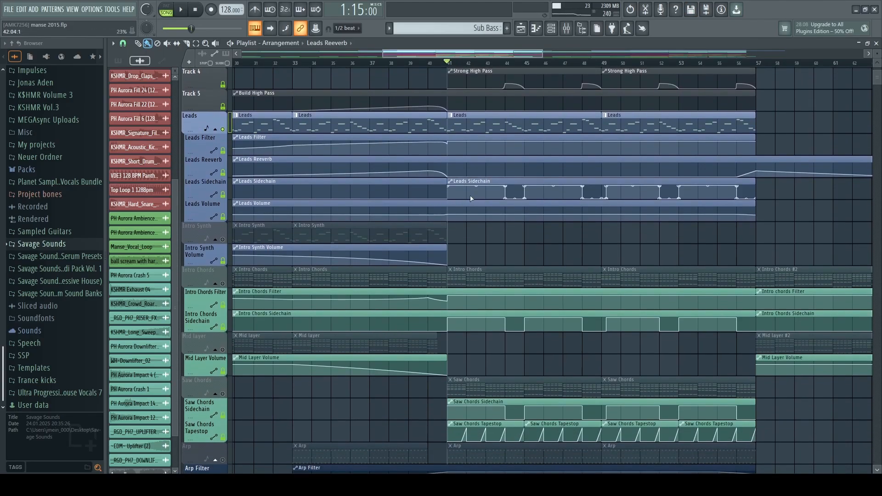
scroll(484, 61, down, 4)
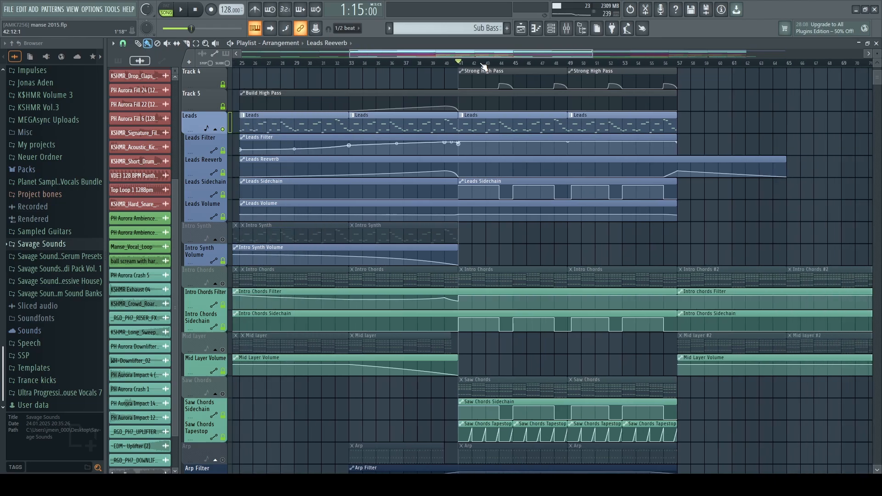
drag(438, 55, 479, 65)
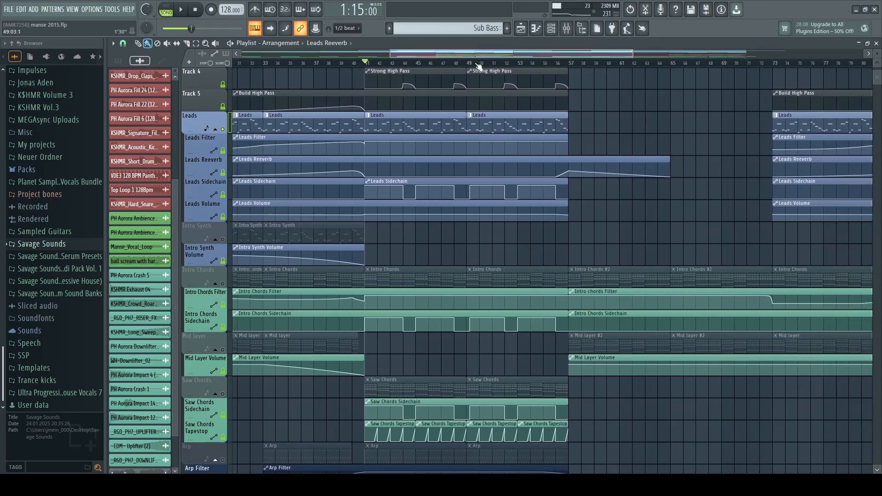
scroll(423, 65, up, 3)
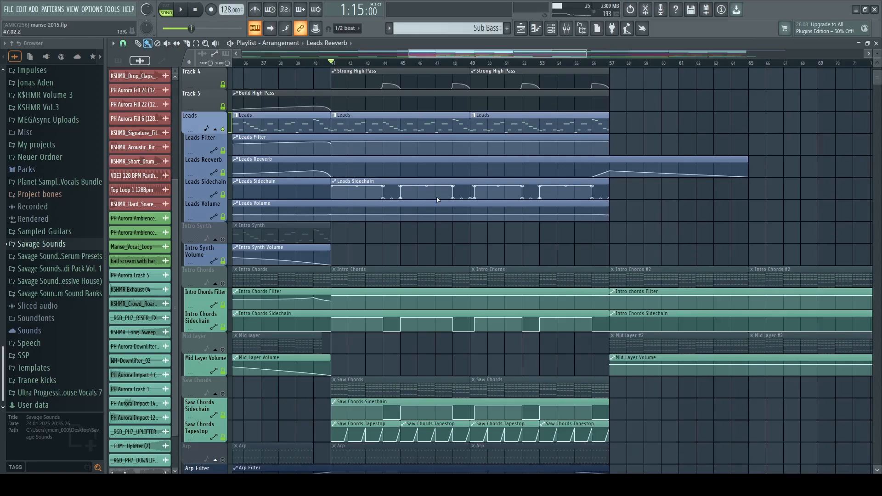
scroll(484, 257, up, 2)
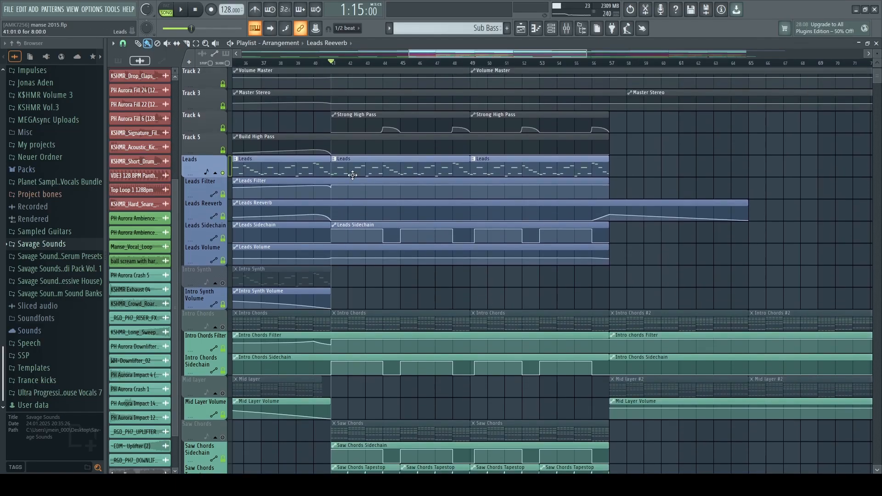
Open the Leads clip at bar 41 in the piano roll and start playback
double_click(353, 173)
drag(312, 53, 289, 54)
click(522, 30)
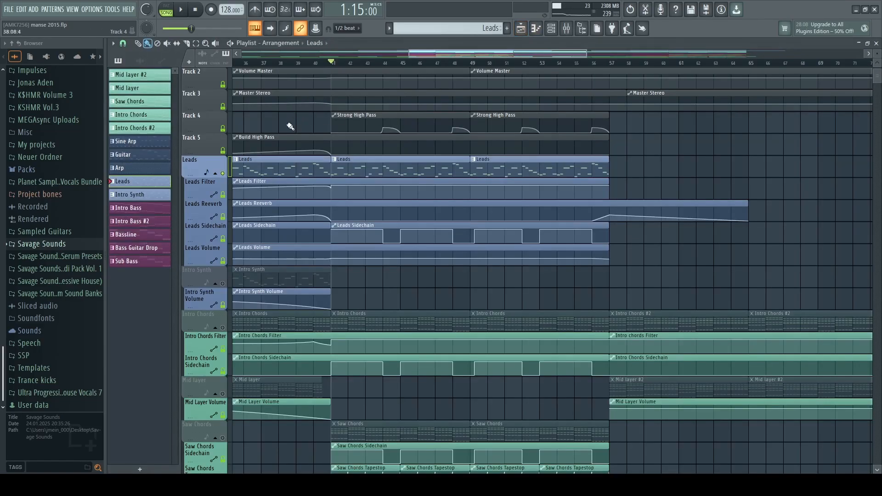
double_click(368, 170)
key(space)
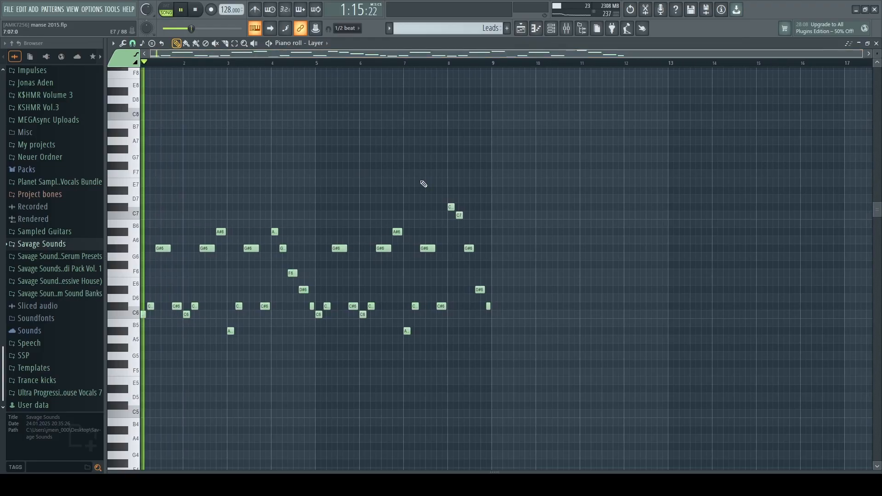
Examine the full lead melody's notes during playback, stop the song and return to the playlist
ctrl+scroll(309, 138, up, 5)
scroll(309, 138, down, 2)
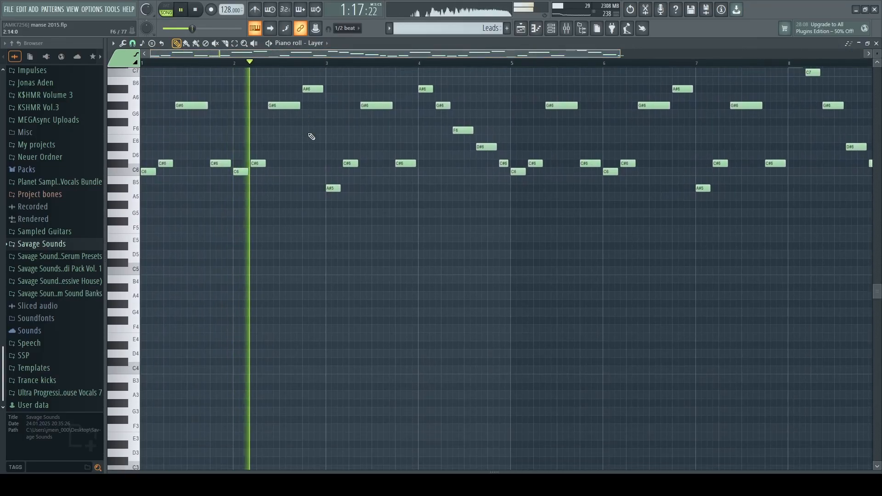
scroll(309, 134, up, 2)
scroll(311, 133, down, 1)
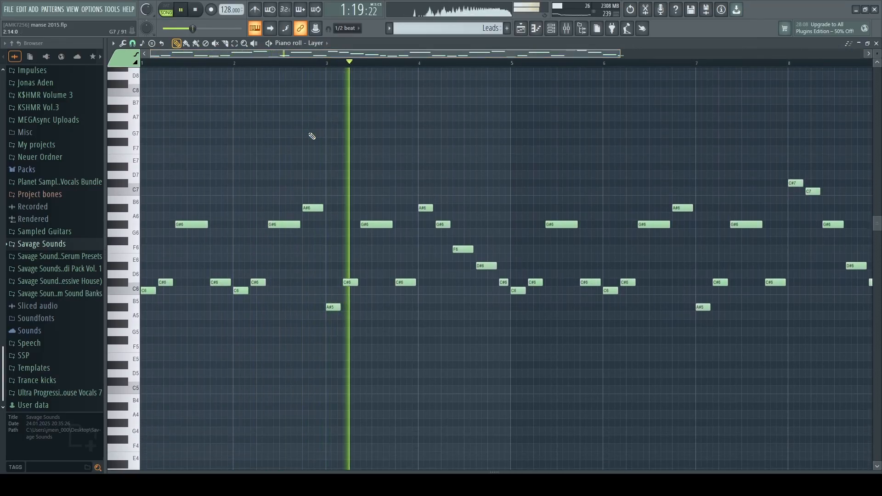
ctrl+scroll(372, 94, down, 3)
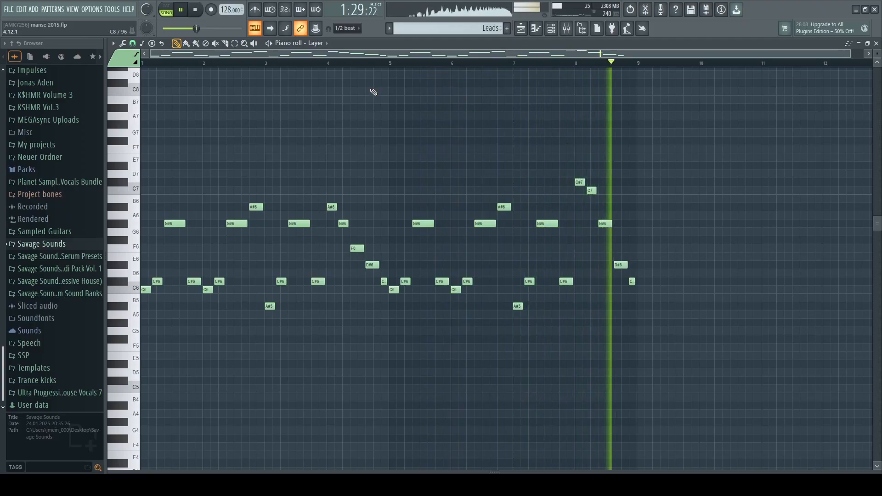
key(space)
click(521, 29)
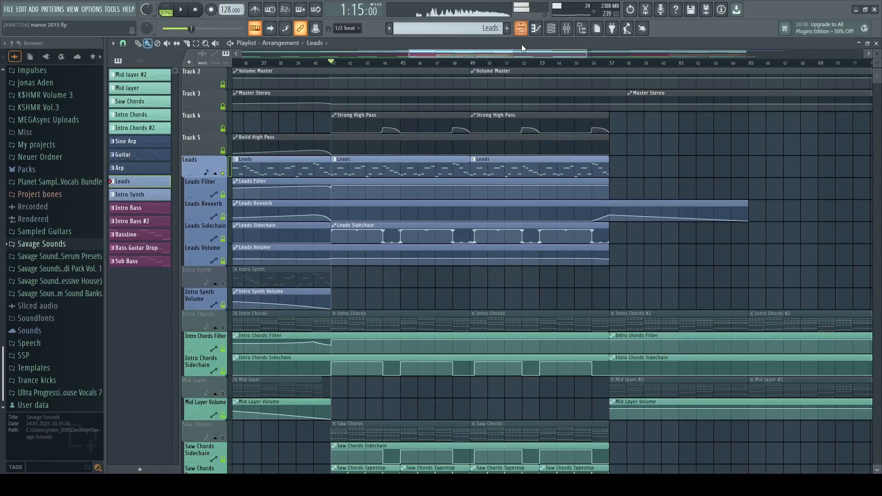
Show the channel rack, select the Sylenth1 #3 lead channel, and view its plugin preset before closing the plugin
click(551, 29)
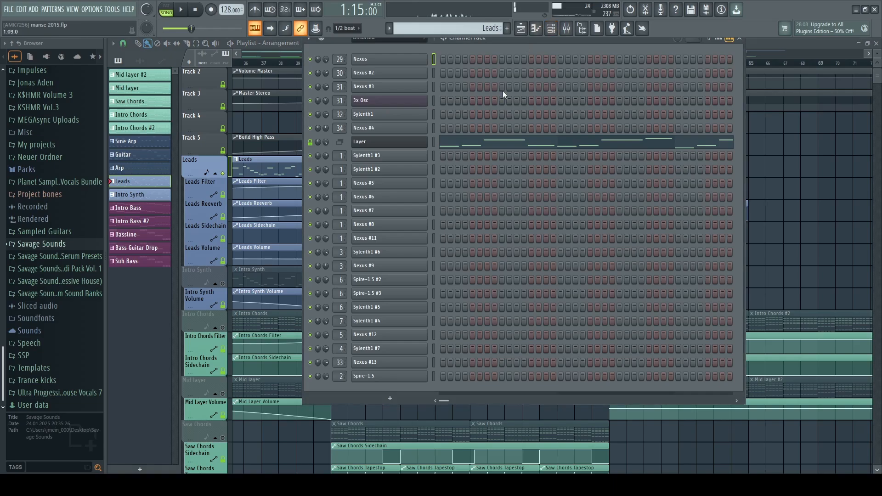
click(435, 157)
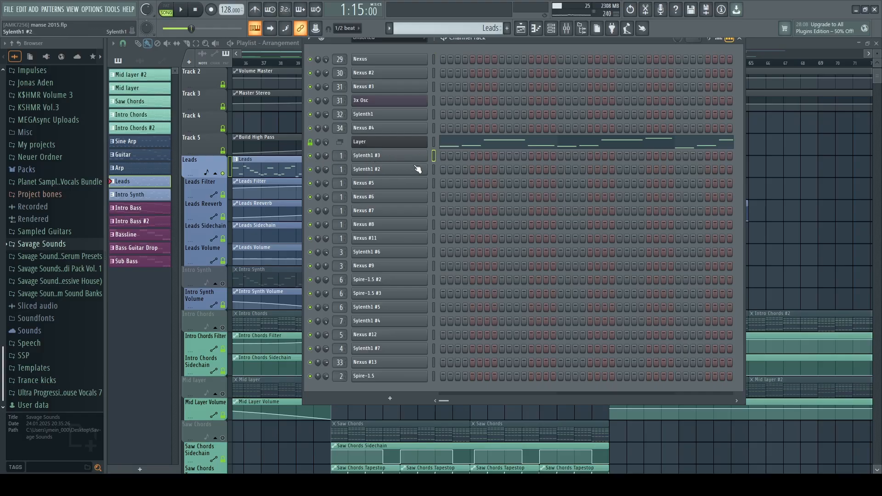
key(z)
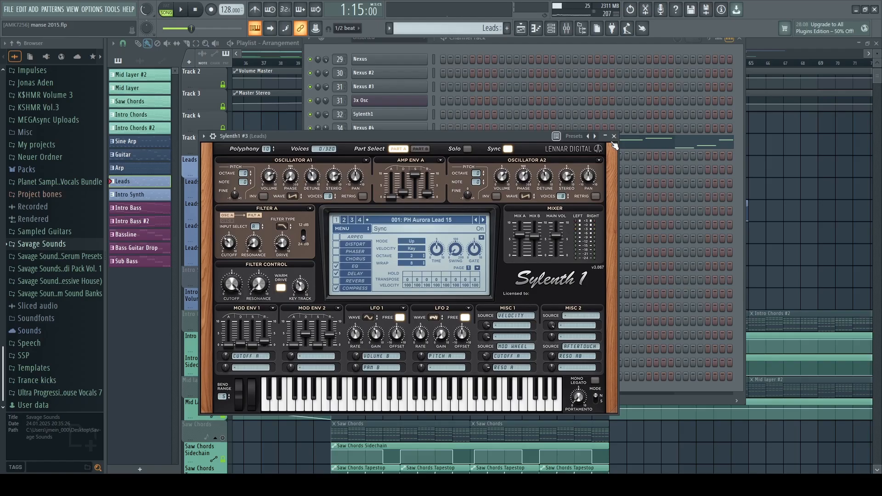
click(613, 137)
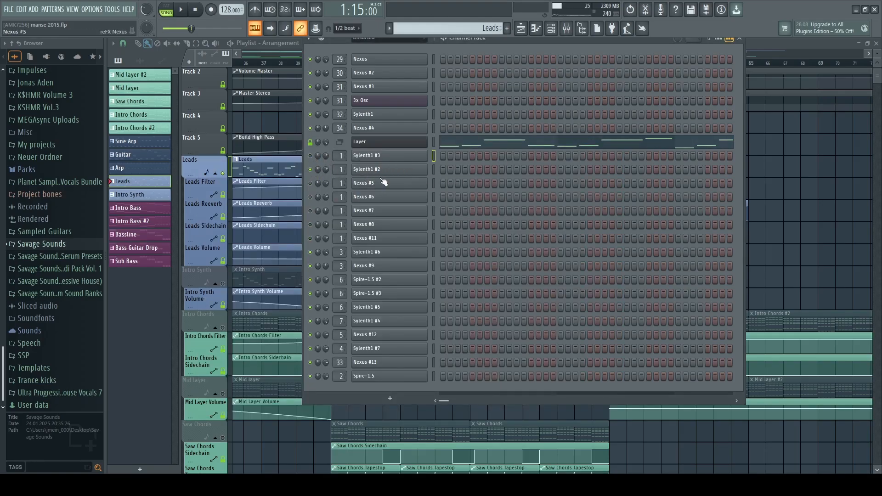
Audition the Sylenth1 #2 lead layer on its own from bar 41, and mute that channel
click(434, 170)
key(space)
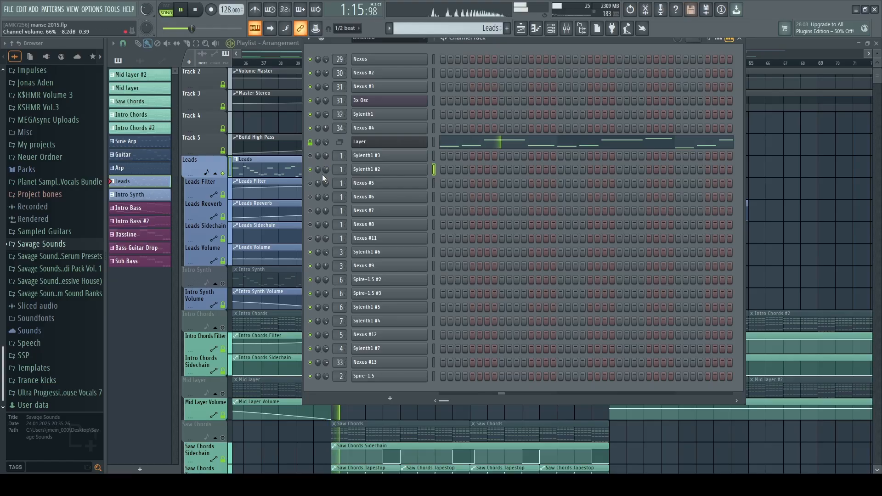
click(311, 170)
key(space)
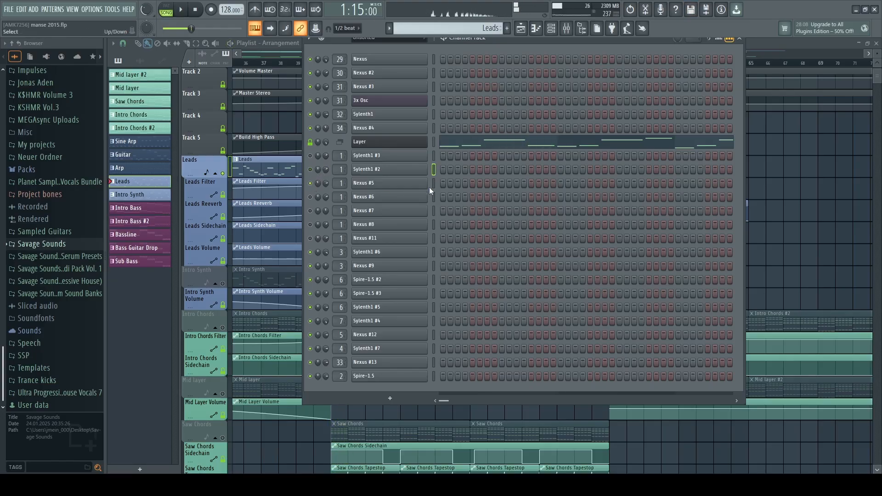
Select the Nexus #5 lead layer, audition it on its own and mute that channel
click(434, 184)
key(space)
click(311, 184)
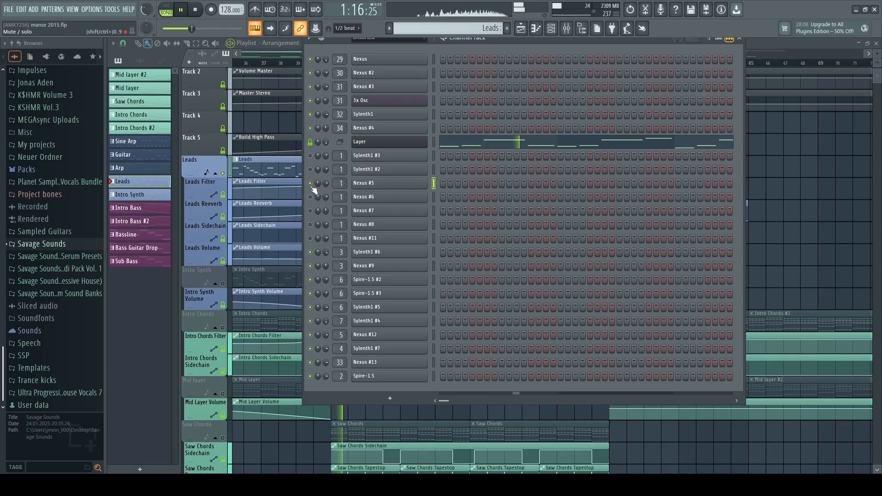
click(311, 183)
key(space)
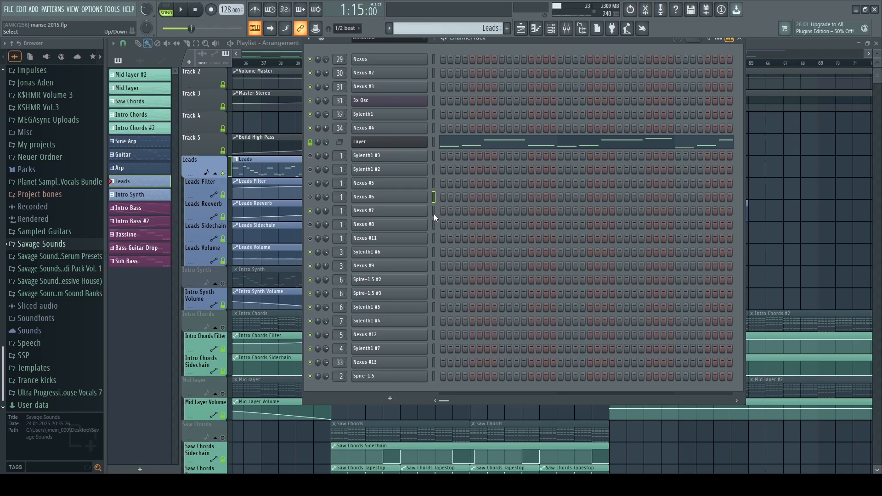
Audition the Nexus #7 and Nexus #8 lead layers one after the other, selecting the Nexus #8 channel
key(space)
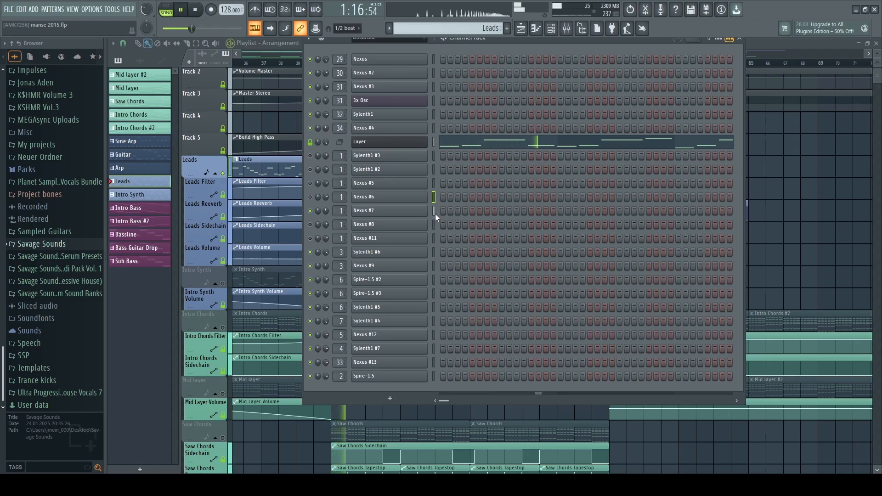
key(space)
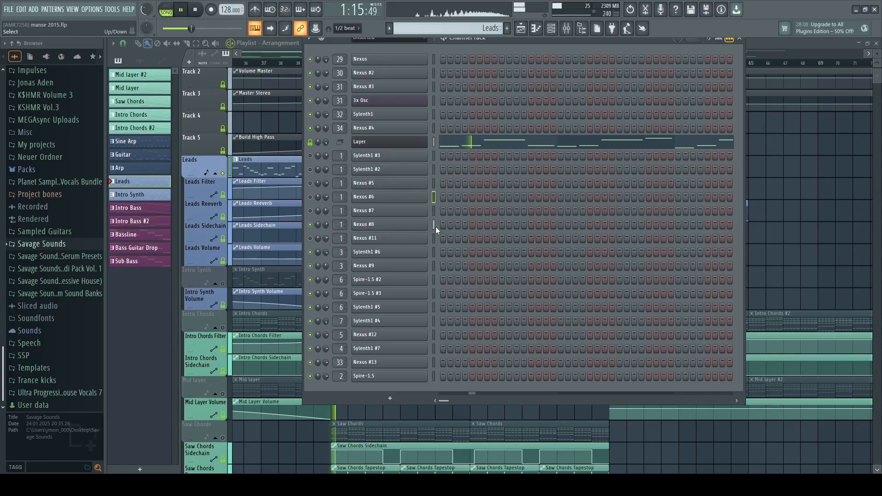
click(434, 225)
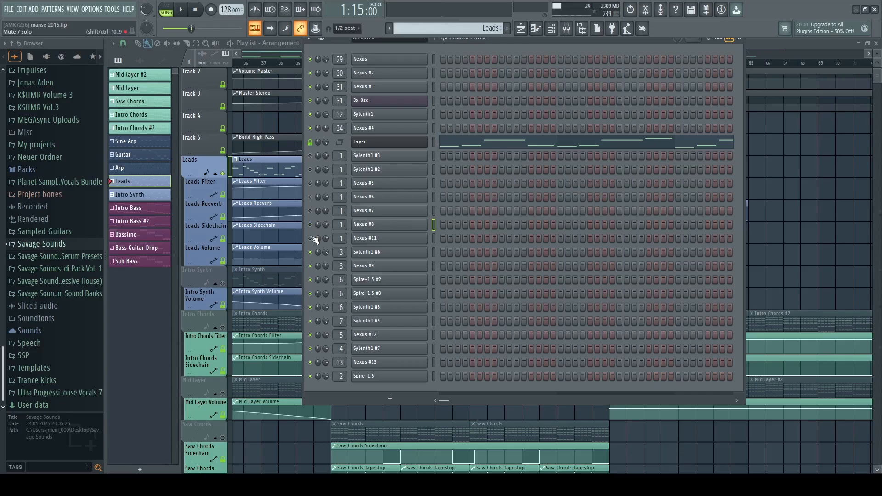
Audition the Nexus #11 lead layer on its own, view its plugin preset and close the plugin
key(space)
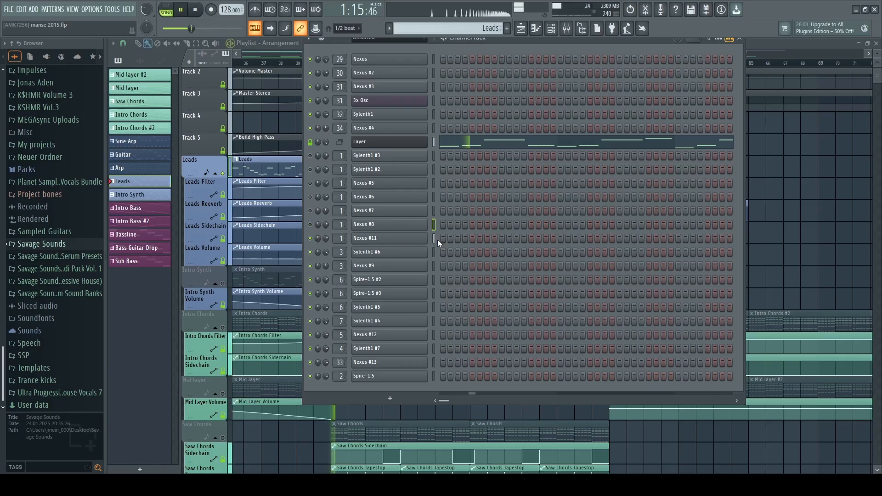
click(417, 240)
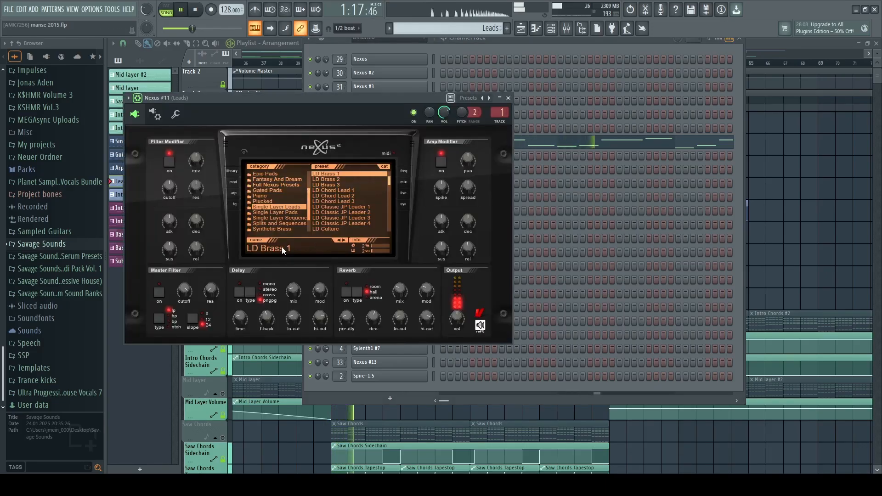
click(511, 99)
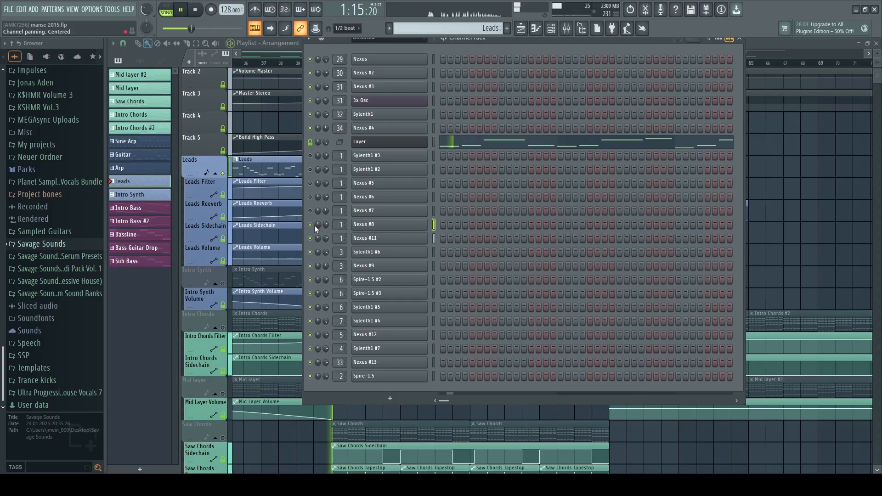
Unmute the Nexus #7, Nexus #6, Nexus #5, Sylenth1 #2 and Sylenth1 #3 lead layers one by one during playback
click(312, 211)
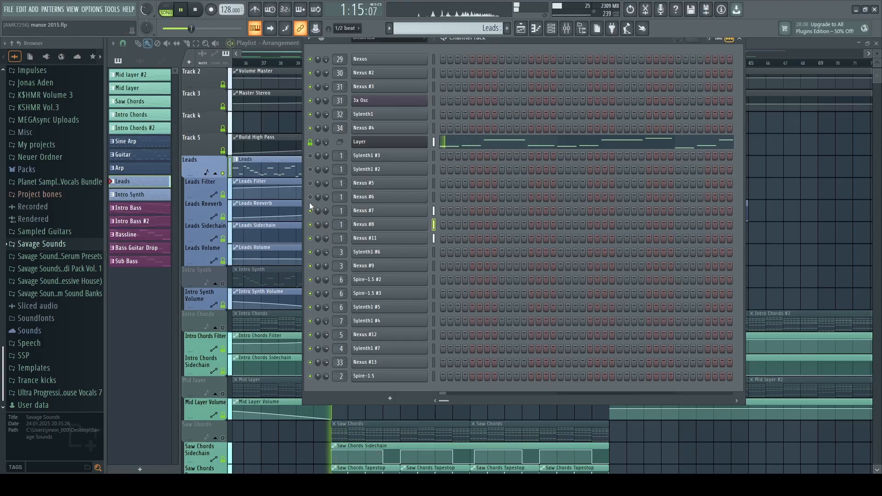
click(311, 197)
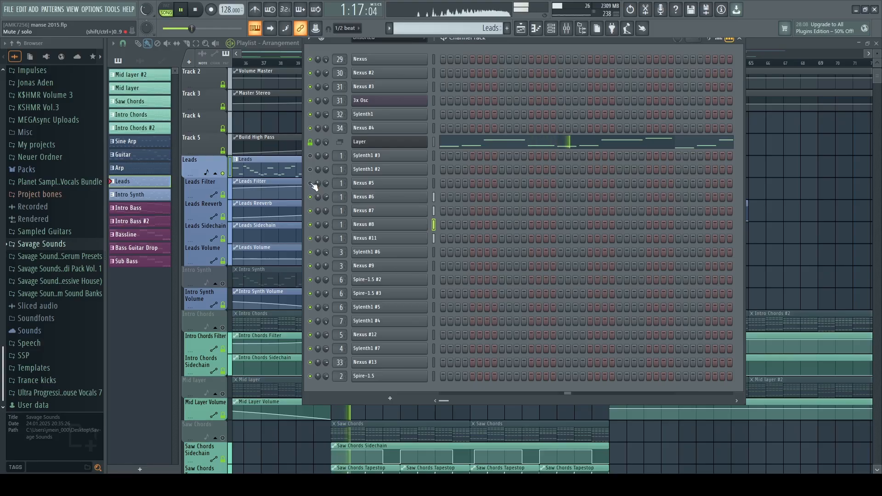
click(311, 184)
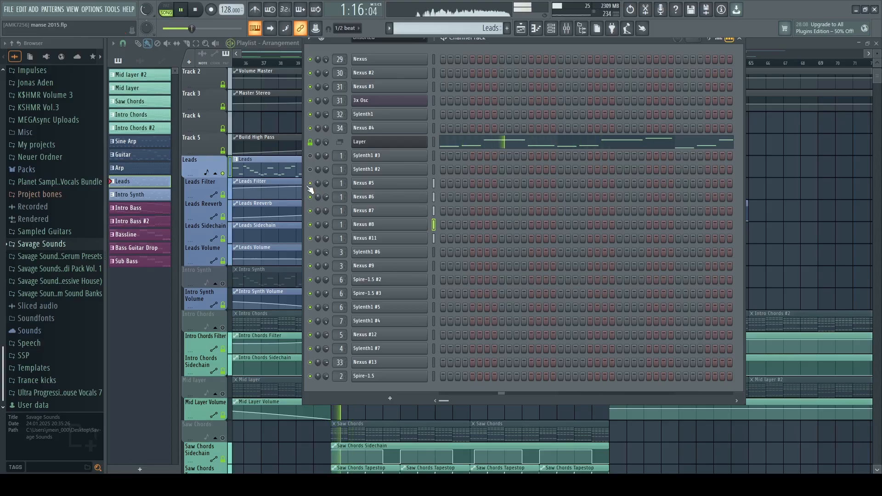
click(311, 170)
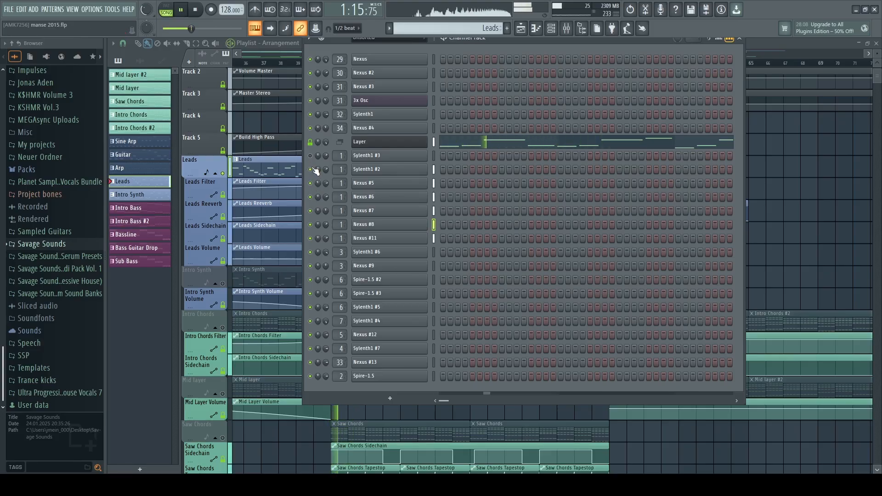
click(312, 156)
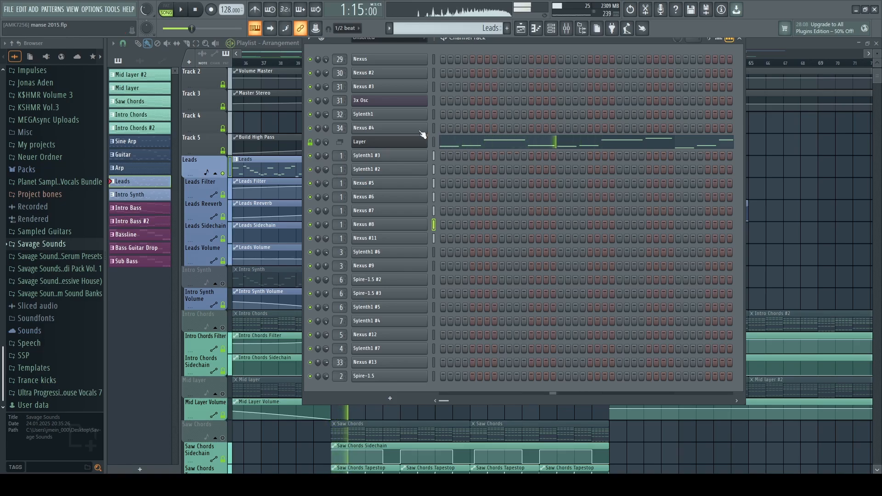
Show the mixer, select the Leads track and inspect the first Fruity Parametric EQ 2 in its effect chain
click(566, 28)
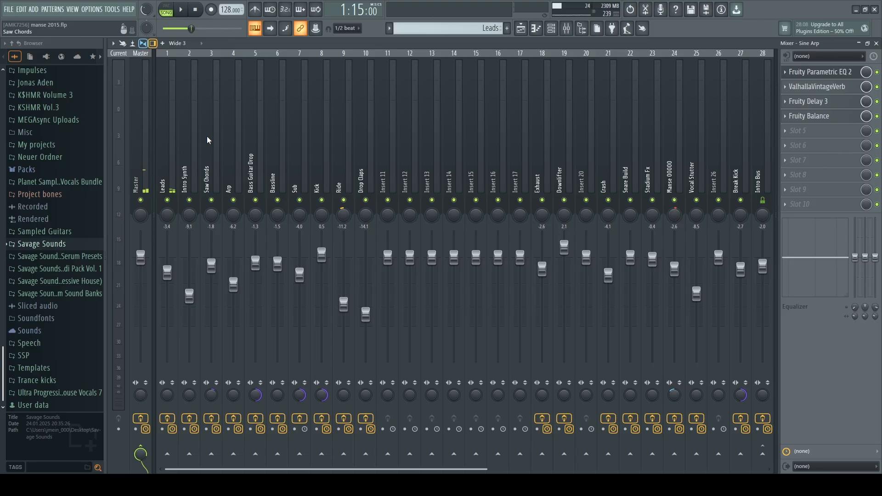
click(171, 125)
click(810, 73)
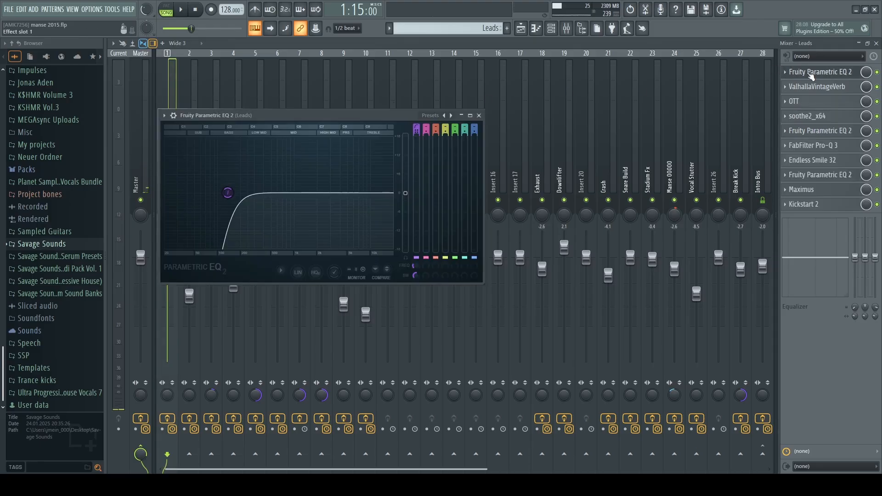
drag(295, 120, 324, 95)
click(508, 91)
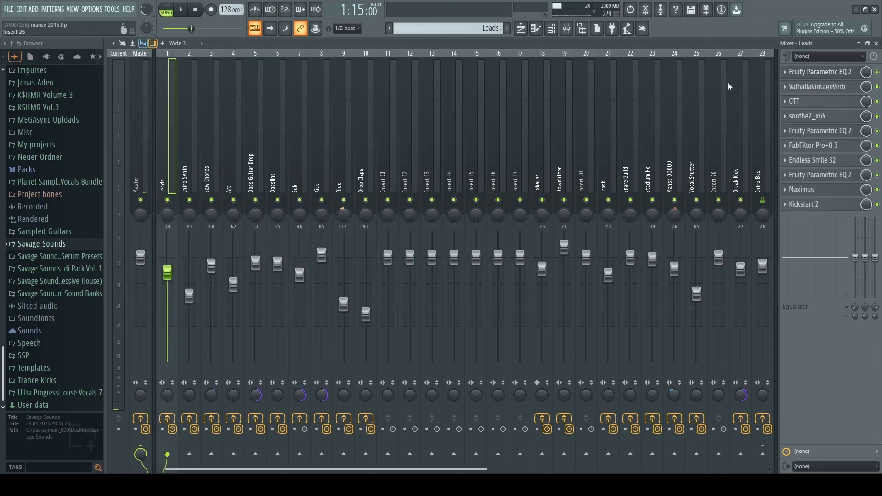
Inspect the ValhallaVintageVerb and OTT settings on the Leads mixer track, closing each plugin
click(814, 87)
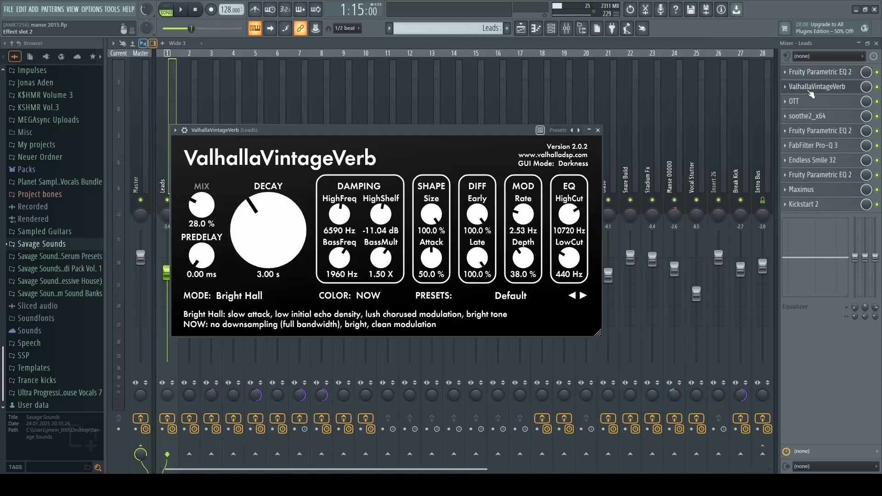
click(598, 131)
click(800, 101)
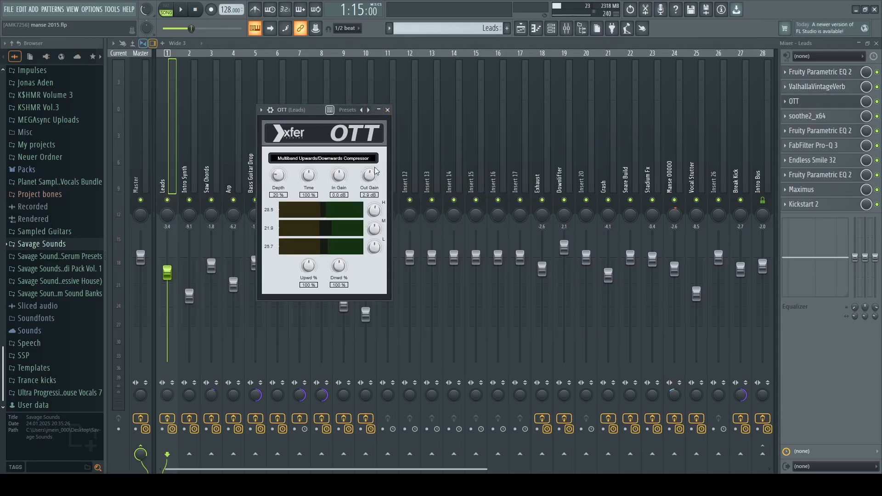
click(388, 111)
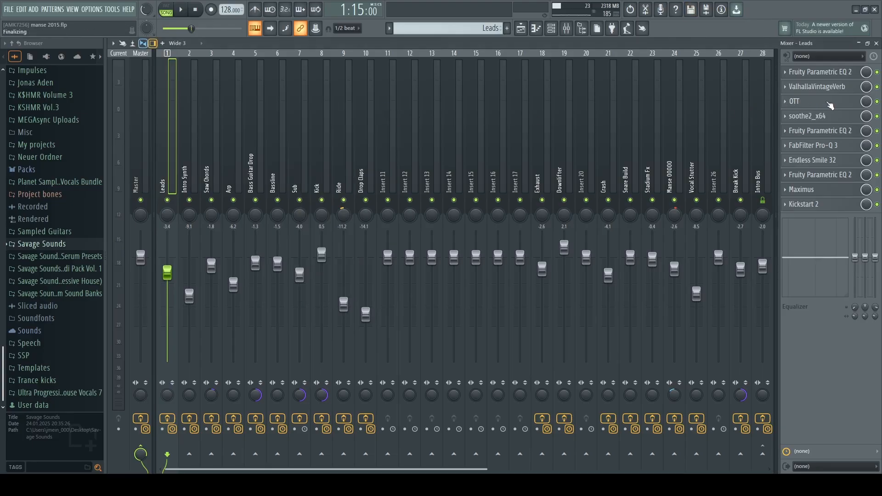
Inspect soothe2 and the second Fruity Parametric EQ 2 on the Leads track, closing each plugin
click(823, 116)
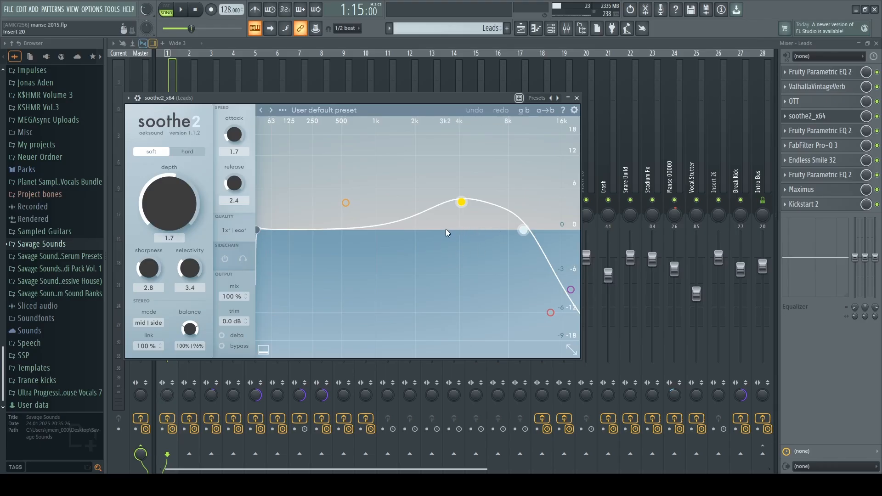
click(577, 98)
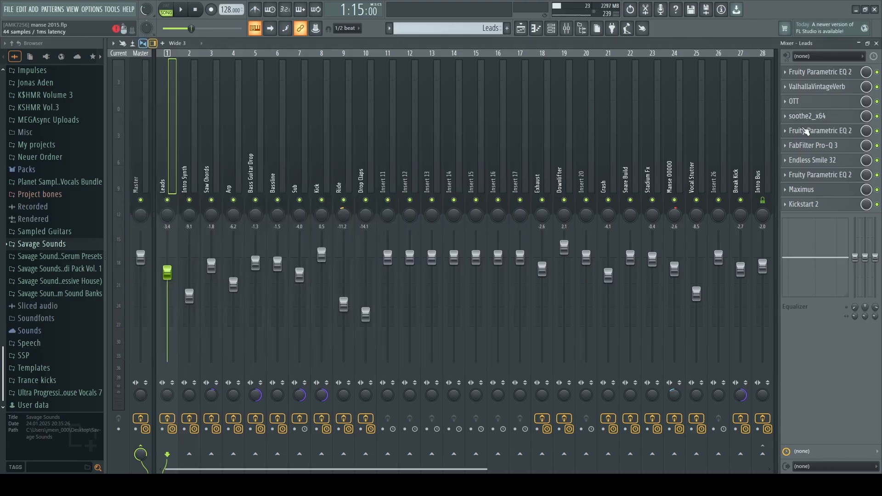
click(820, 130)
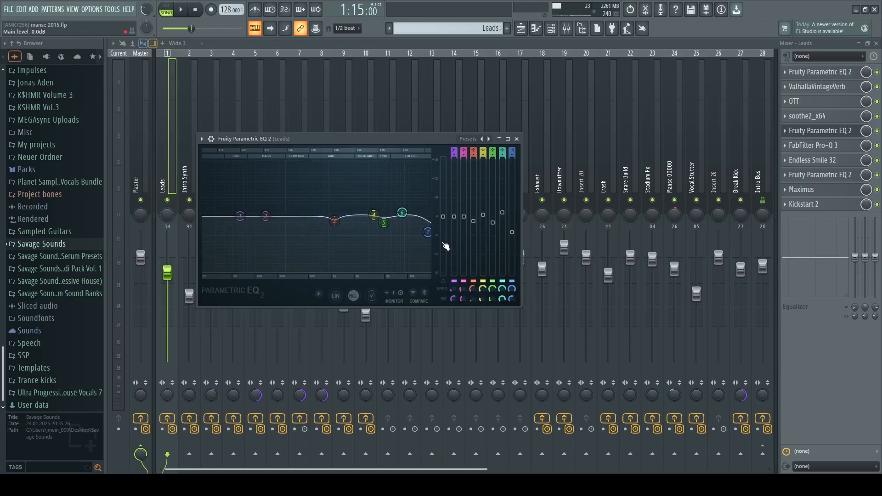
click(516, 139)
Review the FabFilter Pro-Q 3 curve and the Endless Smile settings on the Leads track, closing each plugin
click(815, 145)
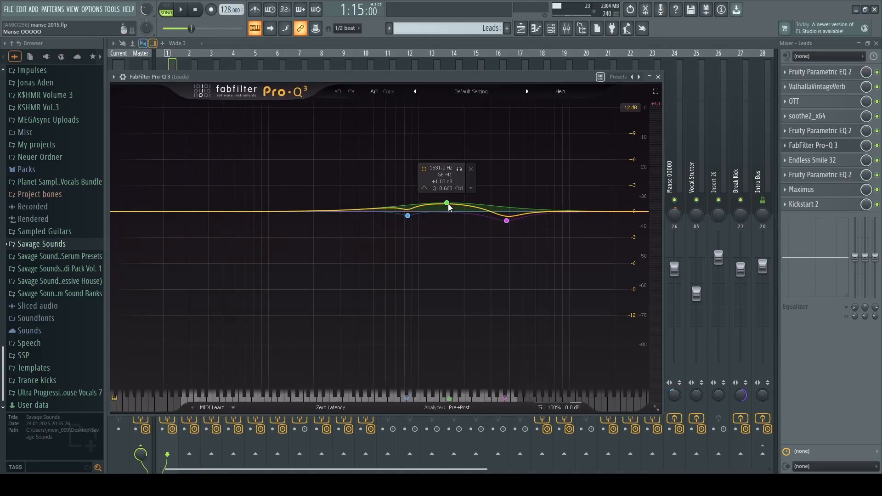
drag(399, 189, 520, 227)
click(659, 77)
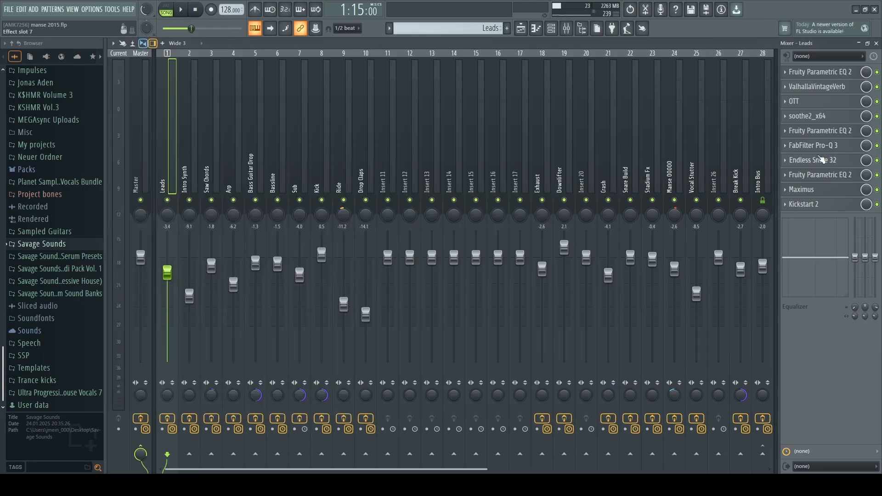
click(826, 162)
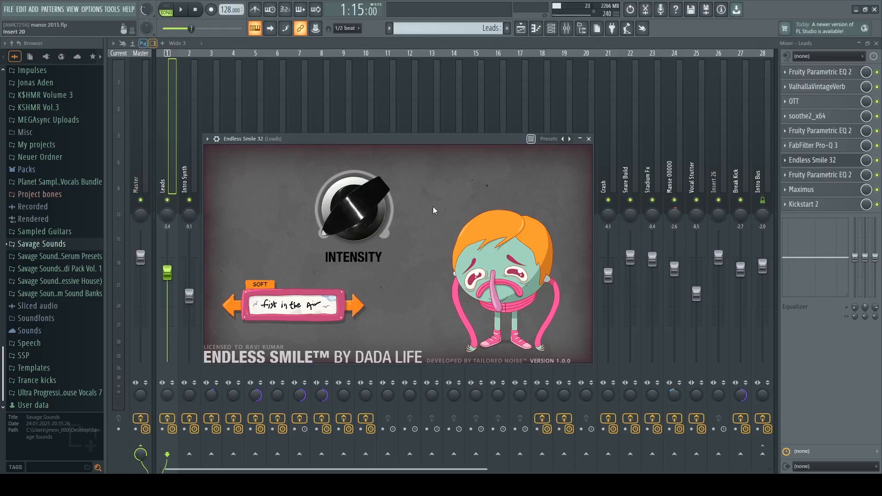
mouse_move(380, 222)
click(589, 139)
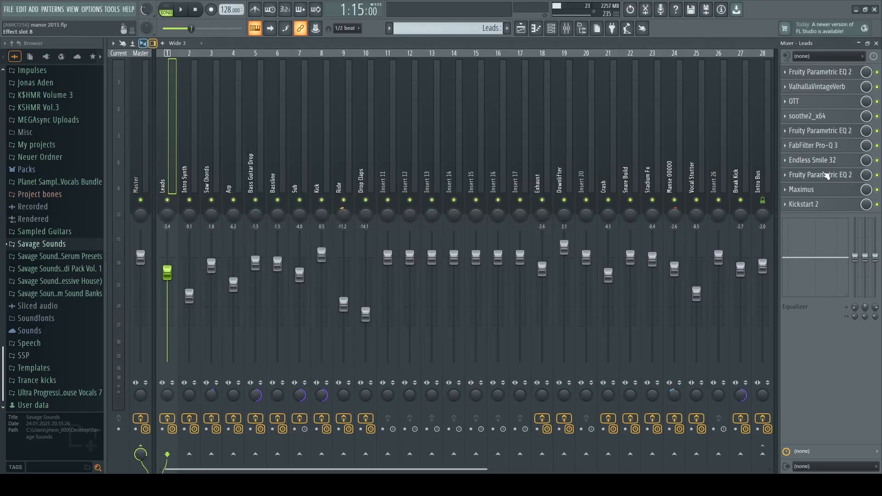
Inspect the third Fruity Parametric EQ 2 and the Maximus master band on the Leads track
click(821, 175)
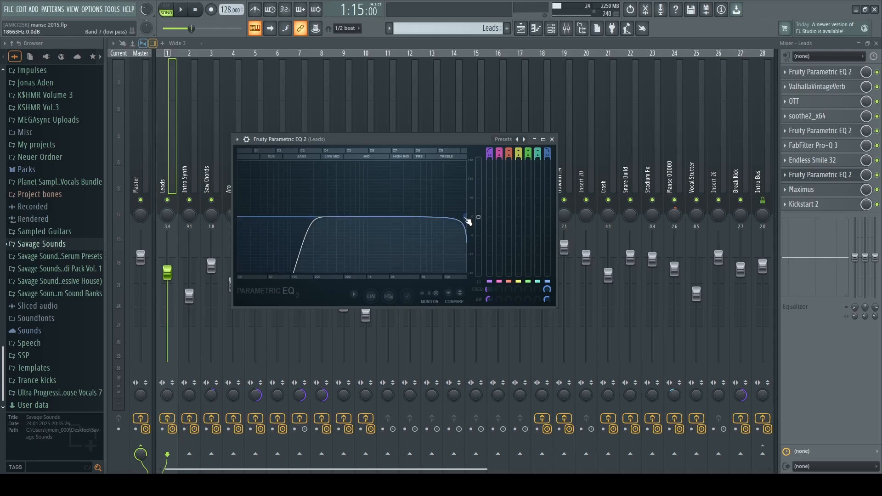
click(839, 194)
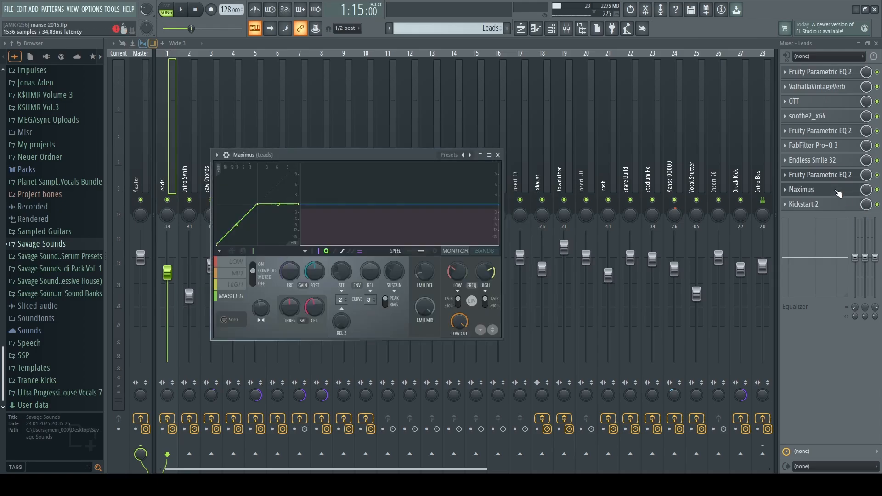
drag(408, 157, 442, 92)
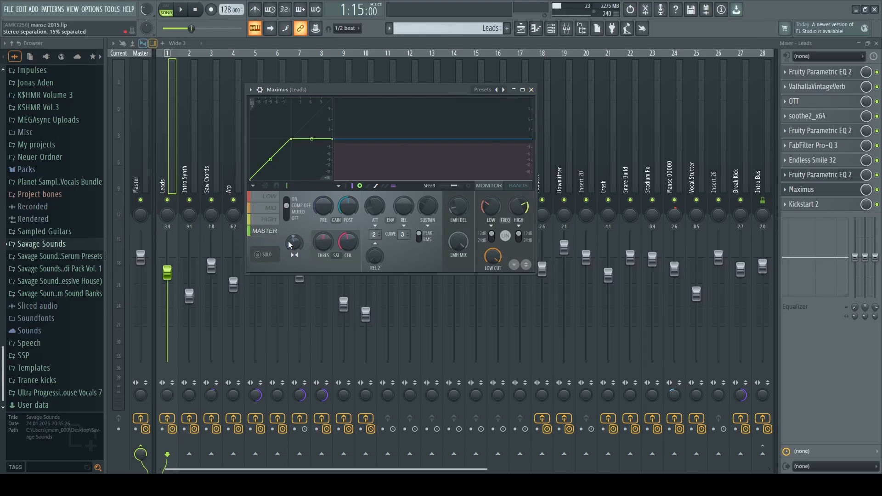
click(532, 90)
View the Kickstart 2 settings on the Leads track, close the plugin and return to the playlist
click(792, 204)
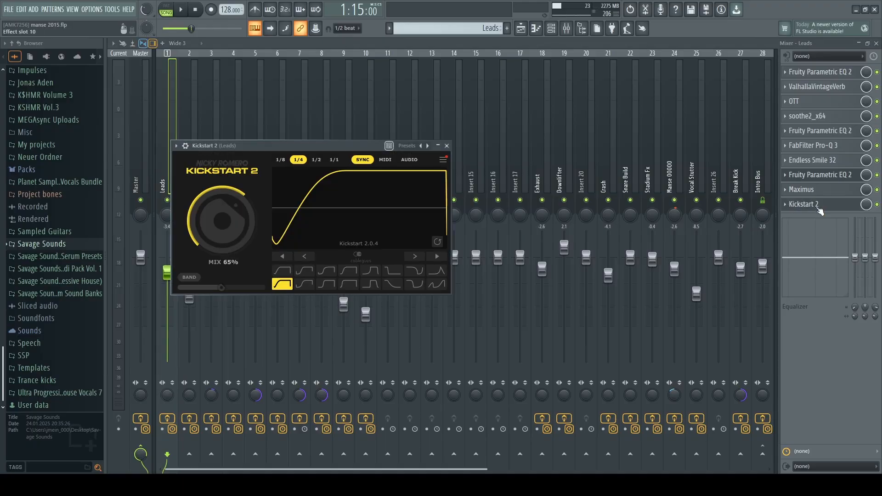
click(447, 146)
key(F5)
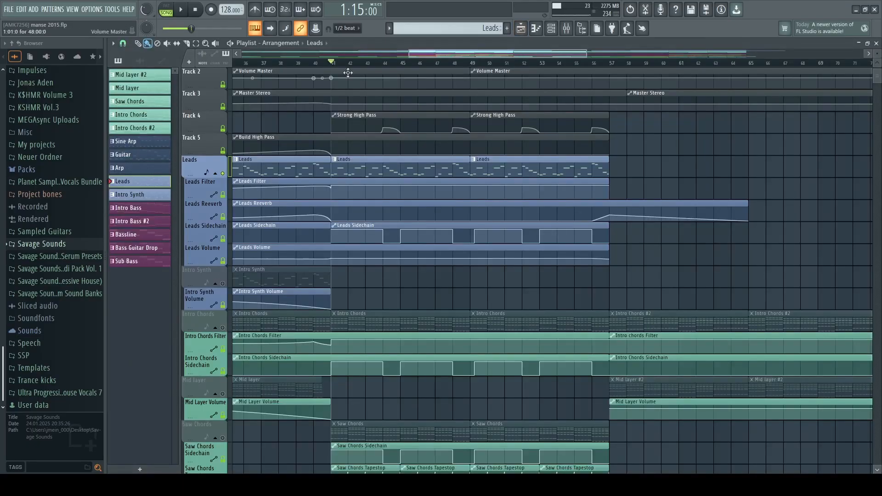
Examine the Leads Filter and Leads Reeverb automation clips beneath the Leads pattern in the playlist
scroll(359, 75, down, 1)
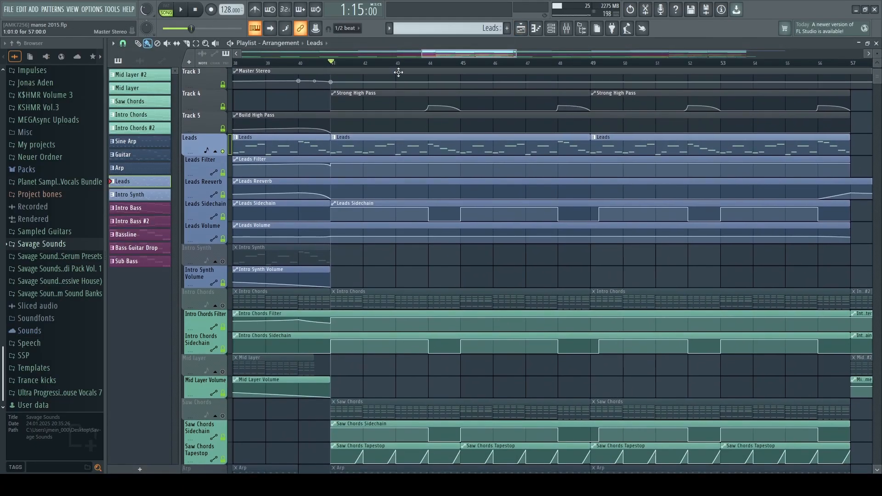
drag(431, 54, 352, 67)
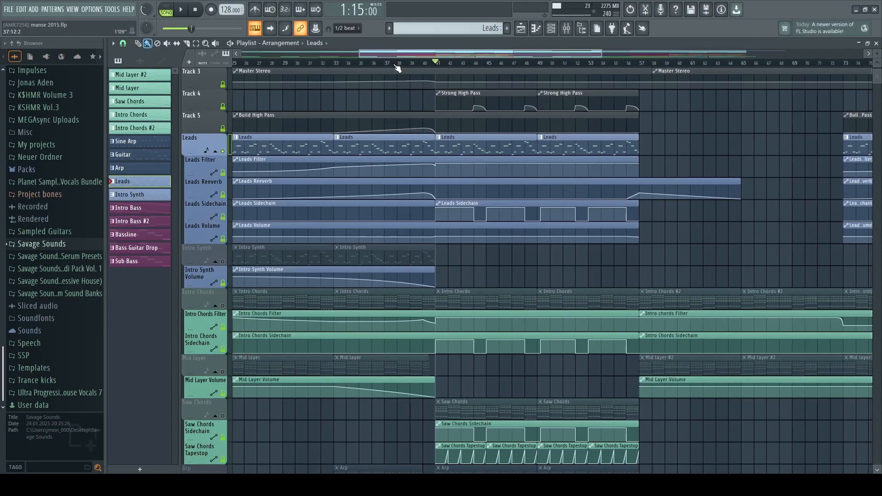
scroll(398, 67, down, 2)
scroll(349, 191, down, 1)
scroll(349, 190, up, 6)
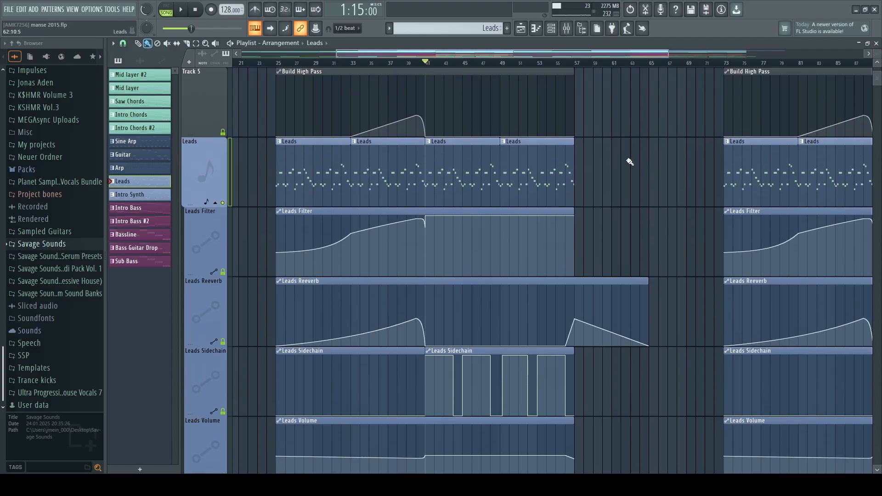
scroll(630, 163, down, 4)
scroll(386, 148, up, 1)
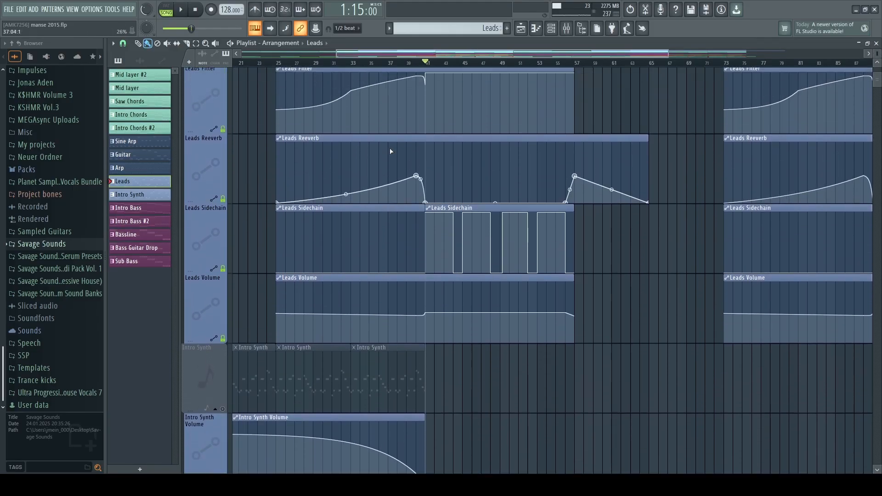
scroll(329, 68, up, 2)
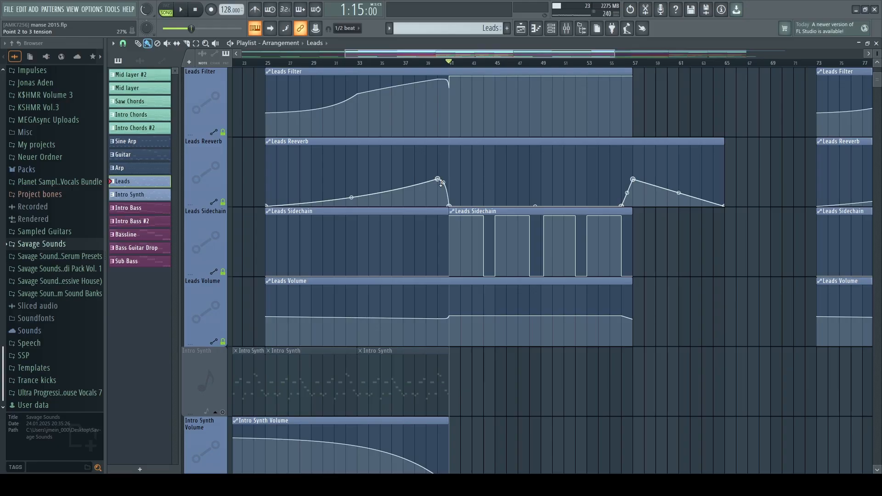
scroll(651, 55, up, 4)
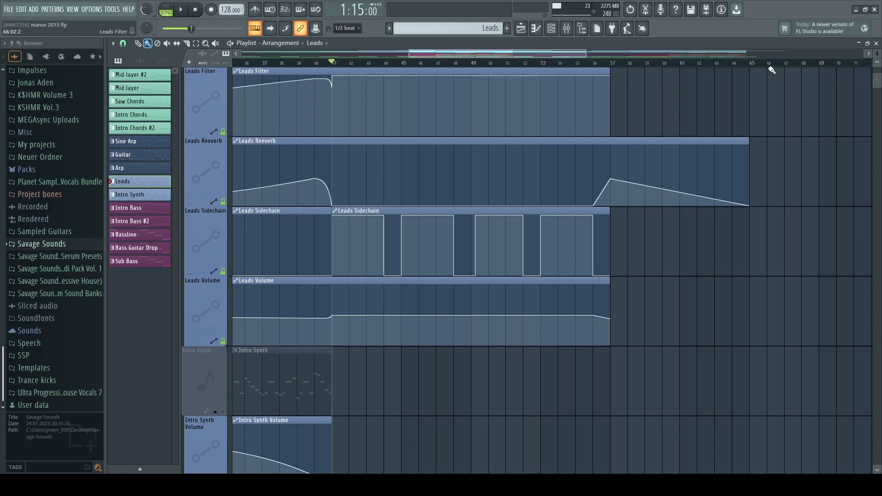
Examine the Leads Sidechain and Leads Volume automation clips in the playlist
scroll(770, 70, down, 3)
ctrl+scroll(674, 177, down, 3)
scroll(577, 305, up, 5)
scroll(577, 305, down, 4)
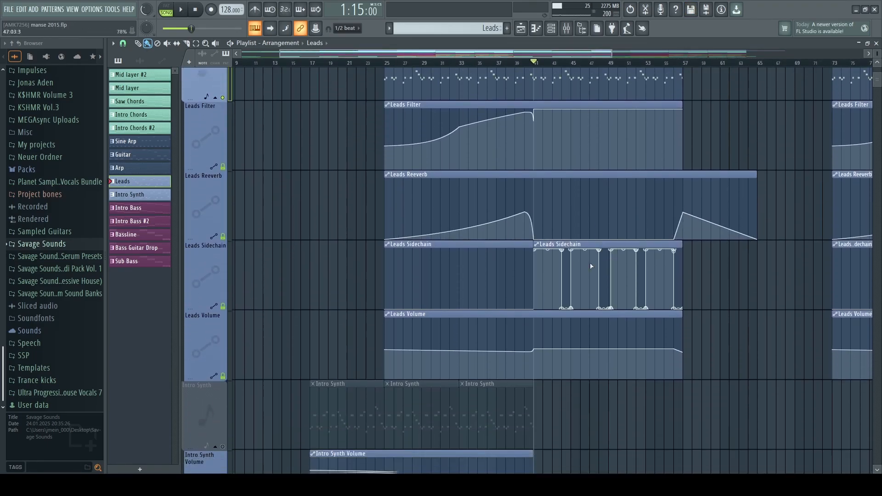
scroll(531, 267, down, 2)
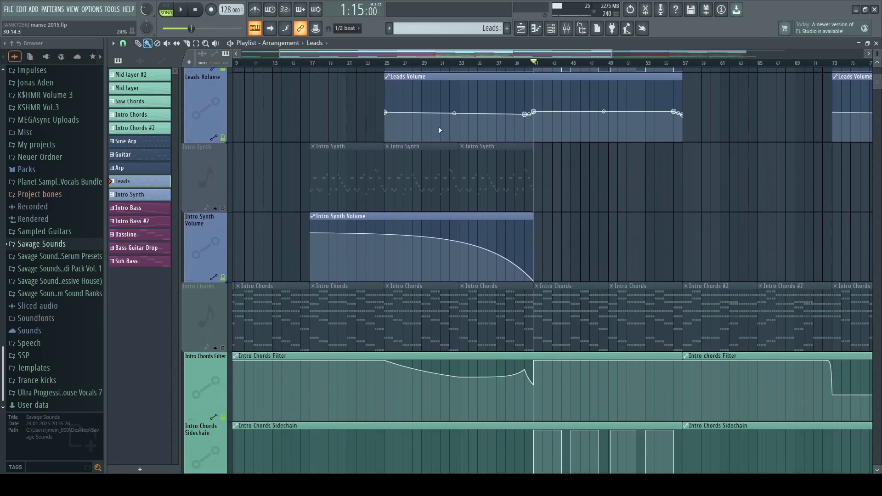
ctrl+scroll(532, 267, up, 1)
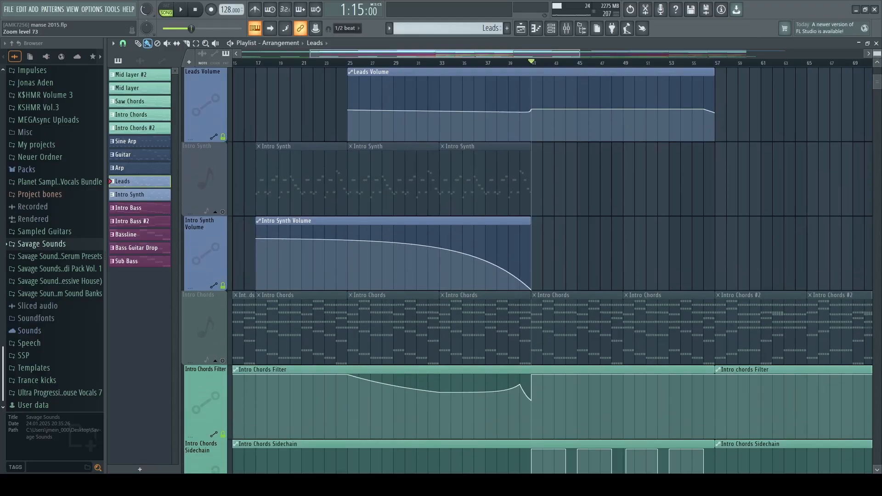
Enlarge the playlist tracks and review the Leads Volume automation clip up close
alt+scroll(571, 315, up, 2)
scroll(570, 315, up, 2)
scroll(571, 315, down, 2)
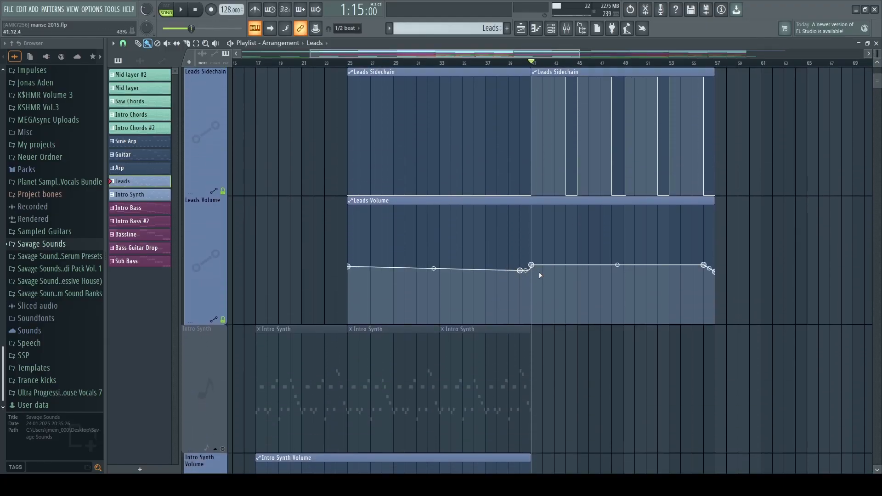
scroll(527, 275, down, 2)
scroll(544, 270, up, 2)
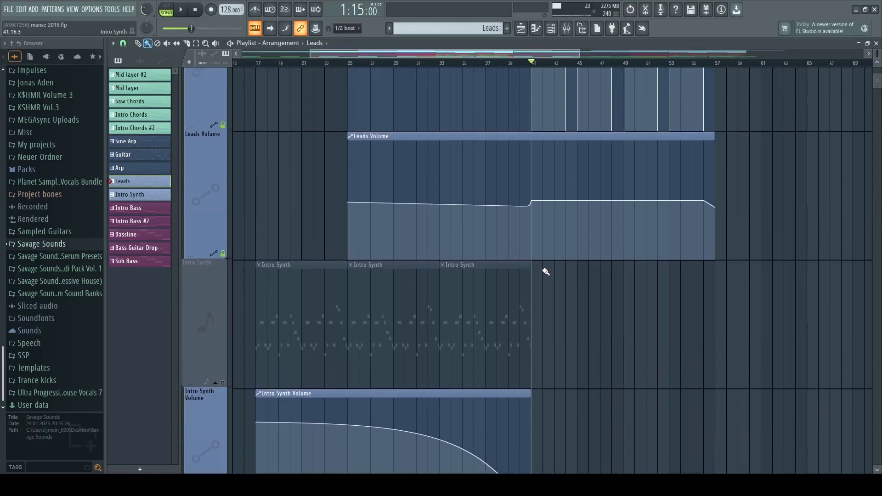
Check the Leads volume fader and the third Fruity Parametric EQ 2 on the Leads mixer track
click(567, 28)
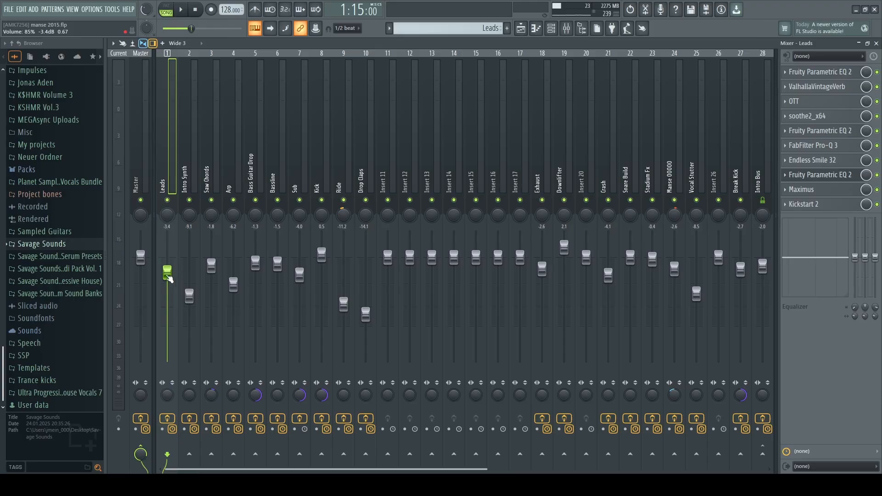
click(552, 28)
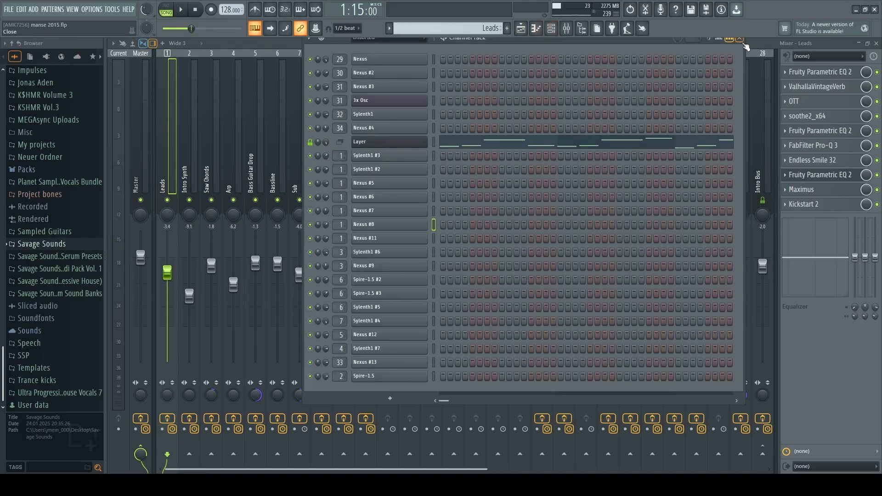
click(740, 39)
click(820, 175)
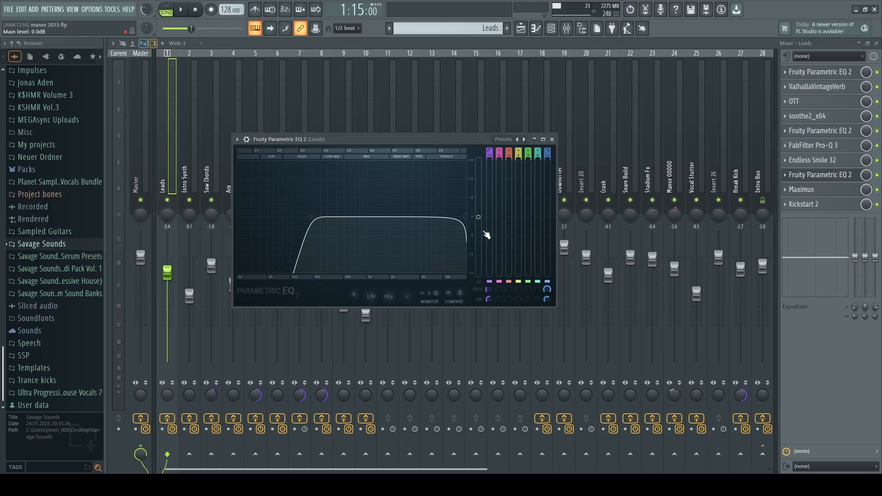
click(553, 140)
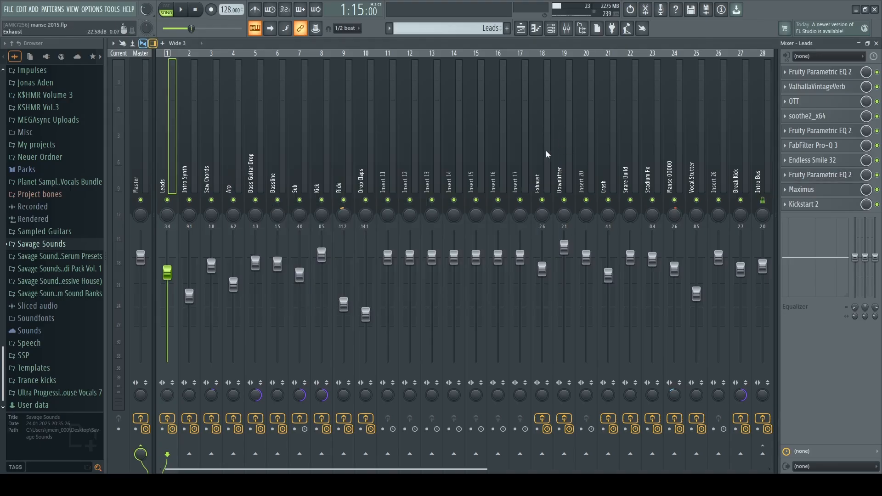
Look through the mixer tracks as far as the Vocal track and return to the playlist
scroll(248, 153, down, 13)
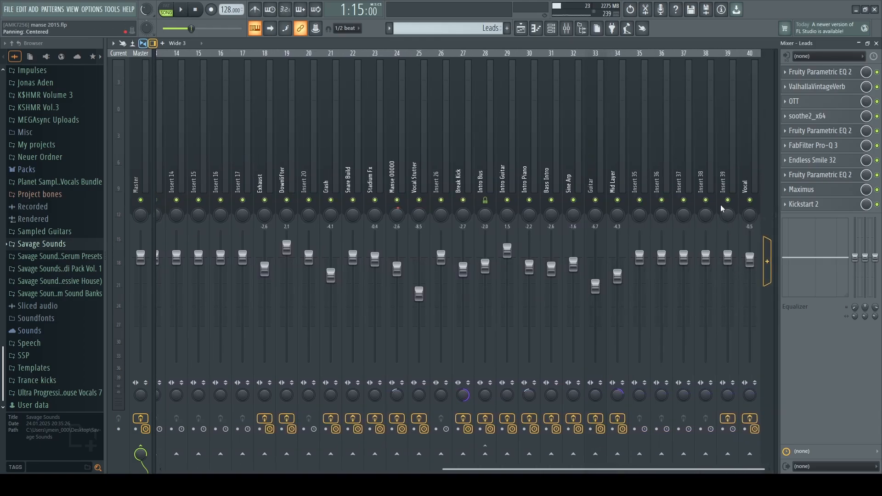
scroll(548, 126, up, 13)
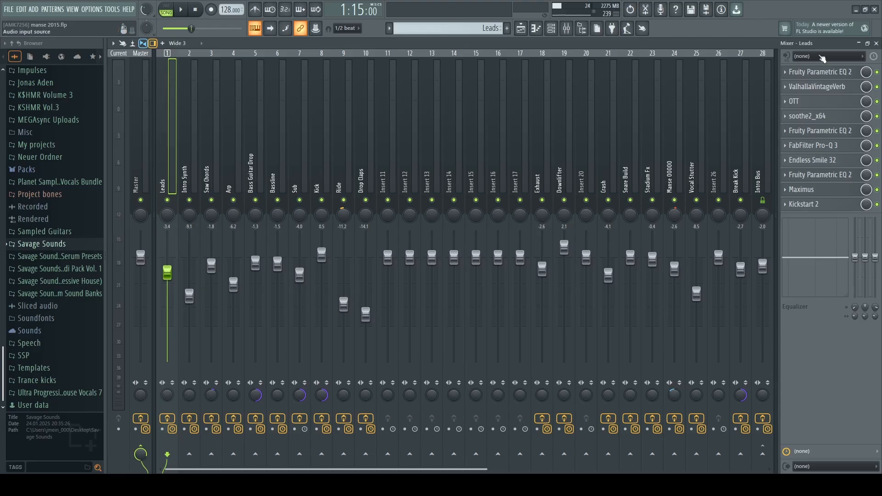
click(876, 43)
Unmute the Intro Chords track in the playlist and play it from bar 41
scroll(634, 251, up, 3)
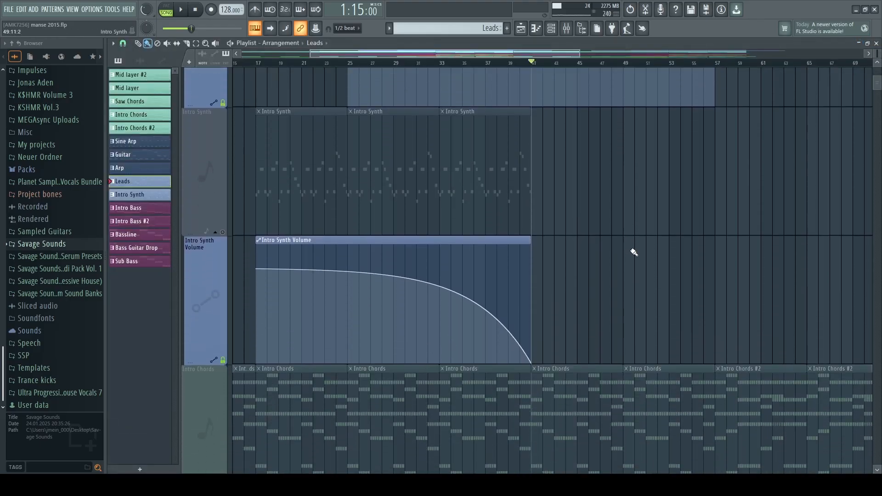
scroll(657, 68, up, 3)
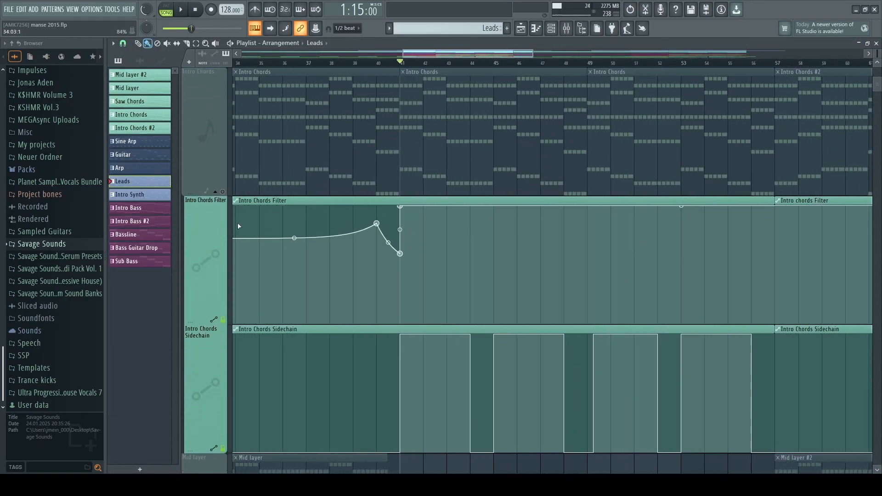
click(223, 192)
scroll(410, 265, up, 1)
key(space)
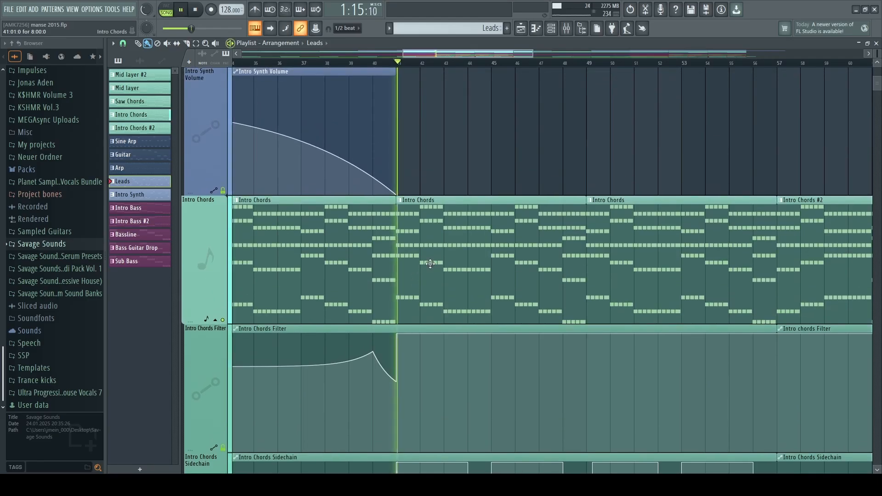
scroll(439, 269, down, 1)
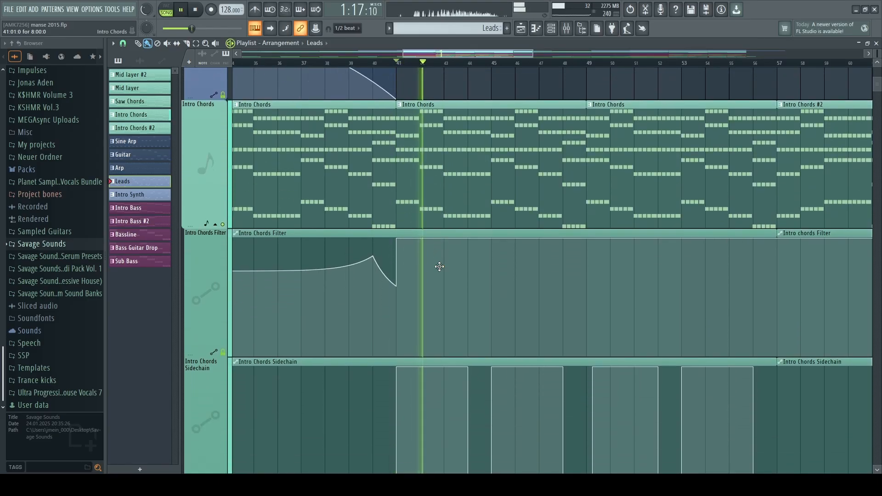
scroll(442, 271, up, 1)
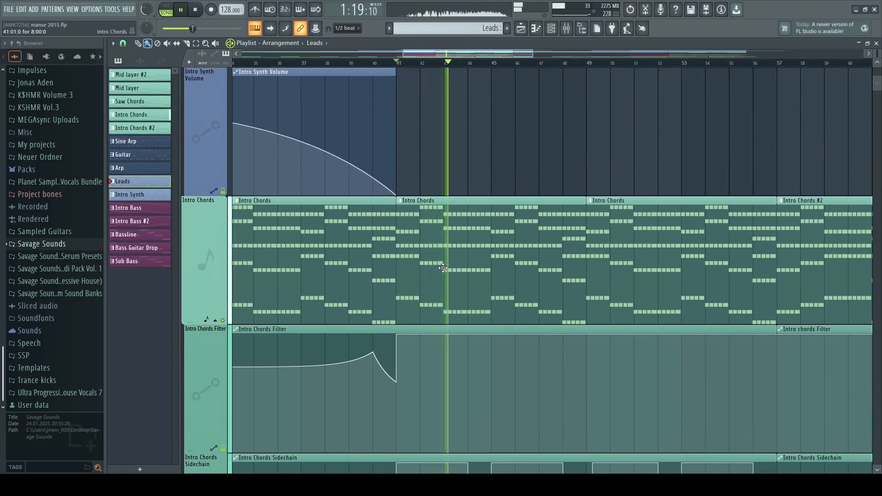
Examine the Intro Chords notes of the Nexus channel in the piano roll during playback, and stop playback
double_click(444, 268)
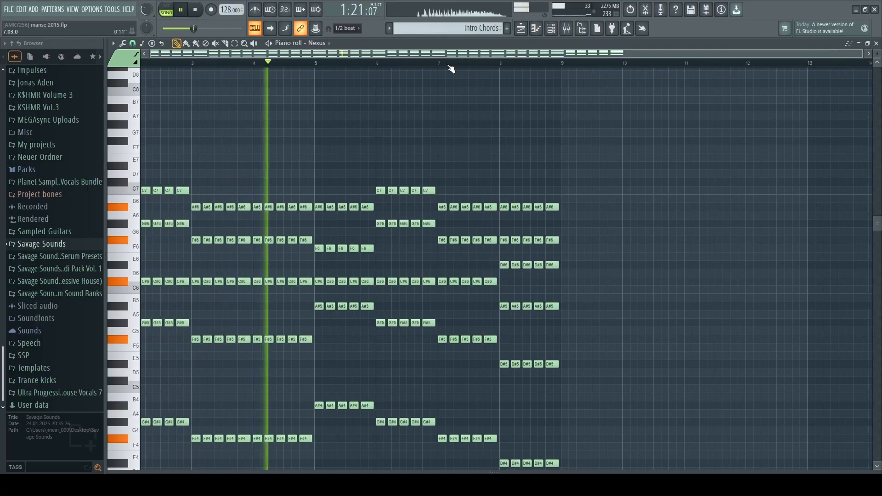
scroll(453, 73, down, 1)
scroll(303, 65, down, 3)
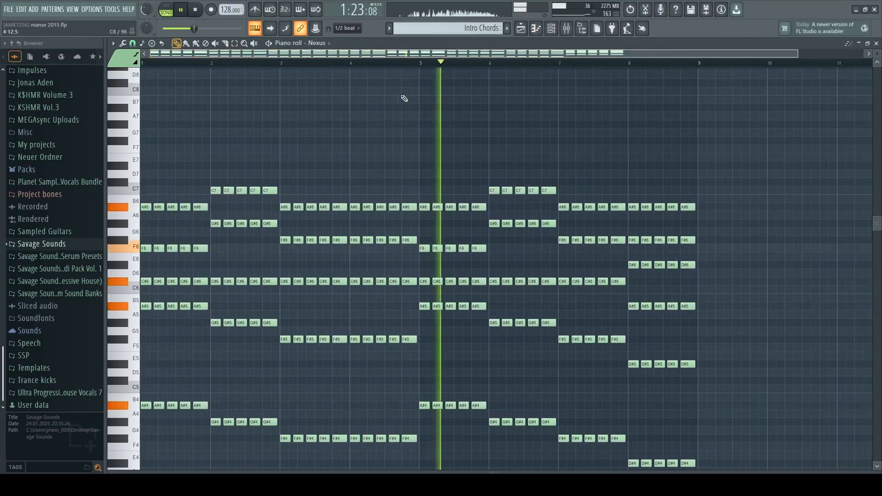
scroll(405, 94, down, 1)
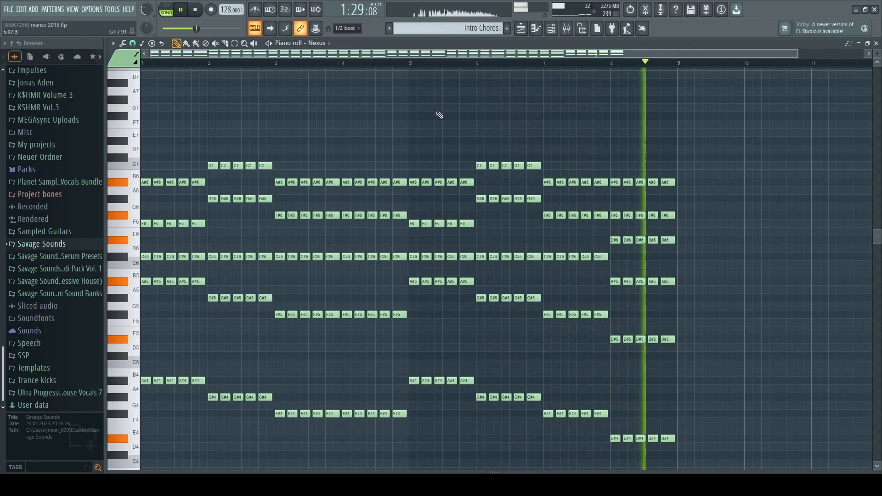
key(space)
View the preset loaded in the first Nexus channel of the Intro Chords pattern and close the plugin
scroll(439, 115, down, 2)
key(F9)
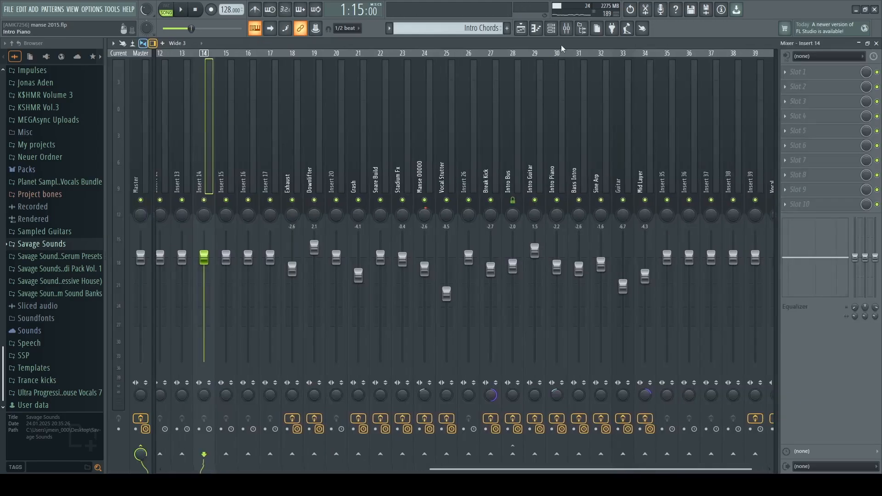
key(F6)
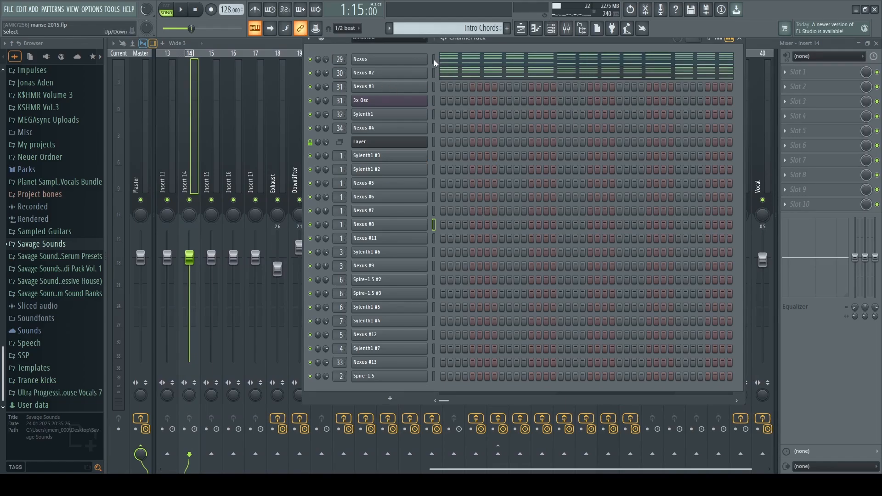
click(398, 61)
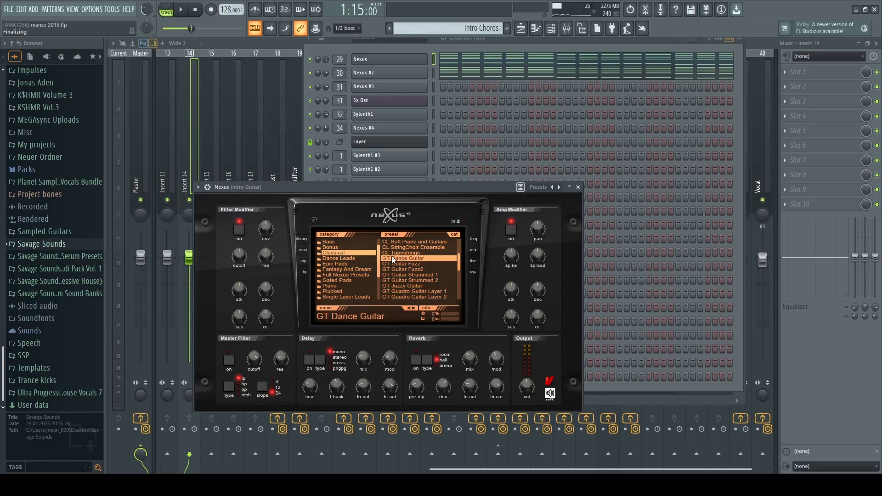
click(577, 188)
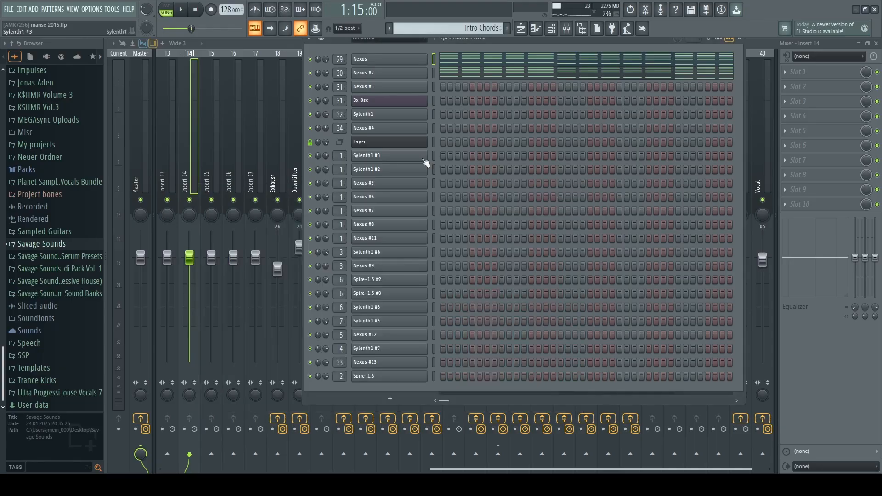
Listen to the first Nexus layer with Nexus #2 muted, and unmute Nexus #2 after stopping playback
key(space)
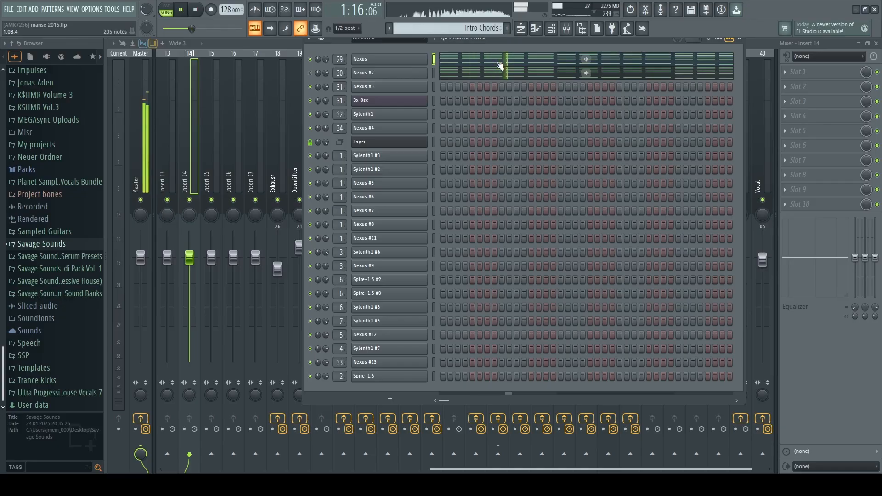
key(space)
click(311, 73)
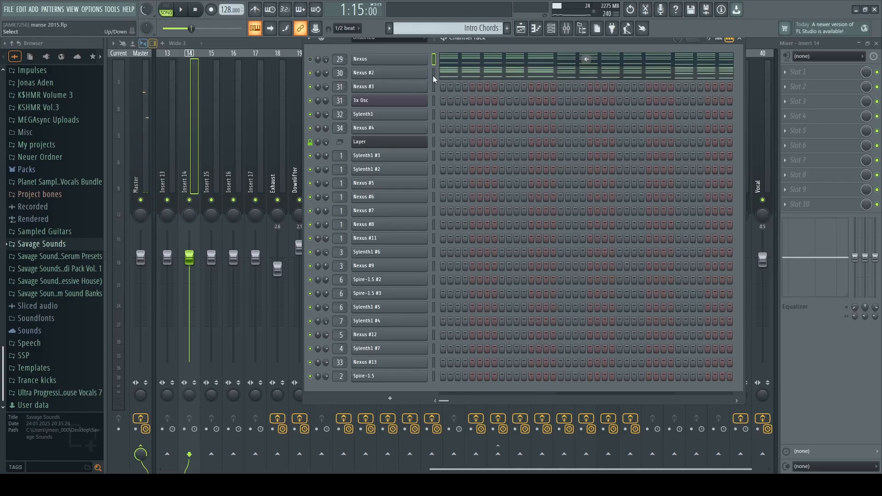
View the preset loaded in Nexus #2, close the plugin and unmute the first Nexus channel
click(419, 73)
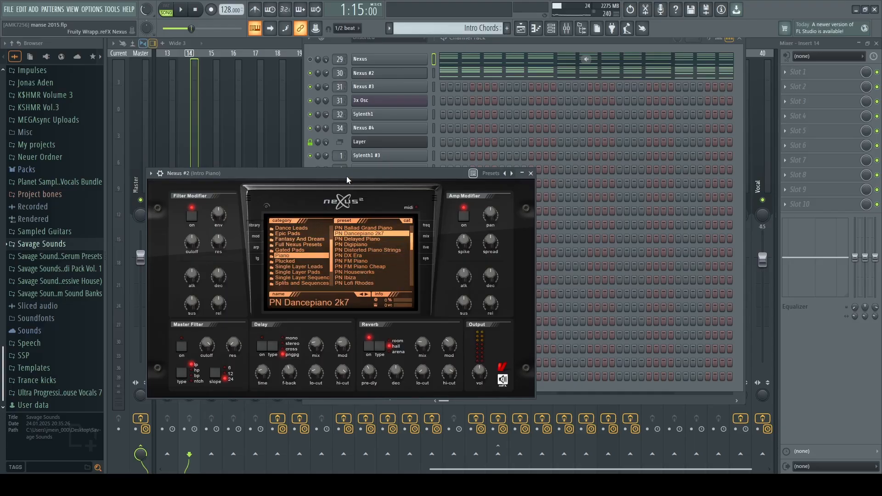
click(531, 174)
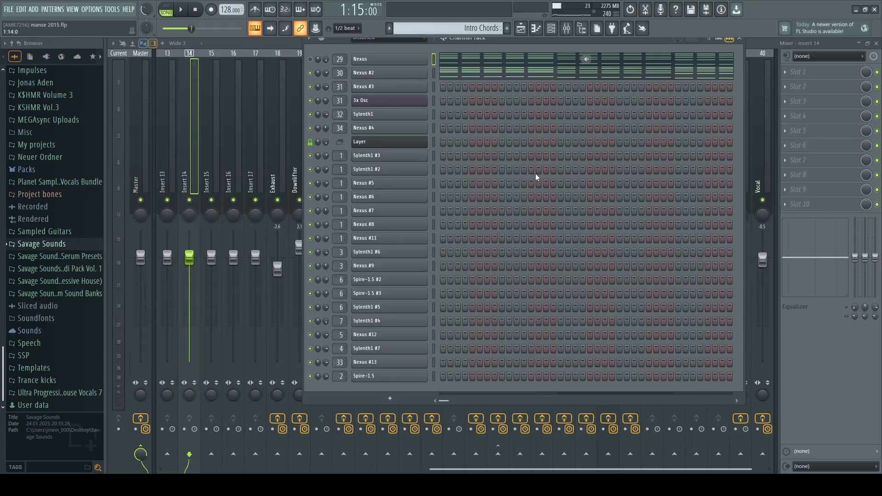
click(310, 59)
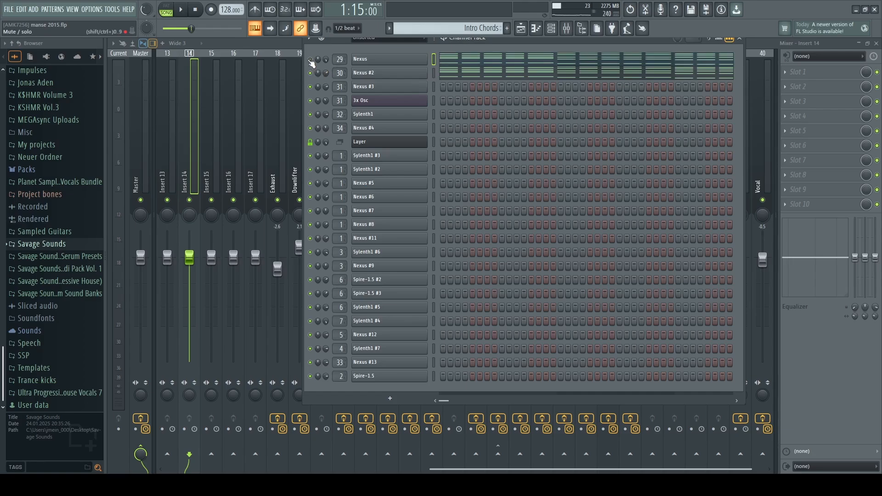
Select the Intro Guitar track in the mixer and solo it
click(218, 160)
scroll(620, 167, up, 3)
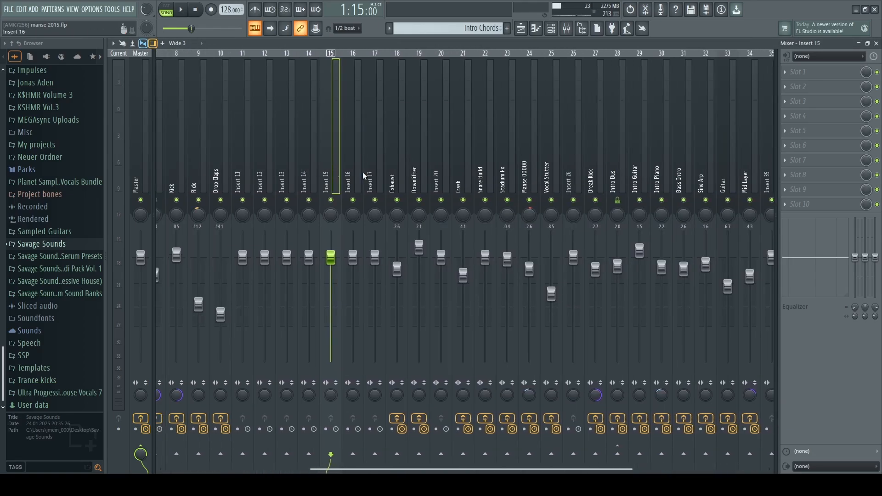
click(616, 184)
click(548, 184)
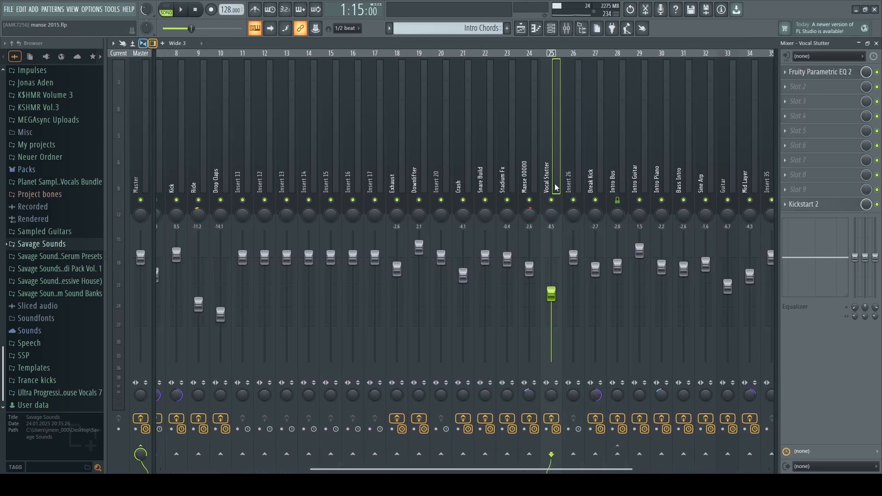
click(616, 183)
click(645, 184)
scroll(641, 194, down, 2)
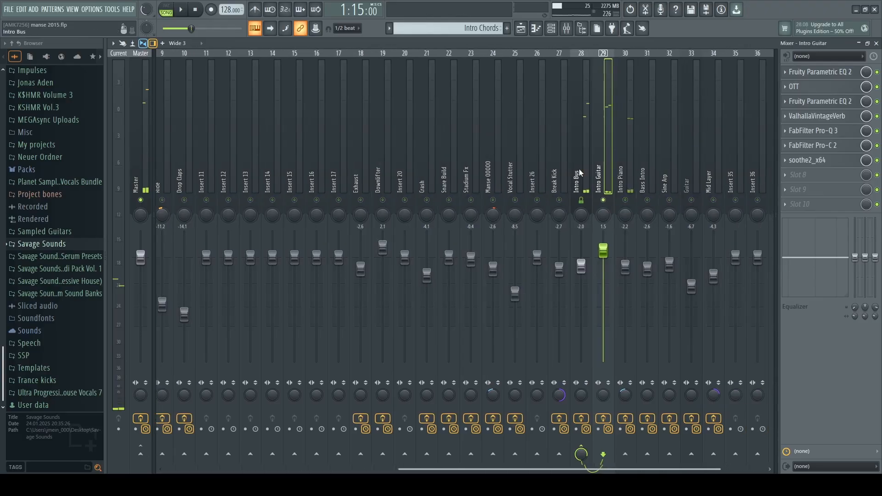
Inspect the first Fruity Parametric EQ 2 and the OTT compressor on the Intro Guitar track
click(820, 72)
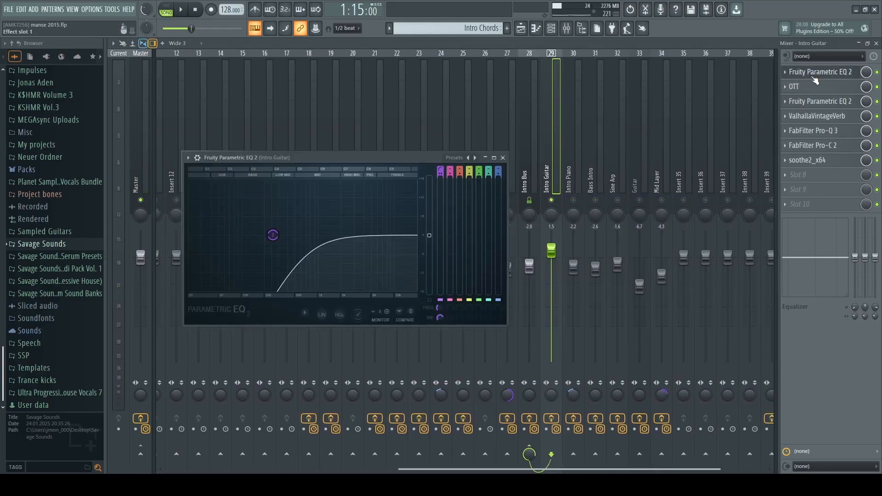
click(834, 87)
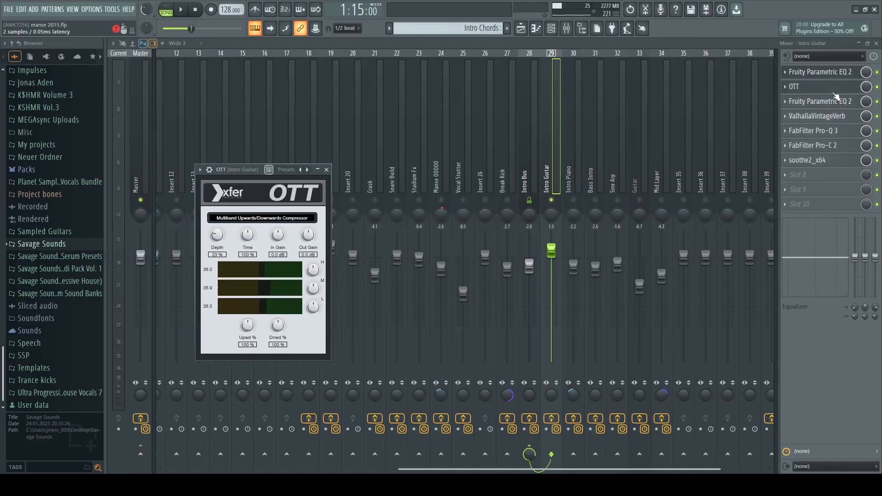
click(837, 73)
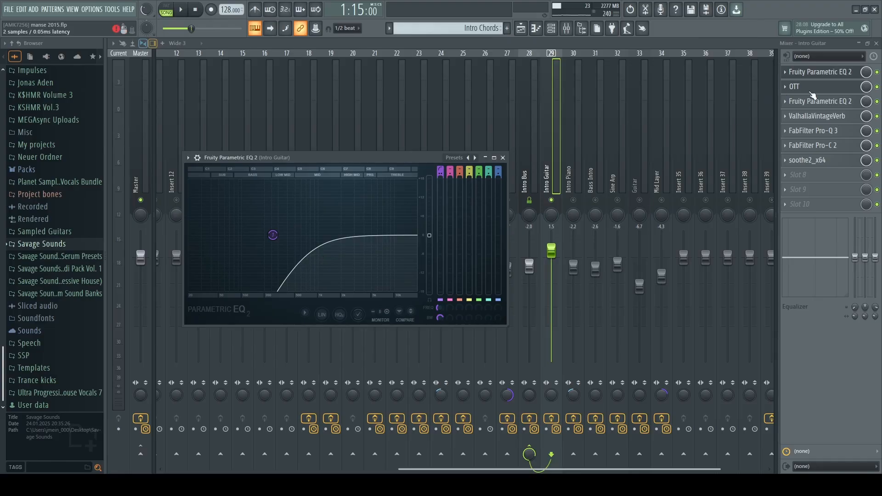
click(812, 88)
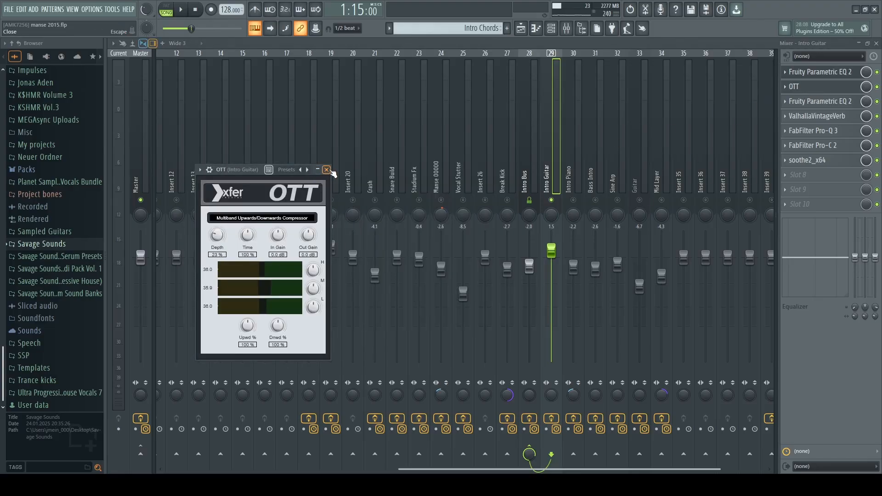
click(327, 170)
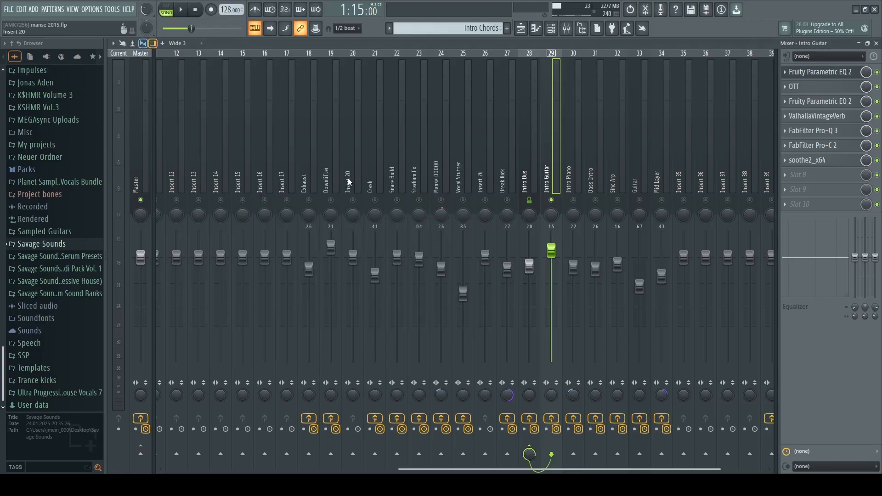
Inspect the second Fruity Parametric EQ 2 and the ValhallaVintageVerb on the Intro Guitar track
click(819, 105)
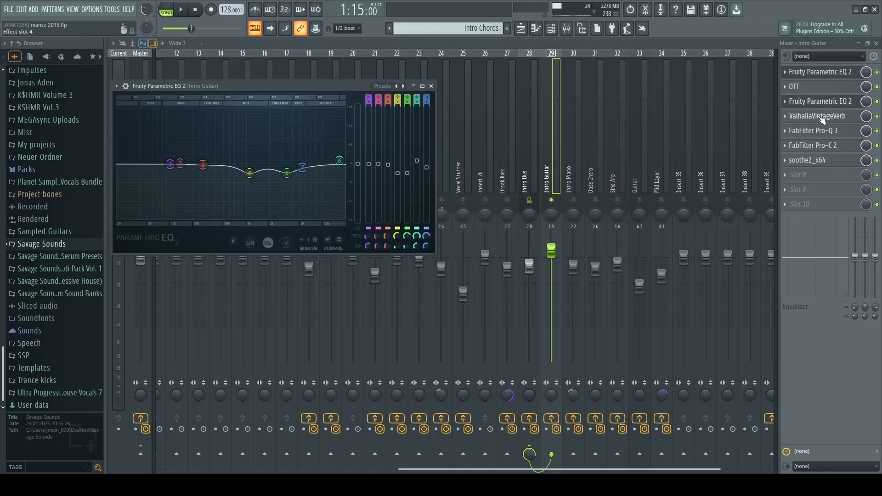
click(820, 117)
click(551, 98)
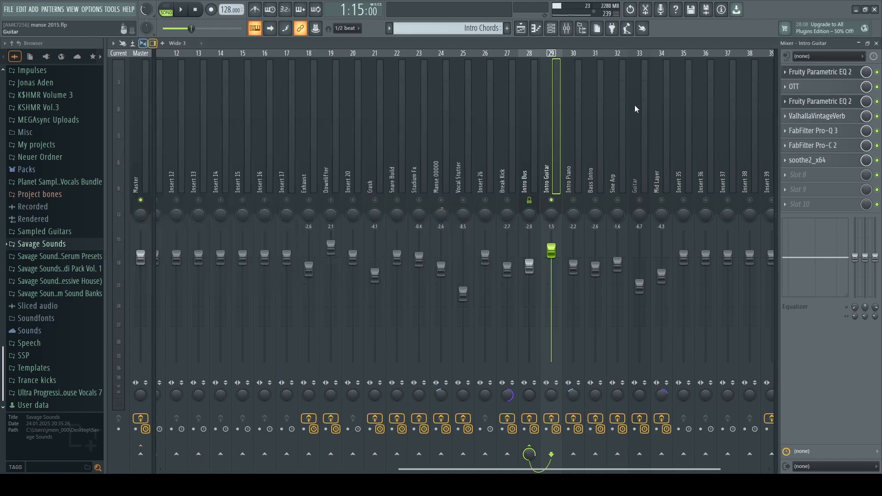
Inspect the remaining effects on the Intro Guitar track: FabFilter Pro-Q 3, FabFilter Pro-C 2 and soothe2
click(809, 134)
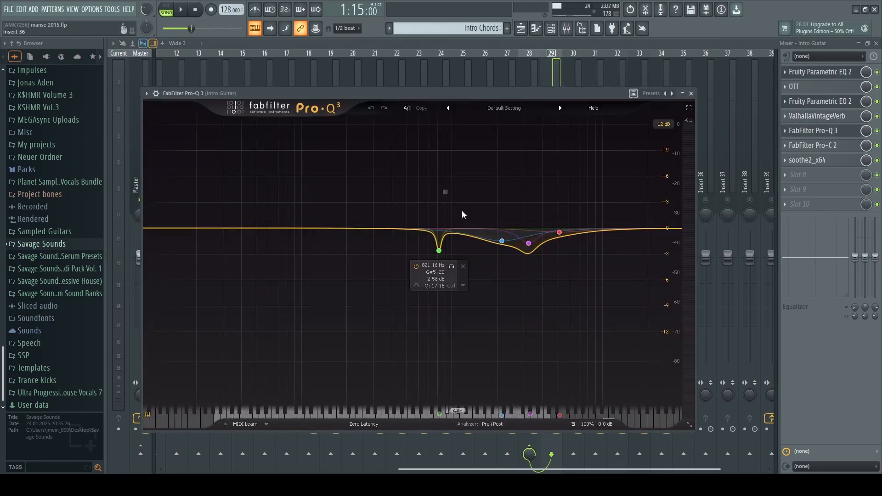
drag(444, 190, 608, 275)
click(812, 145)
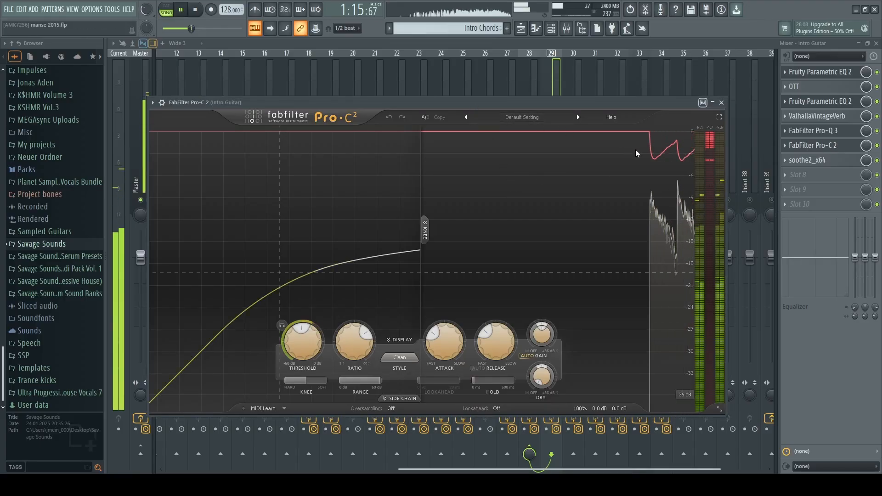
click(721, 103)
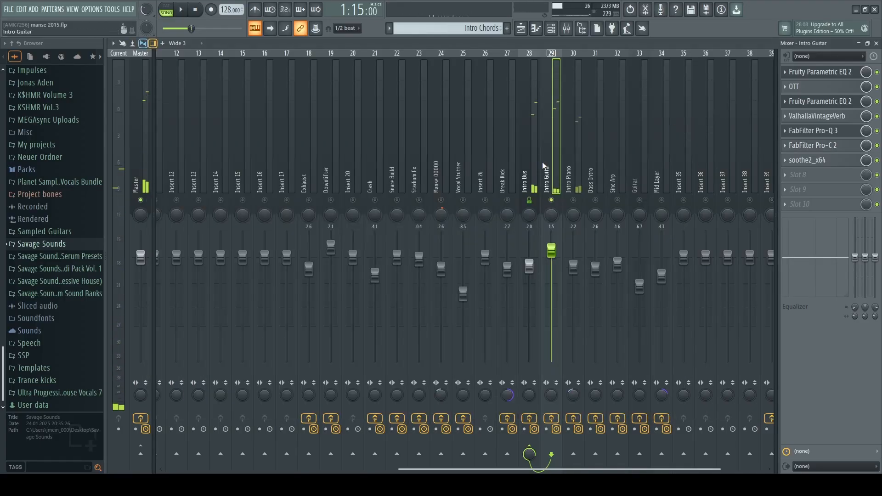
click(830, 160)
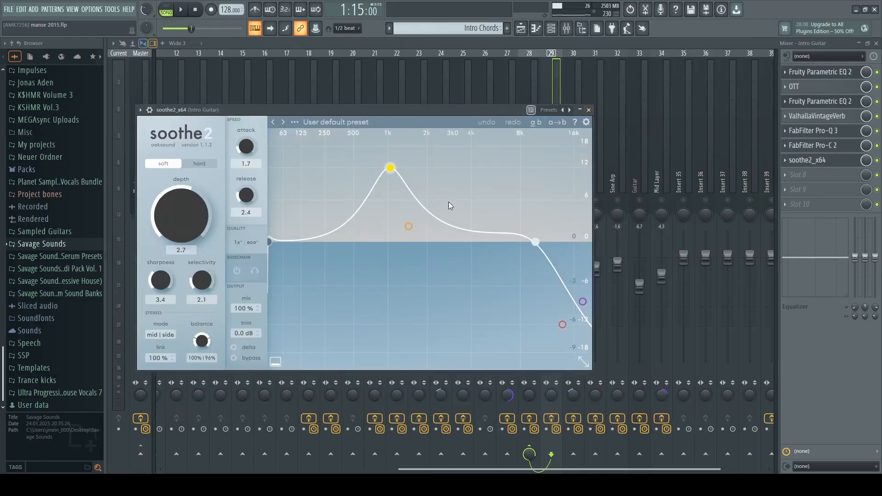
click(589, 110)
Select the Intro Piano track and inspect its two Fruity Parametric EQ 2 instances
click(577, 180)
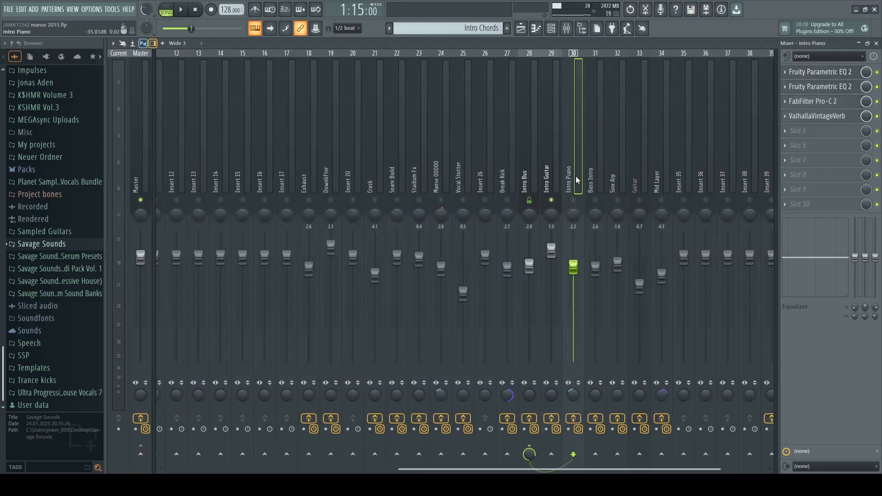
click(820, 73)
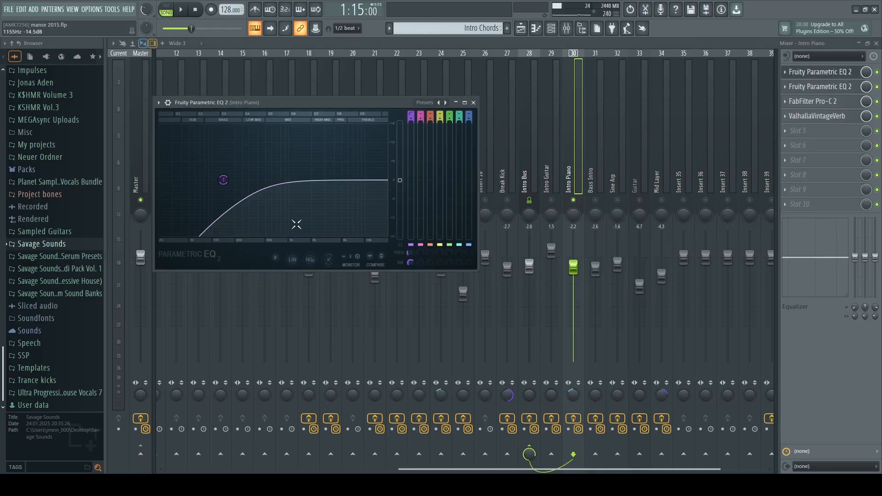
click(473, 102)
click(820, 87)
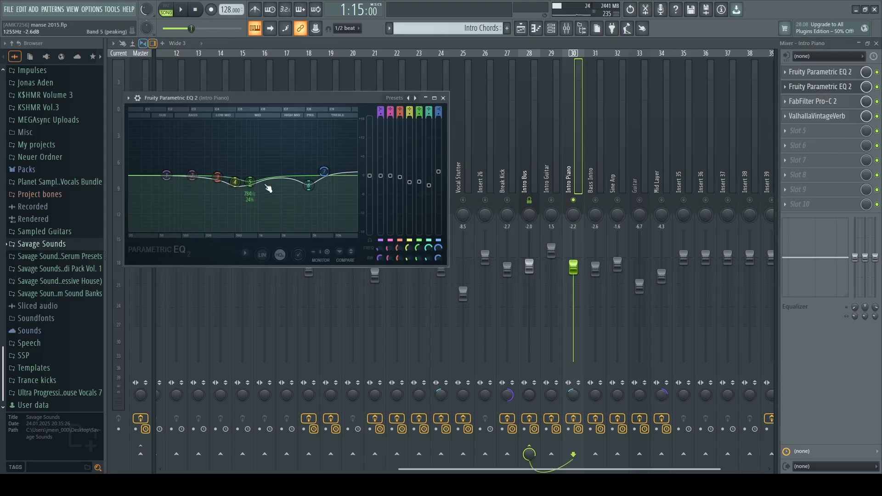
drag(226, 99, 305, 108)
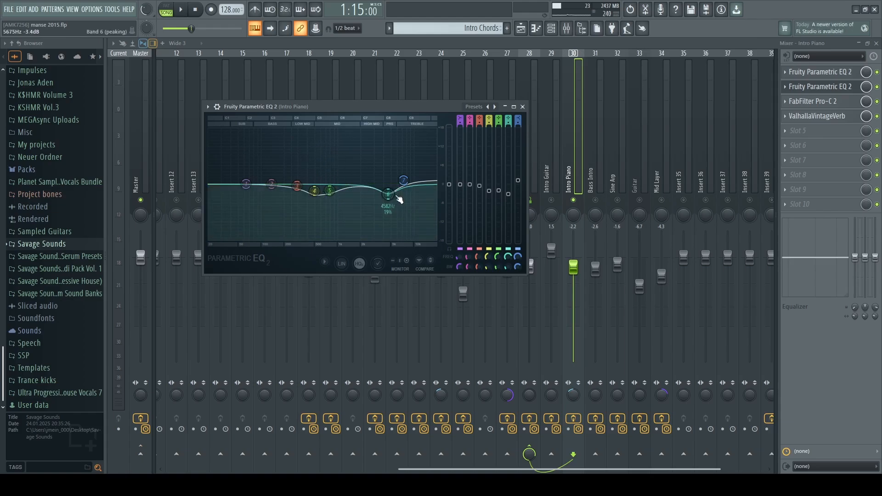
click(522, 107)
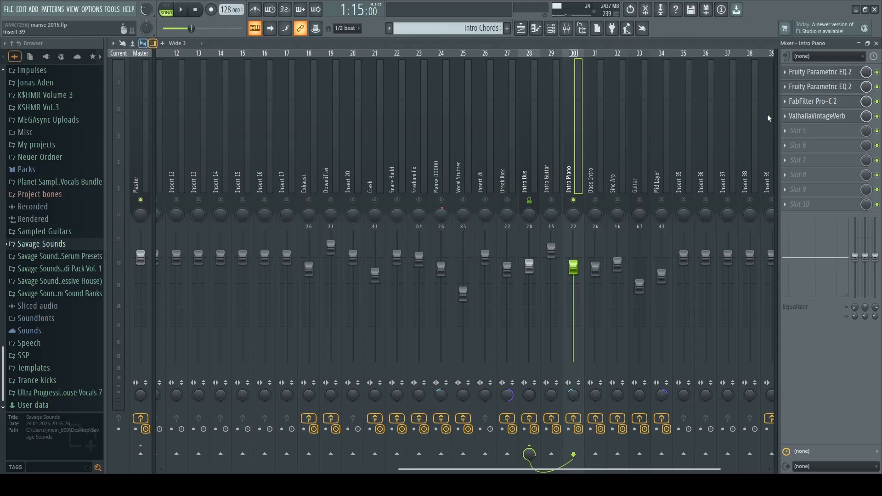
Inspect the FabFilter Pro-C 2 and the ValhallaVintageVerb on the Intro Piano track
click(815, 105)
click(821, 116)
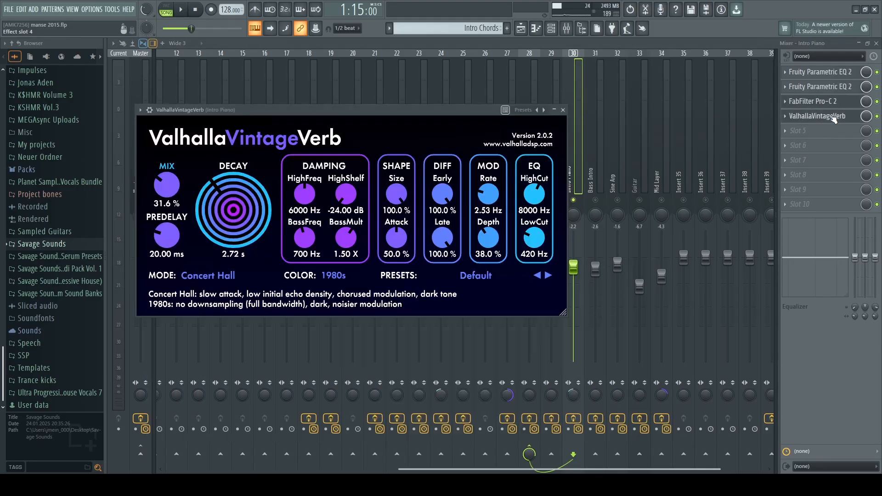
click(564, 110)
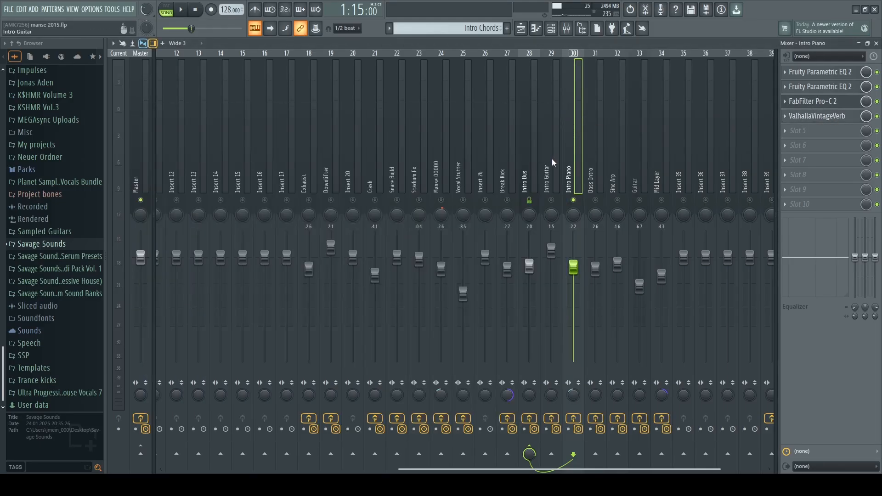
Select the Intro Bus track and inspect its two Fruity Parametric EQ 2 instances and the Fruity Delay 3
click(533, 177)
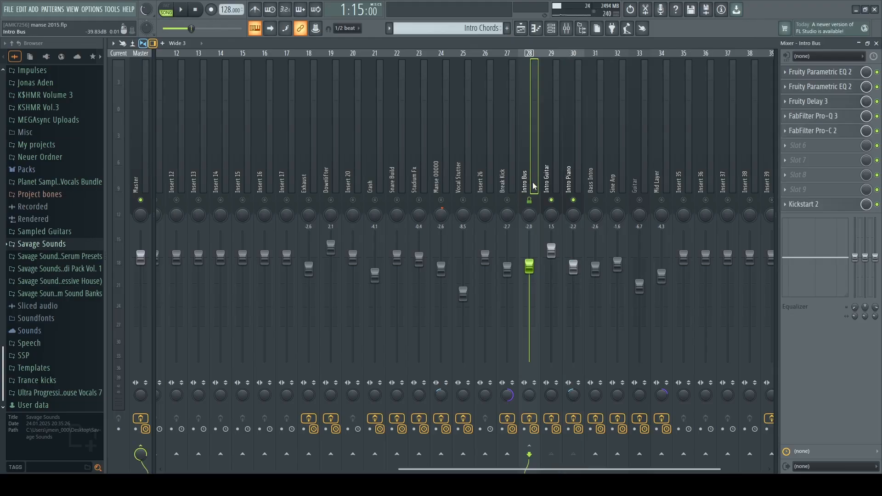
click(827, 73)
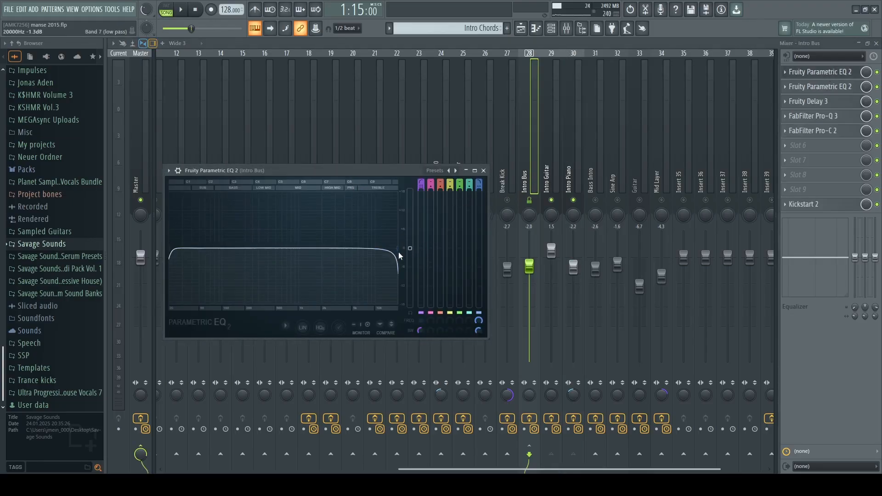
click(837, 87)
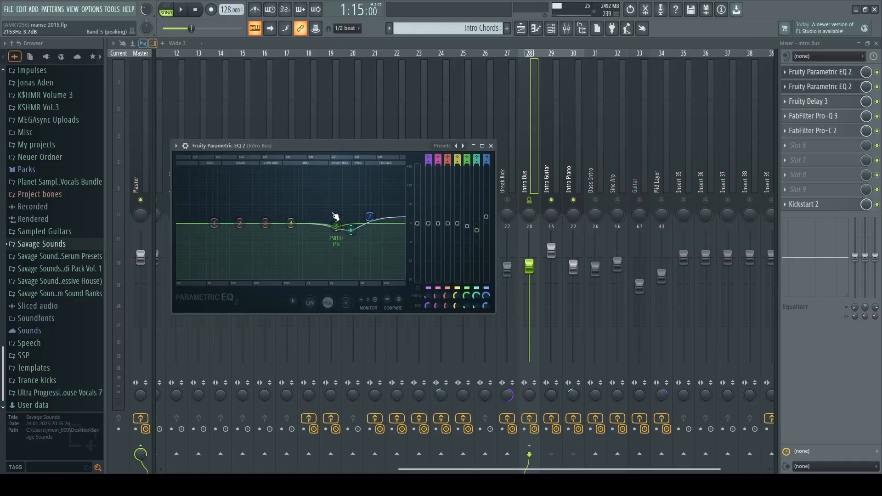
click(491, 146)
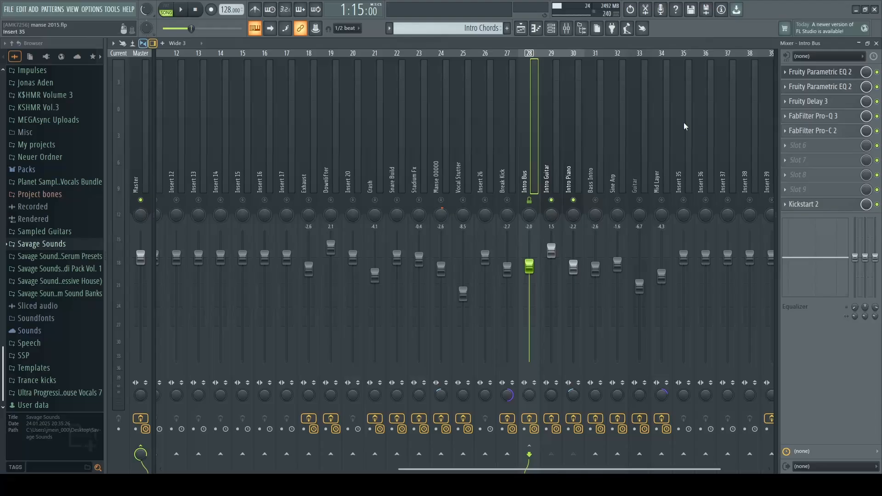
click(831, 103)
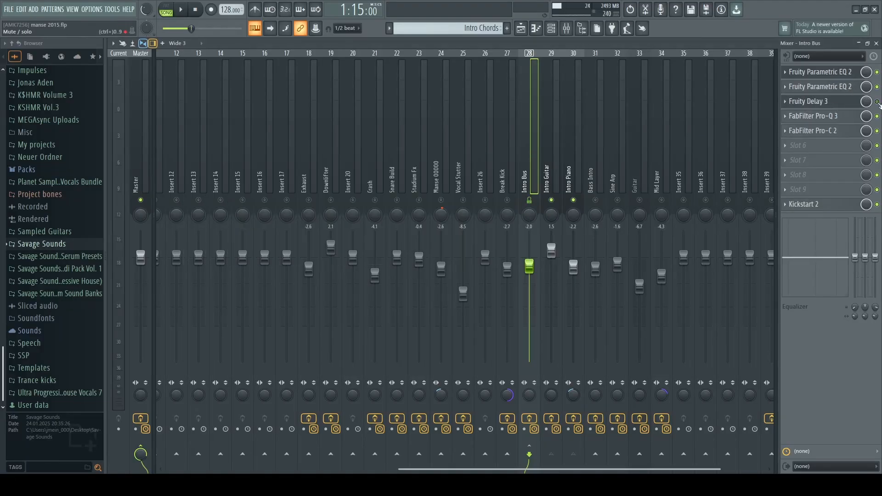
key(Escape)
Play the song and solo-listen to the two cut bands in the Intro Bus track's FabFilter Pro-Q 3
key(space)
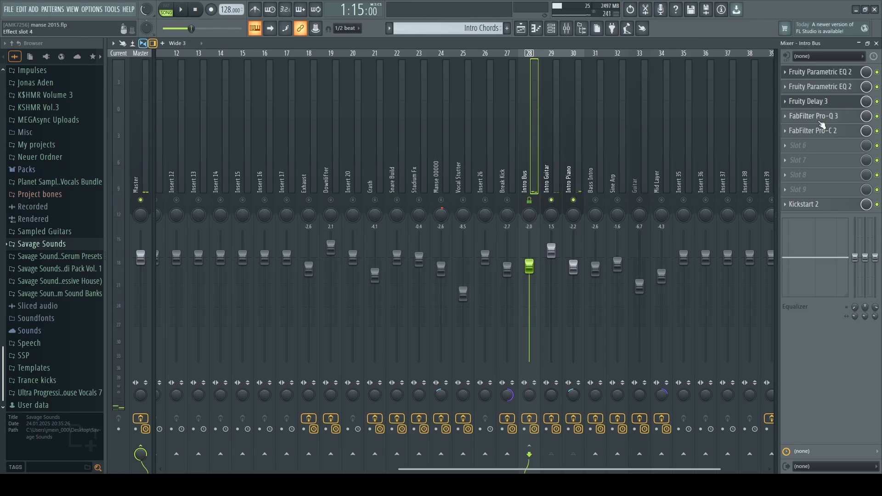
click(821, 122)
mouse_move(410, 257)
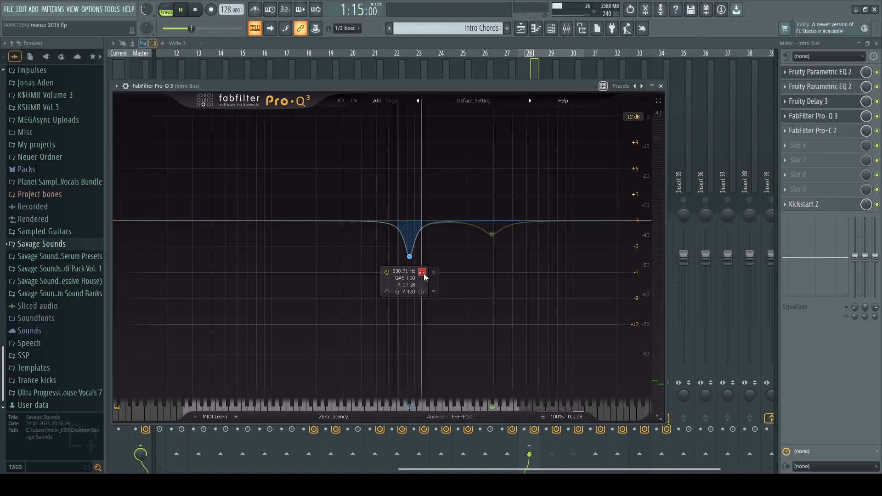
mouse_move(492, 234)
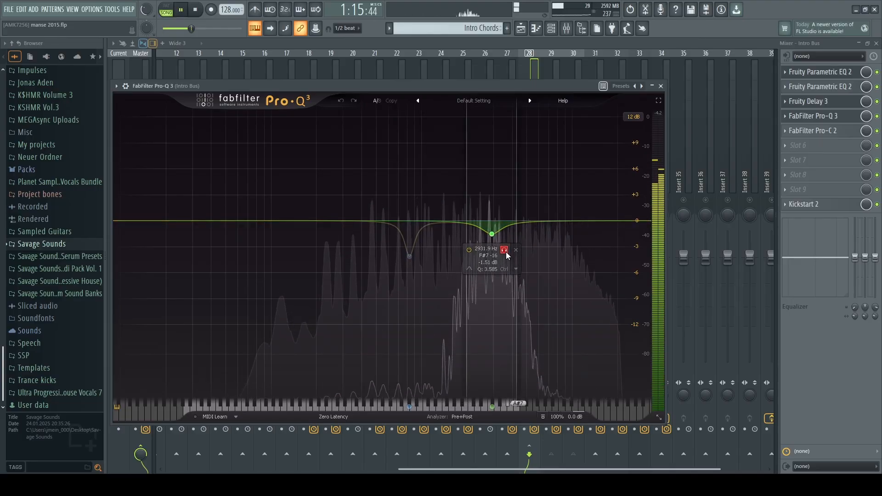
click(813, 116)
Inspect the FabFilter Pro-C 2 and the Kickstart 2 sidechain on the Intro Bus track
click(814, 130)
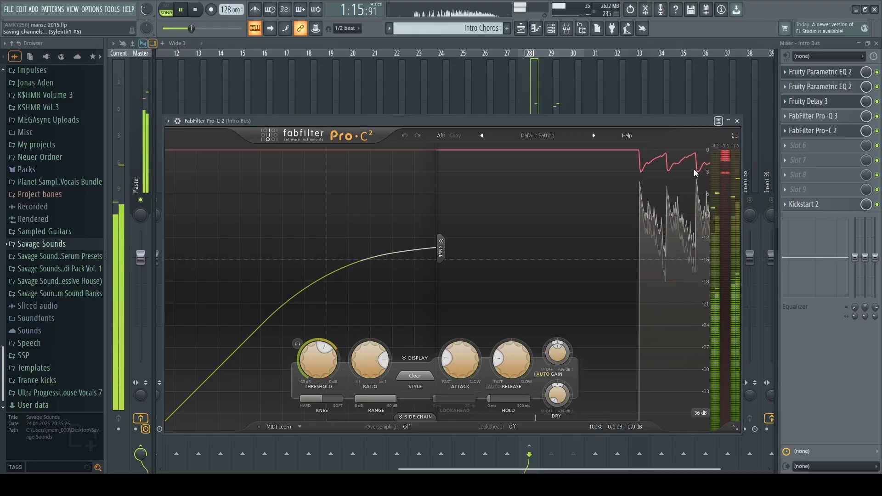
click(737, 121)
click(812, 204)
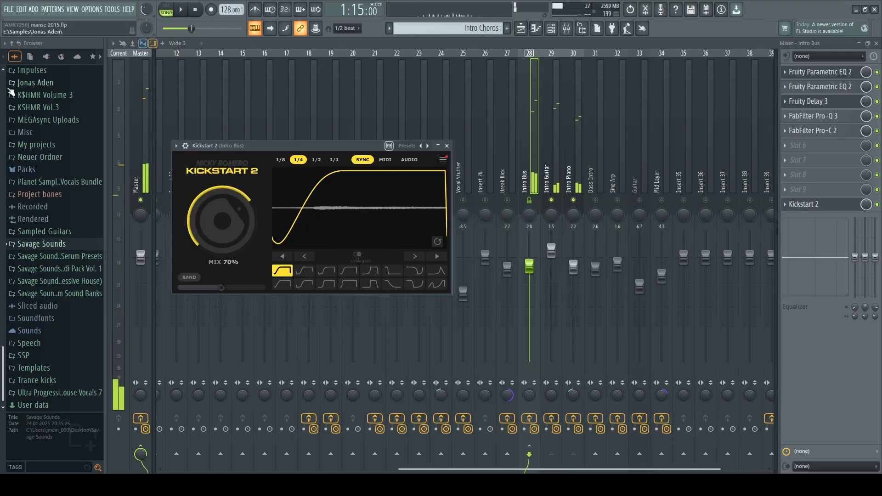
click(446, 147)
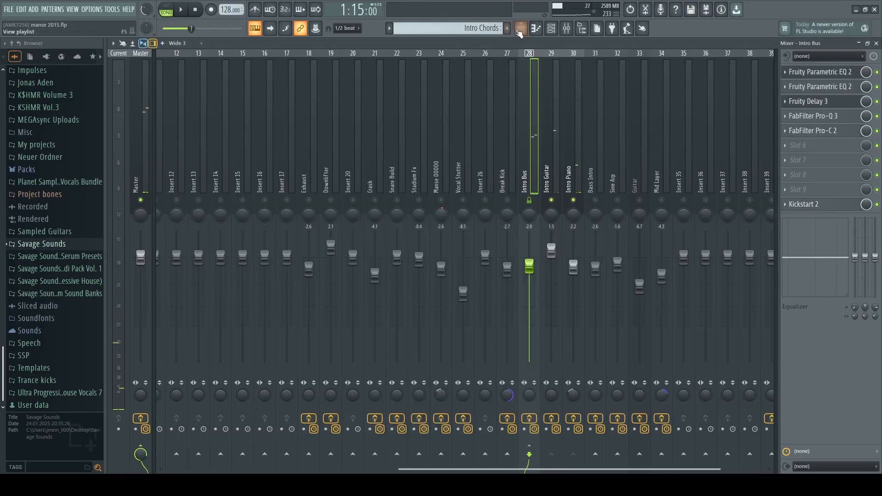
Return to the playlist, find the Saw Chords clip and open its pattern and the Sylenth1 #6 synth
click(520, 29)
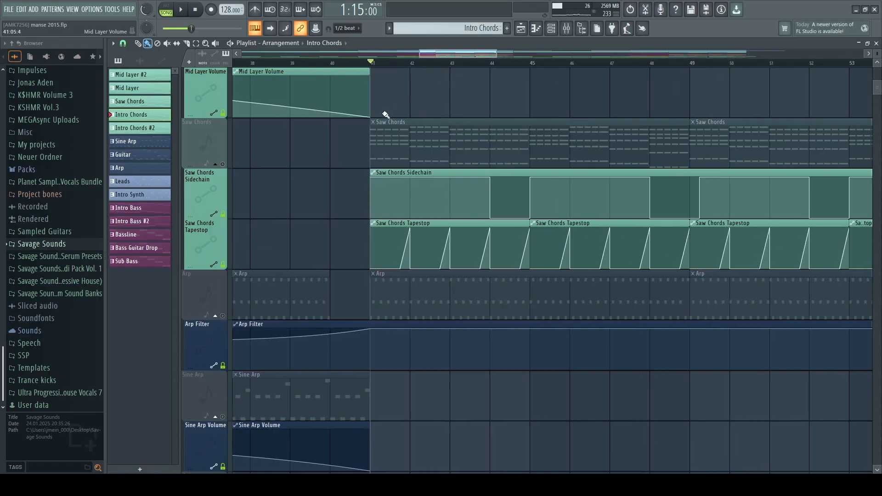
scroll(436, 156, up, 3)
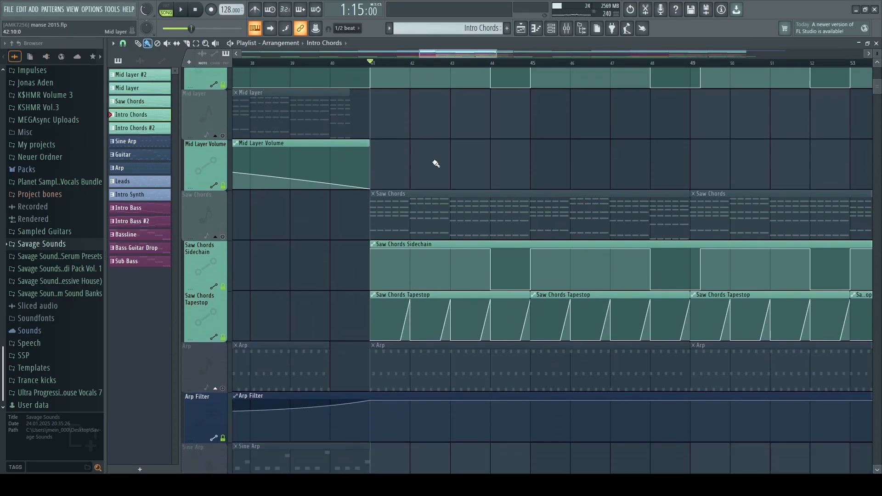
scroll(436, 164, up, 3)
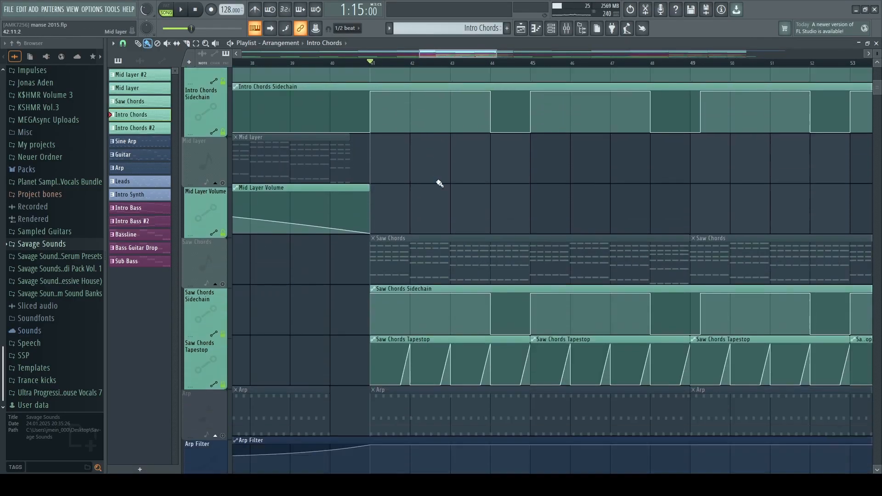
scroll(440, 184, down, 4)
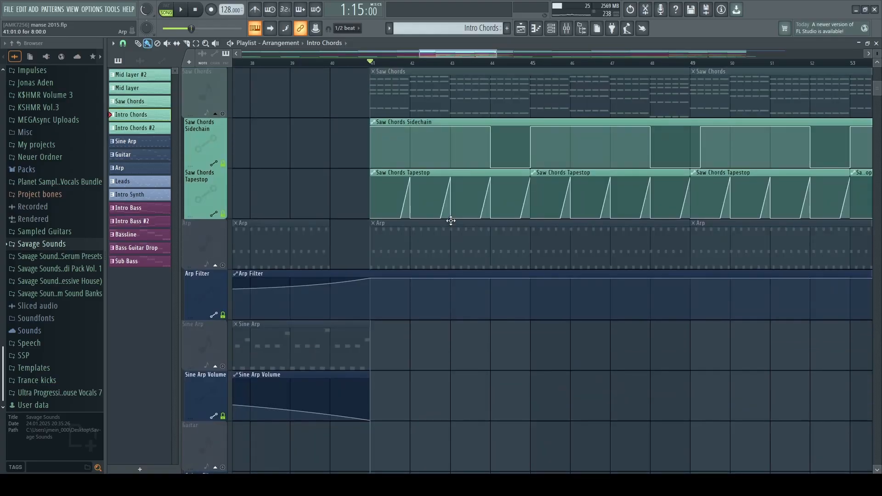
scroll(451, 221, up, 3)
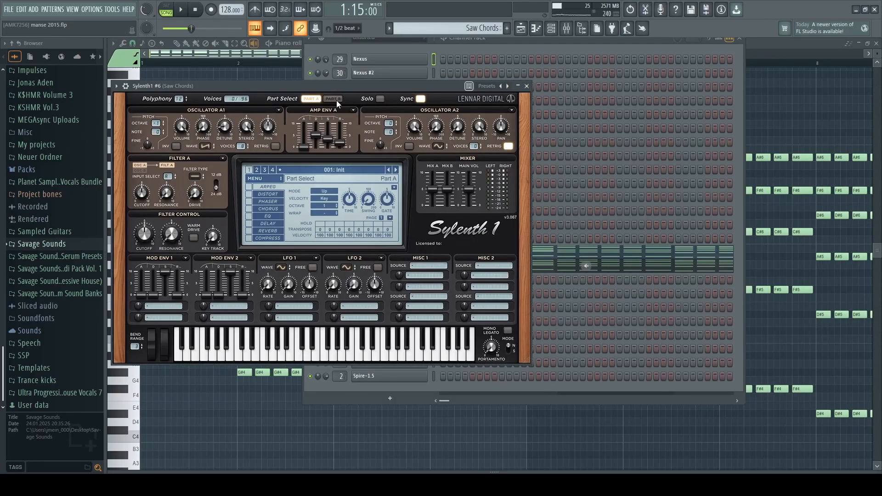
Examine the Sylenth1 #6 patch while playing the Saw Chords with the mixer open, and close the synth
drag(345, 86, 449, 114)
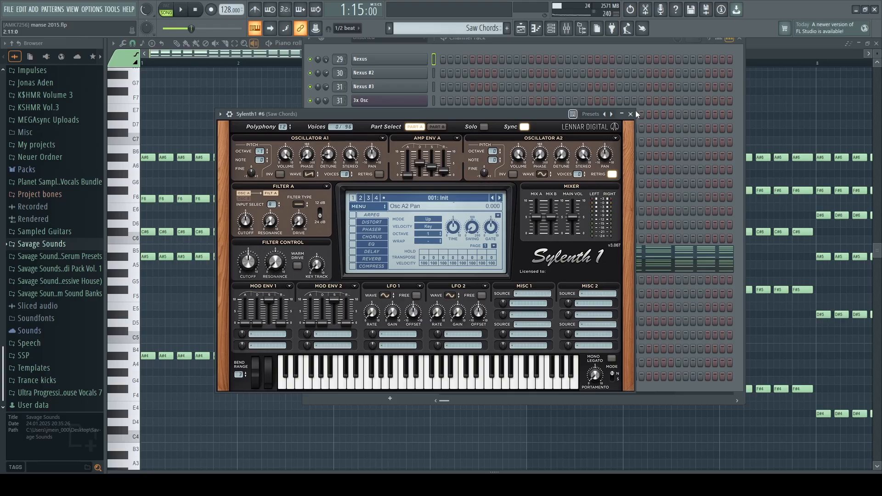
key(space)
click(567, 29)
click(553, 29)
click(403, 255)
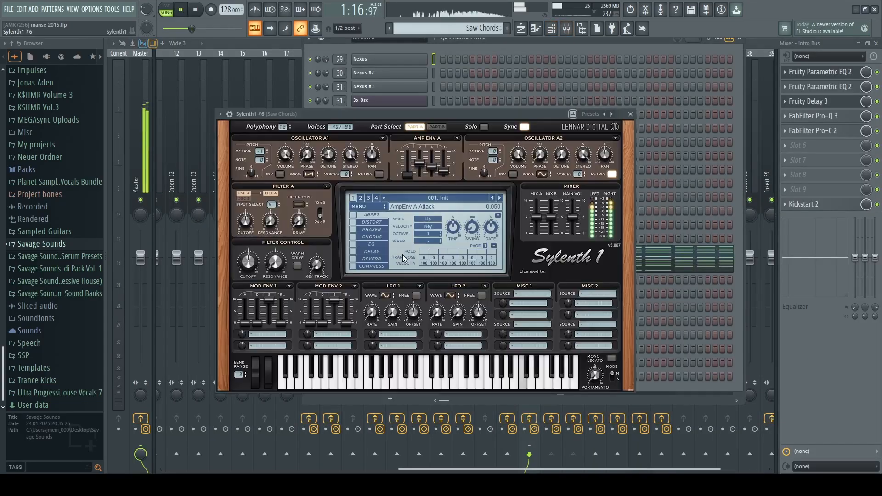
key(space)
key(Escape)
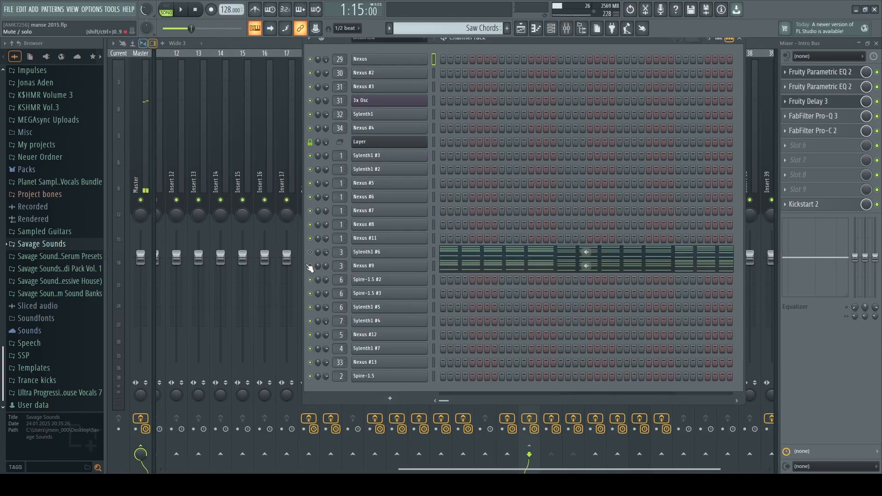
Unmute Nexus #9, view its loaded preset, and play it together with the unmuted Sylenth1 #6
click(310, 266)
click(380, 270)
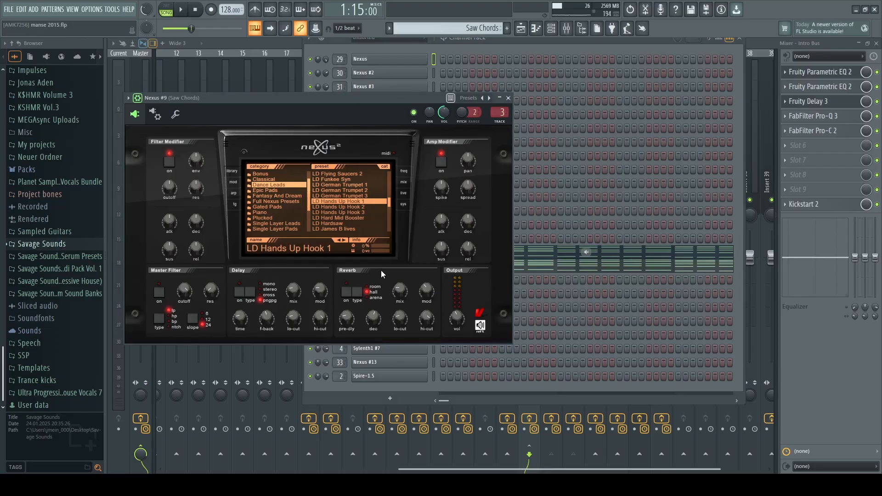
click(508, 98)
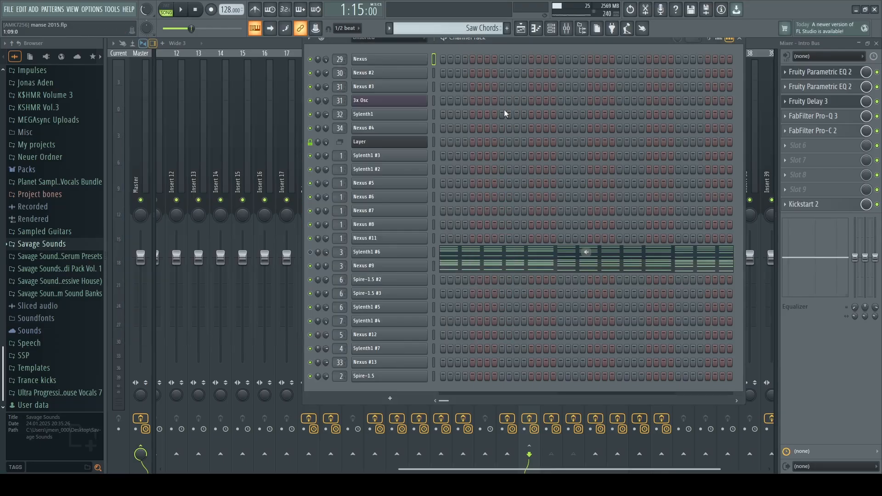
click(310, 253)
key(space)
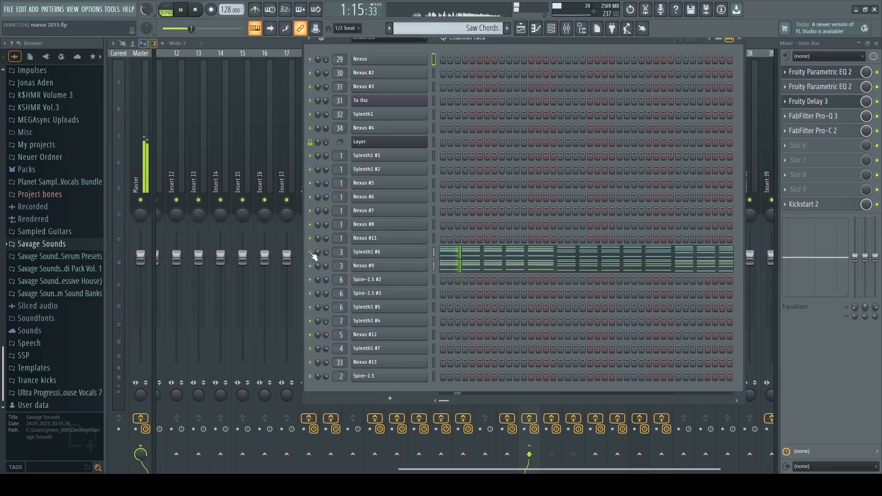
Close the channel rack and select the Saw Chords track in the mixer
scroll(258, 167, up, 6)
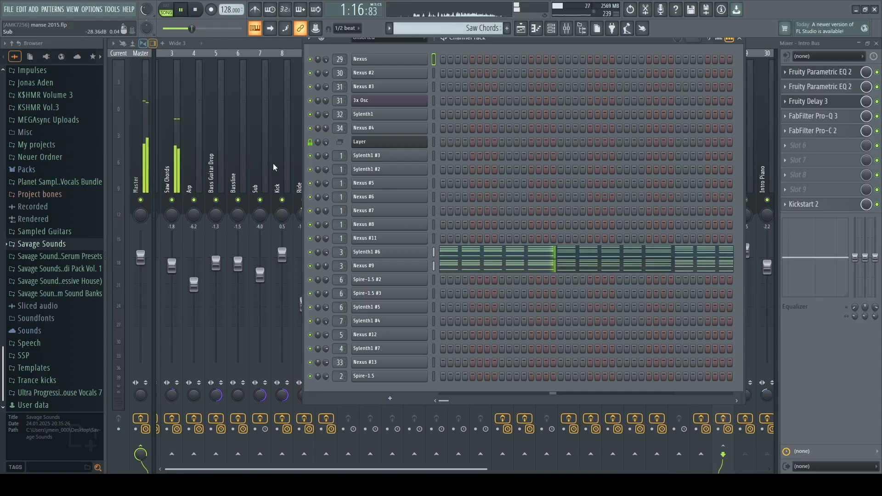
click(739, 41)
click(212, 160)
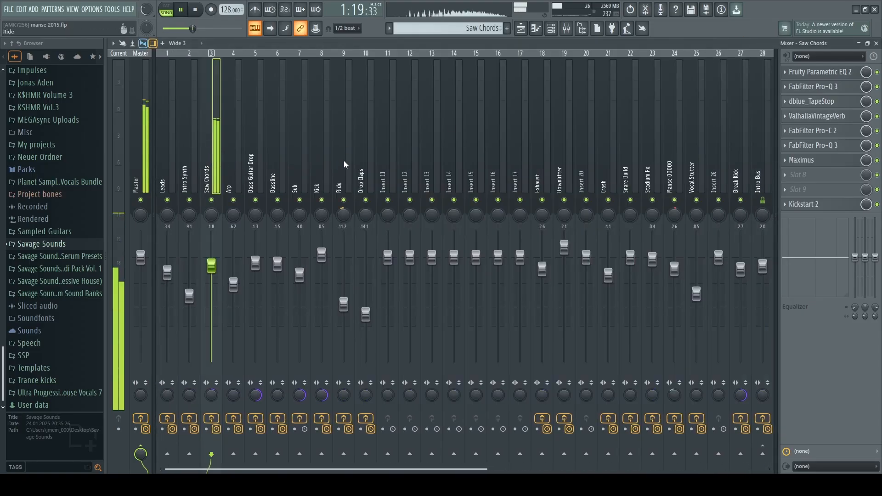
Stop playback, examine the Fruity Parametric EQ 2 curve on the Saw Chords track, and close the equalizer
key(space)
click(822, 72)
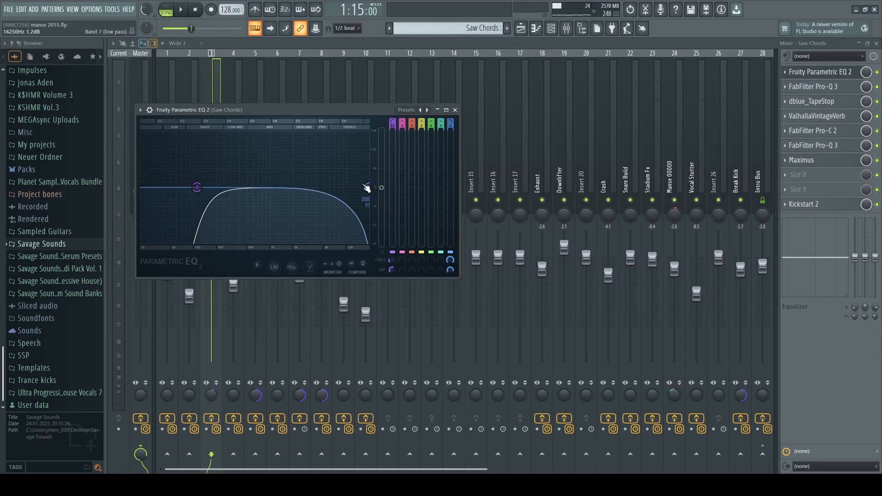
drag(344, 184, 328, 196)
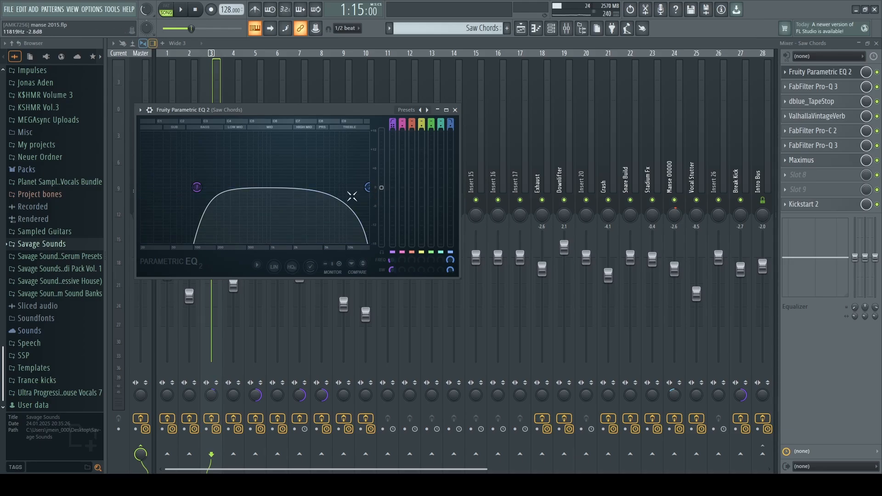
click(455, 110)
In the first FabFilter Pro-Q 3, select the low-frequency bands, compare them bypassed and enabled during playback, and close the plugin
click(815, 87)
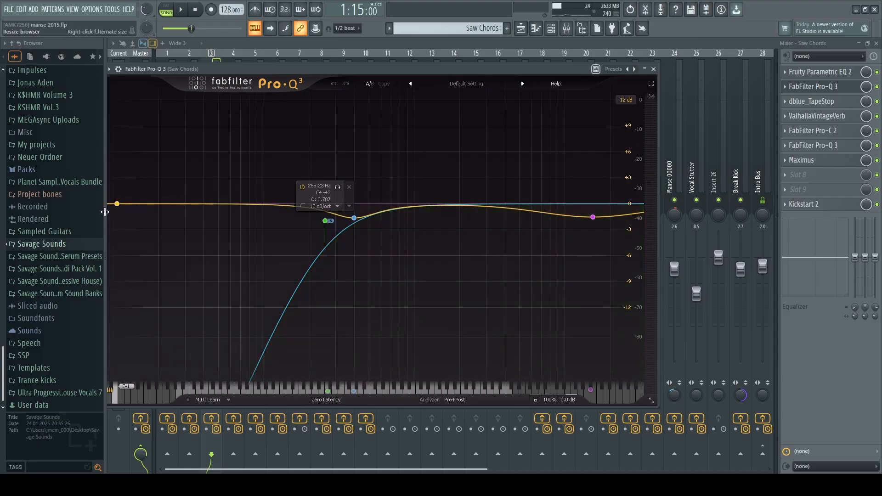
drag(115, 210, 364, 378)
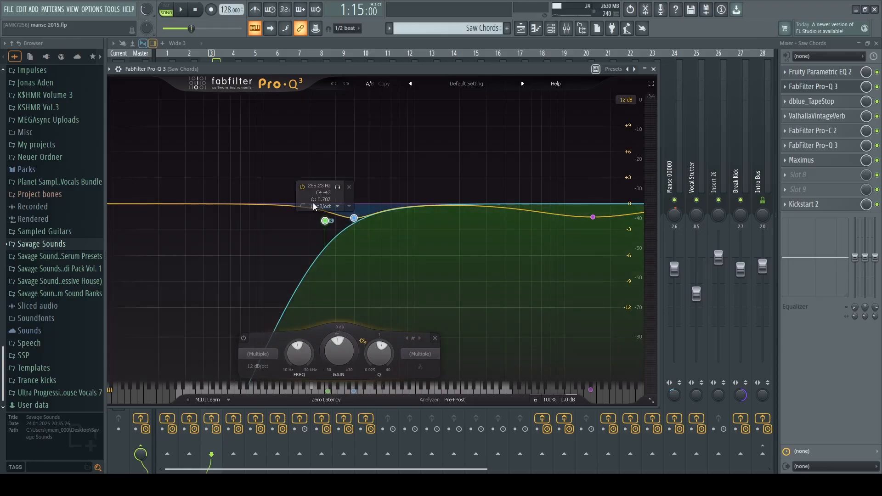
key(space)
click(302, 188)
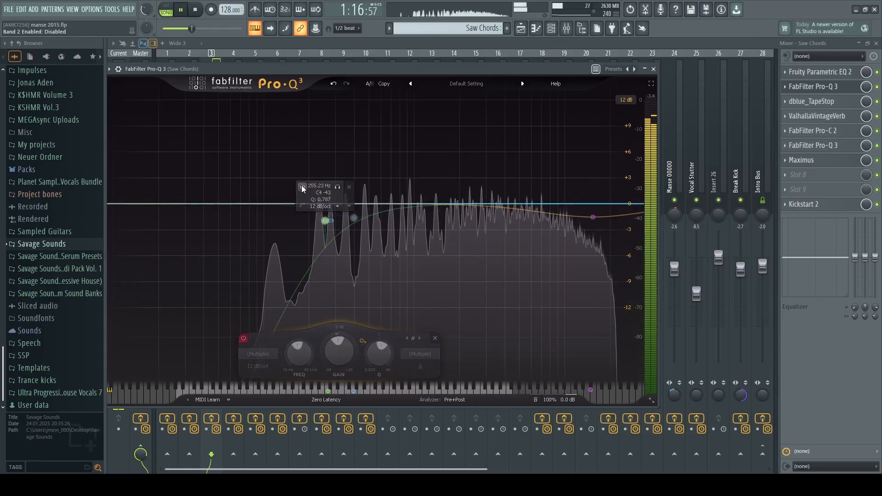
click(302, 188)
click(302, 188)
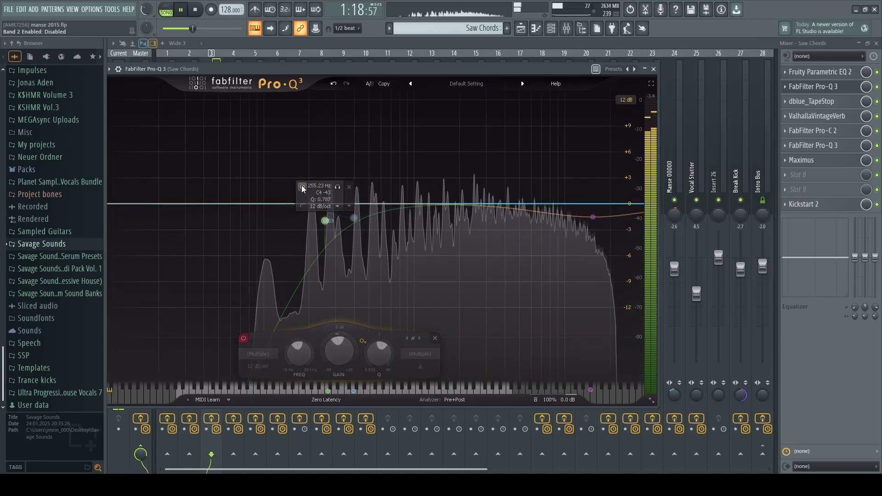
click(302, 188)
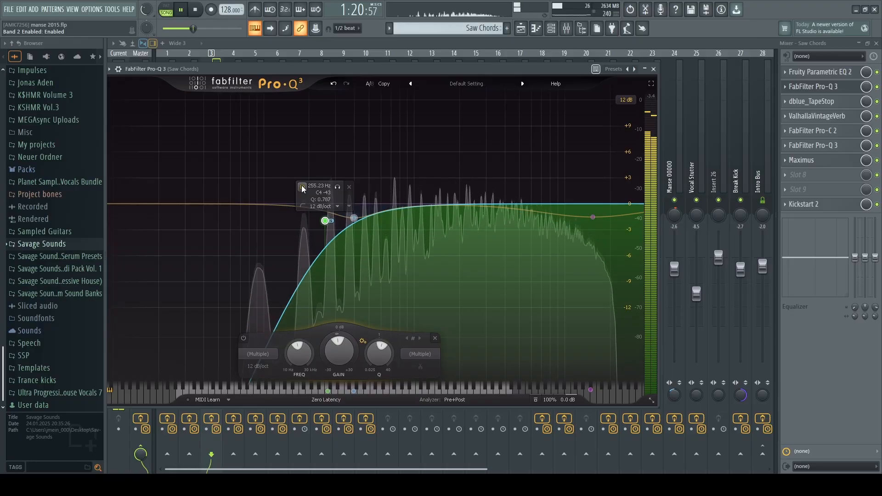
click(302, 187)
click(302, 188)
key(space)
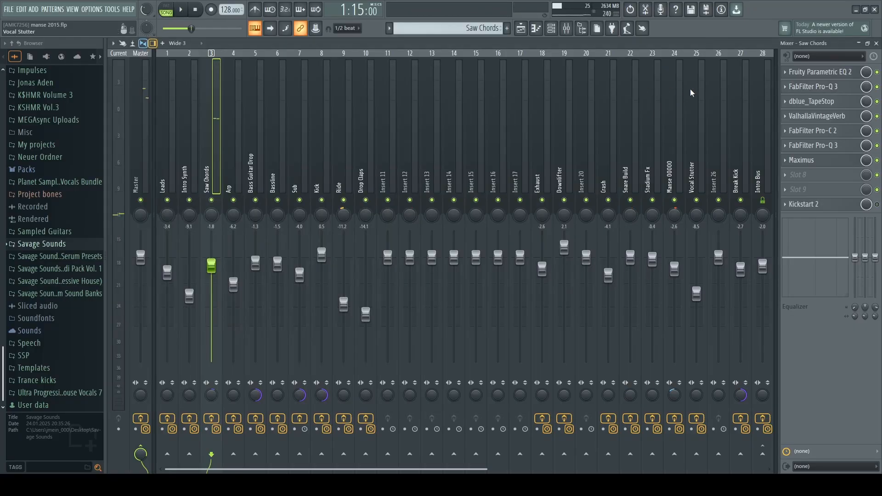
click(654, 69)
View the dblue_TapeStop and ValhallaVintageVerb settings on the Saw Chords track, closing each plugin
click(812, 101)
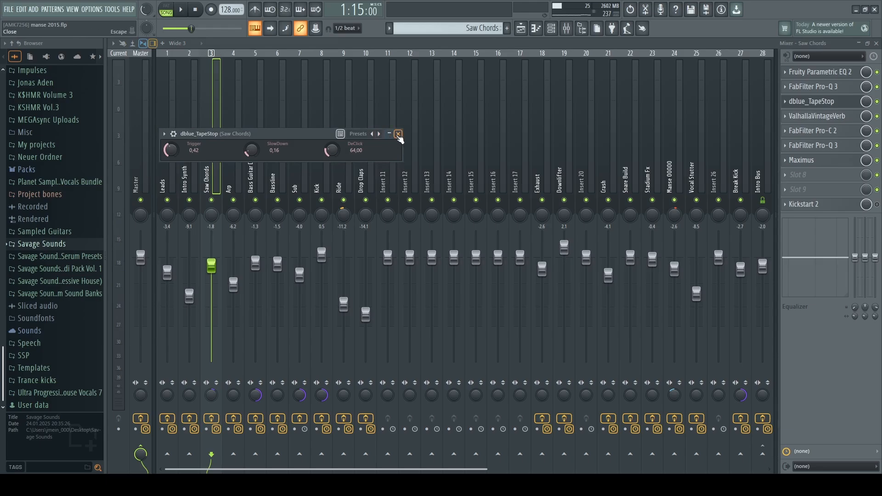
click(399, 134)
click(820, 117)
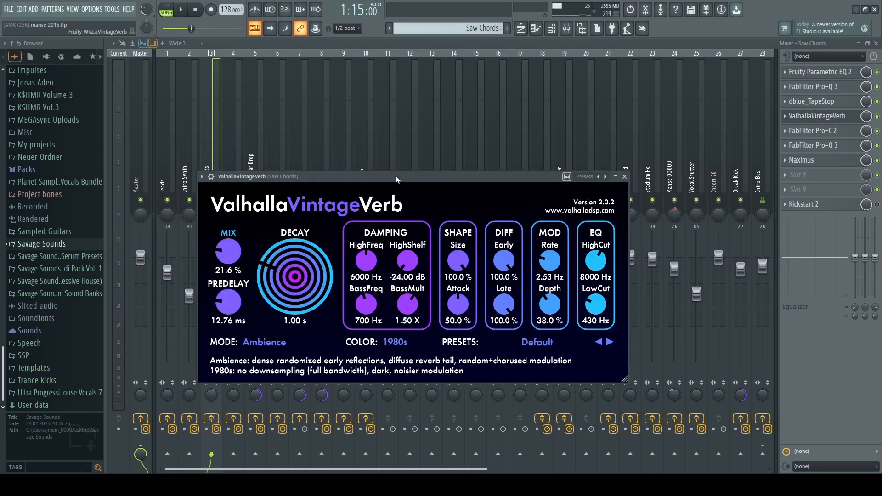
click(617, 126)
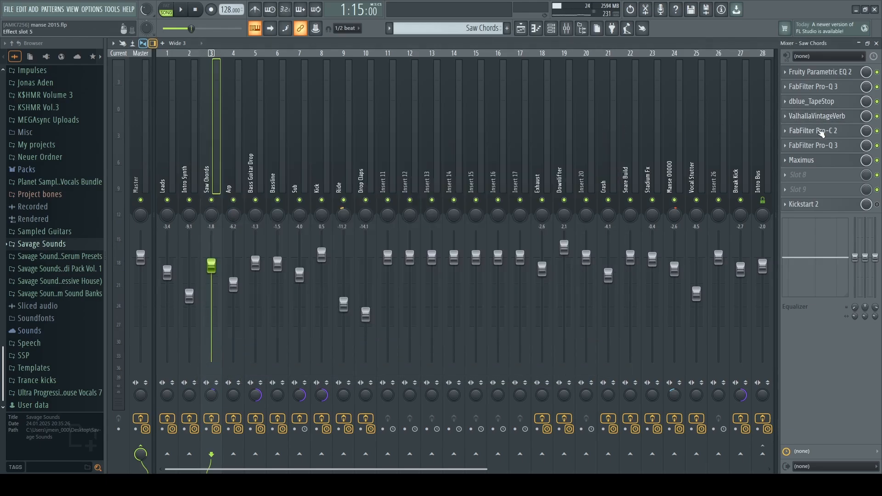
Examine the FabFilter Pro-C 2 compressor on Saw Chords with a brief playback, and close it
click(813, 130)
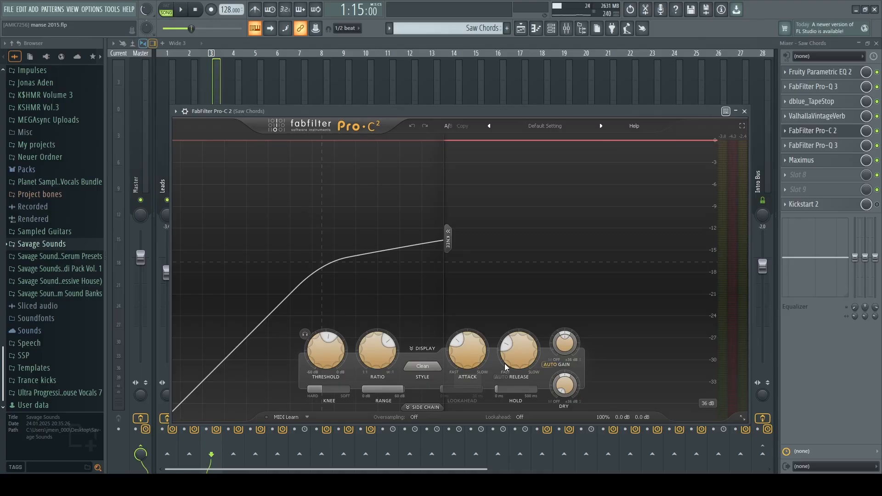
key(space)
key(space)
click(745, 112)
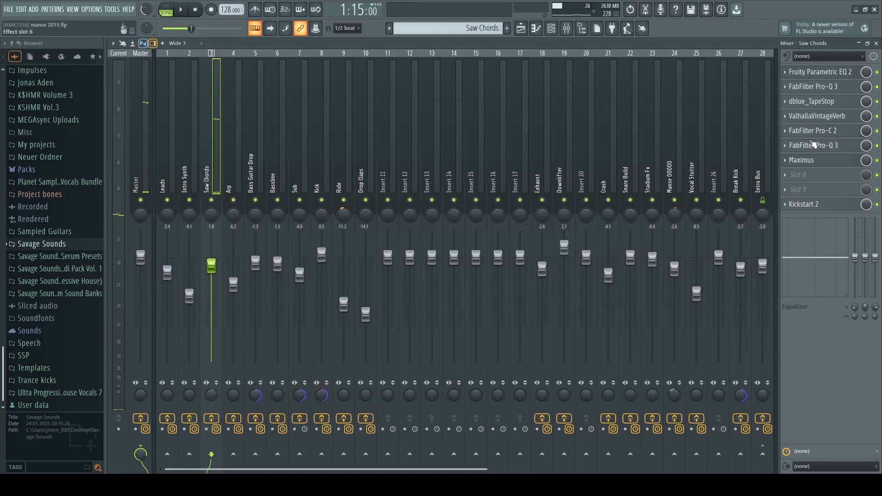
Open the second FabFilter Pro-Q 3 on Saw Chords, solo its two bands during playback, and close it
click(813, 146)
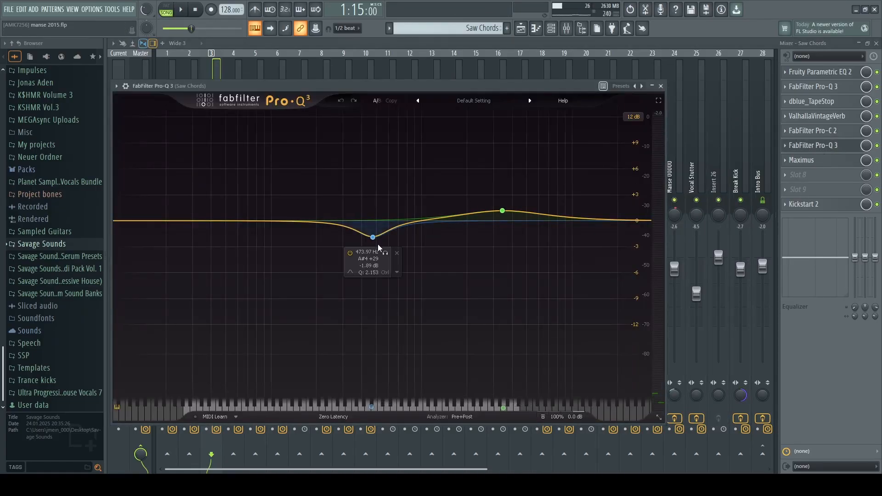
key(space)
click(385, 252)
click(515, 177)
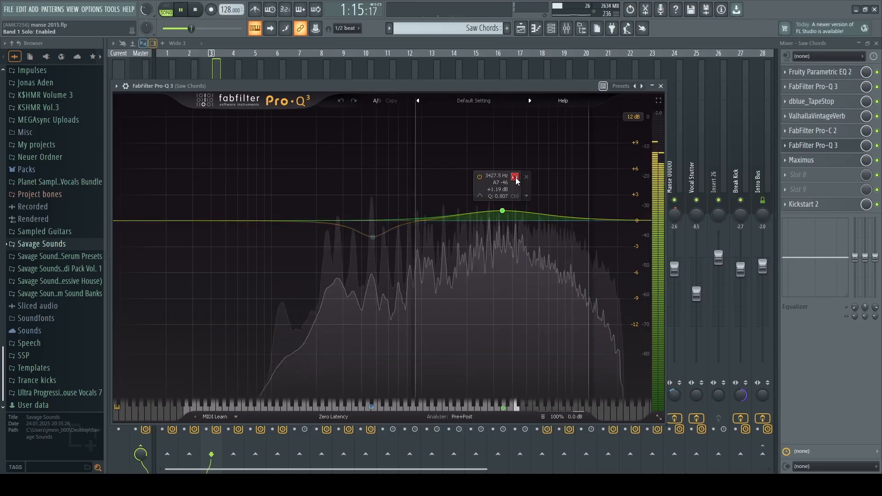
key(space)
click(813, 145)
View the Maximus and Kickstart 2 settings at the end of the Saw Chords effect chain
click(812, 160)
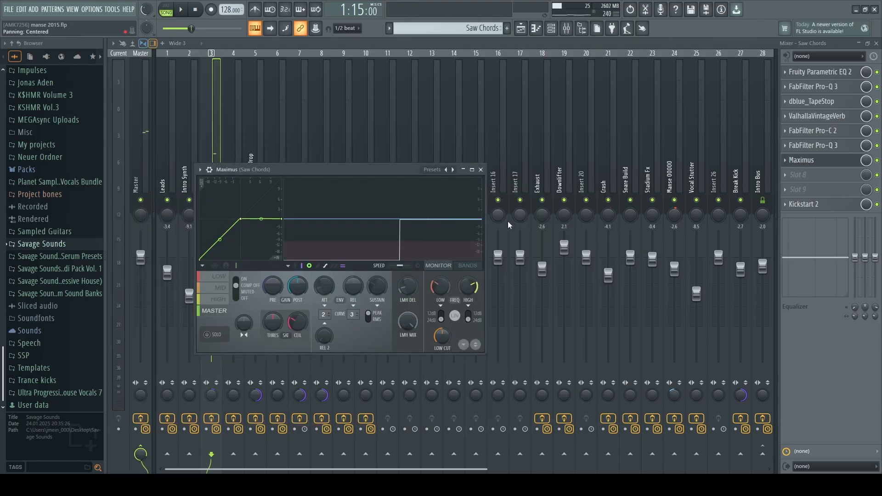
click(812, 204)
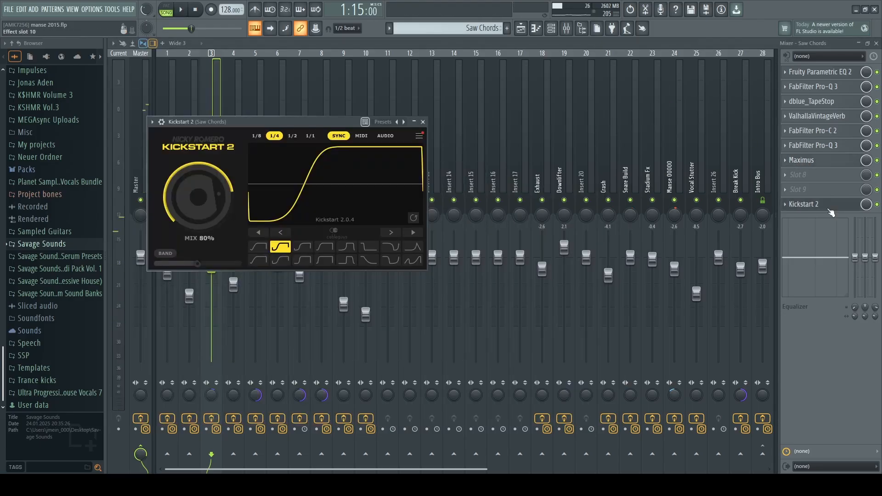
click(423, 122)
Return to the playlist, unmute the Leads and Intro Chords tracks, and play them together with Saw Chords
key(F5)
scroll(280, 318, up, 4)
scroll(377, 345, up, 5)
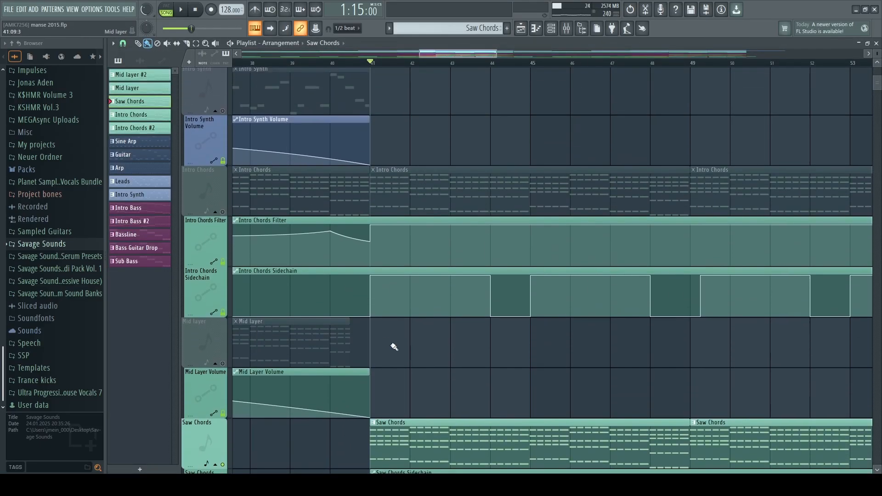
scroll(258, 234, up, 4)
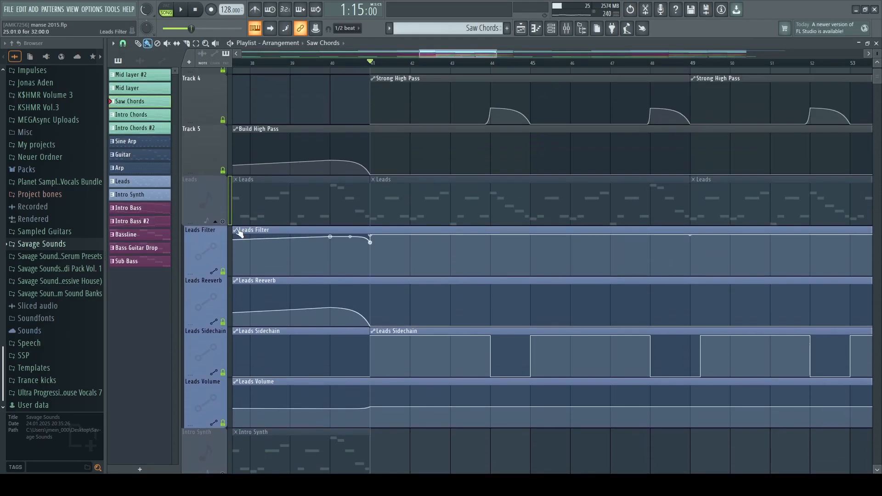
key(space)
scroll(623, 181, down, 3)
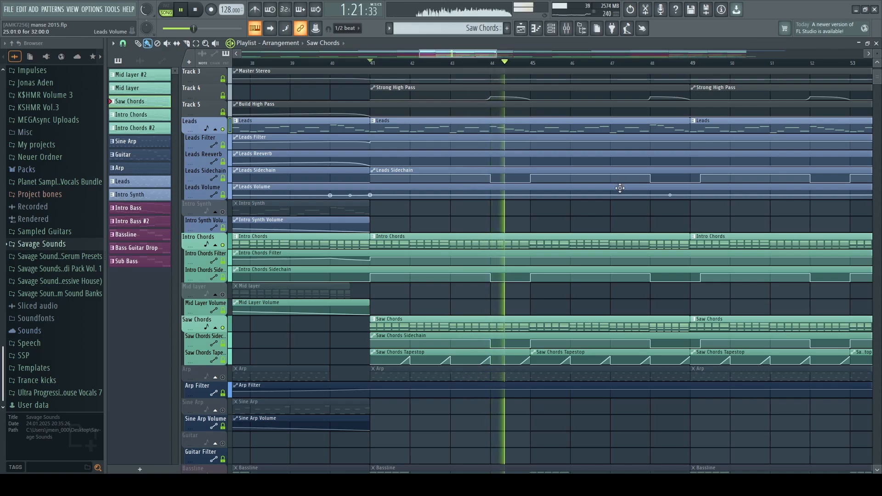
scroll(620, 188, down, 8)
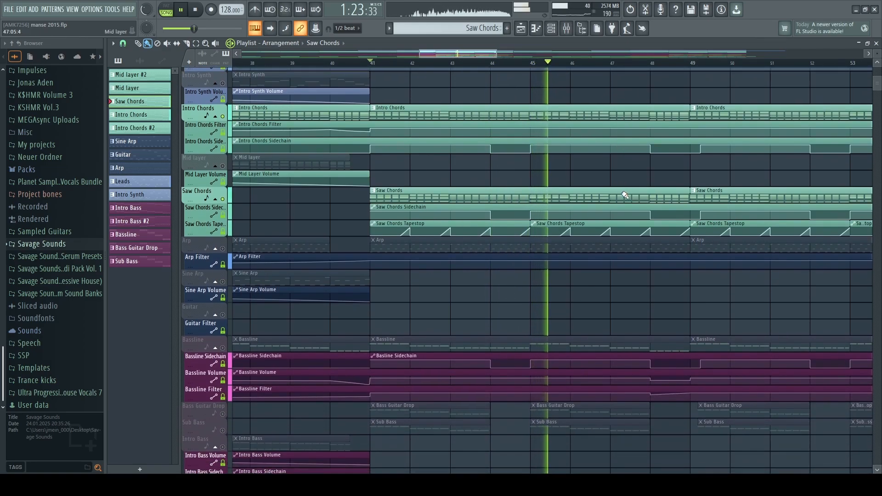
key(space)
Solo the Arp track in the playlist and play it briefly
scroll(611, 202, down, 4)
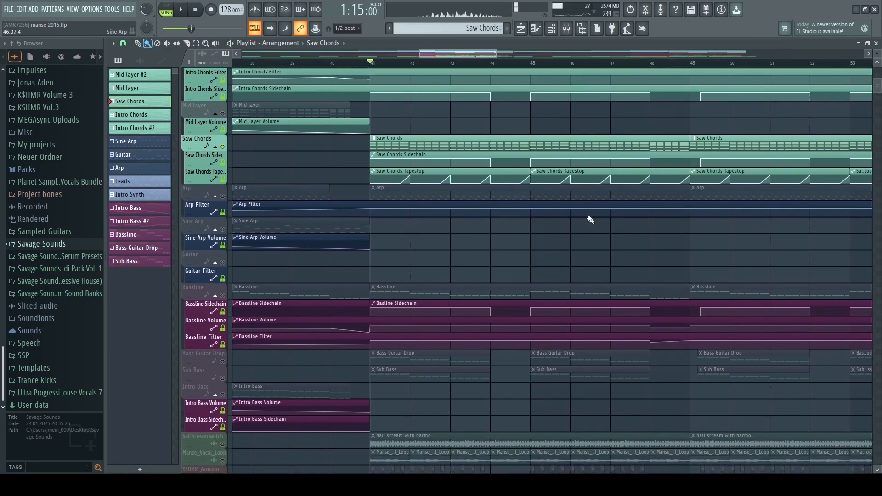
scroll(597, 216, up, 5)
scroll(413, 239, down, 1)
ctrl+click(223, 245)
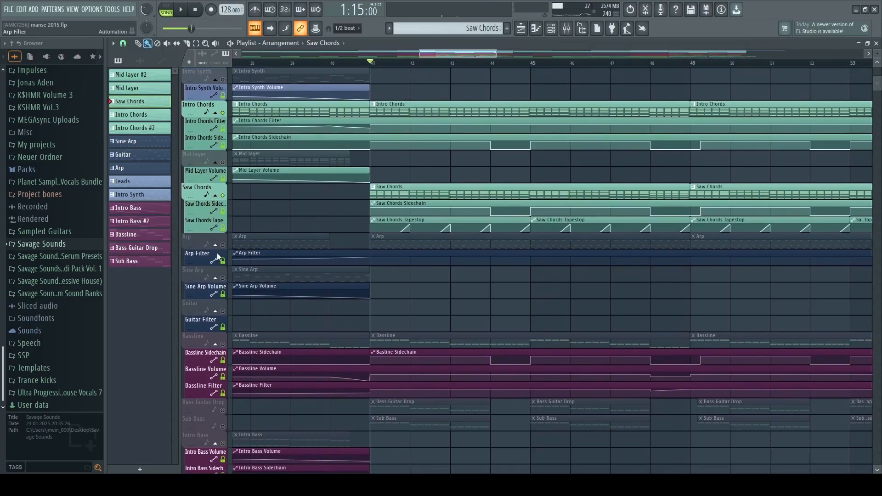
scroll(498, 242, down, 3)
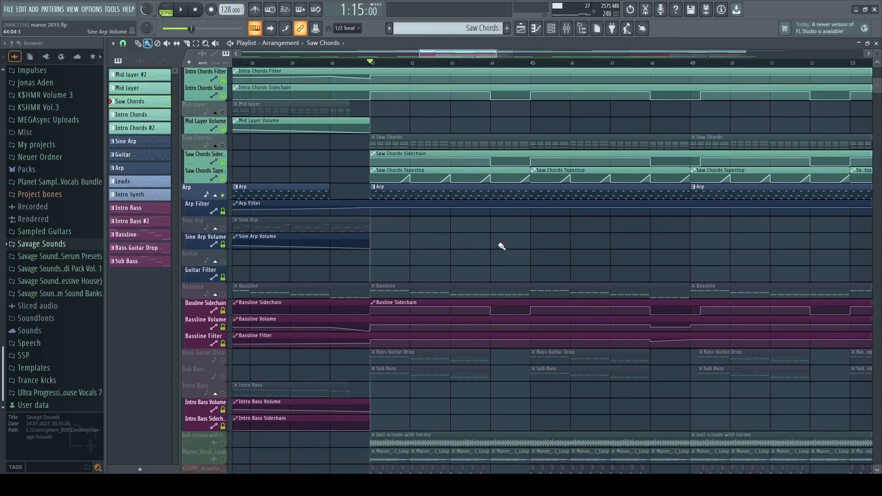
key(space)
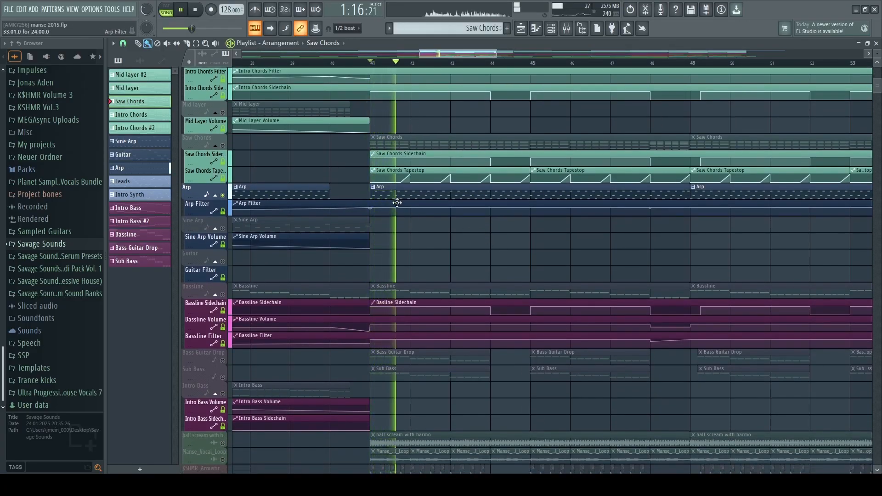
key(space)
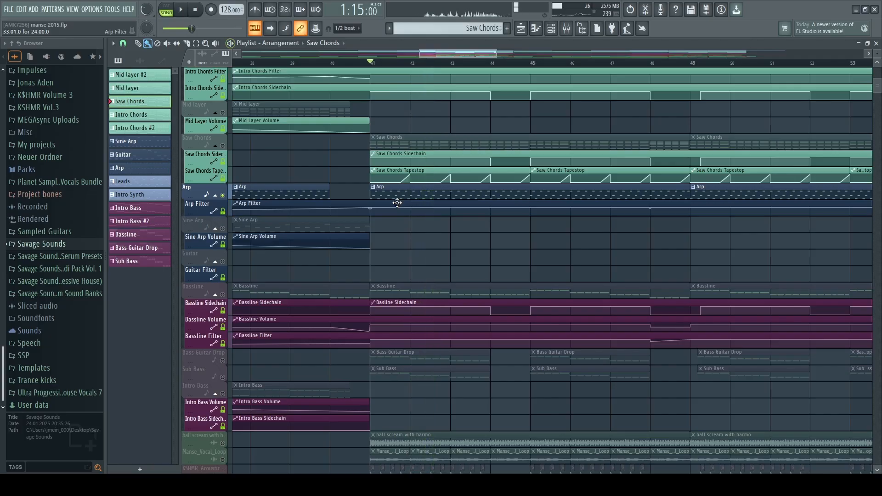
Look over the Arp track, open the channel rack, and view the Arp's Sylenth1 #7 synth
scroll(397, 203, down, 3)
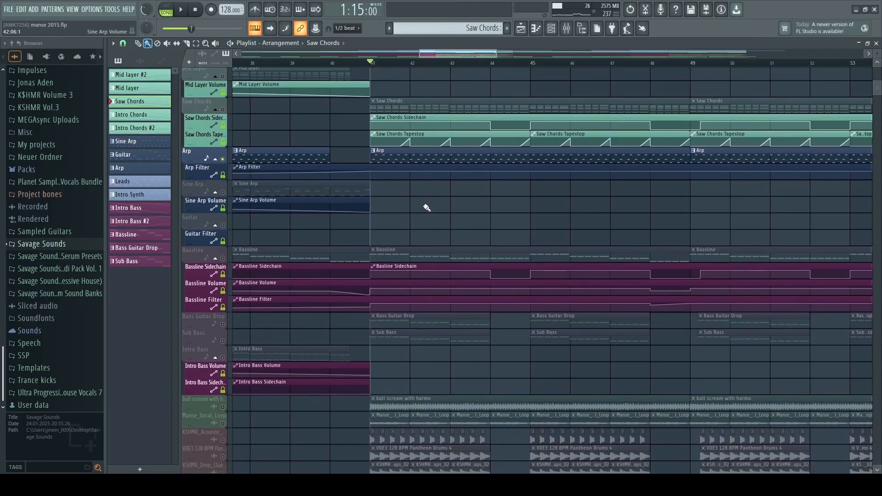
scroll(427, 207, up, 5)
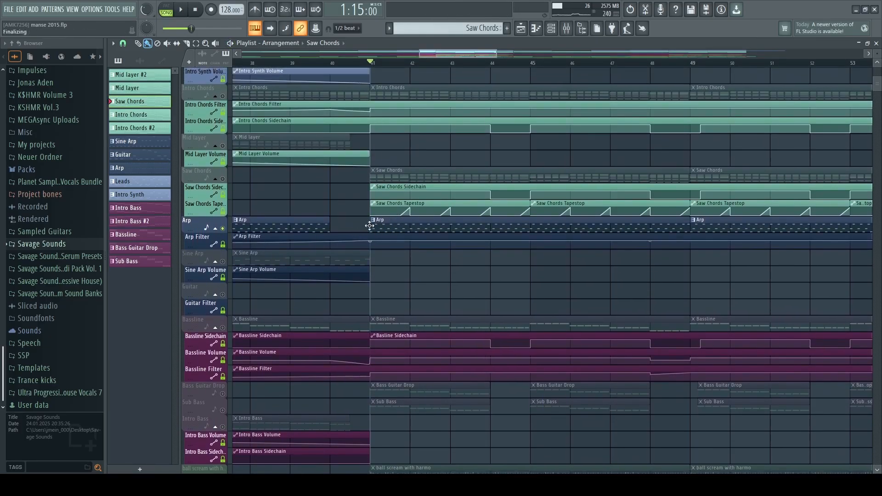
scroll(396, 227, down, 2)
scroll(420, 230, up, 2)
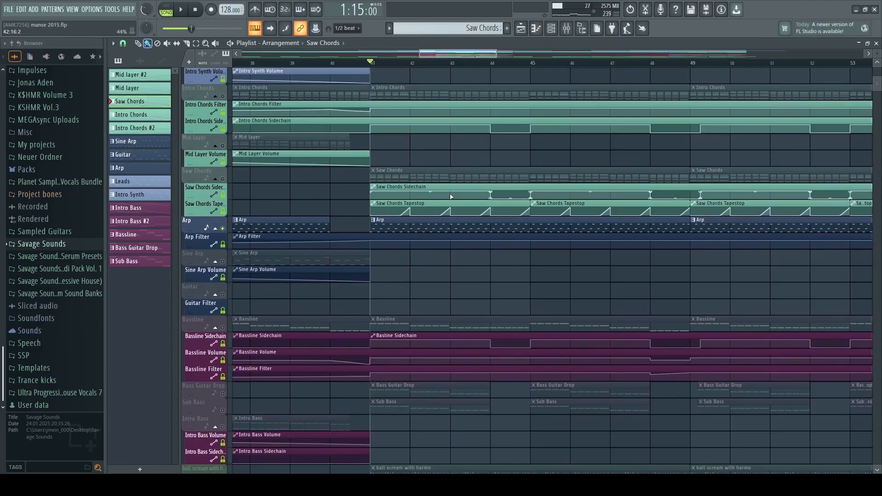
click(551, 31)
click(418, 349)
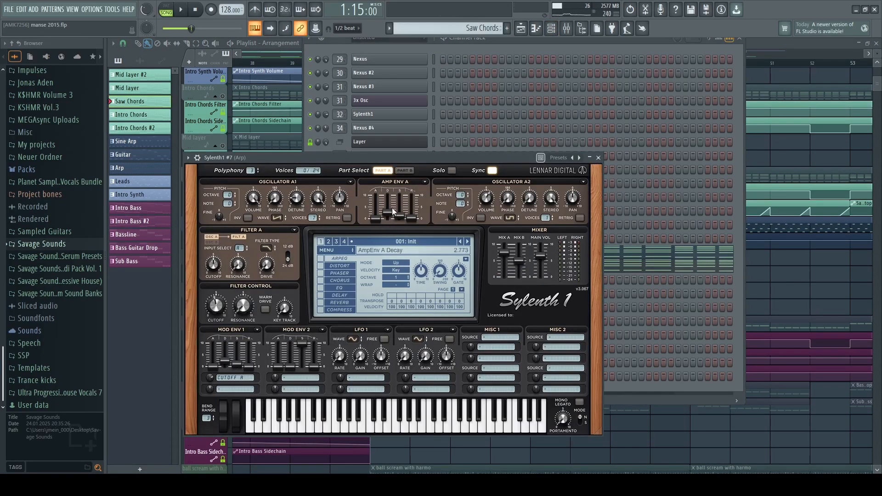
Show the Arp track's mixer effects and view its first Fruity Parametric EQ 2 and ValhallaVintageVerb
key(F9)
click(841, 71)
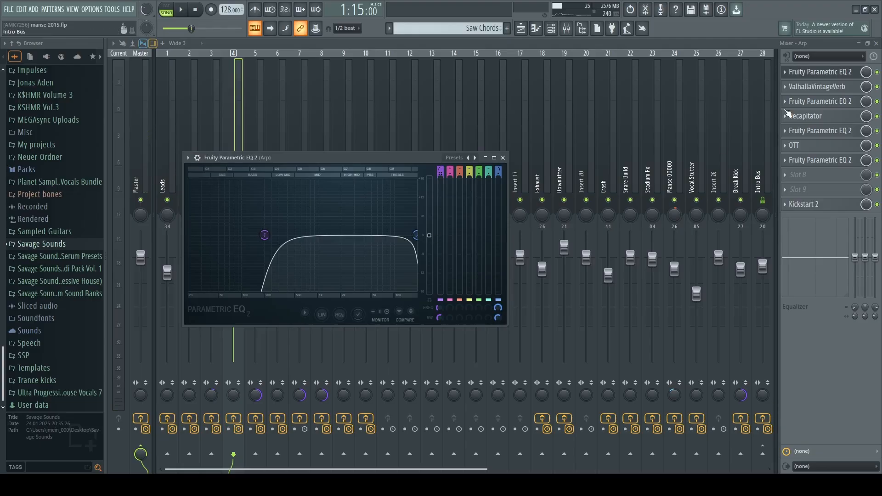
click(817, 86)
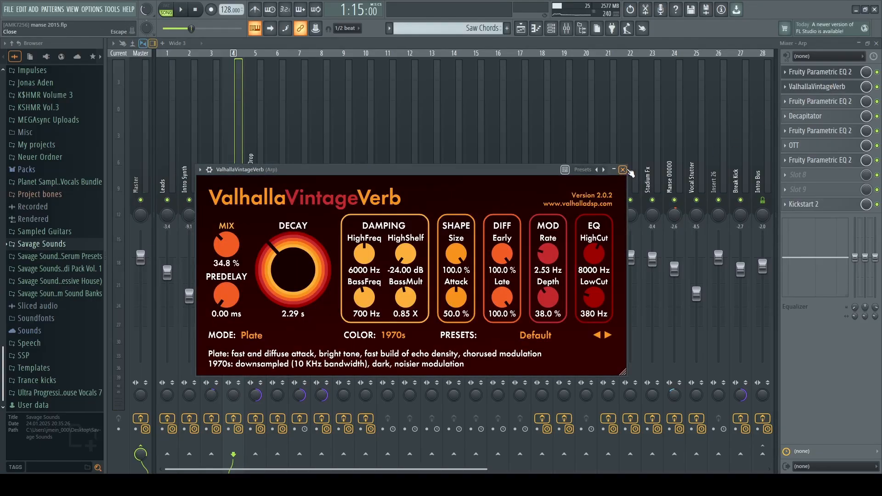
click(624, 170)
Examine the Arp's second Fruity Parametric EQ 2, close it, and open Decapitator
click(826, 102)
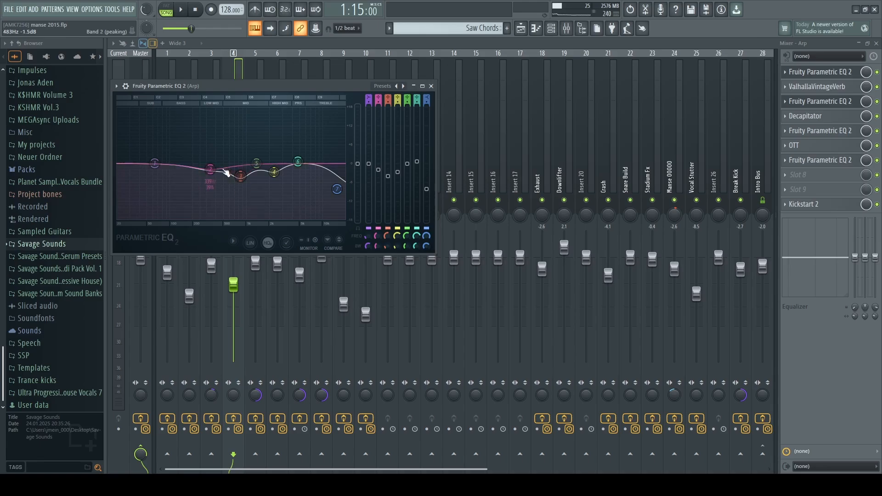
drag(268, 182, 266, 184)
click(832, 103)
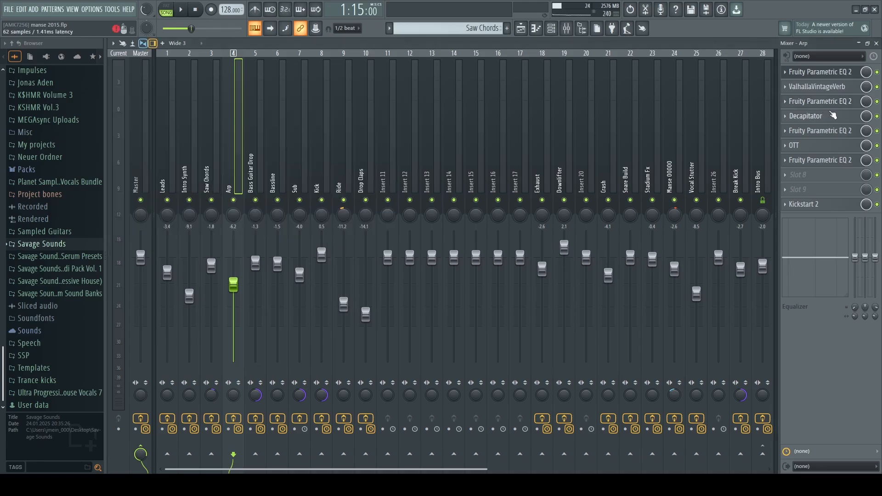
click(831, 118)
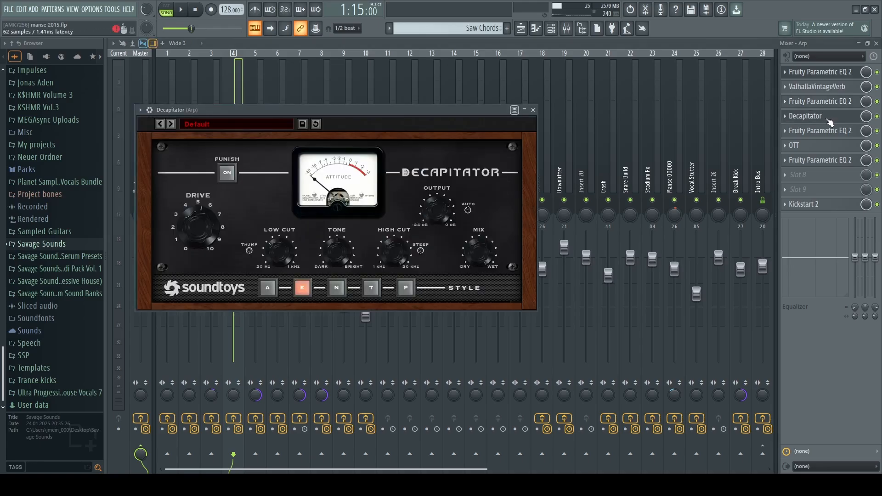
Close Decapitator and view the Arp's third Fruity Parametric EQ 2 and its OTT compressor
click(533, 110)
click(820, 131)
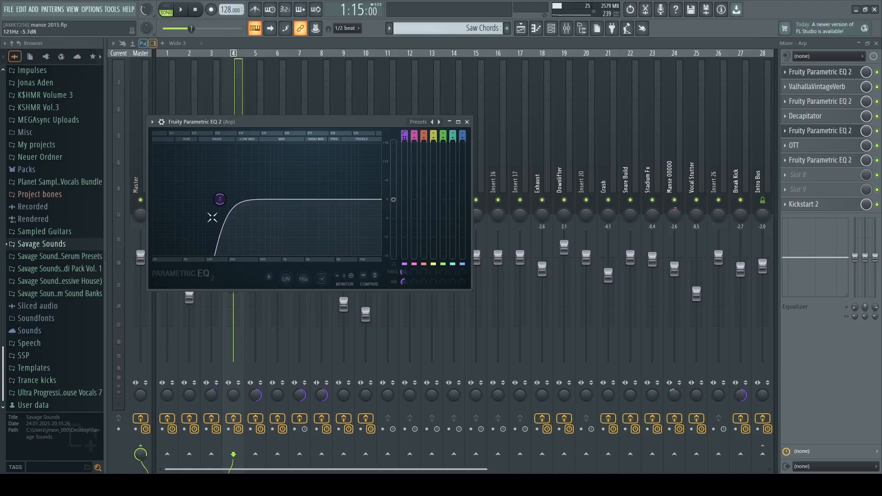
click(467, 122)
click(809, 145)
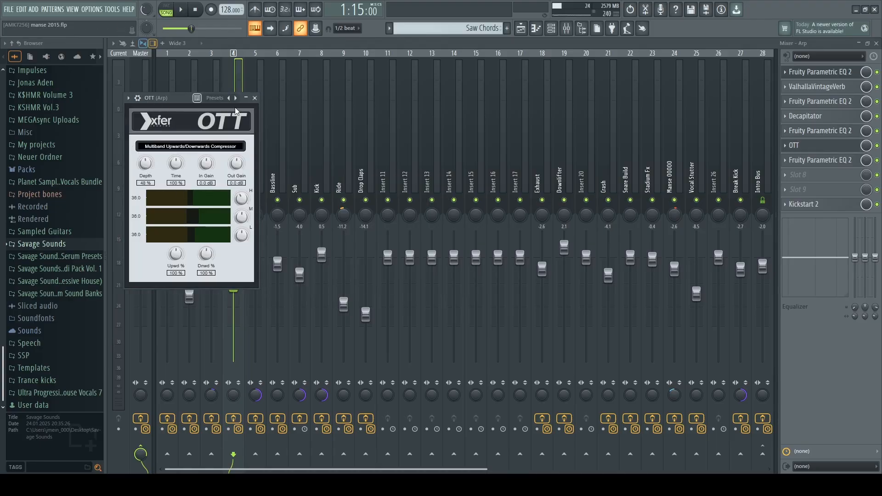
View the Arp's fourth Fruity Parametric EQ 2 and its Kickstart 2 sidechain effect
click(842, 161)
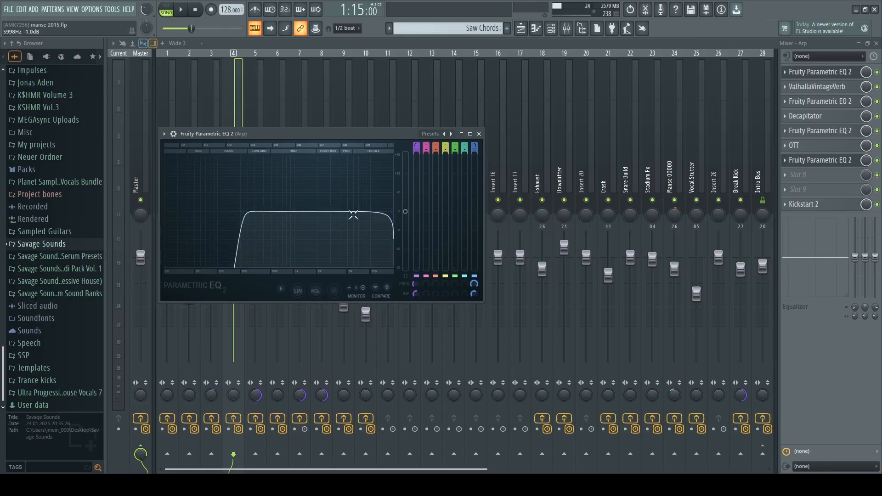
click(479, 134)
click(809, 204)
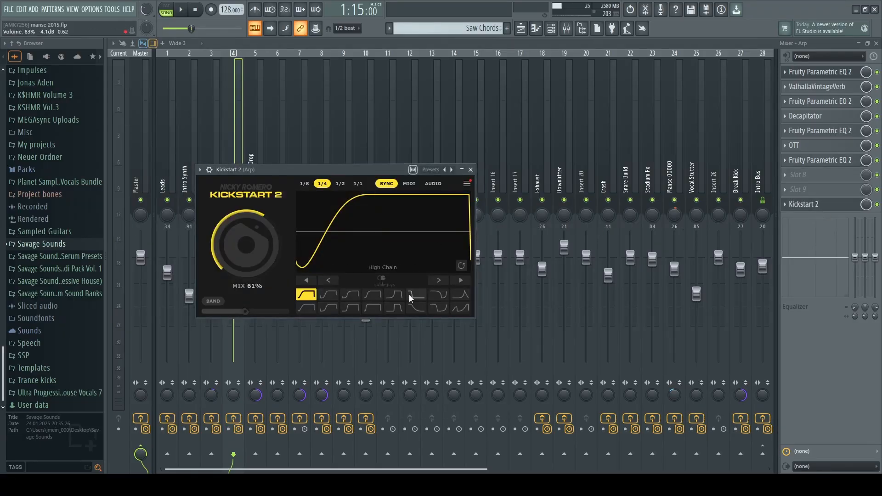
Solo the Bassline track in the playlist and play it briefly
key(F5)
scroll(273, 209, down, 3)
scroll(273, 210, down, 3)
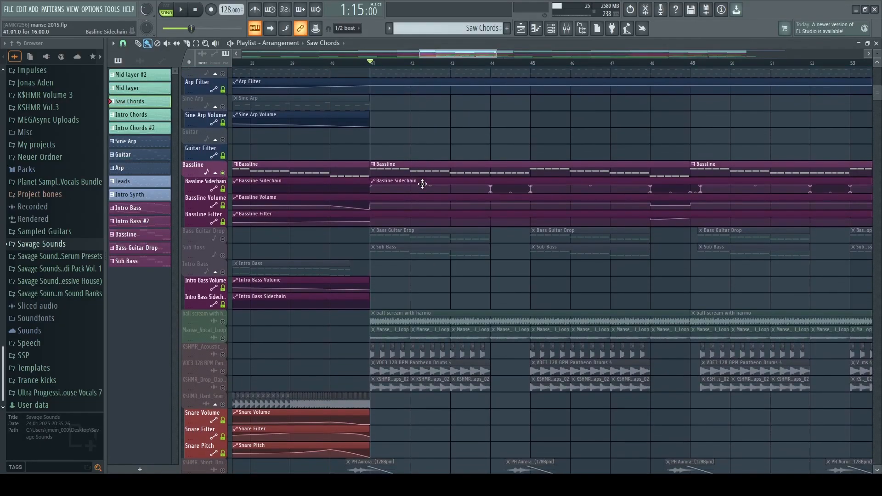
scroll(422, 184, up, 3)
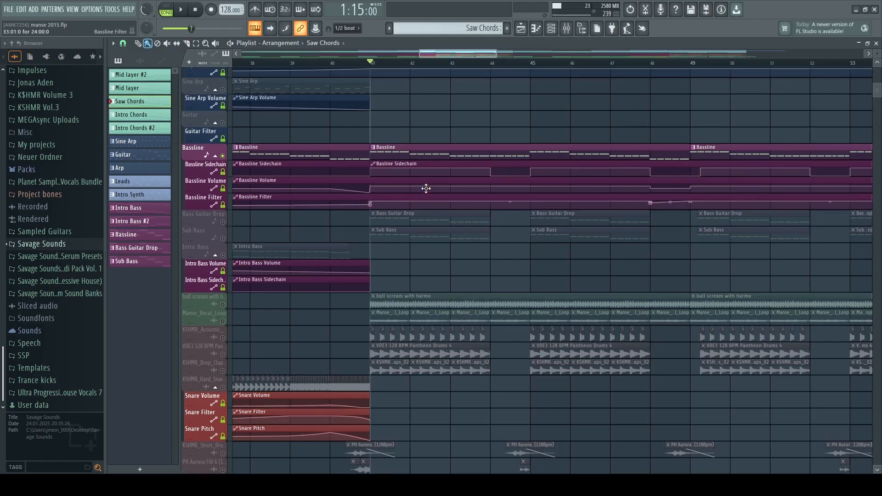
scroll(430, 191, down, 3)
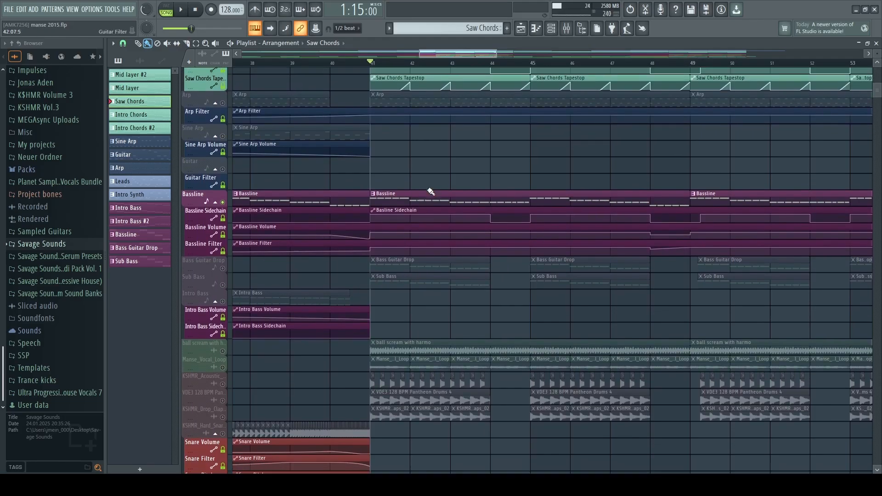
scroll(419, 230, up, 2)
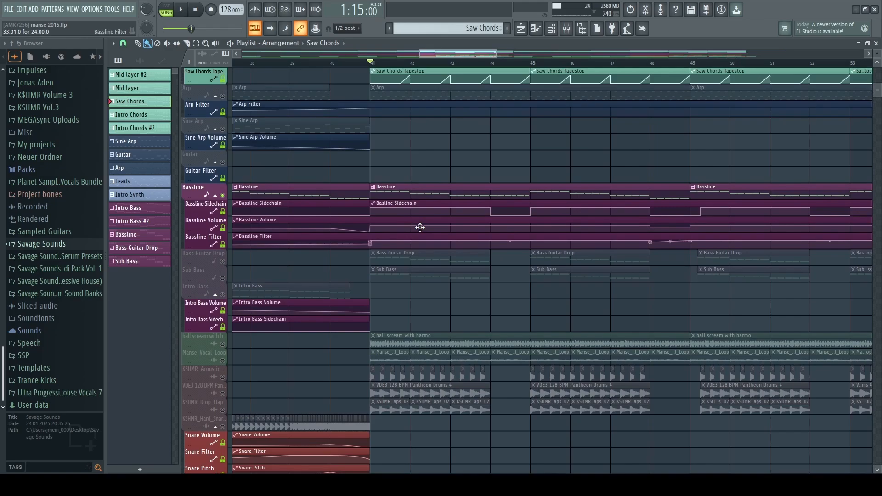
scroll(420, 227, down, 1)
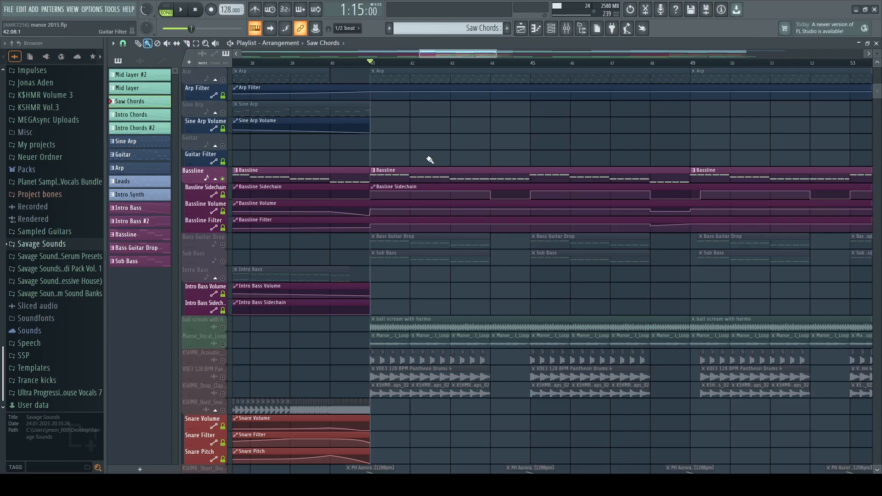
key(space)
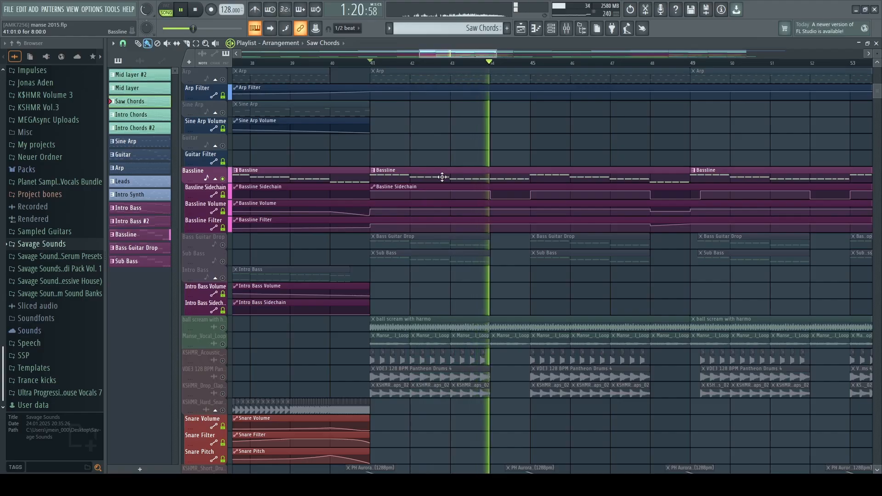
key(space)
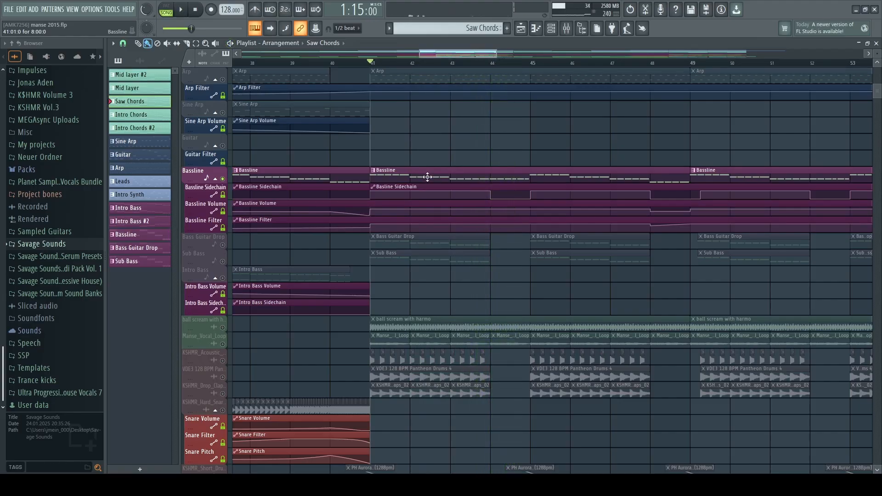
double_click(428, 176)
click(415, 275)
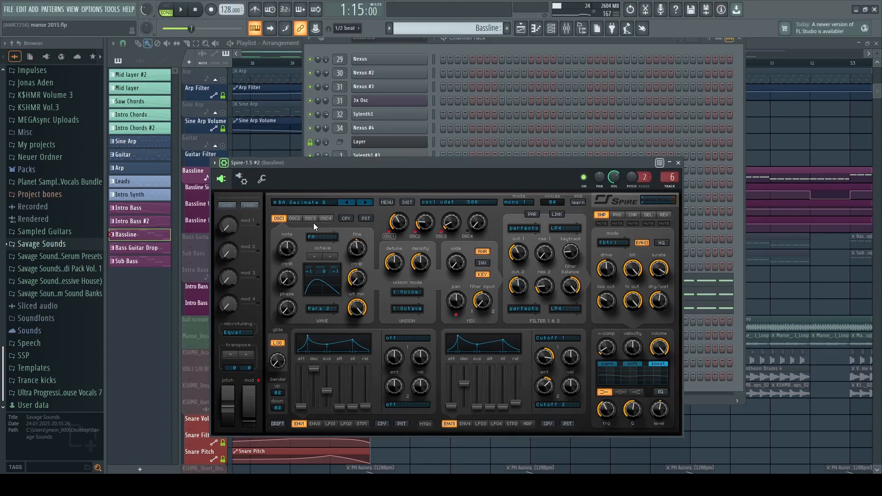
click(679, 163)
click(396, 307)
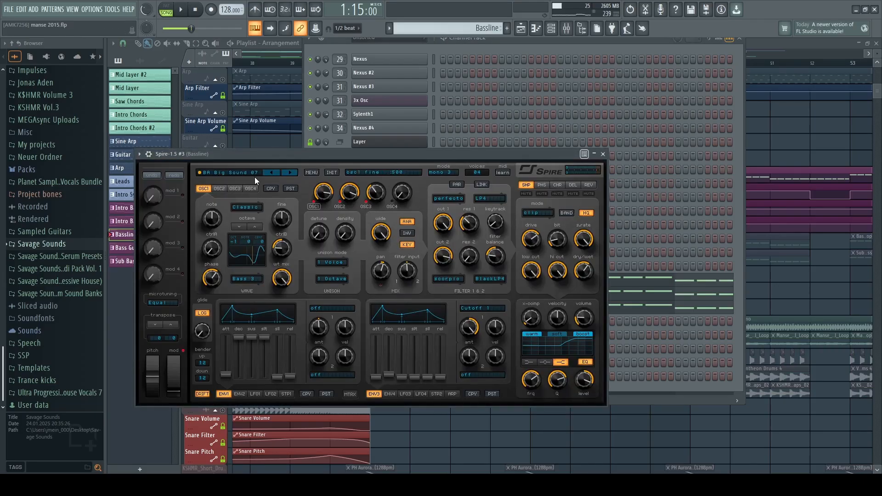
click(604, 154)
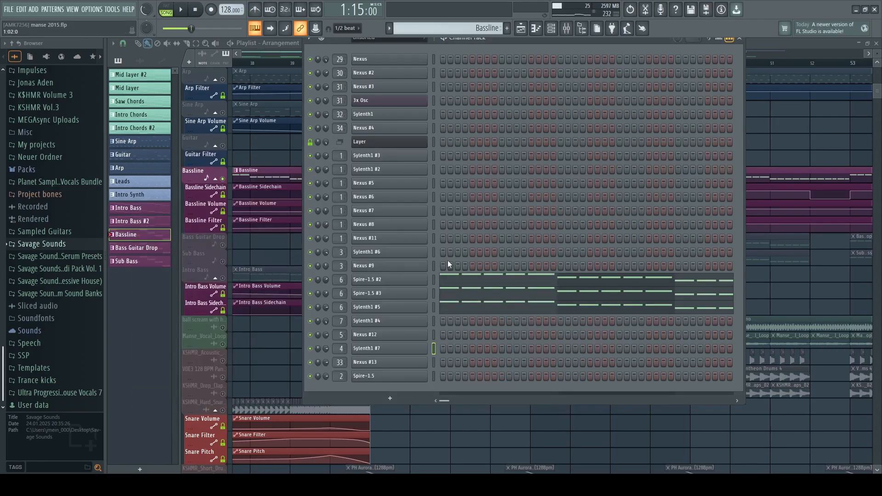
click(409, 307)
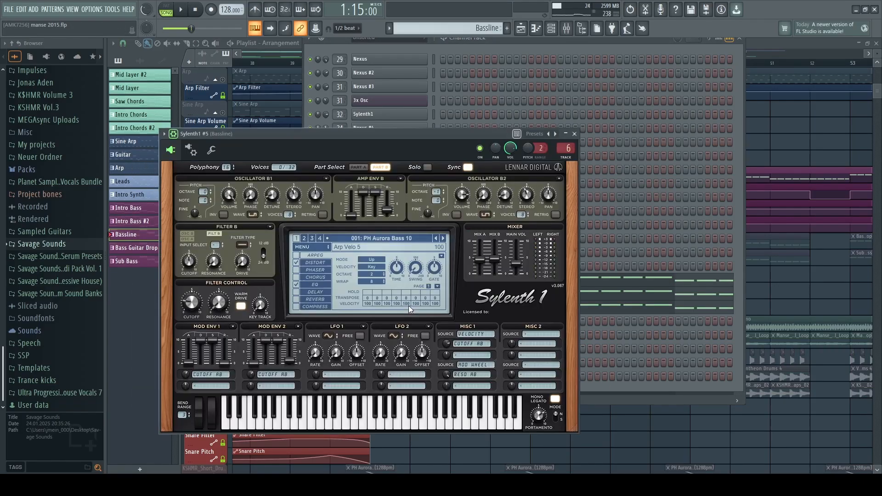
click(575, 134)
click(739, 39)
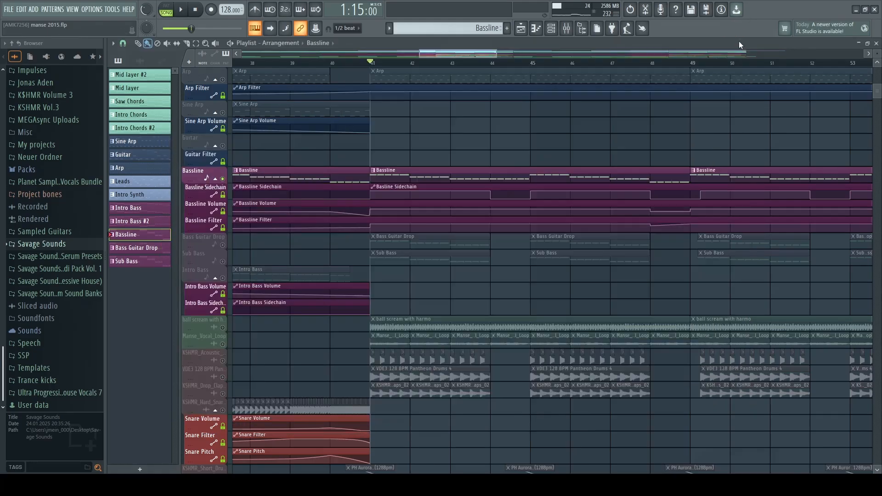
Show the Bassline track's mixer effects and view its first Fruity Parametric EQ 2
click(567, 29)
click(269, 185)
click(297, 133)
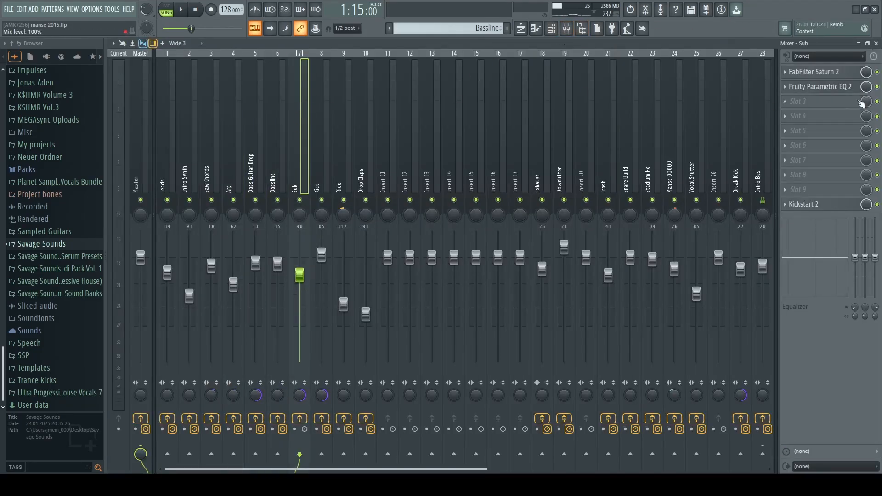
click(313, 152)
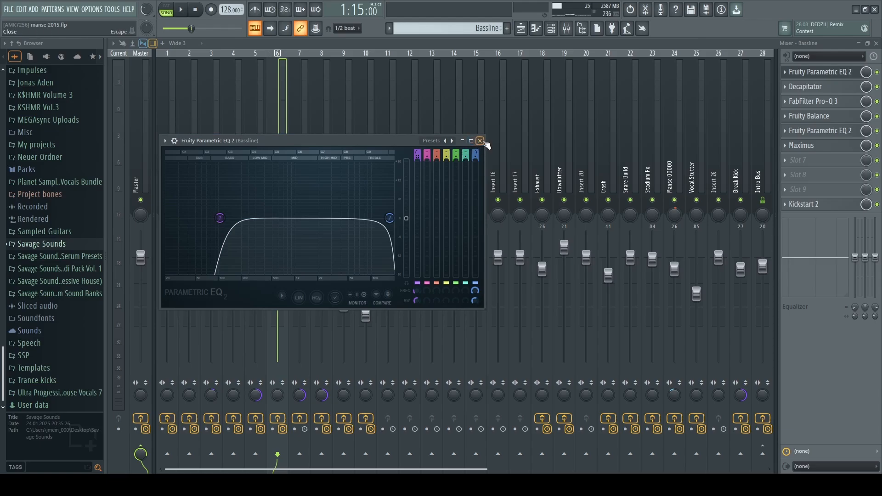
click(480, 141)
View the Bassline's Decapitator, examine the FabFilter Pro-Q 3 curve, and open Fruity Balance
click(809, 86)
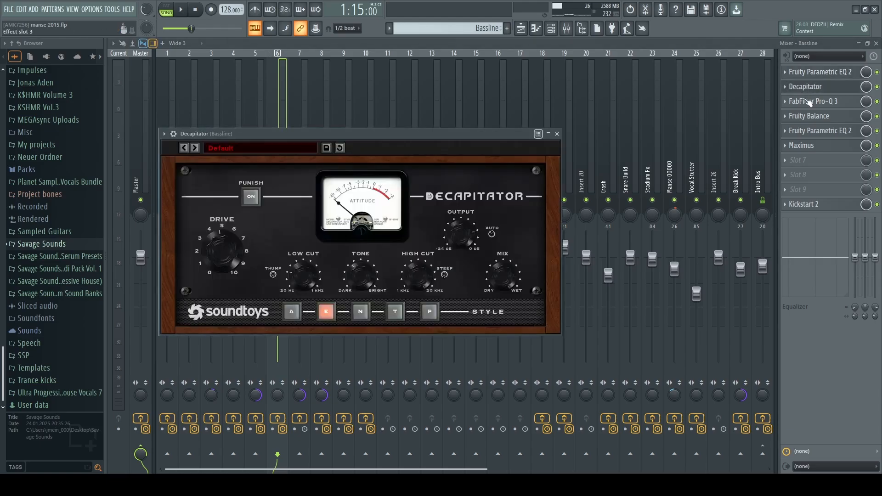
click(558, 134)
click(814, 102)
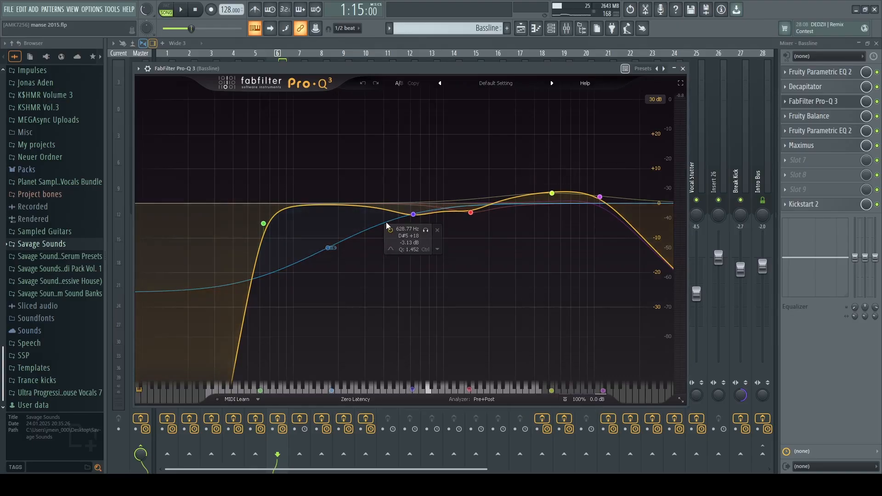
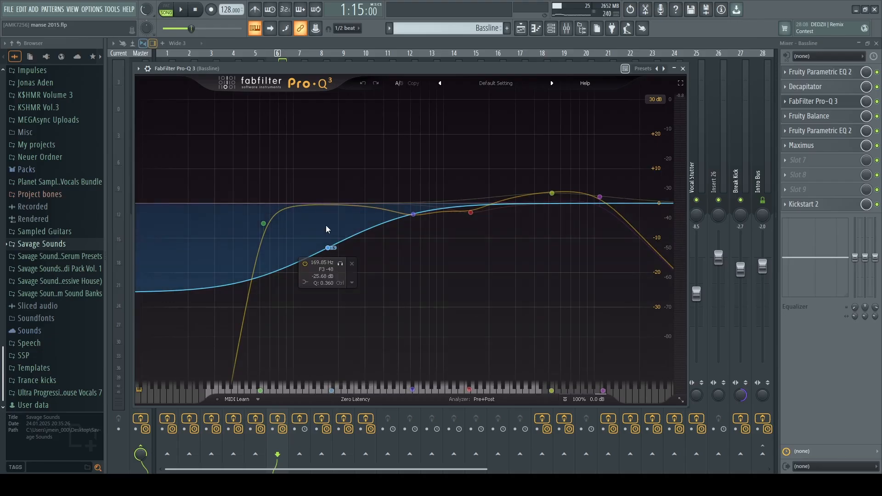
key(Escape)
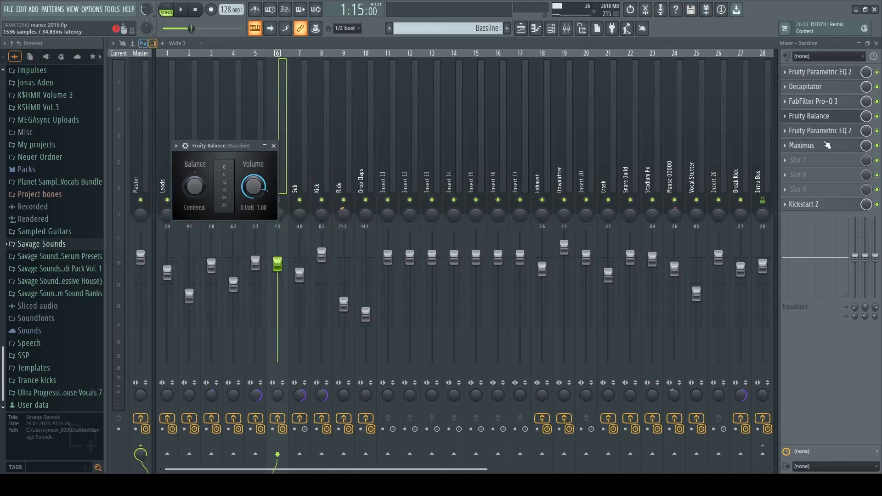
View the Bassline's second Fruity Parametric EQ 2, Maximus and Kickstart 2, closing their windows
click(823, 130)
click(823, 145)
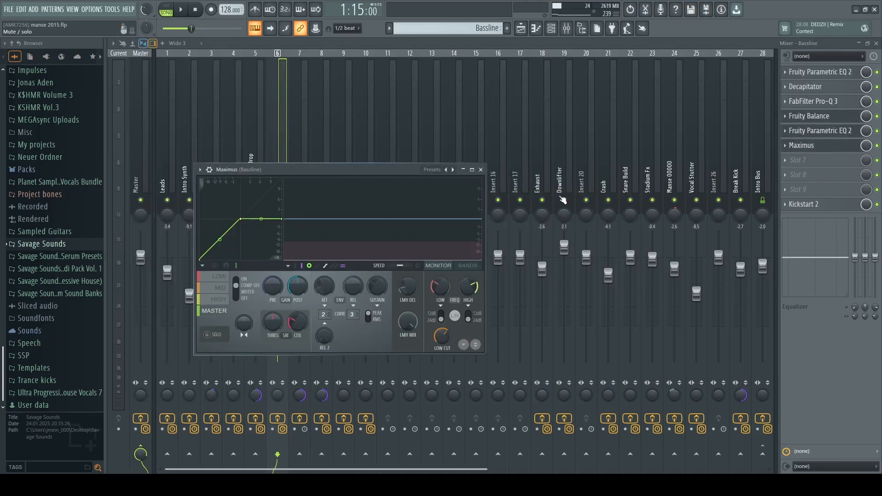
click(481, 170)
click(815, 203)
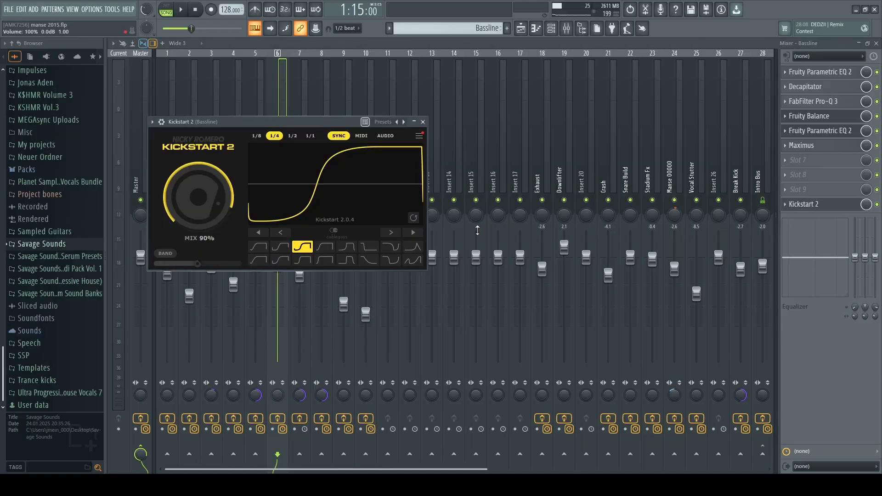
click(424, 120)
Solo the Bass Guitar Drop track in the playlist and look over its clips
key(F5)
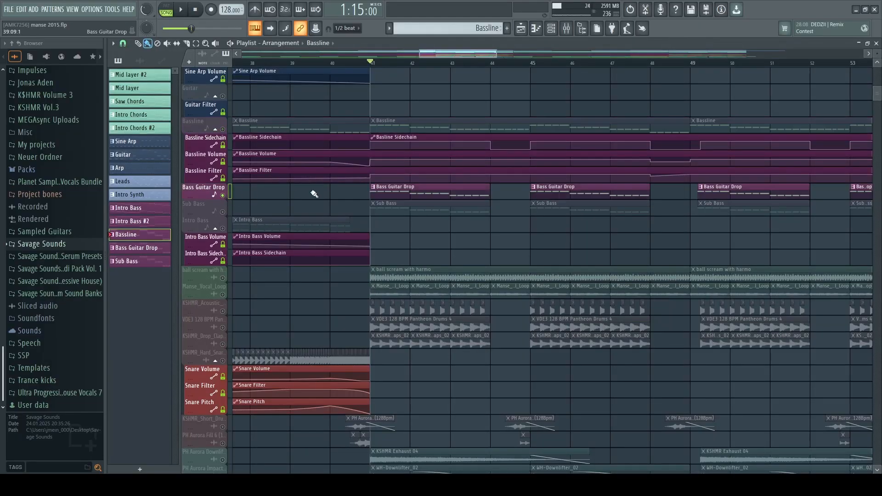
scroll(465, 224, down, 4)
scroll(465, 228, up, 3)
scroll(465, 230, down, 2)
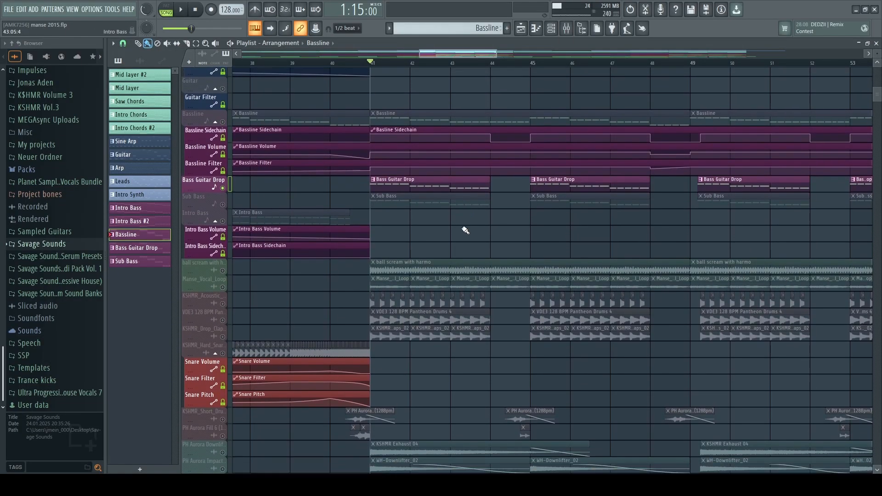
scroll(425, 204, up, 3)
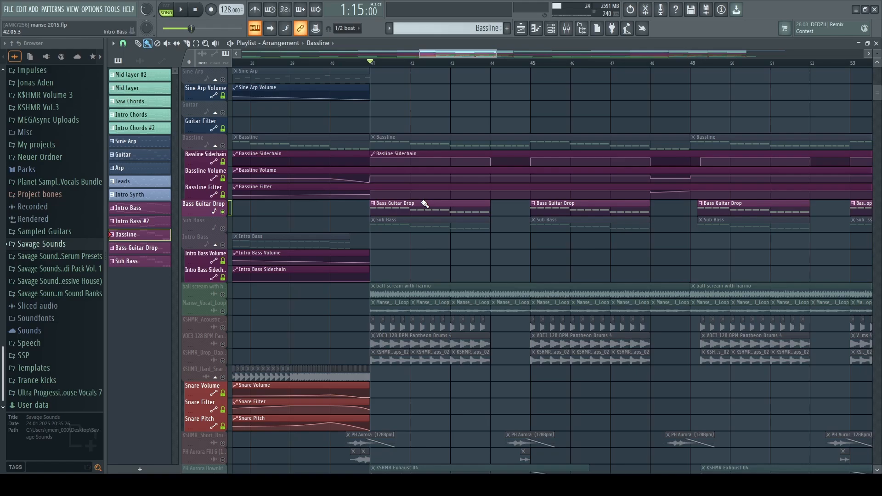
Unmute the Bassline, mute the Bass Guitar Drop, and start playback from the drop
click(223, 146)
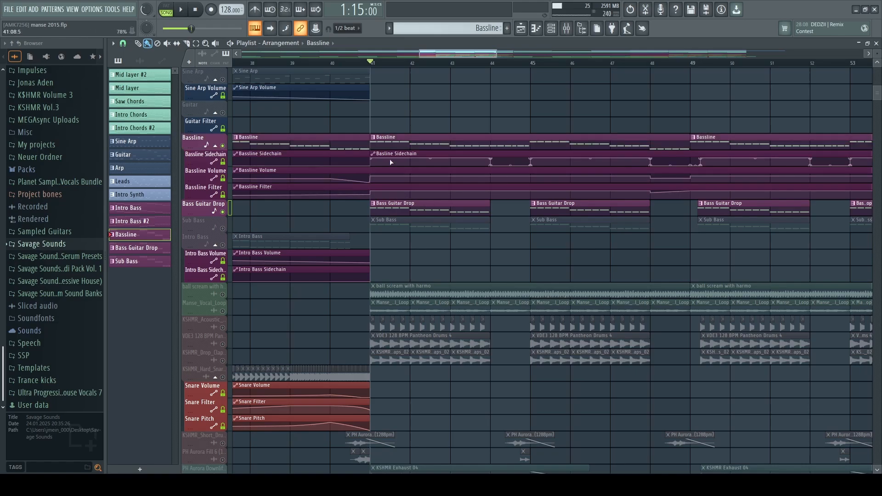
click(224, 213)
key(space)
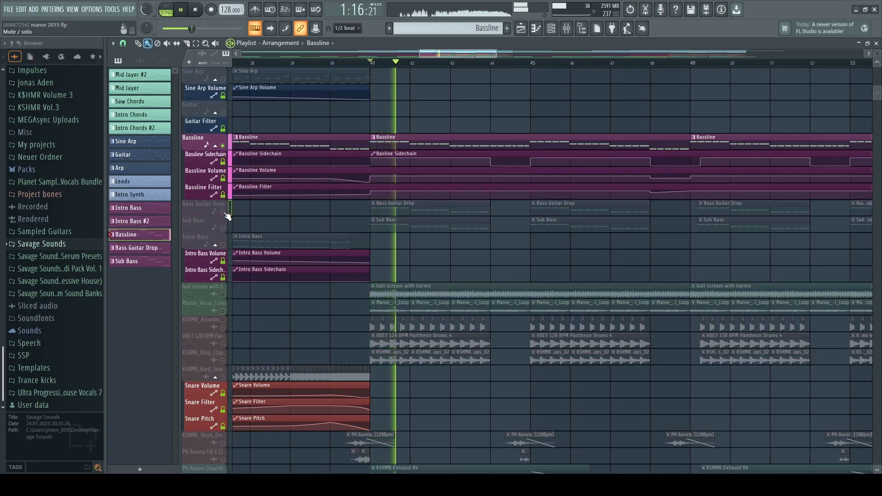
Unmute the Bass Guitar Drop, play it together with the Bassline, and re-enable all playlist tracks
click(224, 213)
key(space)
key(space)
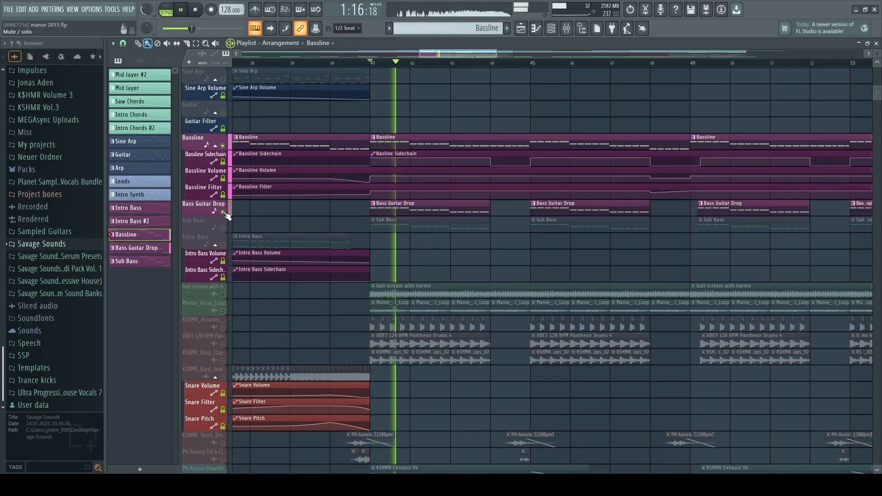
key(space)
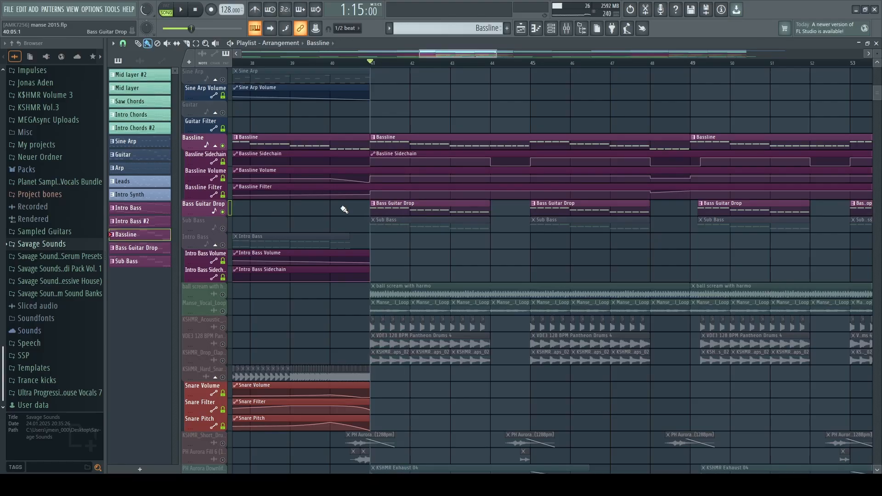
right_click(224, 213)
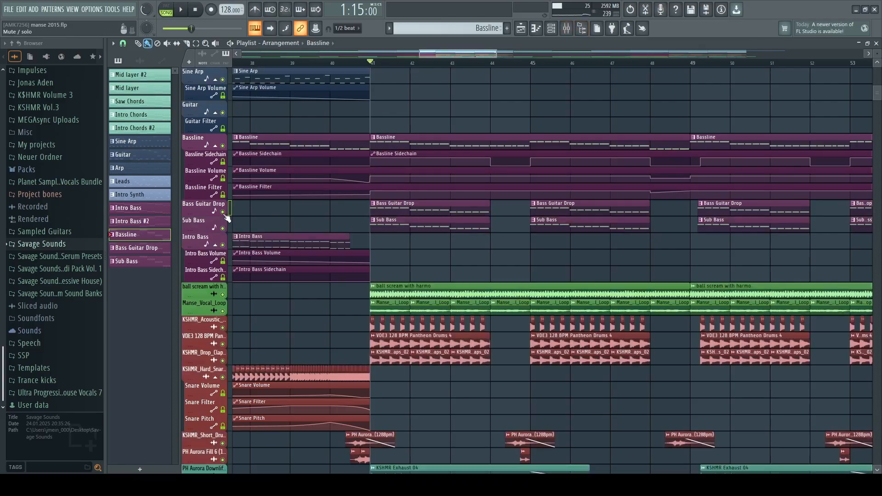
Solo the Bass Guitar Drop track, play it from bar 41, and open its Nexus #12 instrument
right_click(224, 213)
key(space)
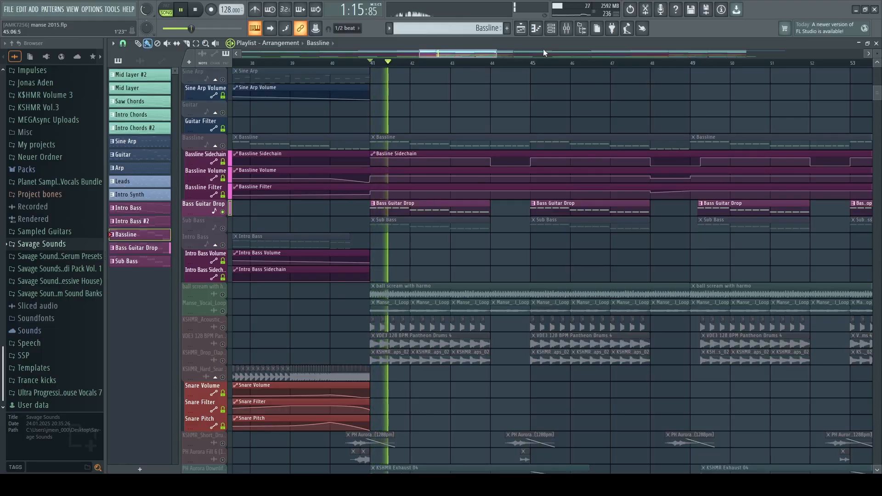
key(space)
click(551, 29)
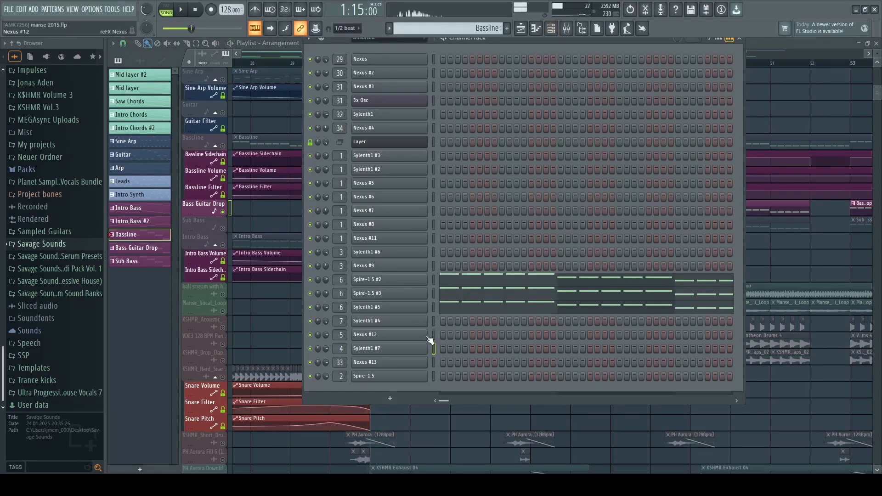
click(425, 336)
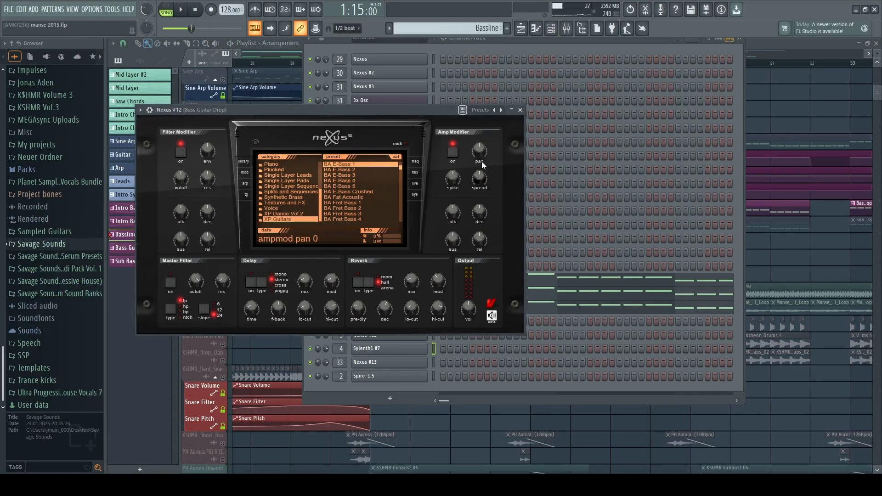
Inspect the Bass Guitar Drop mixer effects: Fruity Parametric EQ 2, OTT, FabFilter Pro-Q 3 and Kickstart 2
key(F9)
key(Left)
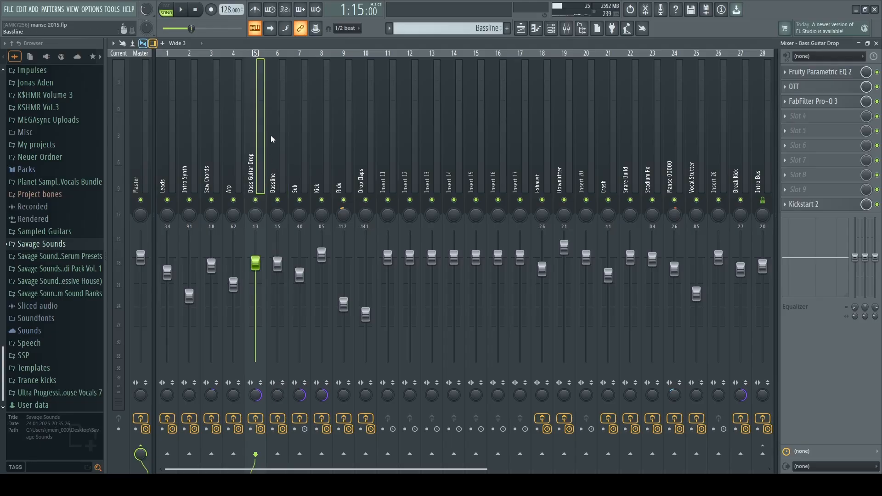
click(821, 72)
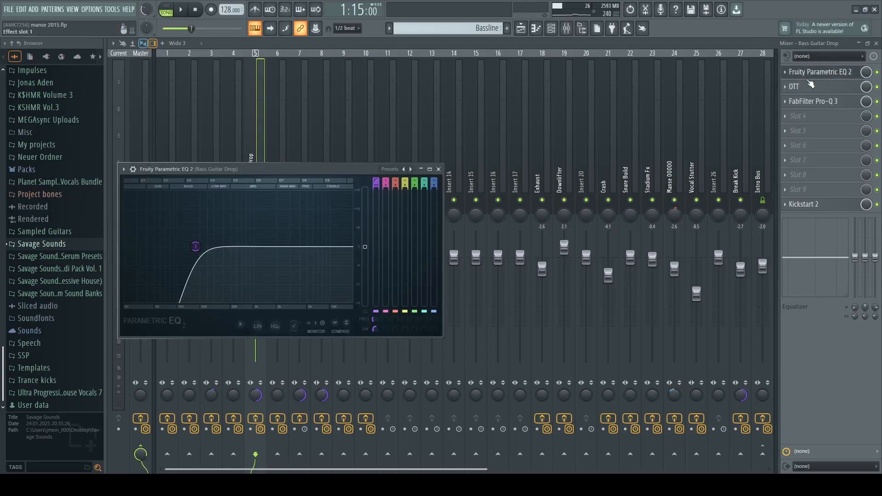
drag(216, 170, 274, 152)
click(820, 86)
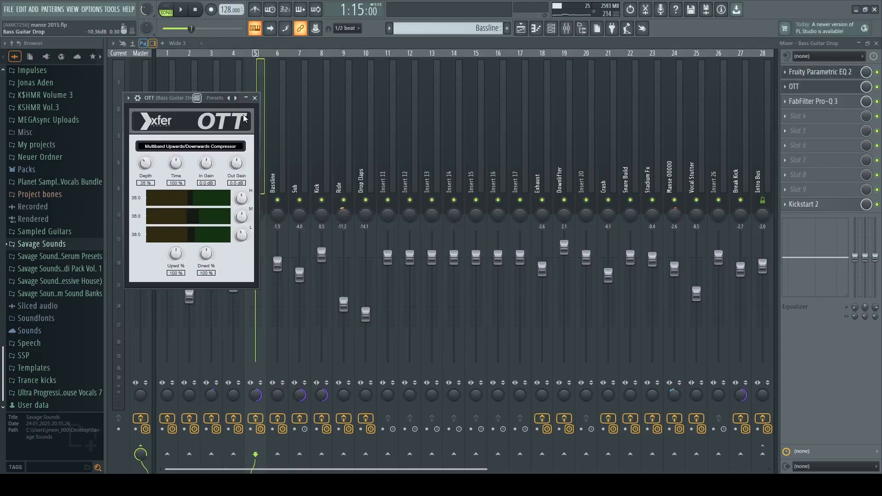
click(256, 98)
click(834, 105)
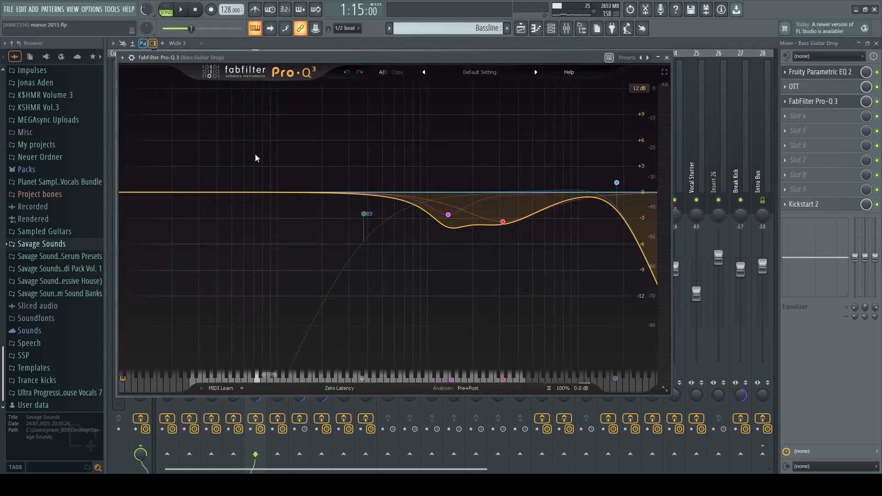
drag(397, 150, 547, 251)
click(805, 204)
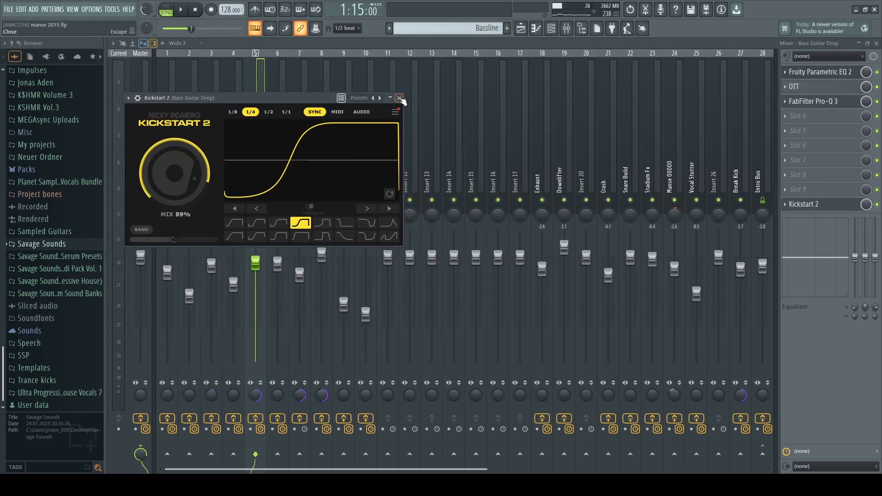
click(400, 98)
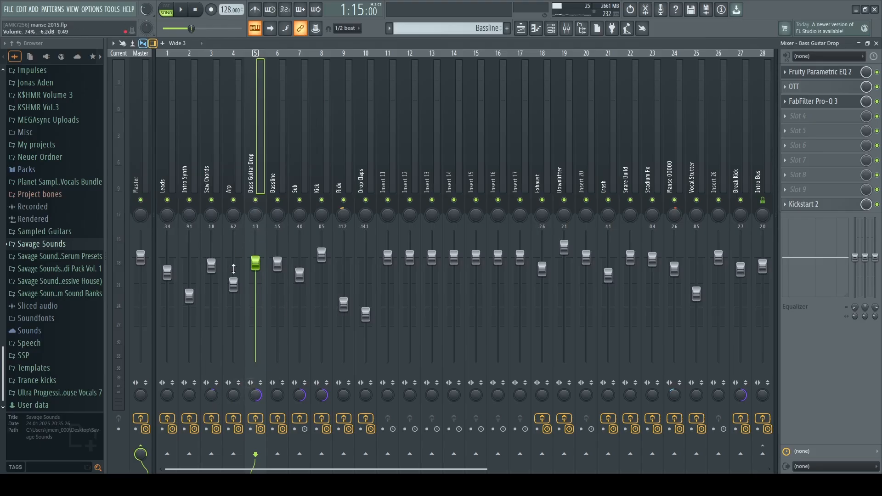
Open the Sub Bass pattern's notes in the piano roll and view its Sylenth1 #4 instrument
key(F5)
double_click(410, 232)
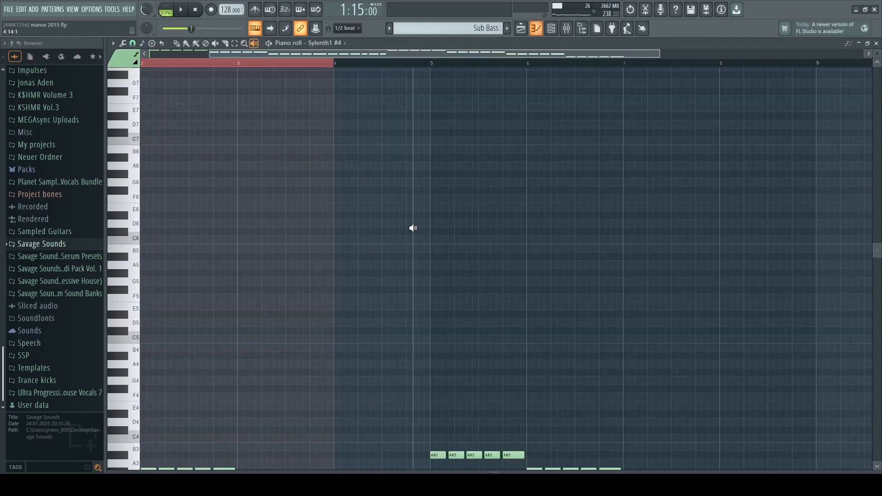
scroll(416, 225, down, 10)
key(F6)
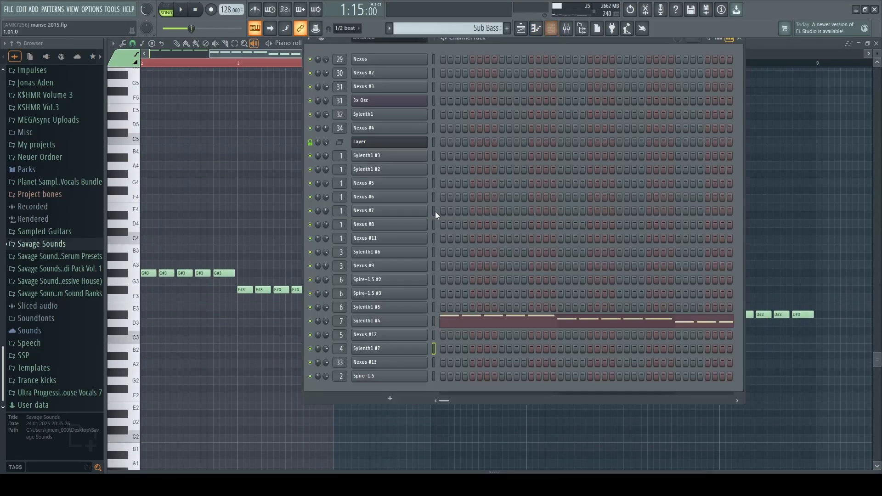
click(412, 323)
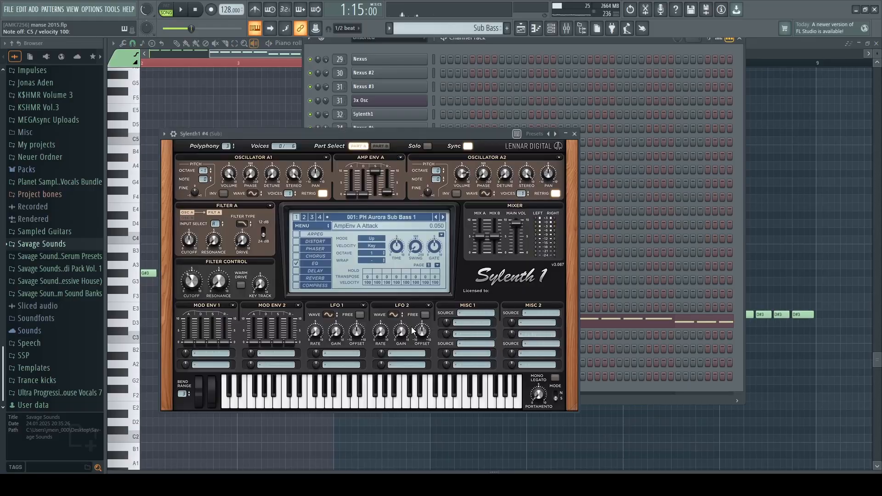
Inspect the Sub mixer track's effects: FabFilter Saturn 2, Fruity Parametric EQ 2 and Kickstart 2
key(F9)
click(296, 191)
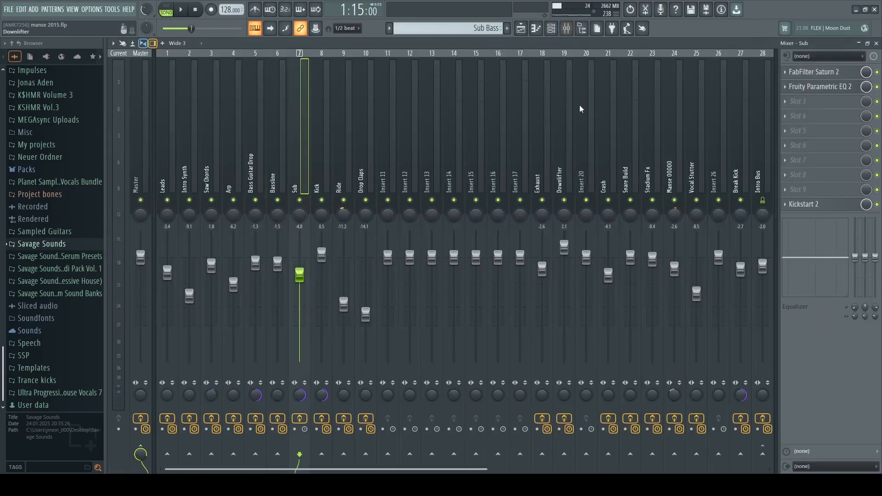
click(816, 74)
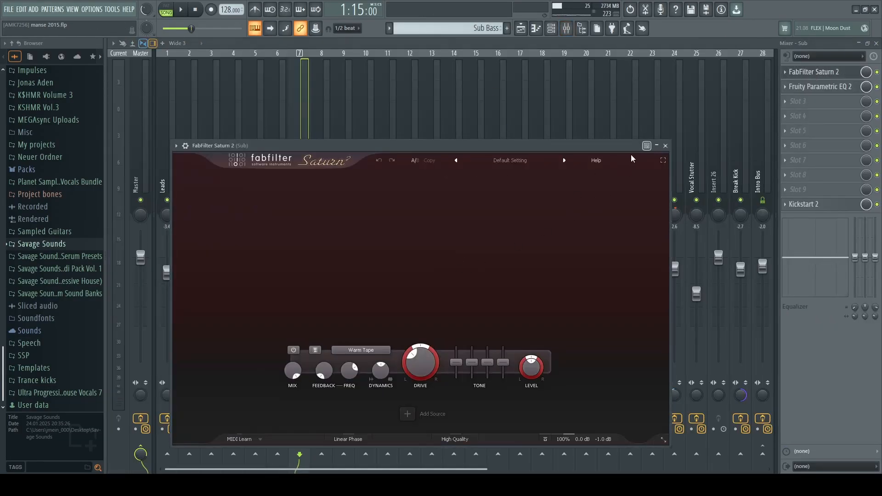
drag(589, 146, 589, 109)
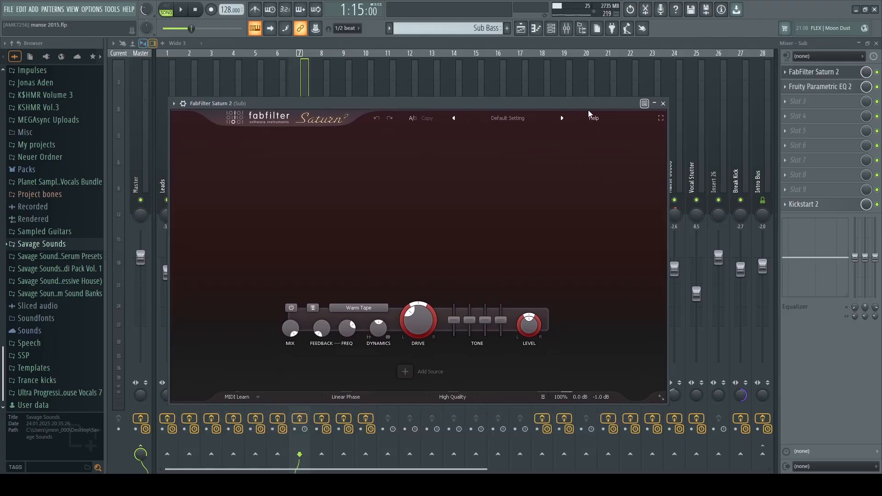
click(663, 103)
click(818, 87)
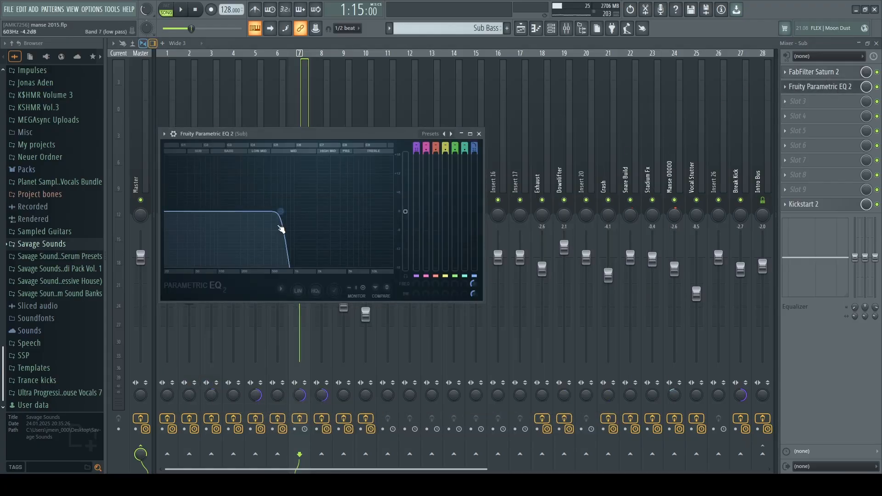
click(479, 134)
click(804, 204)
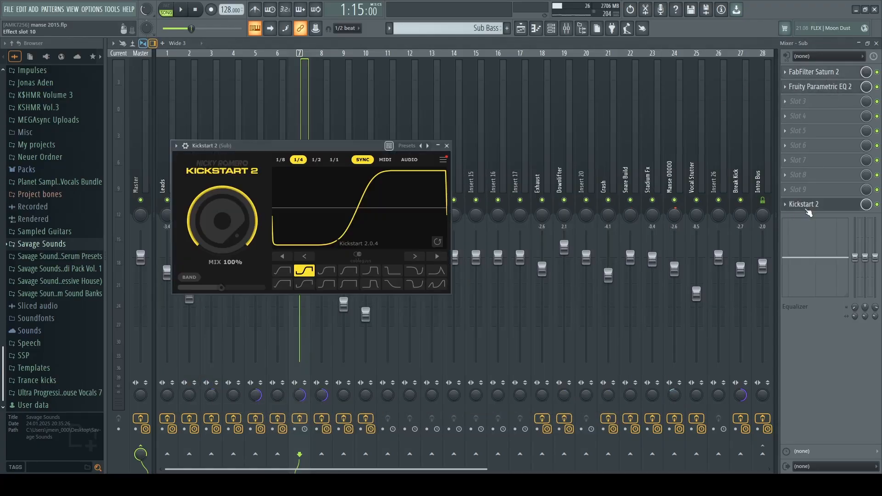
click(447, 146)
Unmute the Sub Bass and Bassline playlist tracks and play them together with Bass Guitar Drop from bar 41
key(F5)
click(224, 213)
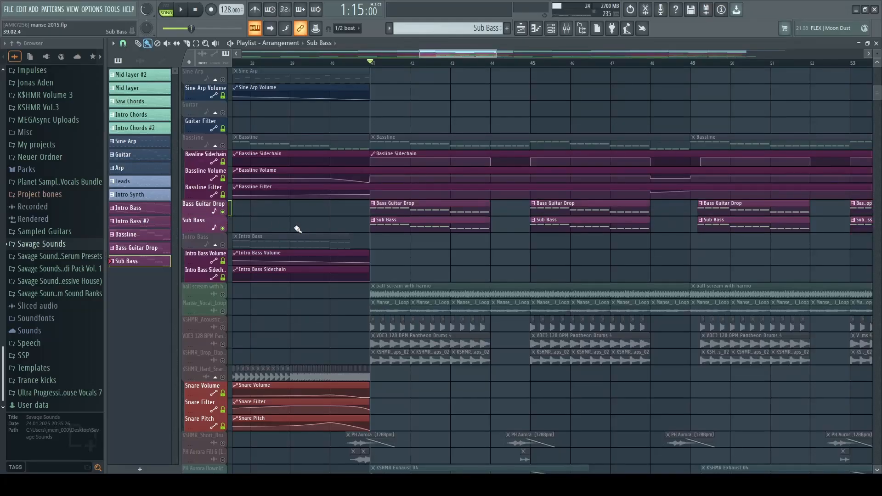
scroll(296, 226, up, 1)
click(223, 163)
scroll(321, 198, down, 2)
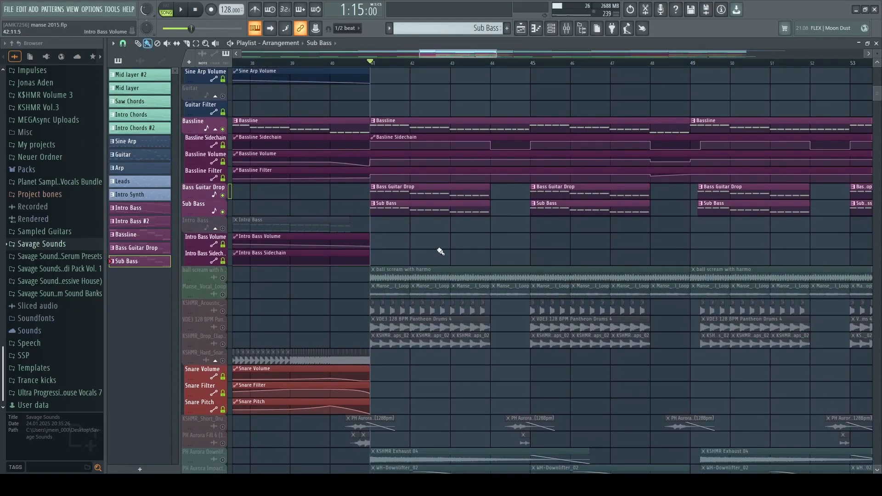
key(space)
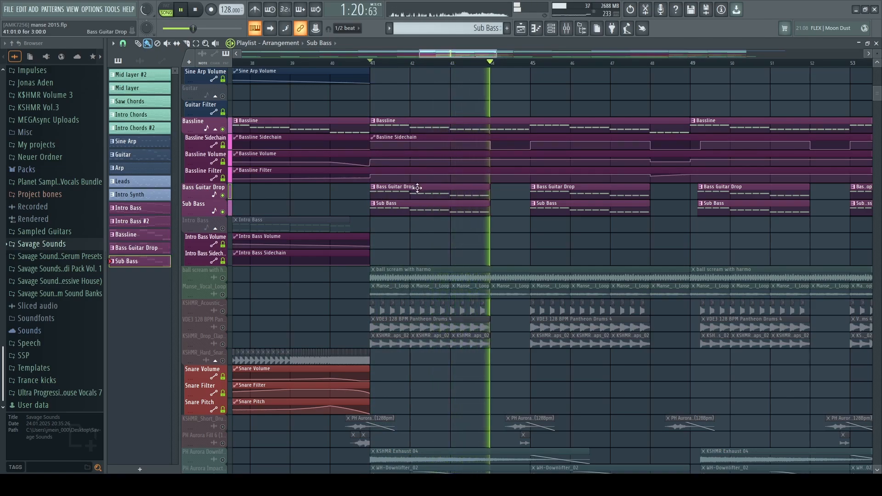
key(space)
Unmute the Arp, Saw Chords, Mid layer, Intro Chords and Leads tracks and start playback from bar 41
scroll(227, 181, up, 9)
scroll(227, 180, up, 7)
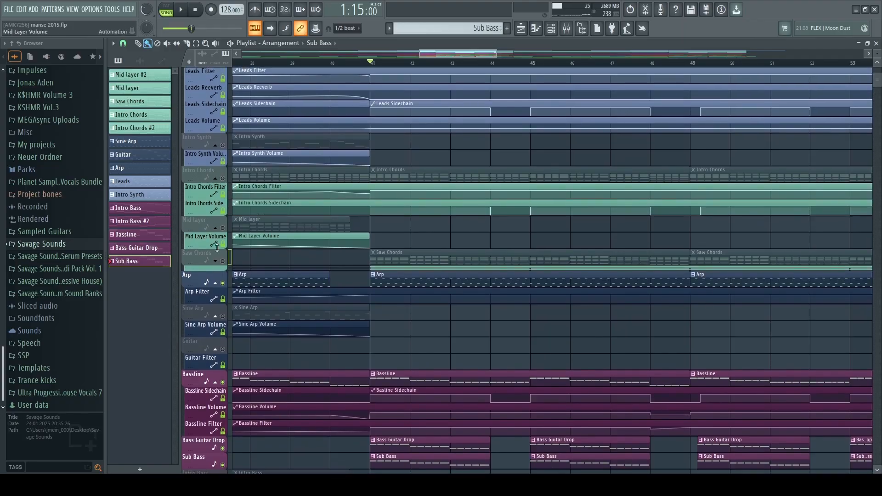
scroll(619, 200, down, 8)
ctrl+scroll(619, 200, down, 4)
key(space)
scroll(619, 200, up, 15)
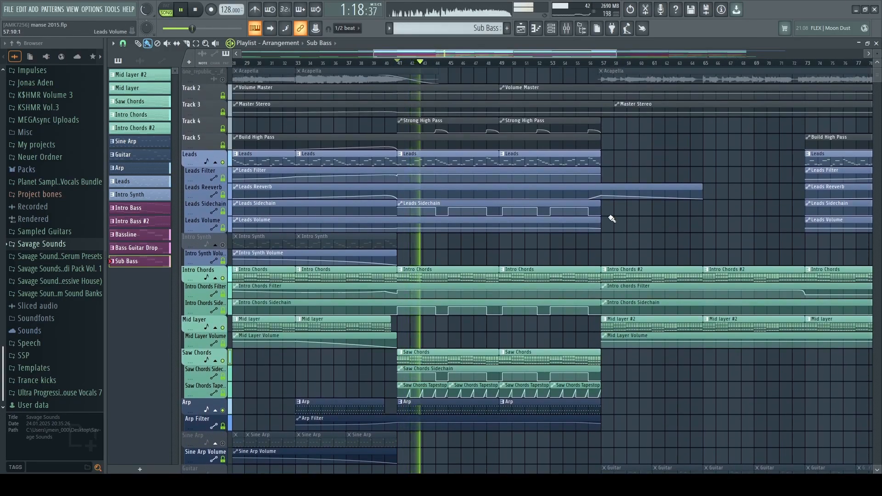
Review the drop's arrangement from the leads down to the drums and effects while it plays, and stop playback
scroll(616, 221, down, 3)
scroll(653, 228, up, 3)
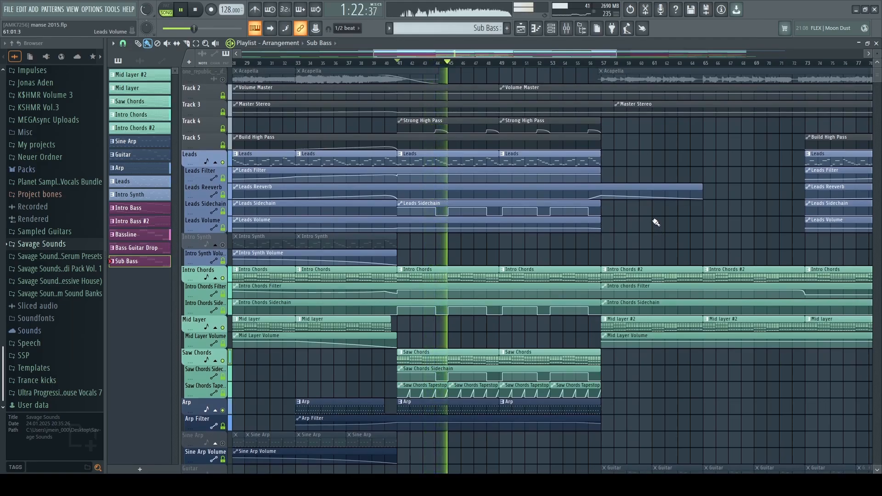
scroll(656, 222, down, 13)
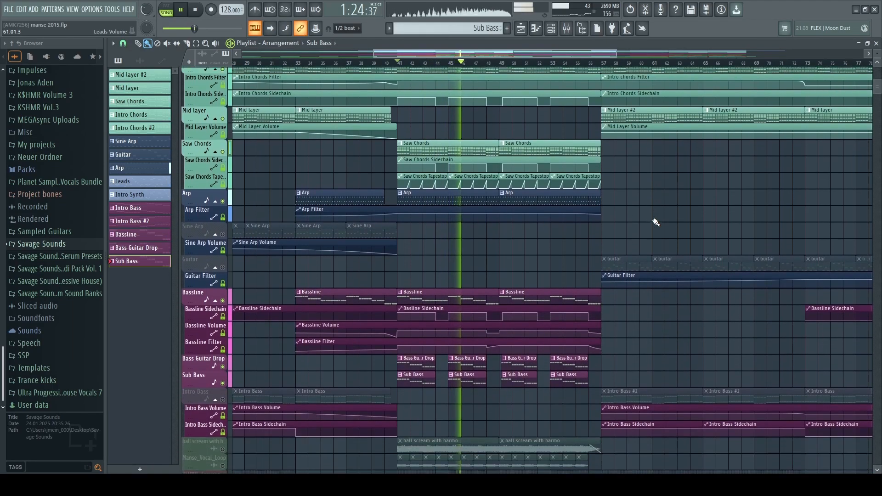
scroll(656, 222, down, 15)
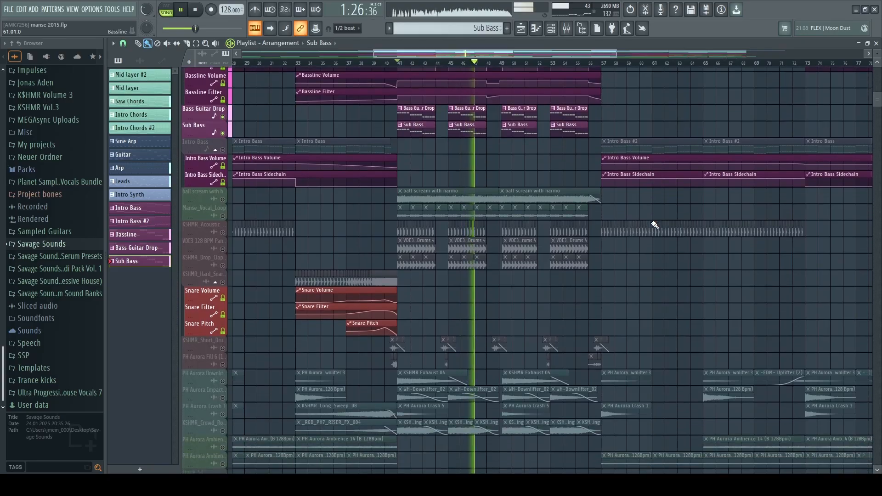
scroll(654, 224, down, 7)
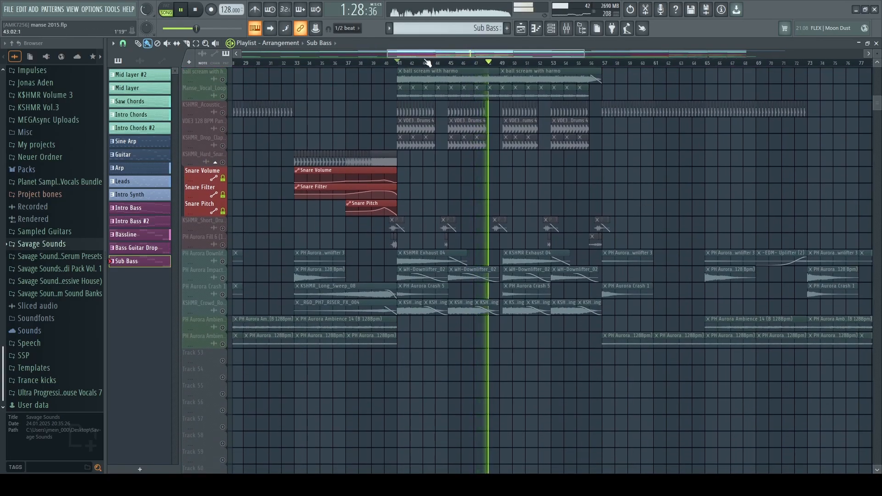
ctrl+scroll(448, 92, up, 3)
scroll(483, 184, up, 8)
key(space)
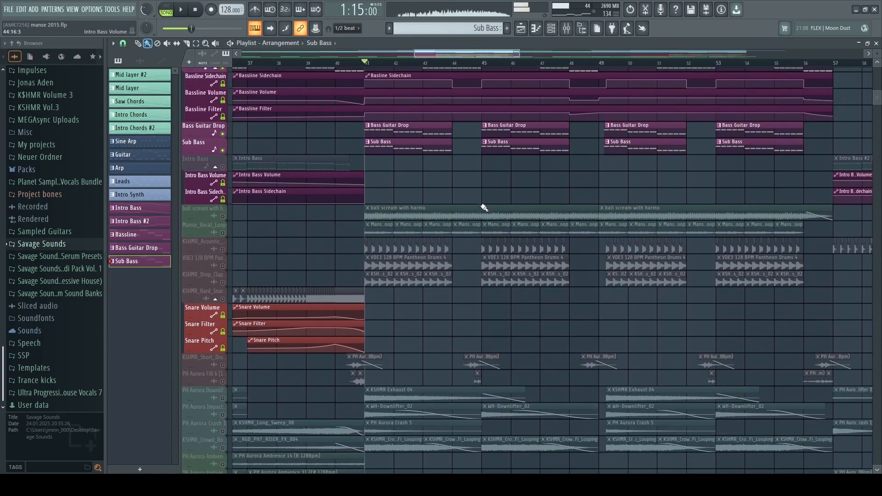
Solo the "ball scream with harmo" audio track and play it from bar 41
scroll(484, 208, down, 1)
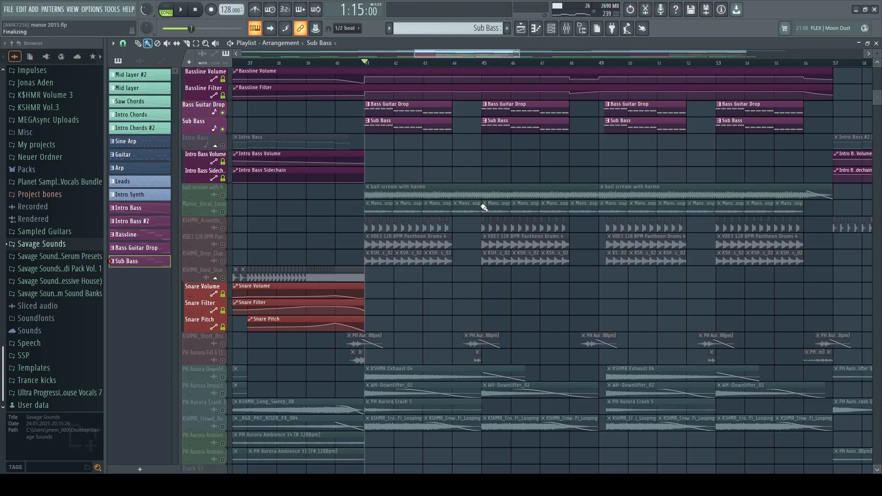
click(392, 196)
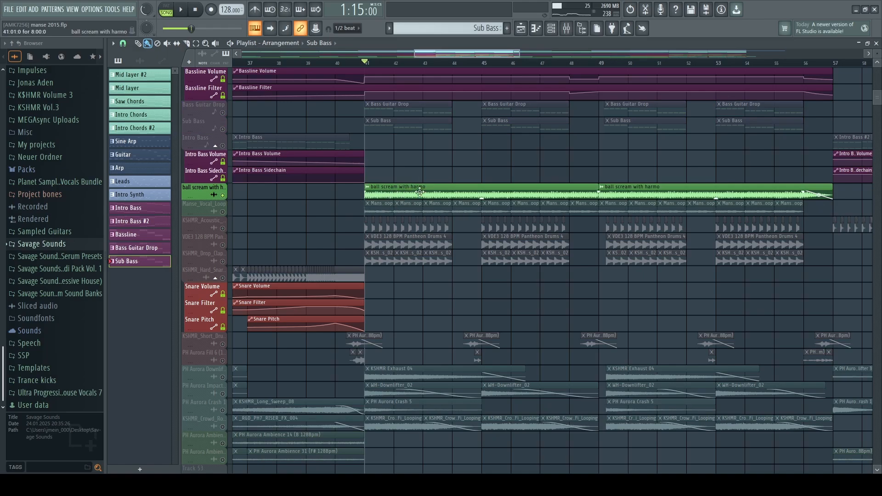
key(space)
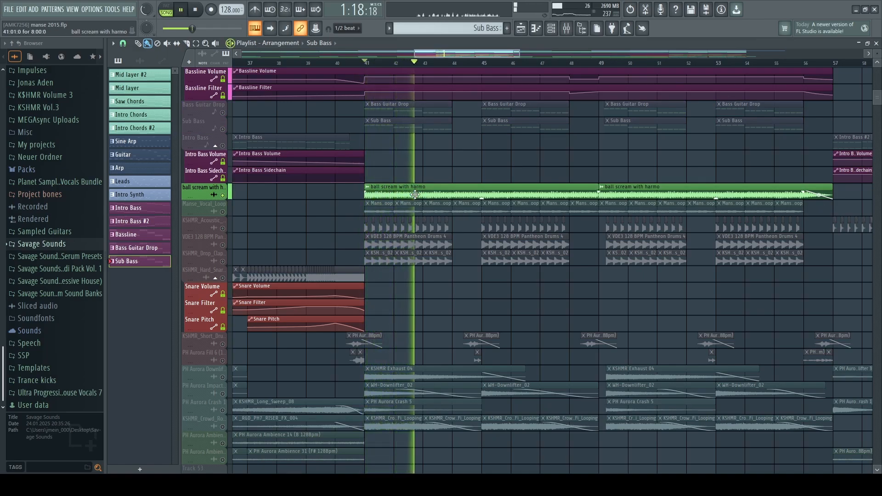
key(space)
Inspect the Fruity Parametric EQ 2 on the Vocal Stutter mixer track and return to the playlist
key(F9)
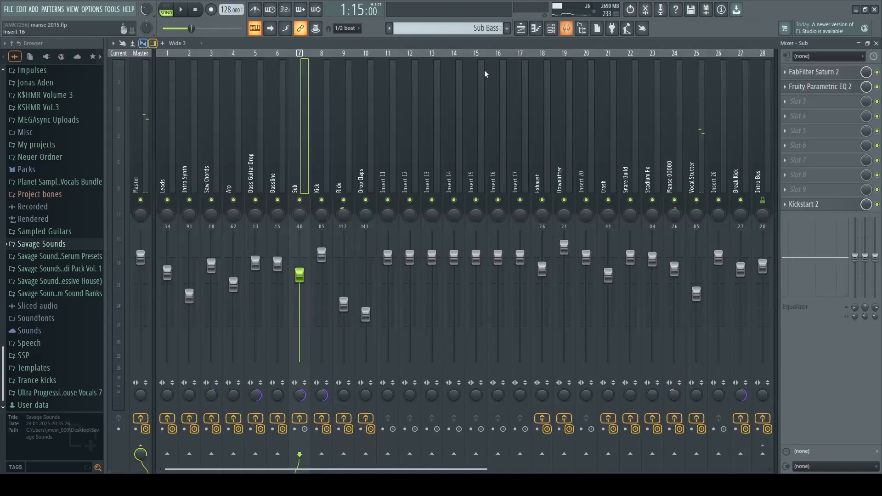
click(696, 167)
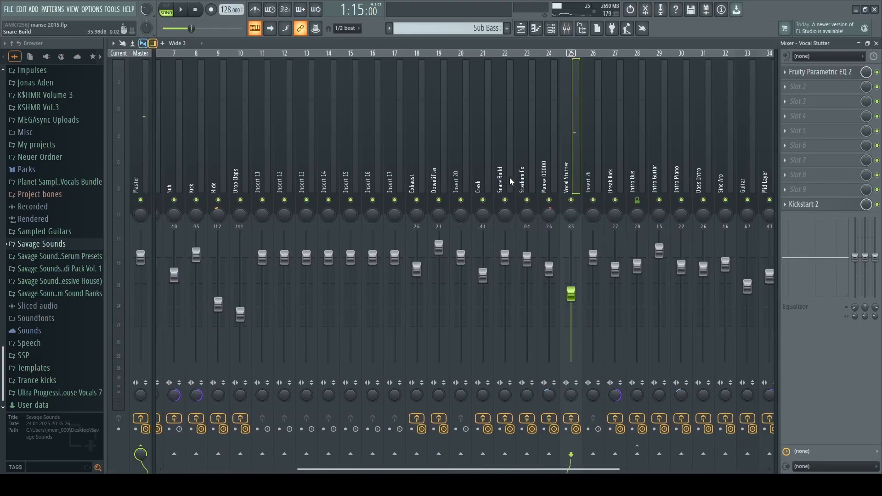
click(830, 73)
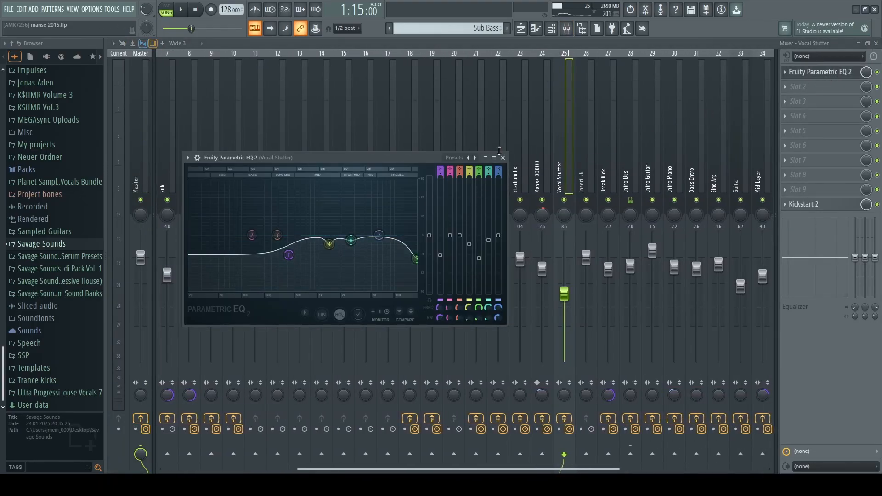
click(503, 158)
key(F9)
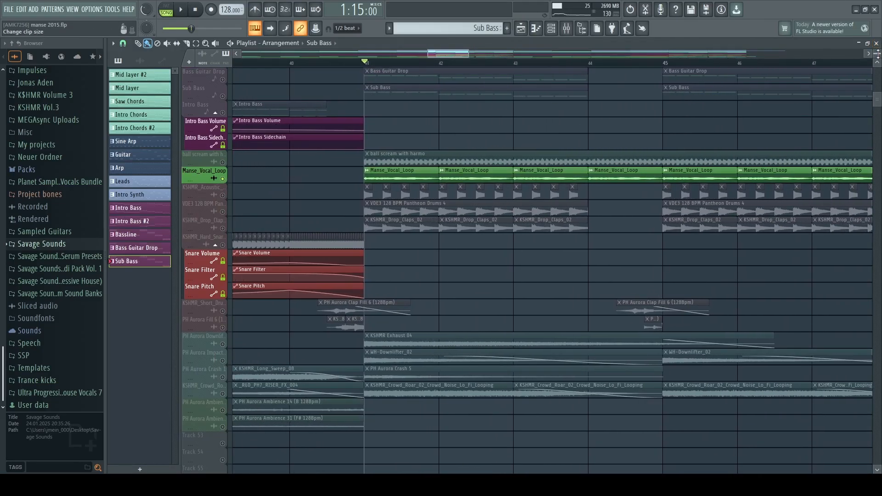
Enlarge the playlist tracks around Manse_Vocal_Loop and play the soloed vocal loop from bar 41
scroll(597, 194, up, 3)
scroll(597, 194, up, 2)
scroll(455, 209, down, 2)
key(space)
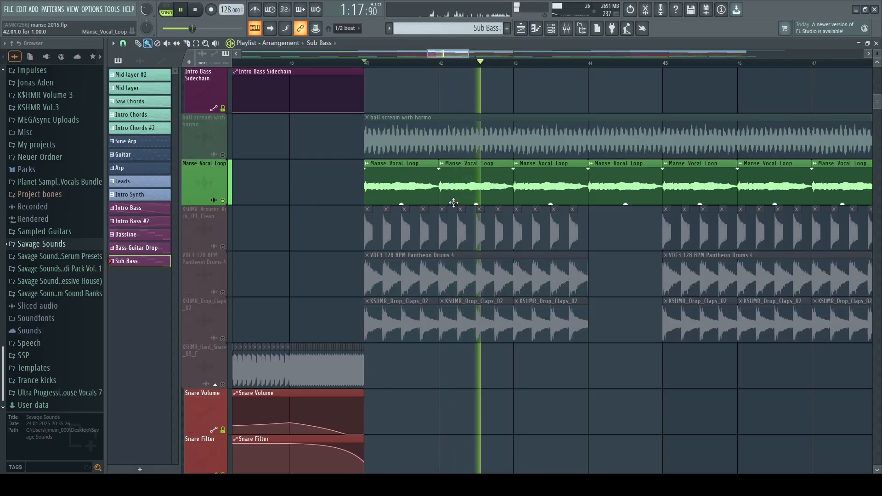
Solo the KSHMR acoustic kick, VDE3 Pantheon Drums 4 and KSHMR_Drop_Claps_02 tracks and audition them from bar 41
key(space)
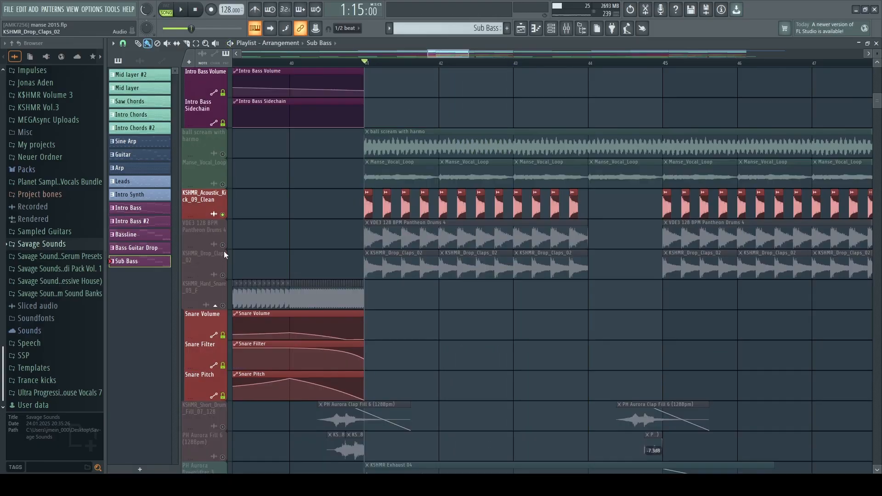
click(222, 246)
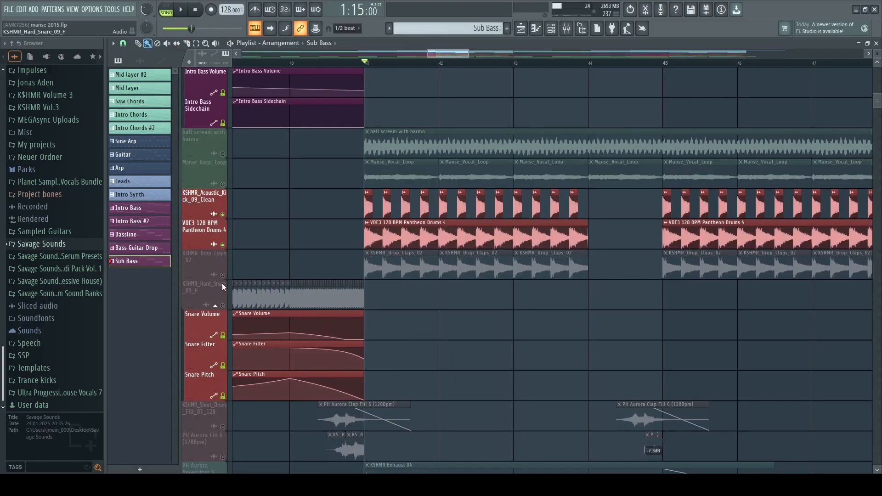
click(222, 276)
scroll(469, 283, down, 2)
scroll(463, 276, up, 1)
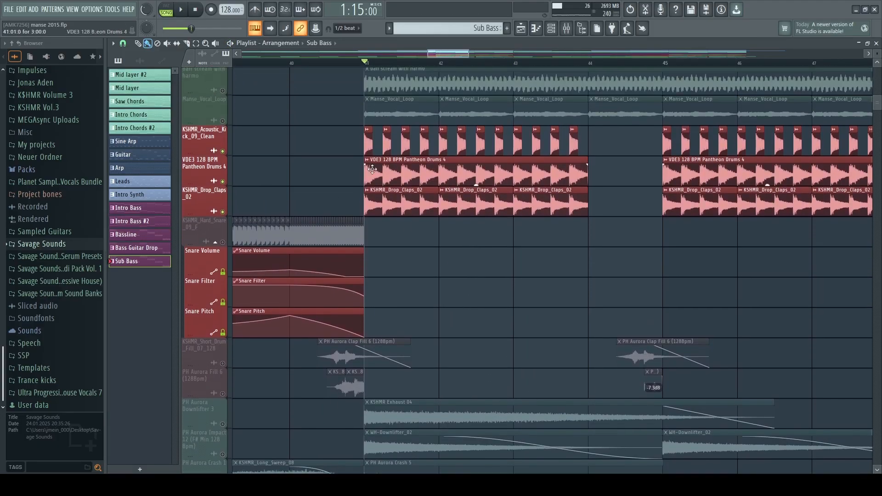
scroll(504, 210, up, 3)
key(space)
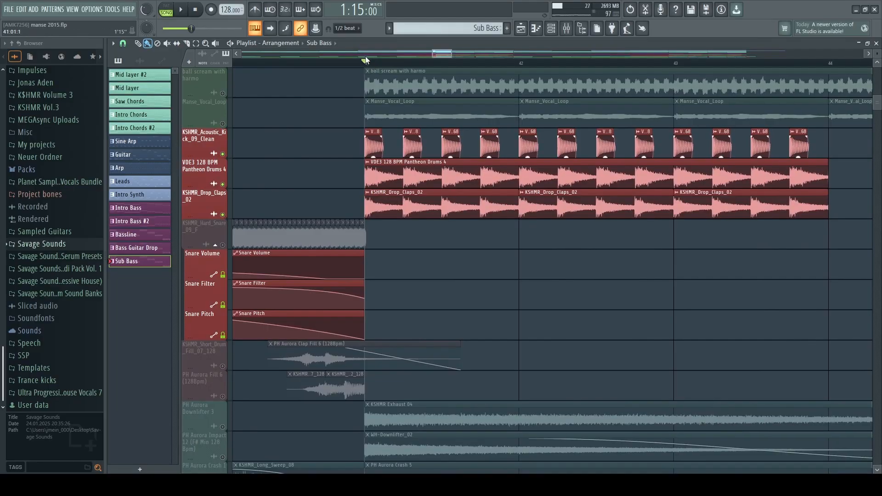
scroll(374, 72, down, 4)
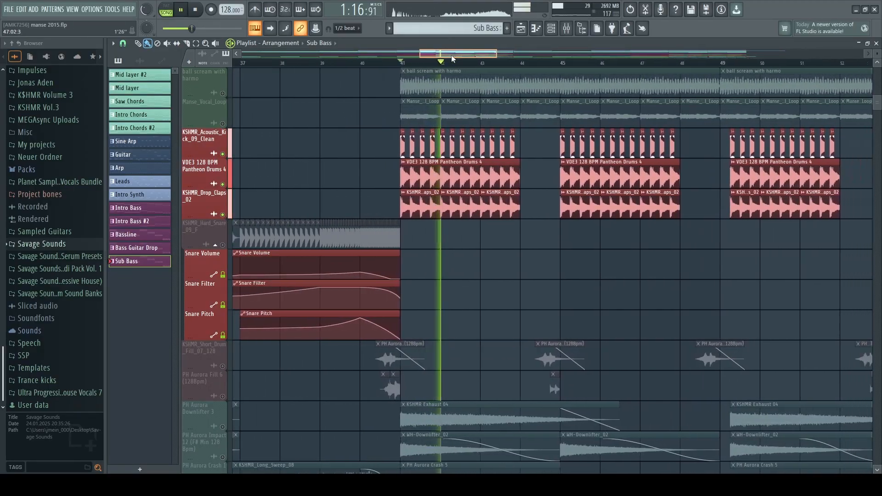
scroll(579, 174, up, 3)
key(space)
scroll(579, 173, down, 1)
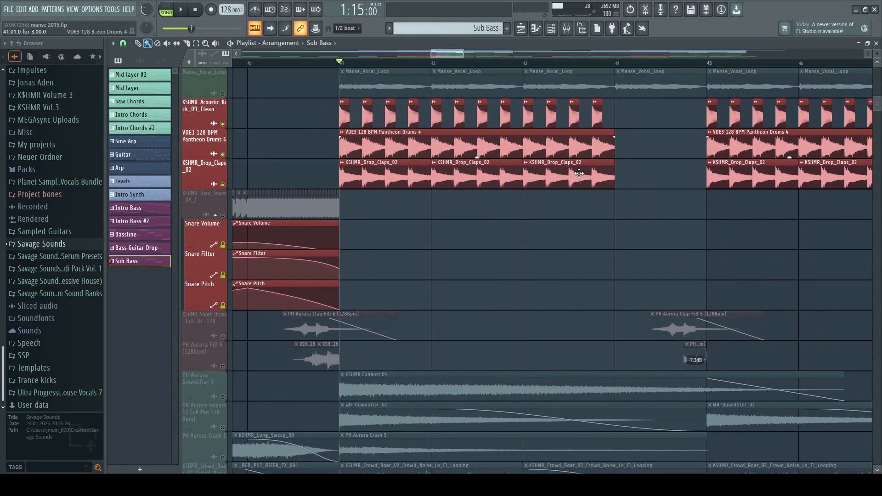
Inspect the Fruity Parametric EQ 2 settings on the Kick and Ride mixer tracks
click(567, 29)
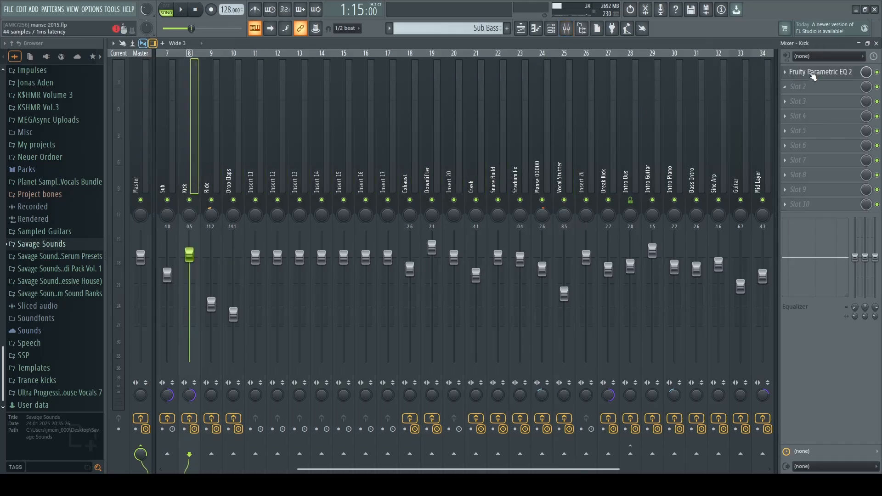
click(813, 73)
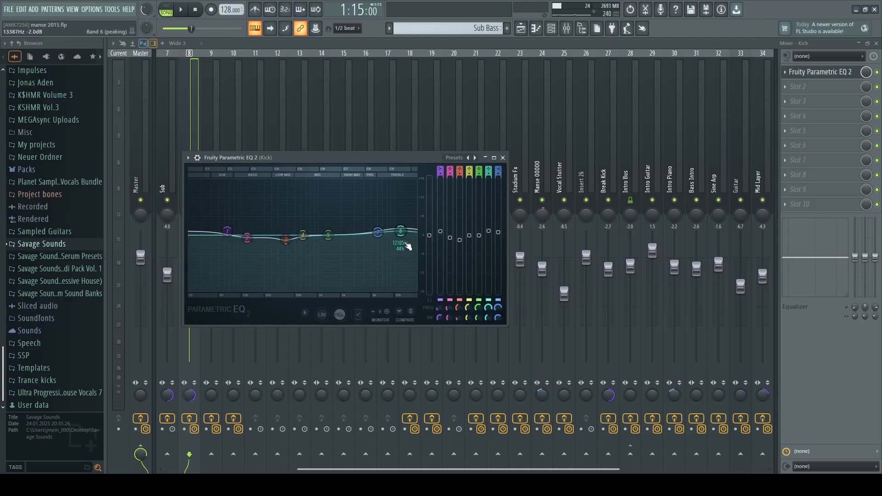
click(826, 73)
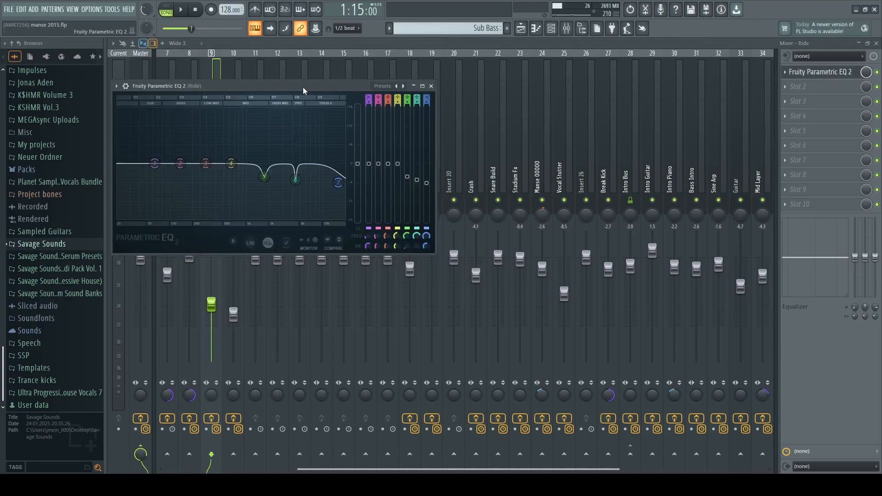
drag(304, 91, 369, 118)
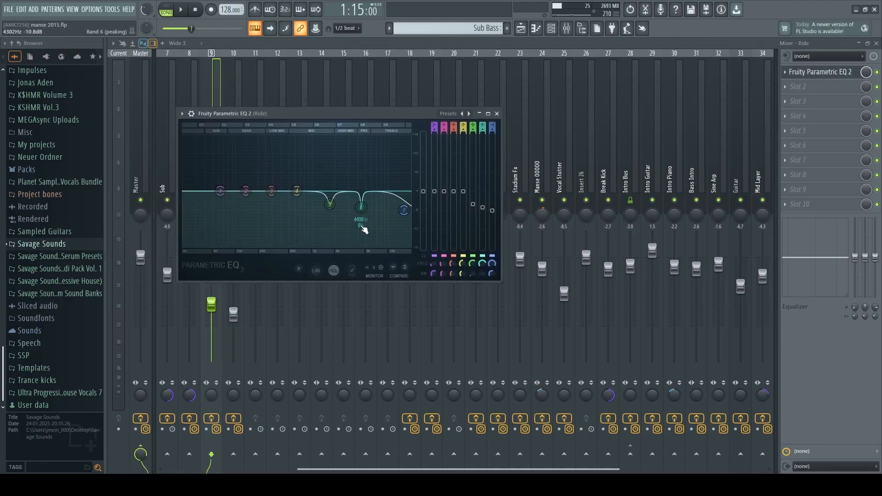
key(Escape)
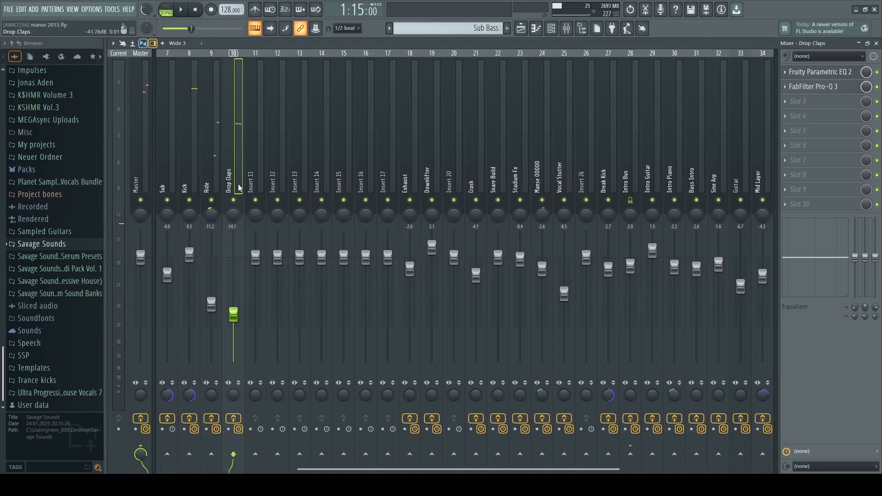
Inspect the Drop Claps track's Fruity Parametric EQ 2 and FabFilter Pro-Q 3, auditioning the 1516 Hz band, and return to the playlist
click(827, 72)
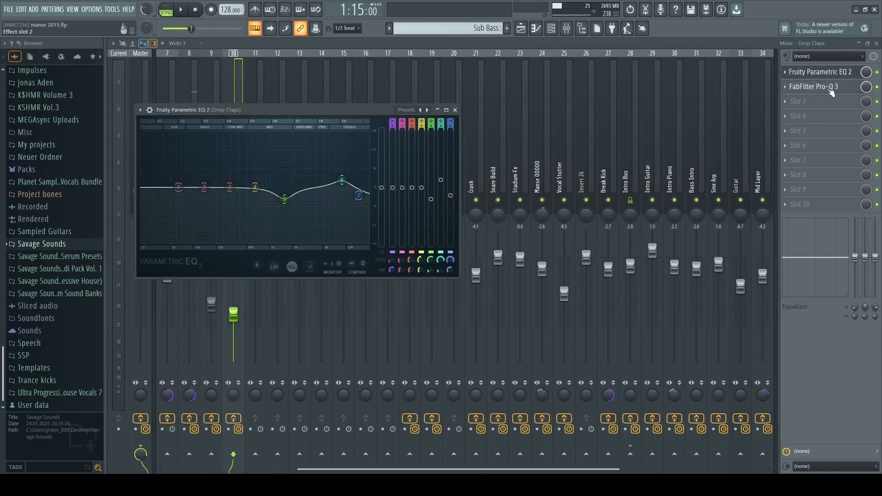
click(827, 87)
mouse_move(447, 292)
key(space)
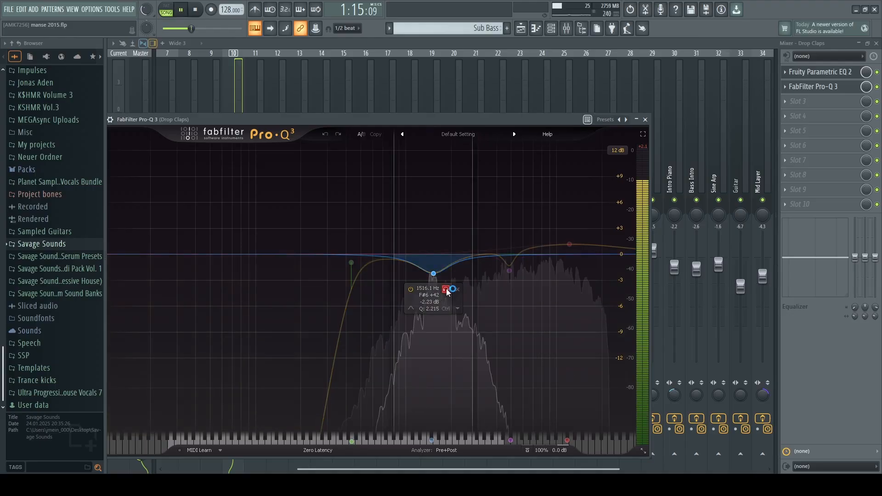
key(space)
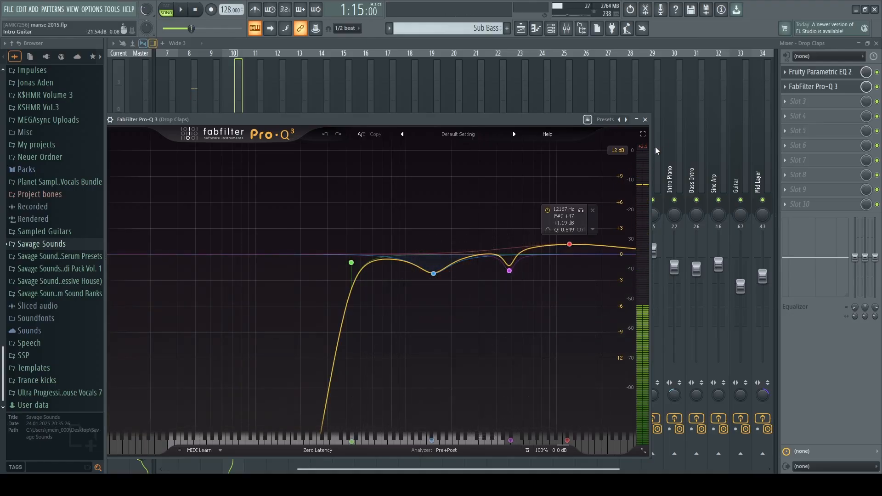
click(645, 120)
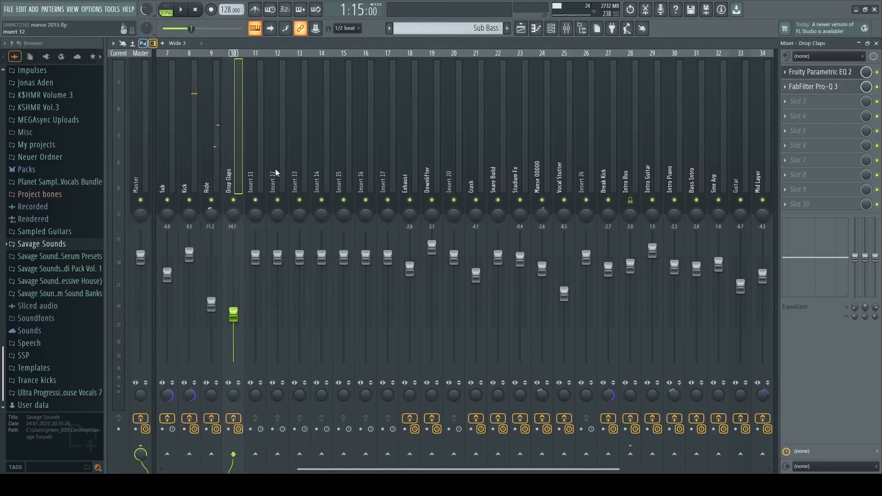
click(525, 31)
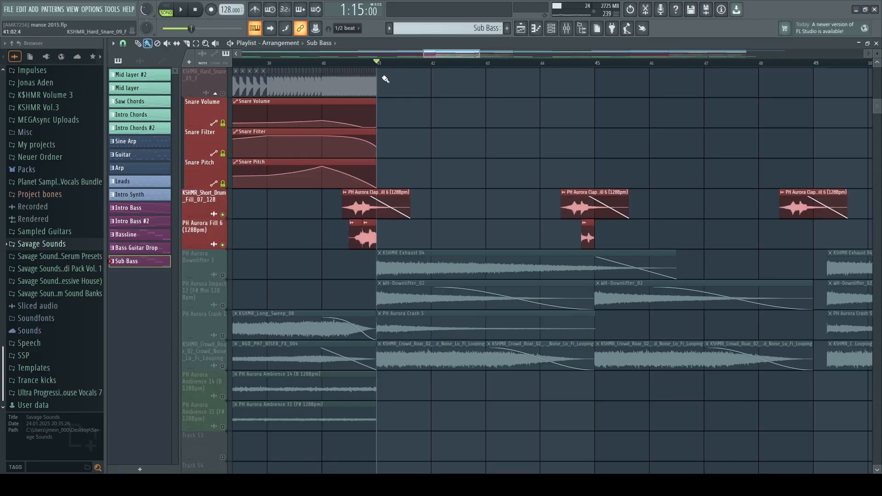
Play the soloed clap fill and drum fill tracks from bar 44, and stop playback near bar 56
click(546, 67)
scroll(620, 69, up, 5)
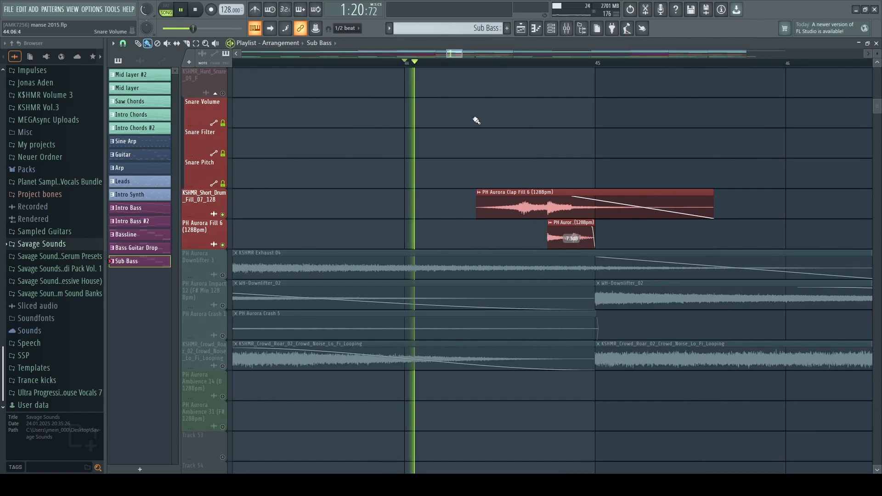
scroll(460, 53, down, 5)
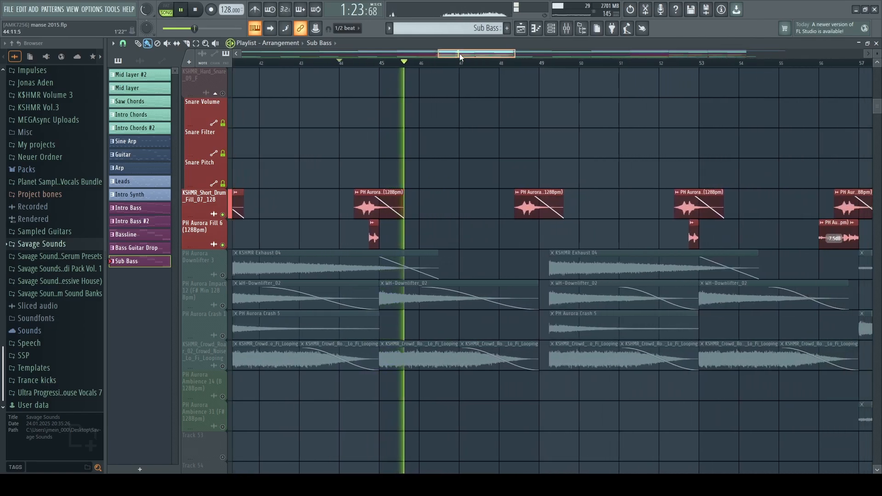
drag(459, 53, 497, 54)
key(space)
Audition the PH Aurora fills at the end of the drop from bar 56, and stop playback
click(550, 64)
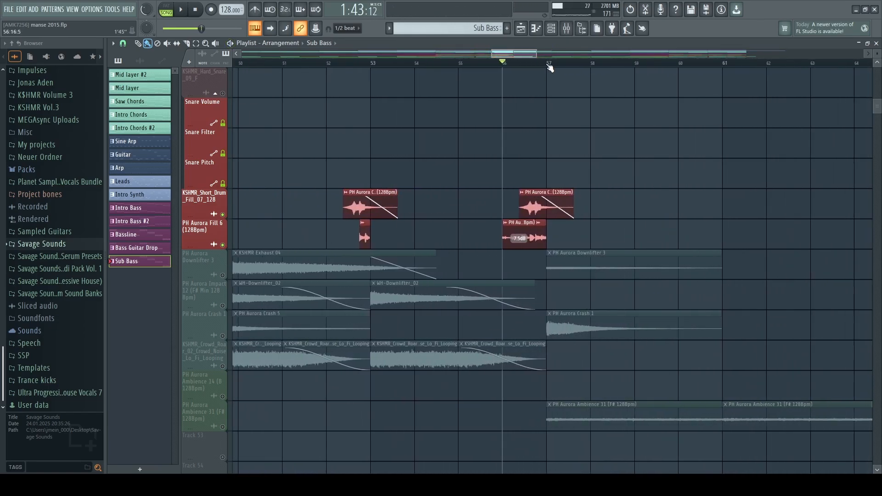
scroll(550, 68, up, 4)
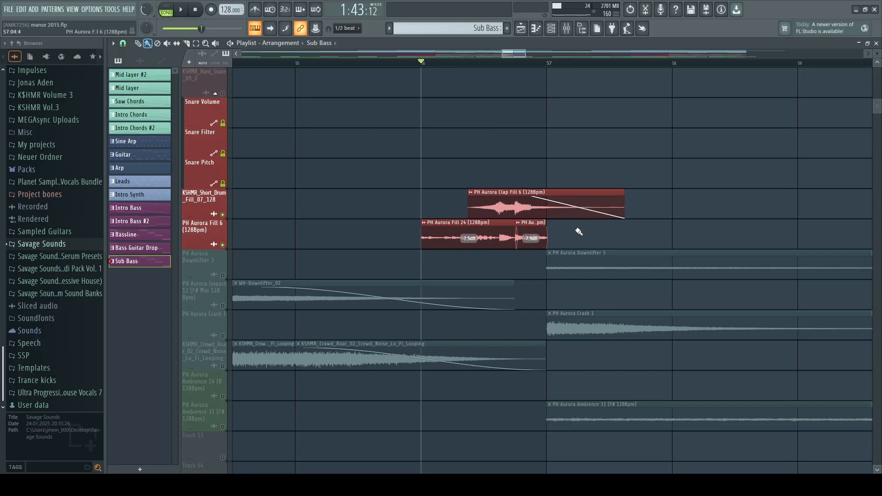
key(space)
scroll(526, 66, down, 5)
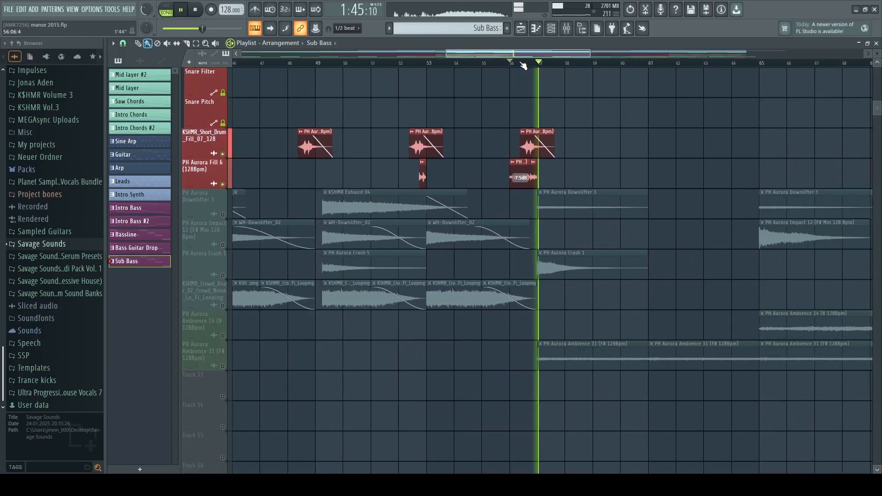
key(space)
Solo the downlifter, impact, crash and crowd roar effects tracks and play them from bar 41
scroll(515, 64, down, 6)
scroll(571, 157, down, 1)
scroll(580, 159, up, 2)
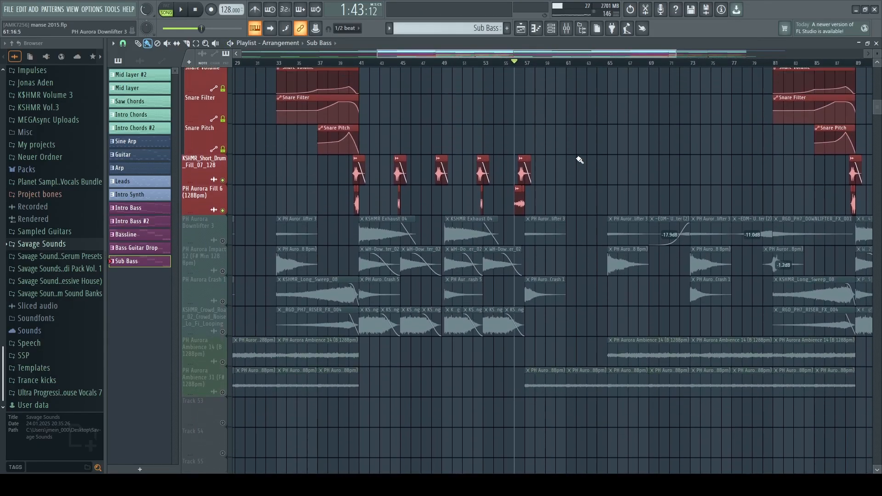
scroll(580, 160, down, 1)
scroll(458, 242, up, 4)
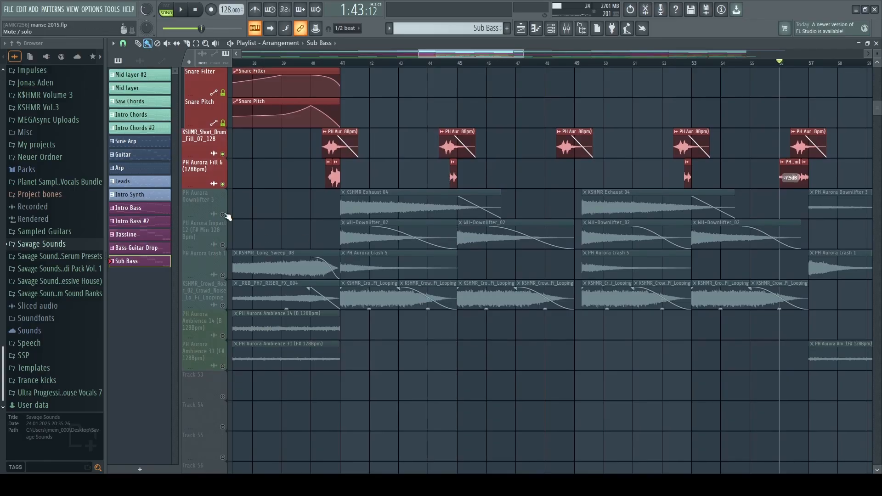
right_click(223, 215)
click(223, 245)
click(223, 275)
click(223, 305)
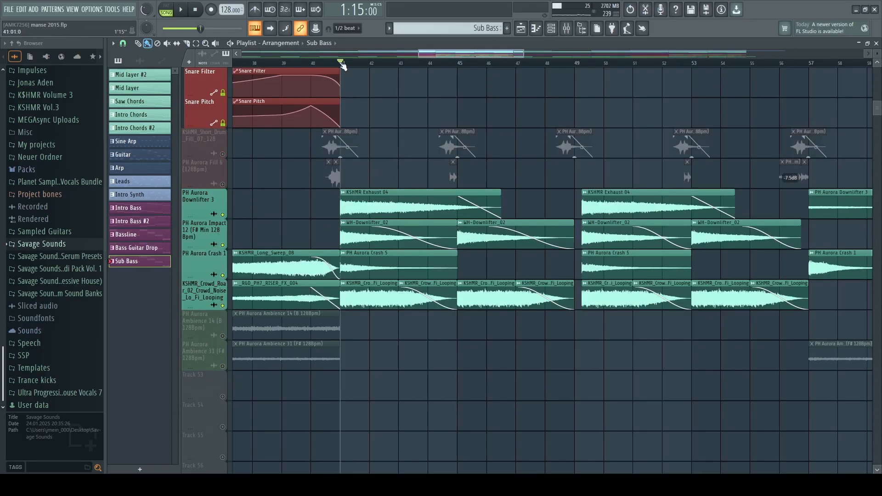
key(space)
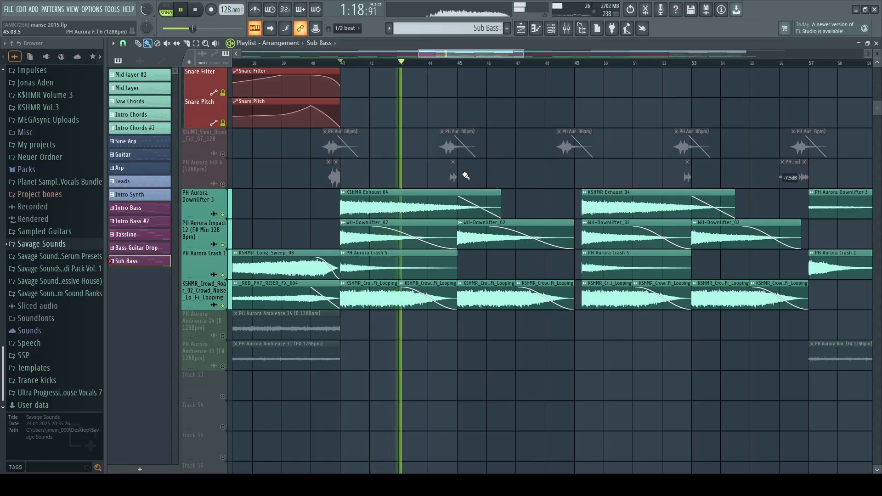
Inspect the Exhaust mixer track's Fruity Parametric EQ 2 and the Downlifter track's effect slots, and return to the playlist
click(567, 29)
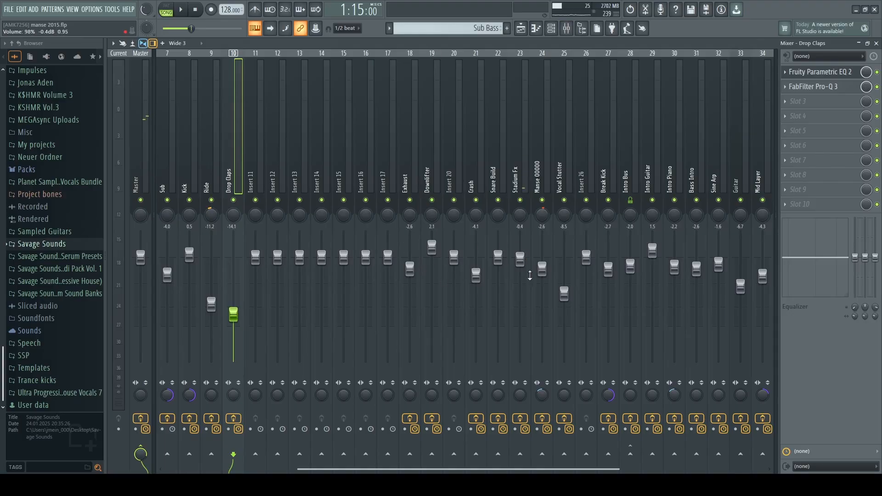
click(417, 173)
click(813, 72)
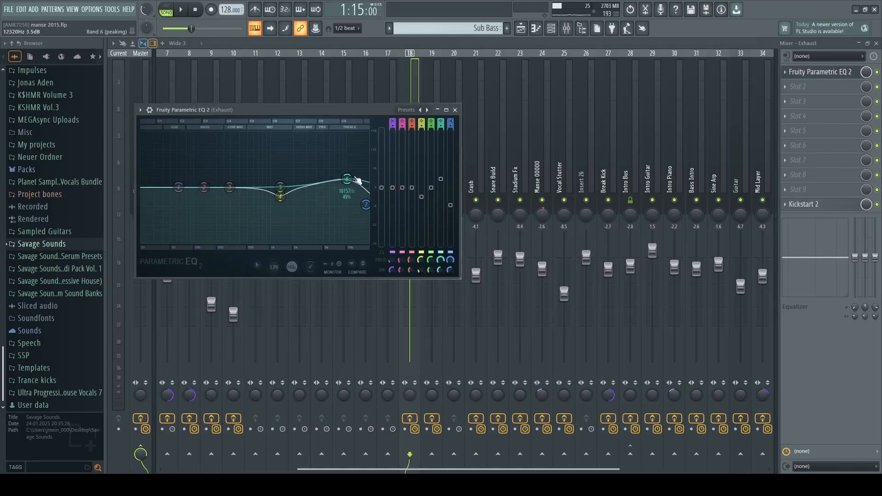
click(456, 110)
click(432, 181)
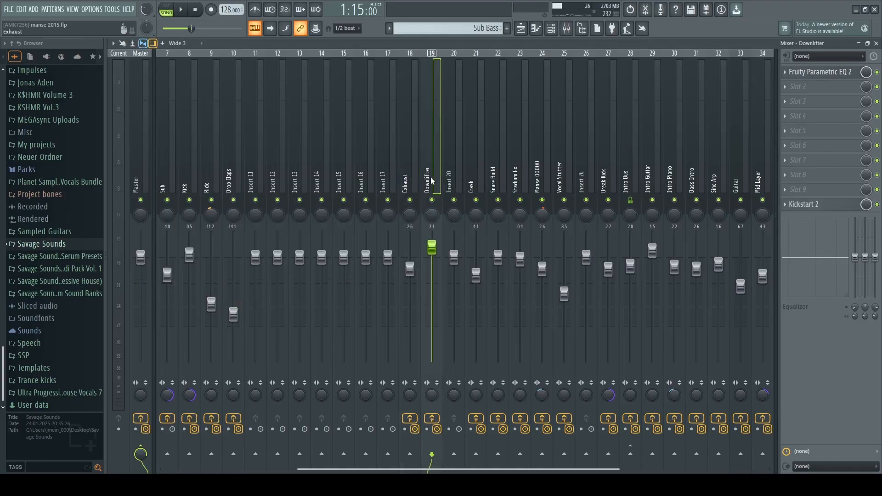
click(543, 174)
click(441, 178)
click(521, 28)
Mute the effects tracks and enable the "ball scream with harmo" and Manse_Vocal_Loop tracks with the drop's leads, chords, arp and bass
scroll(478, 91, up, 3)
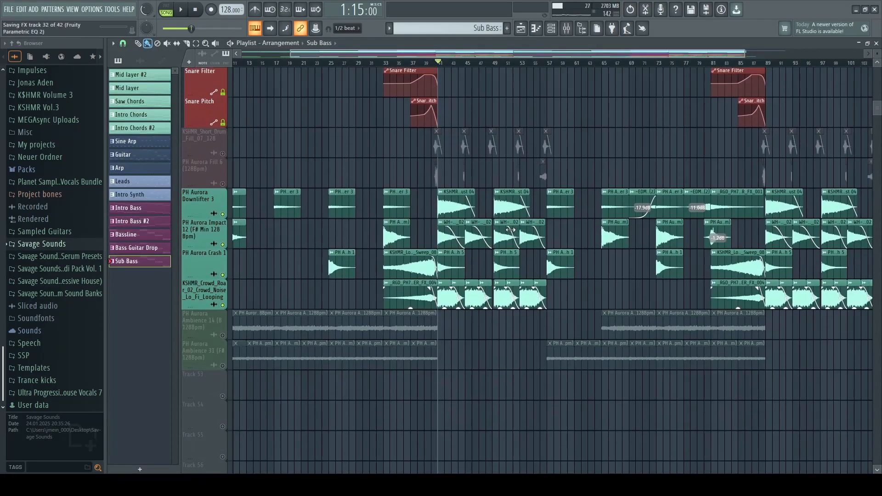
scroll(475, 66, up, 5)
scroll(214, 223, up, 5)
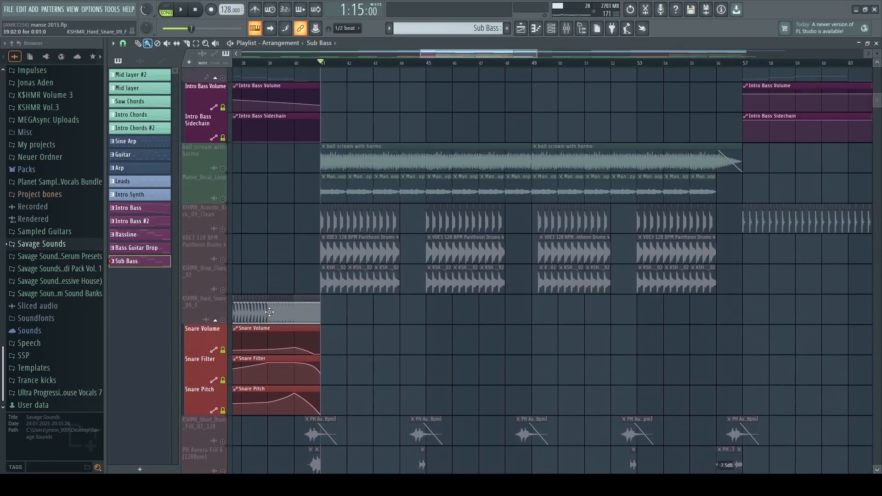
click(223, 215)
click(223, 184)
scroll(297, 244, up, 4)
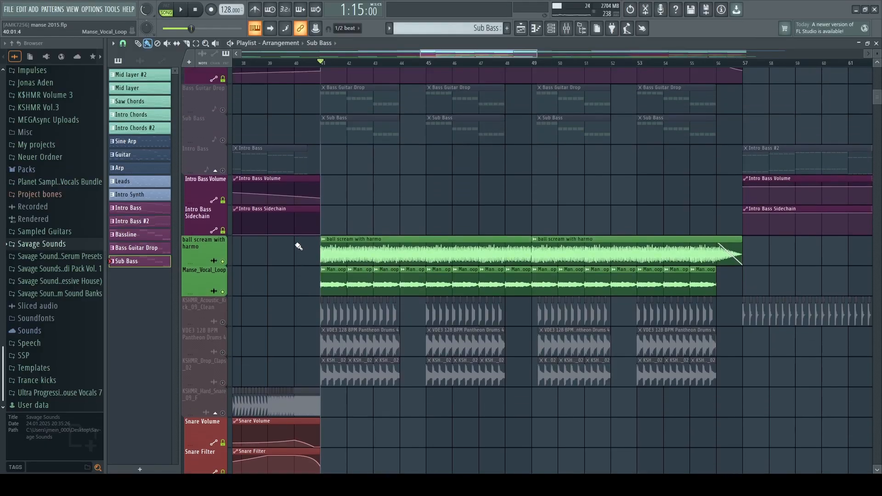
scroll(228, 187, up, 10)
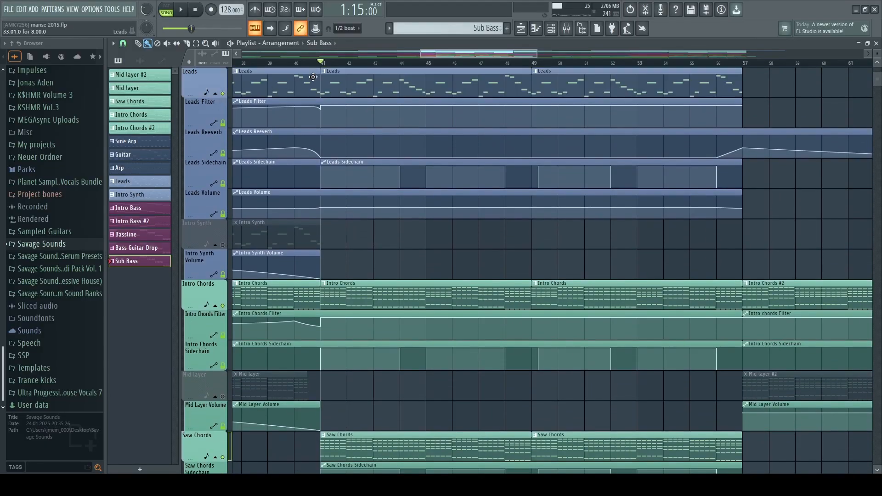
Play the drop's melodic, bass and vocal layers together from bar 41 and review their tracks down the arrangement
key(space)
scroll(711, 253, down, 10)
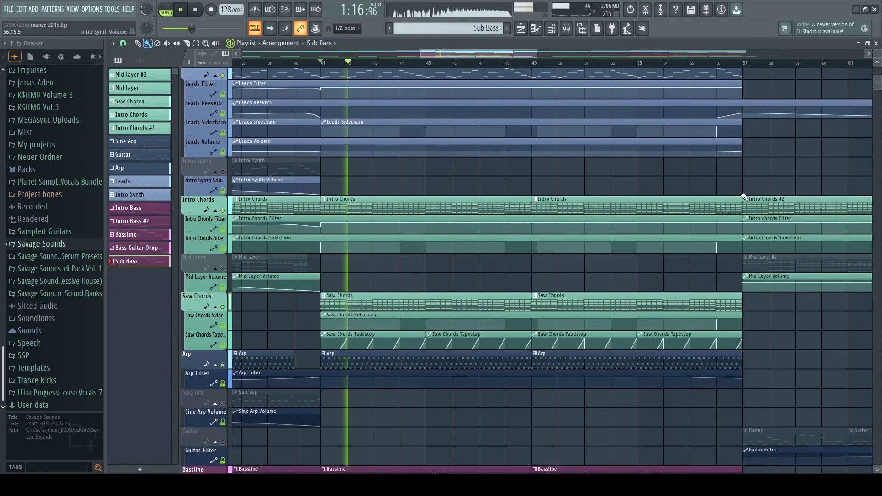
scroll(712, 253, down, 12)
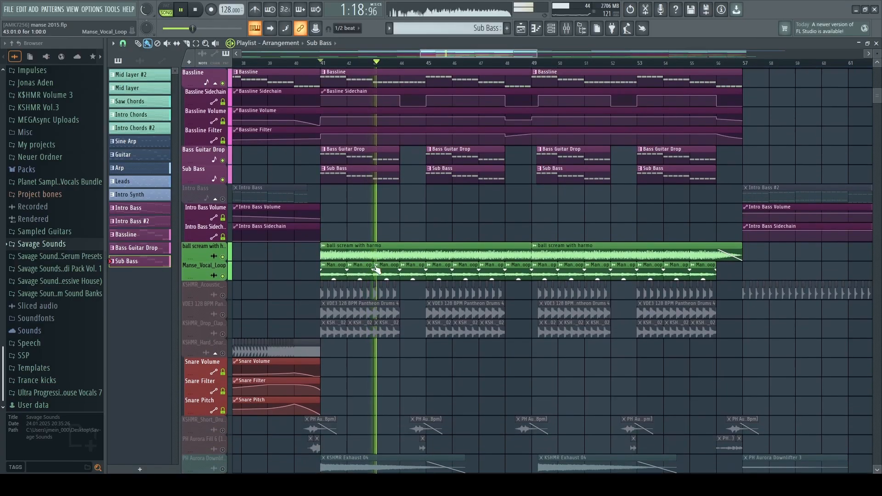
scroll(383, 266, down, 1)
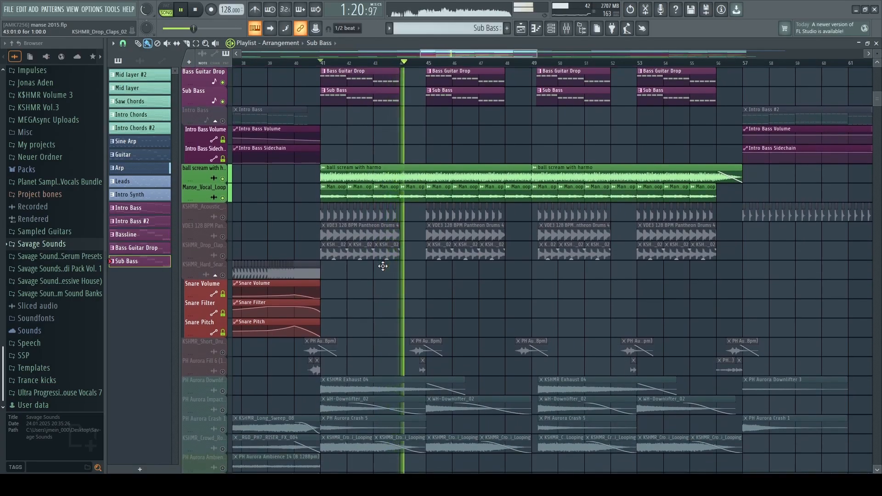
Stop playback and enable the drop's kick, drum loop, clap, fill, downlifter, impact, crash and crowd roar tracks
key(space)
scroll(232, 187, down, 2)
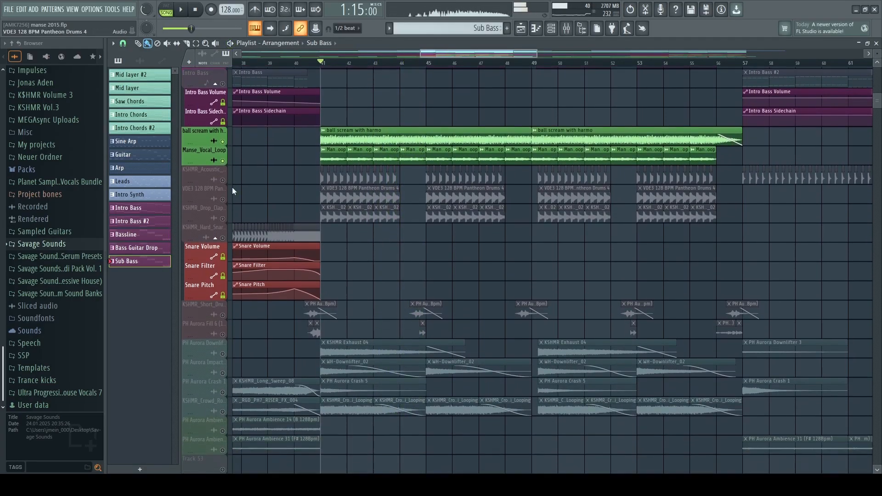
scroll(227, 221, down, 4)
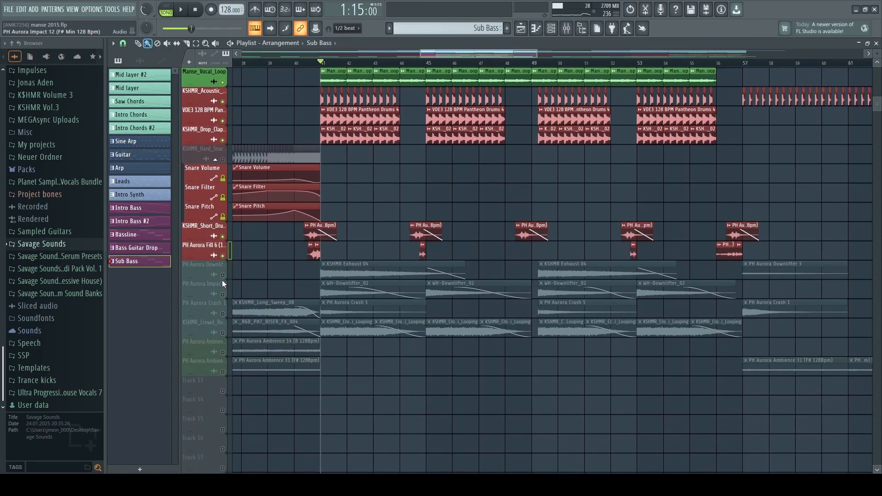
click(224, 294)
scroll(227, 336, down, 2)
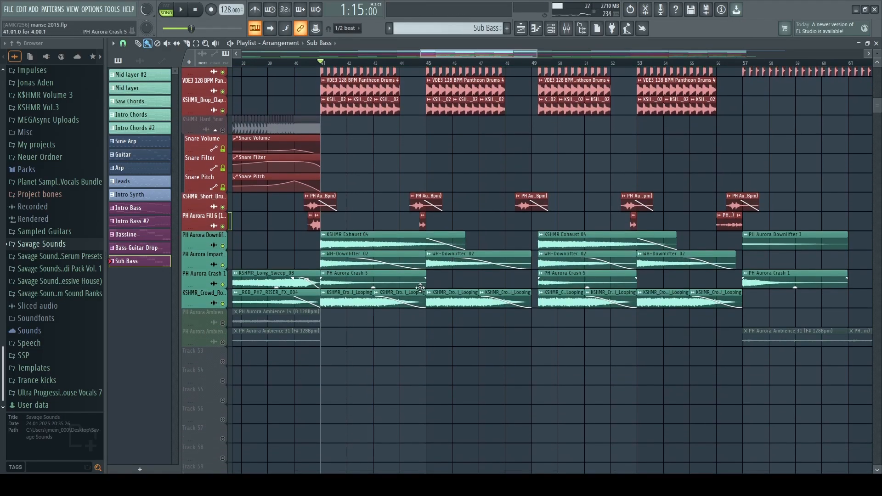
Play the drop from bar 41 with all its layers enabled and review the tracks from leads to drums
scroll(533, 294, up, 8)
key(space)
scroll(545, 287, up, 17)
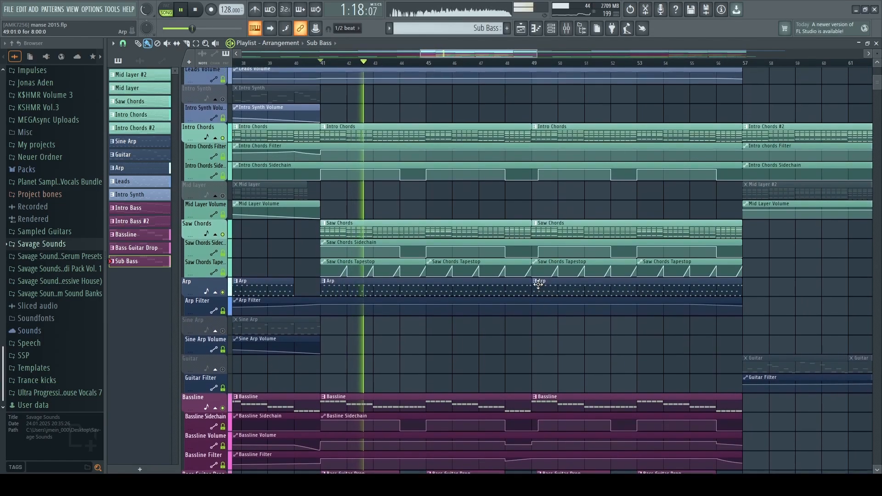
scroll(541, 286, down, 4)
scroll(540, 286, down, 3)
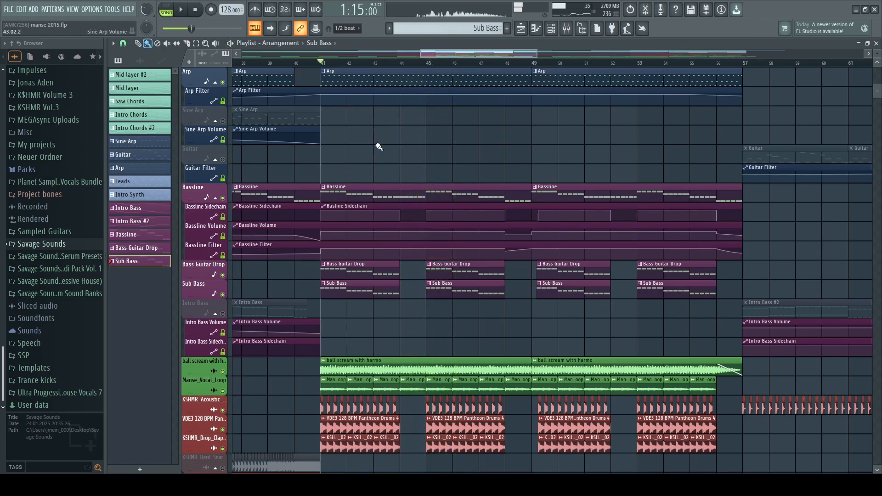
Examine the Bassline automation and the gaps in the Bass Guitar Drop, Sub Bass and drum clips around bar 44
ctrl+scroll(498, 161, up, 3)
scroll(491, 167, down, 4)
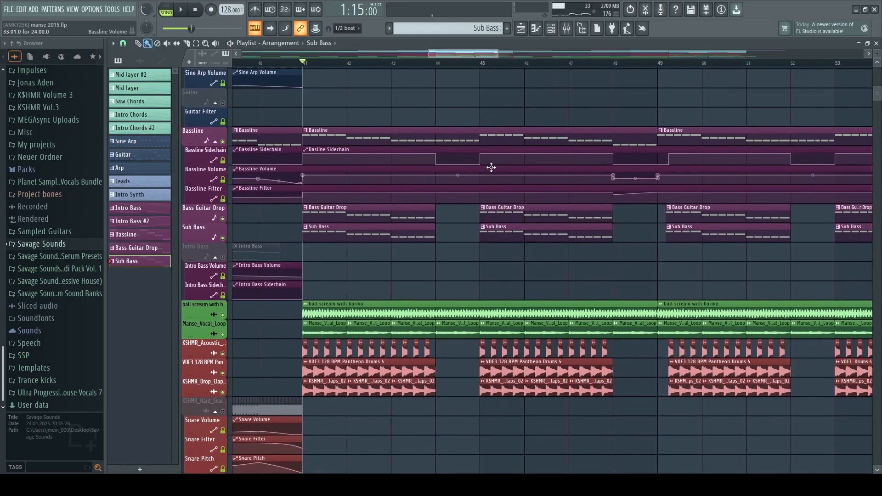
scroll(479, 216, down, 1)
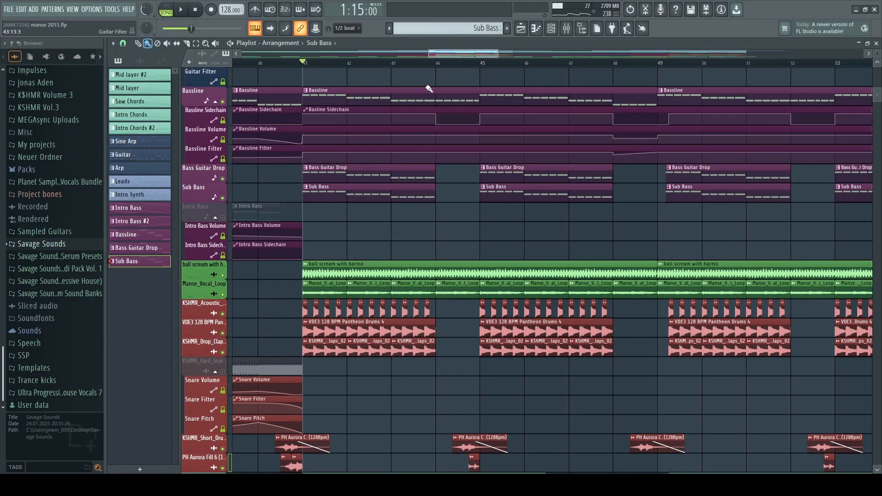
ctrl+scroll(453, 183, up, 1)
scroll(451, 211, up, 3)
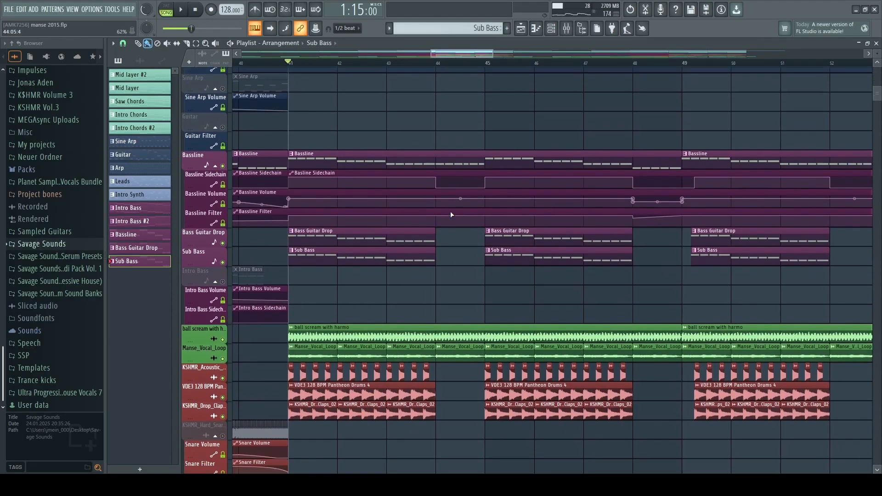
scroll(450, 210, down, 2)
scroll(453, 227, down, 1)
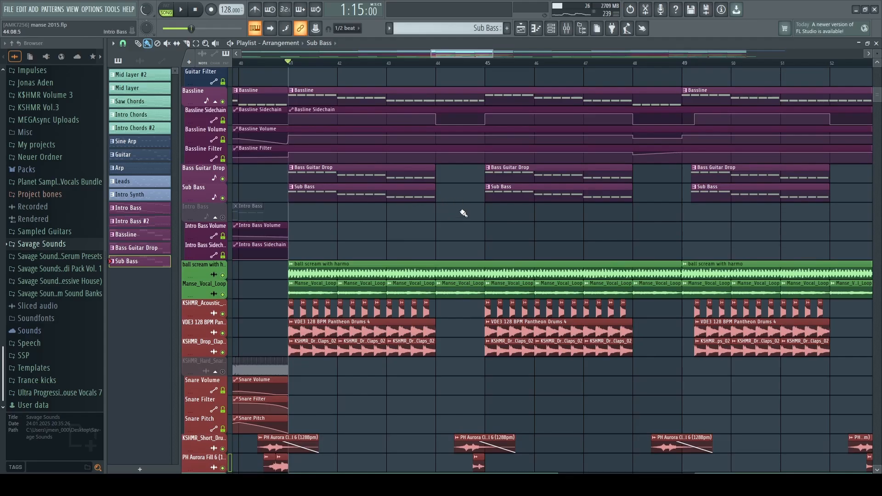
ctrl+scroll(475, 217, down, 2)
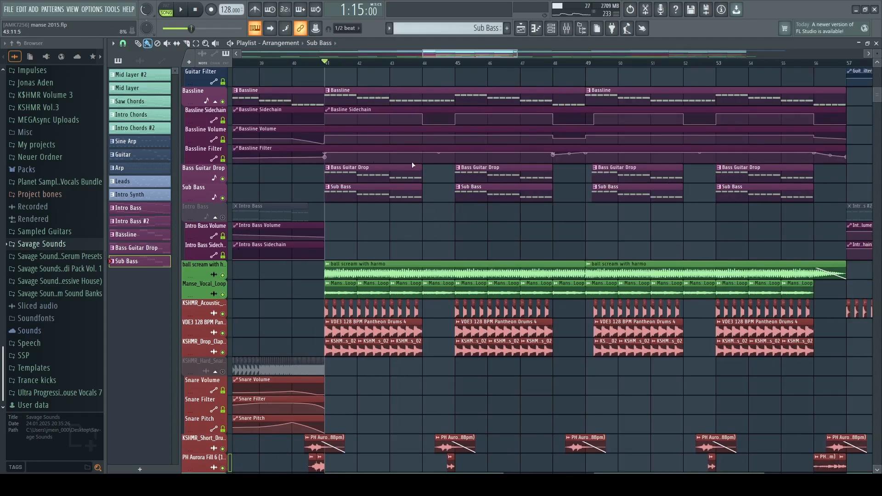
Enlarge the playlist tracks and examine the Strong High Pass and sidechain automation clips, placing the playhead at bar 43
scroll(441, 184, up, 3)
scroll(432, 164, up, 10)
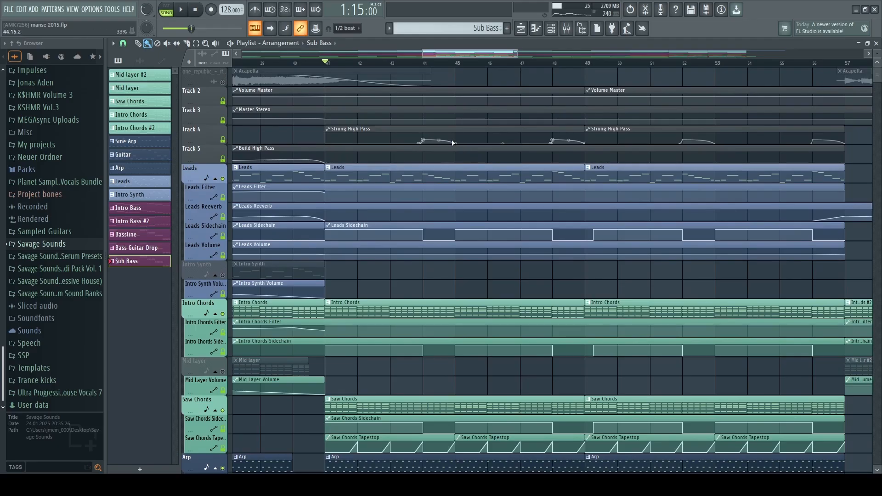
alt+scroll(403, 70, up, 2)
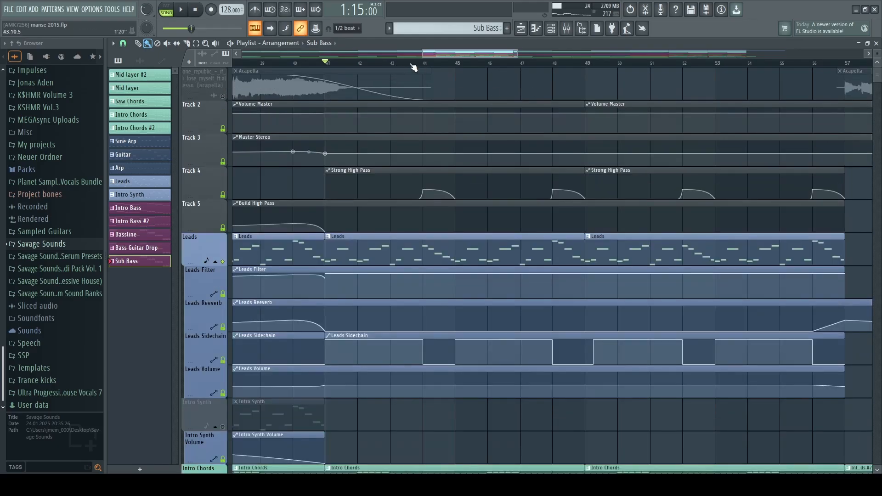
click(413, 64)
scroll(424, 136, down, 8)
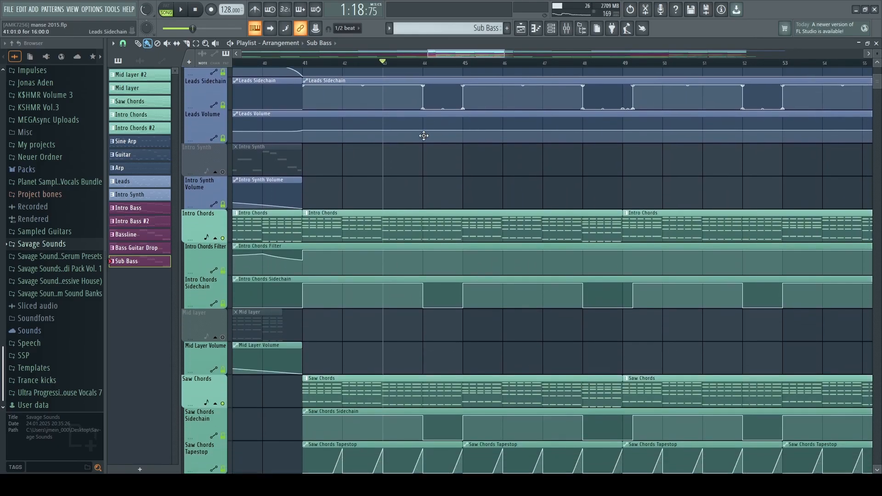
scroll(424, 135, down, 12)
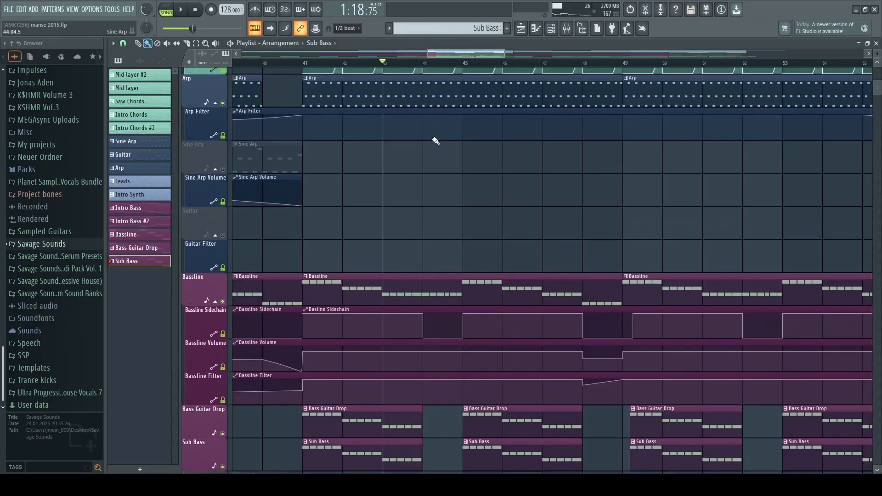
scroll(436, 140, up, 20)
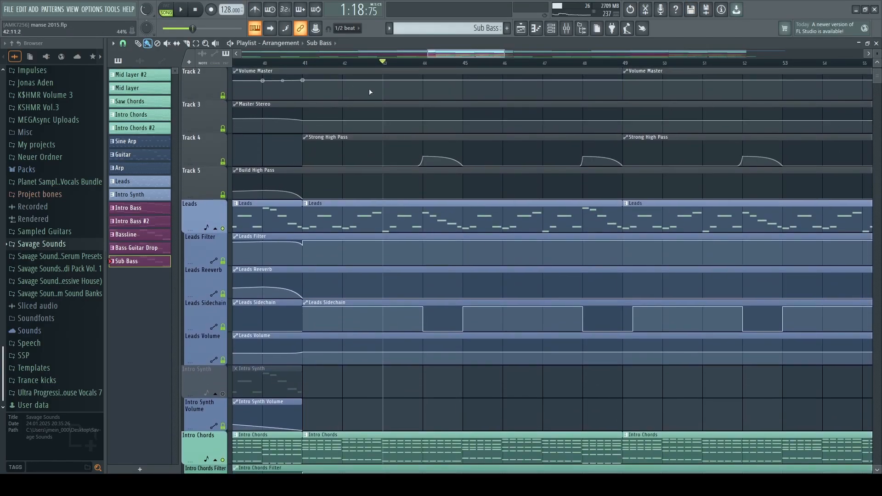
Inspect the high-pass band in the Master track's Fruity Parametric EQ 2 during playback, close the plugin and return to the playlist
key(F9)
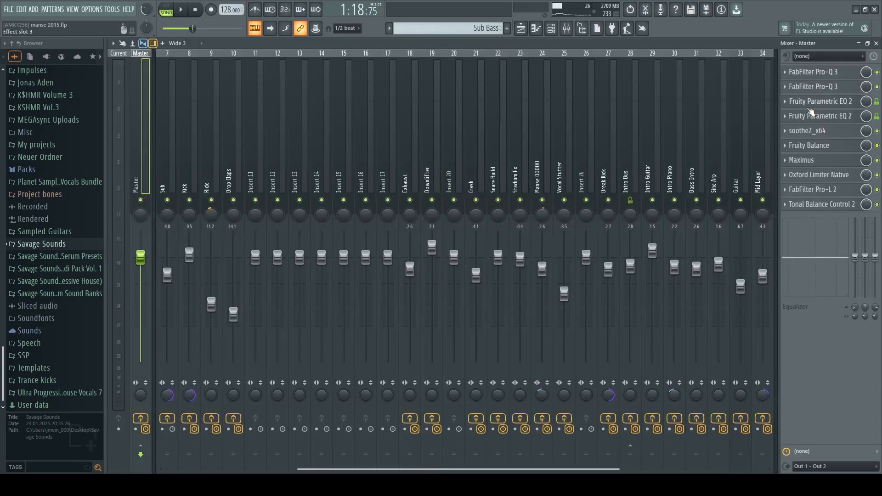
click(810, 111)
drag(326, 145, 389, 109)
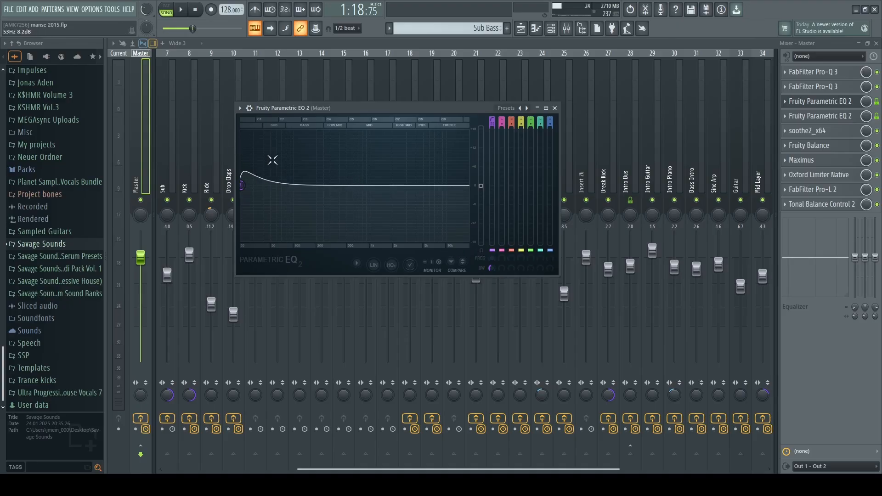
key(space)
mouse_move(241, 185)
mouse_down()
mouse_move(338, 185)
mouse_move(241, 185)
mouse_up()
key(space)
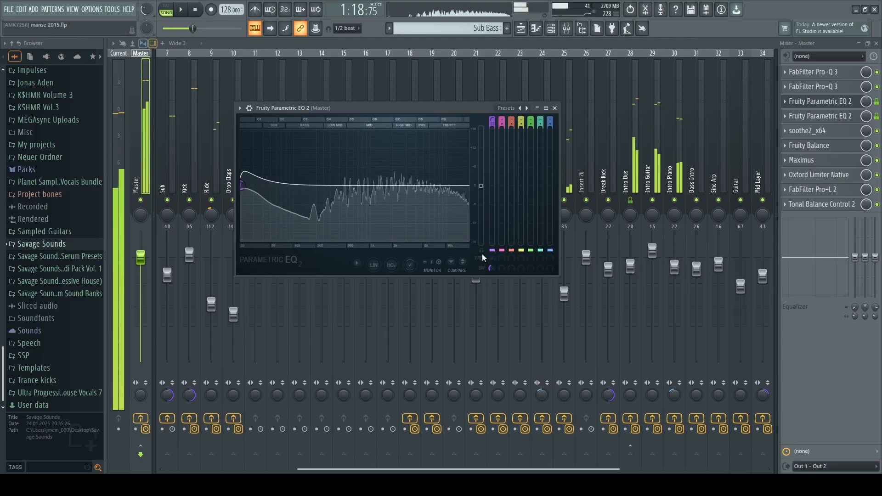
click(554, 108)
key(F5)
Examine the Bassline notes, volume and filter automation around bar 48 alongside the arp and chord tracks above
scroll(506, 250, down, 5)
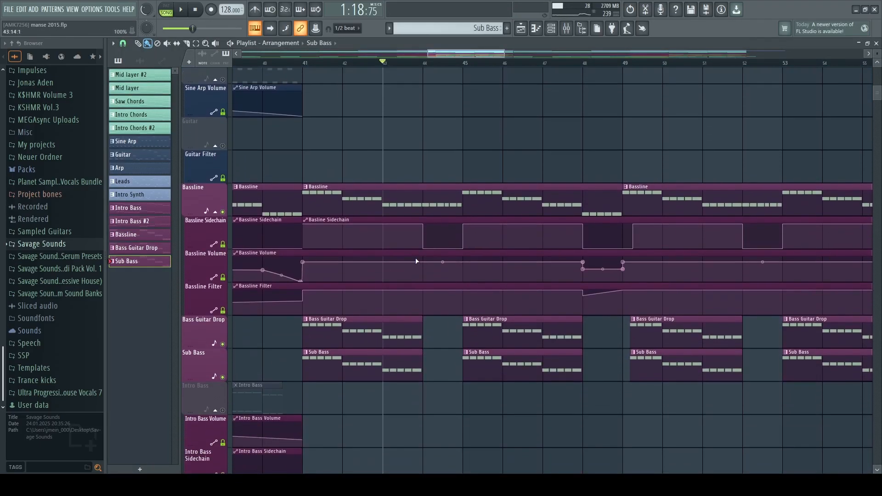
scroll(495, 256, up, 1)
scroll(630, 69, up, 3)
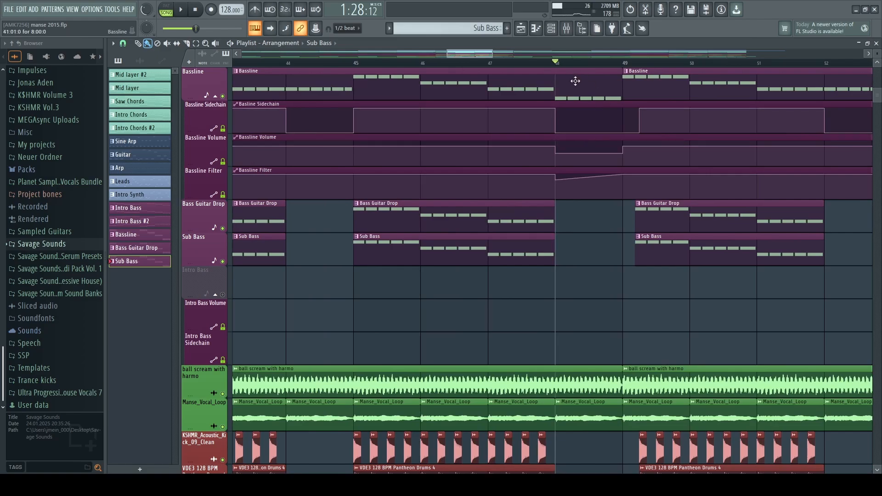
scroll(576, 81, down, 2)
scroll(597, 207, up, 6)
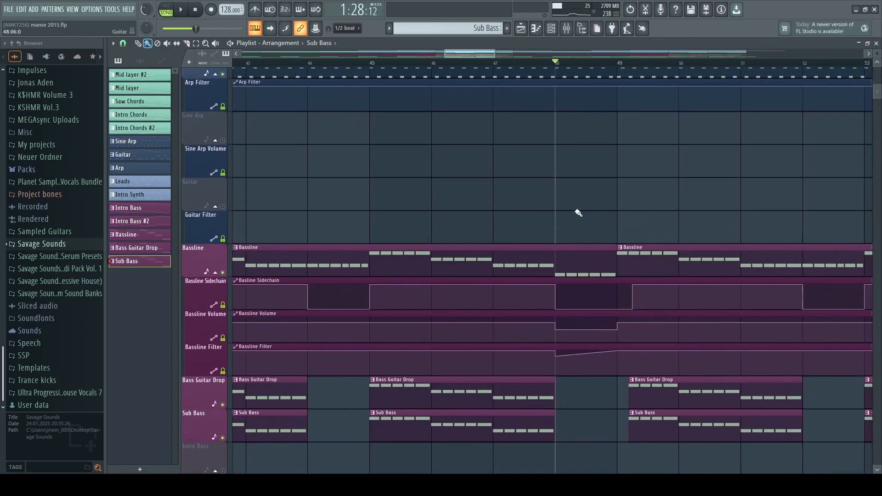
scroll(578, 212, down, 10)
scroll(587, 242, up, 6)
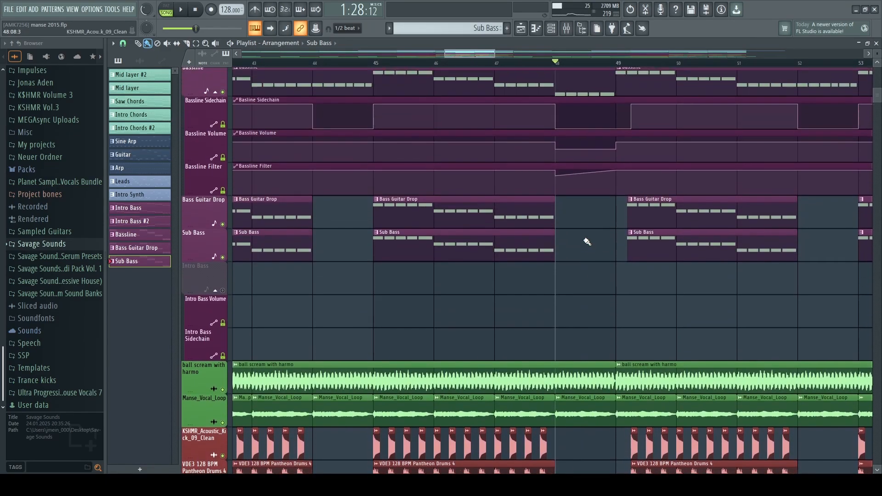
scroll(587, 242, up, 8)
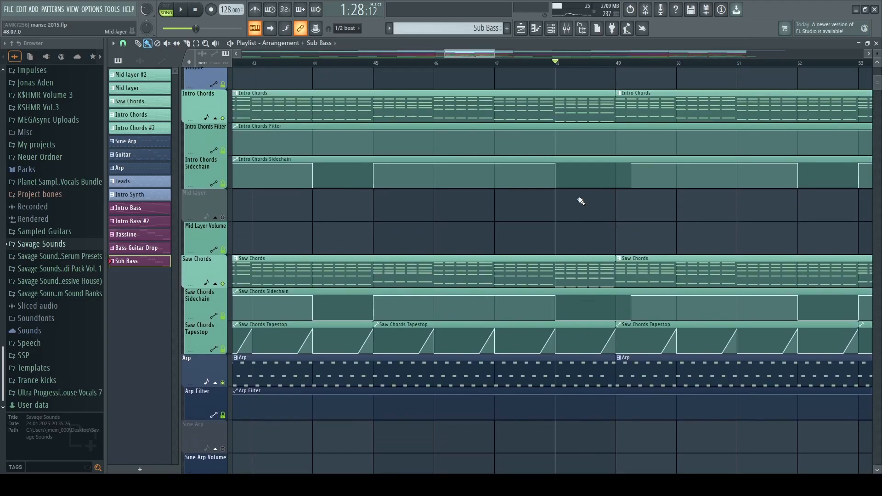
scroll(582, 201, up, 4)
Review the drop's leads, chords, bass, vocals, fills and effects through to bar 57
ctrl+scroll(598, 221, down, 3)
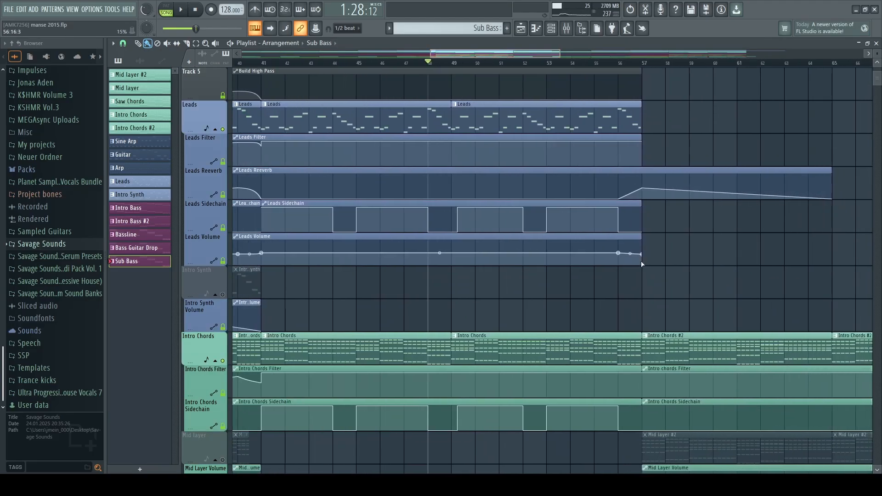
scroll(652, 129, down, 8)
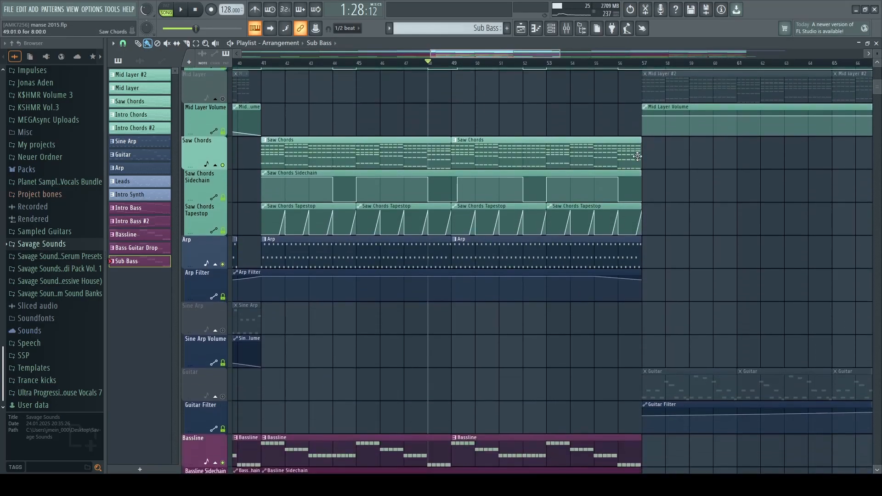
scroll(637, 168, down, 8)
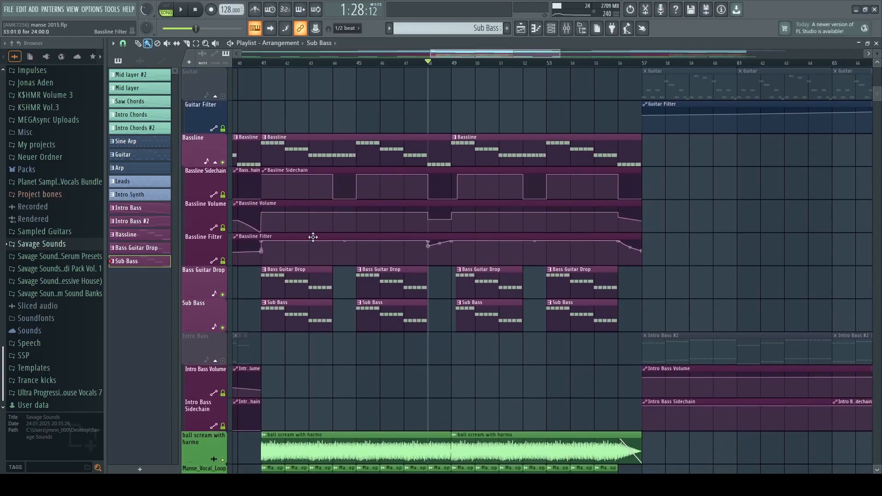
scroll(652, 216, down, 12)
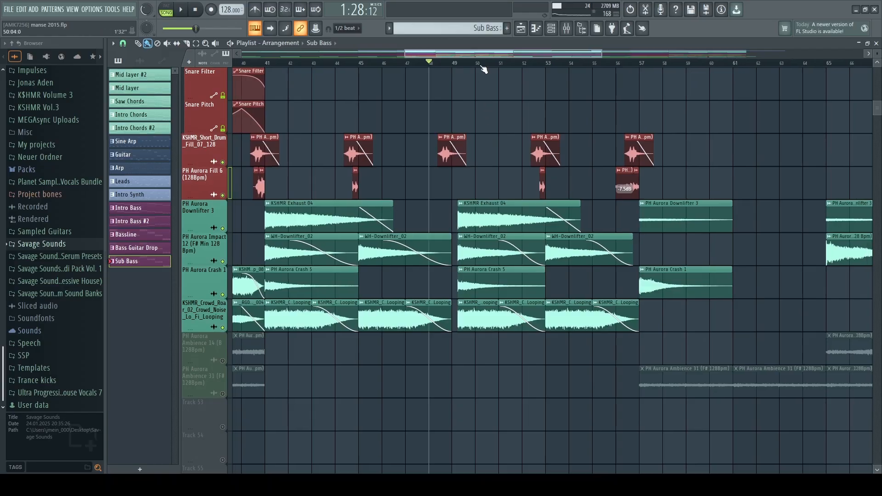
scroll(487, 140, up, 9)
scroll(523, 200, up, 5)
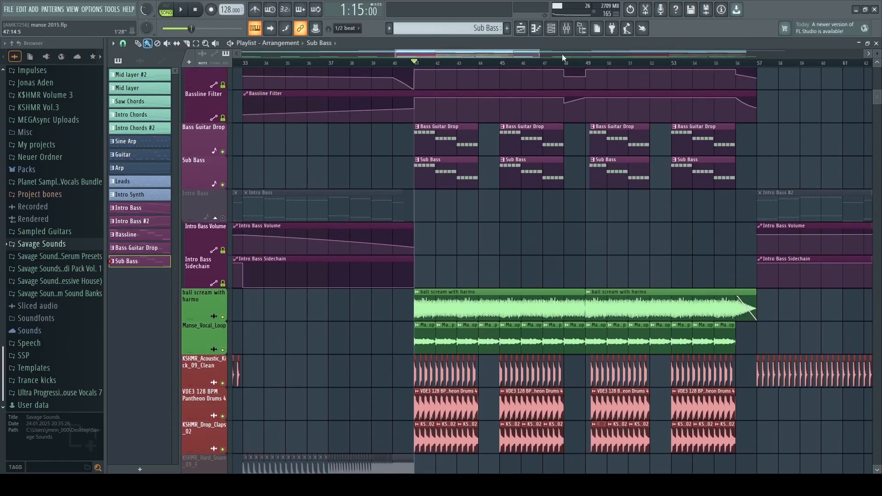
Open the Master track's first FabFilter Pro-Q 3 and select its three midrange bell bands
key(F9)
click(813, 71)
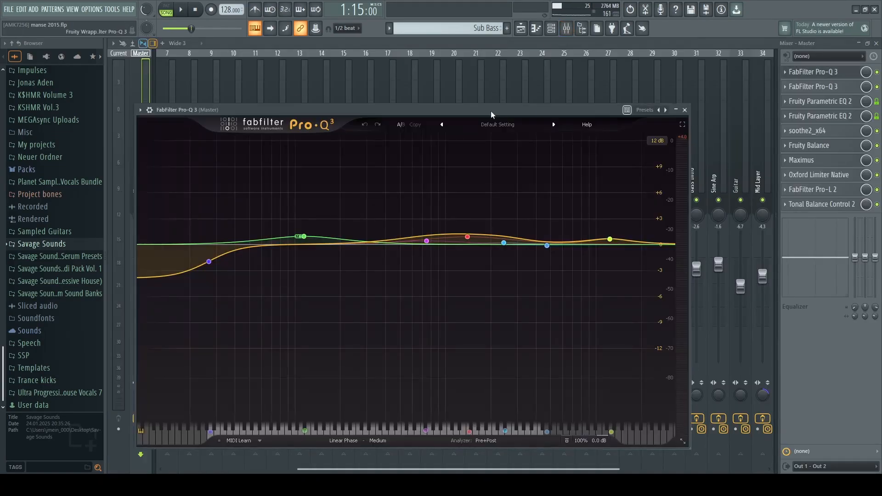
drag(491, 111, 495, 84)
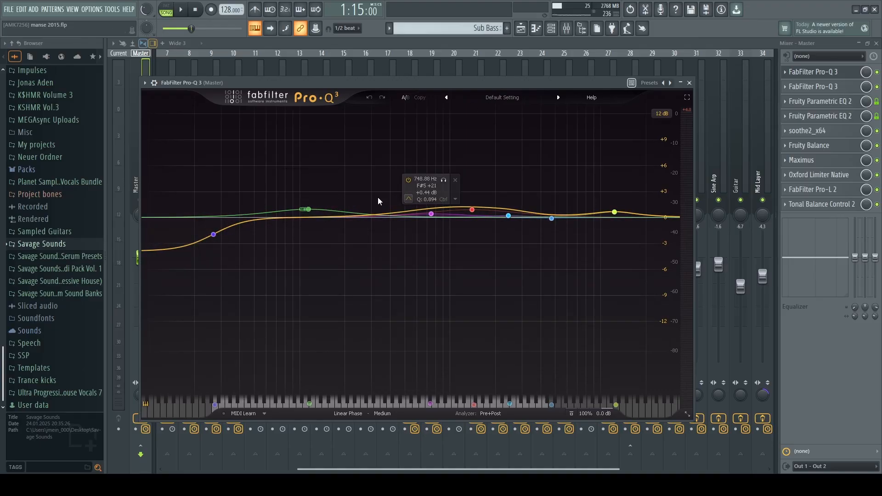
drag(377, 191, 546, 266)
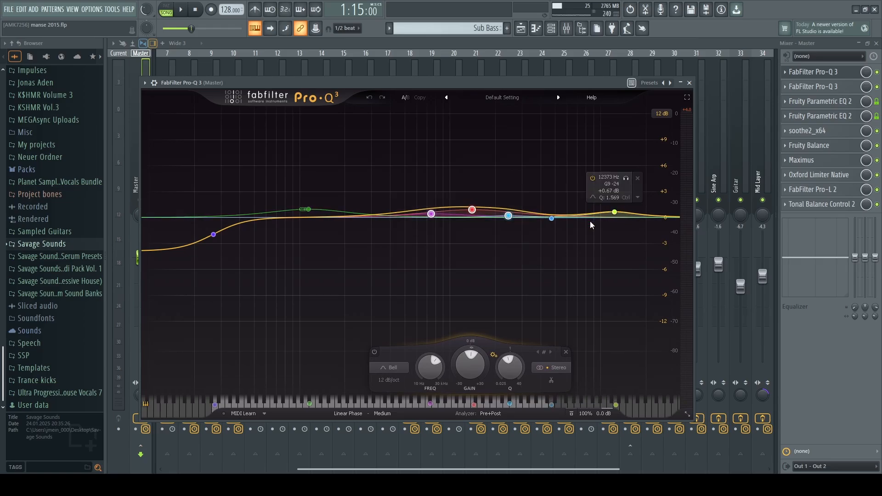
Play the drop and solo the Pro-Q 3 bands at 12373 Hz, 2439.4 Hz, 1393.7 Hz and 748.88 Hz in turn
key(space)
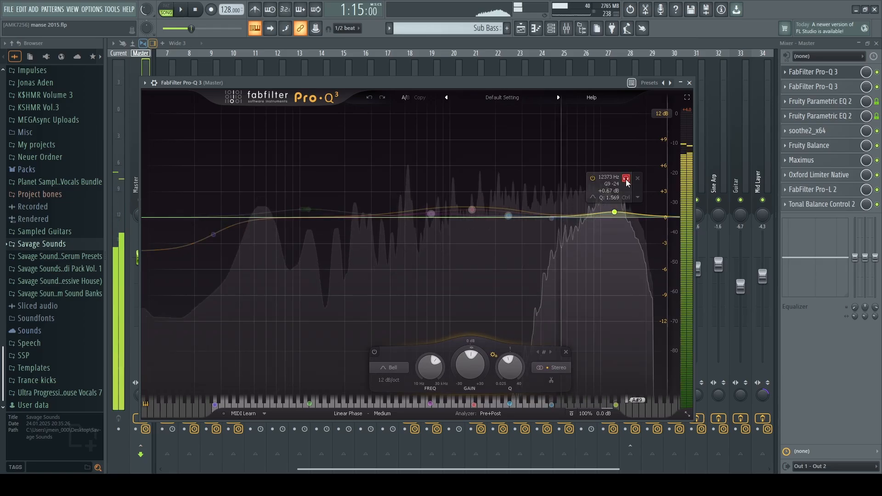
click(521, 183)
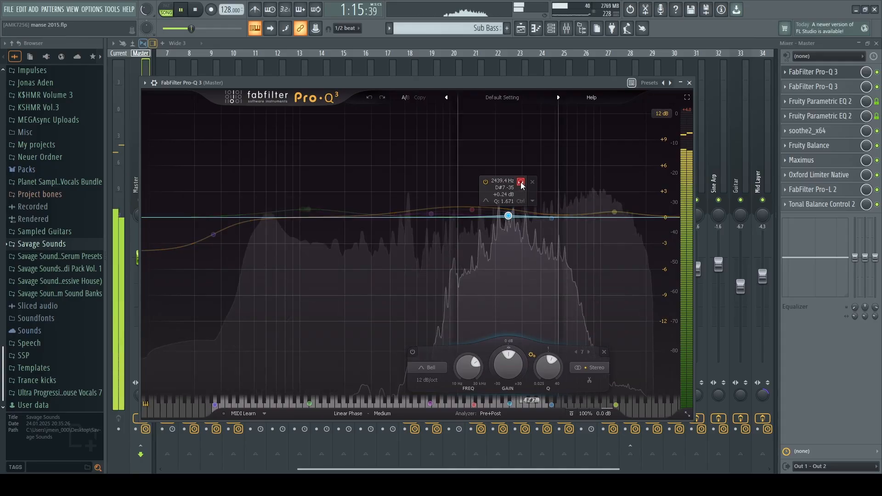
click(484, 176)
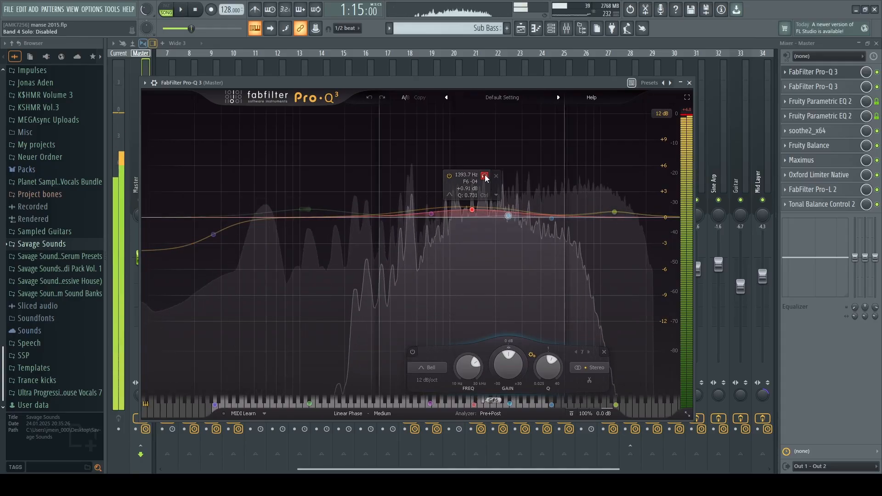
click(432, 214)
click(443, 181)
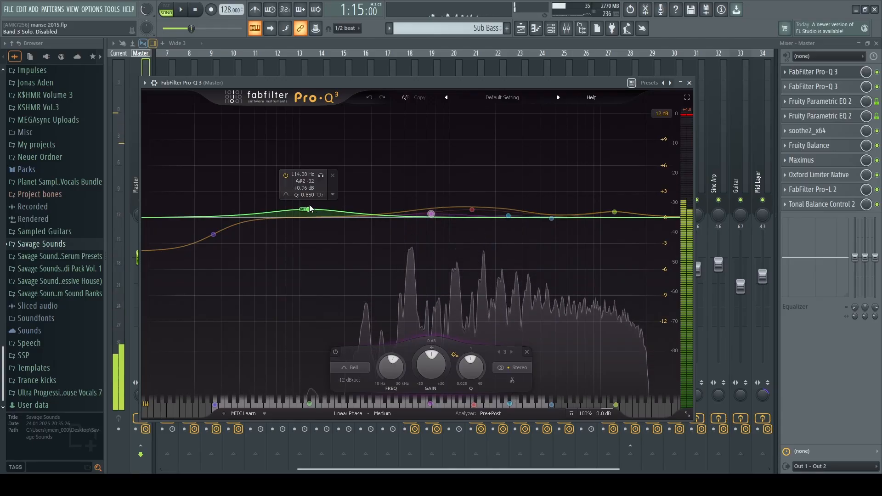
Solo the 114.38 Hz band in the Master's first Pro-Q 3 and audition it during playback
click(321, 175)
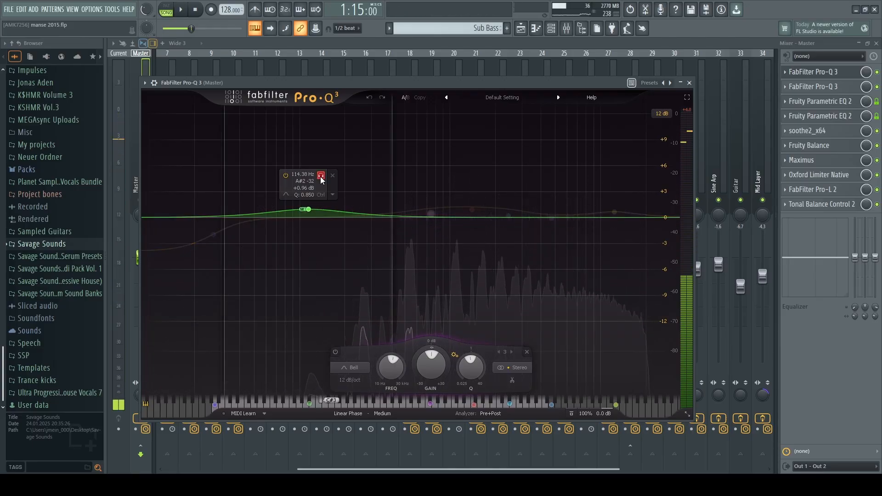
key(space)
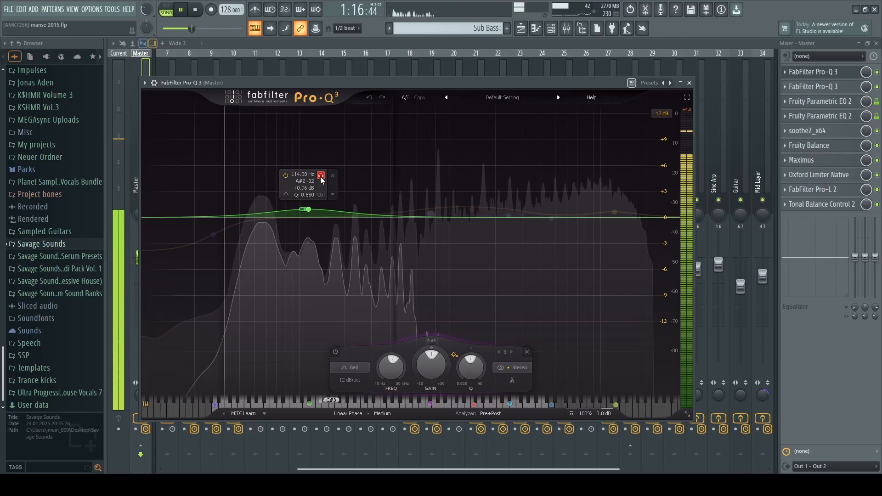
key(space)
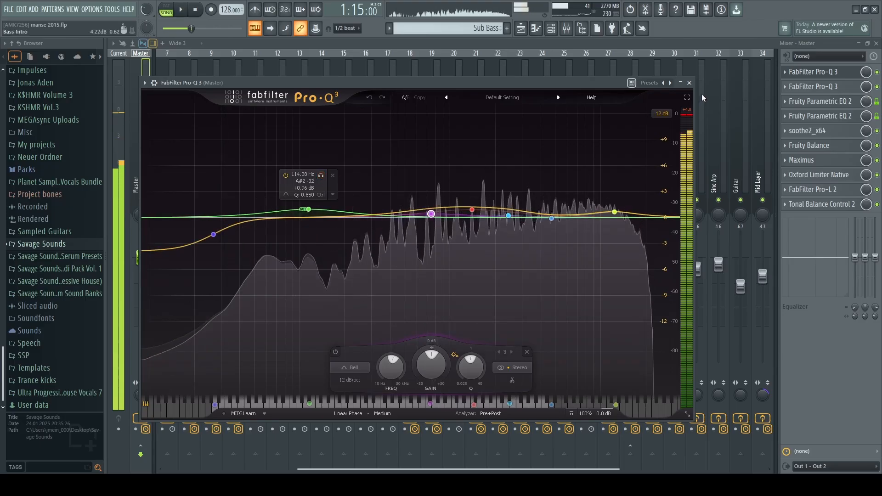
Open the Master's second Pro-Q 3 and audition its 545.80 Hz and 843.93 Hz bands soloed while the drop plays
click(830, 87)
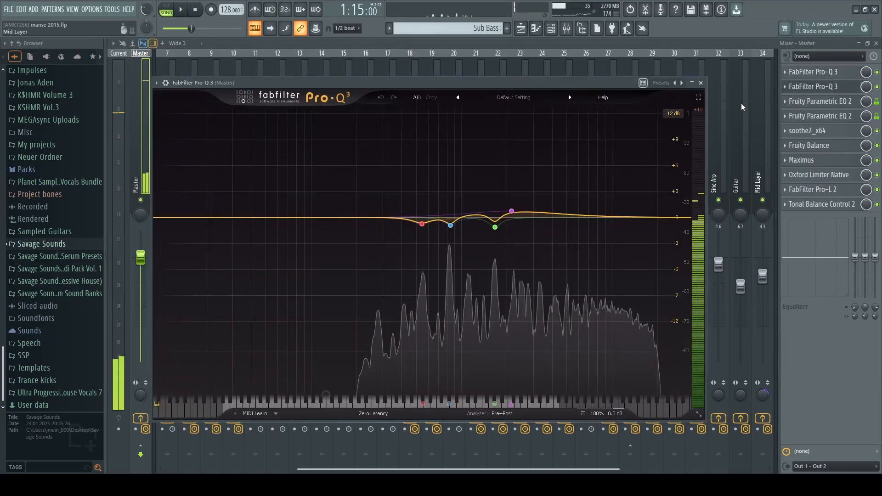
mouse_move(512, 210)
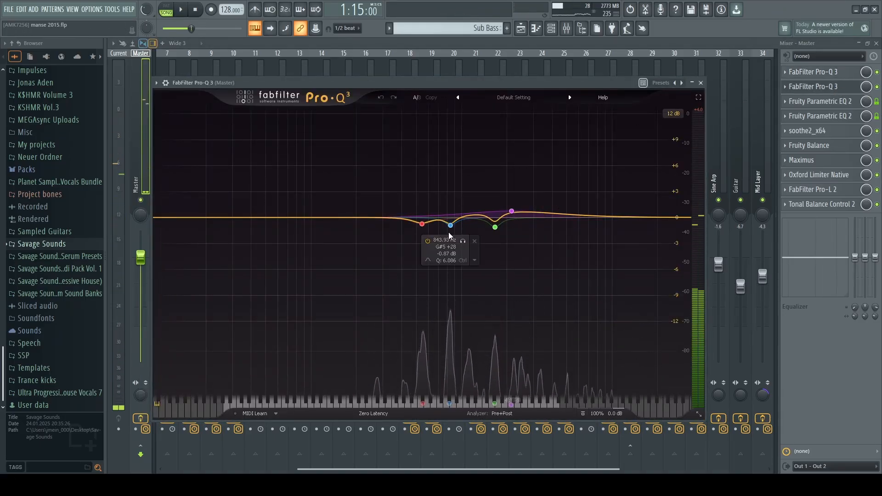
click(422, 224)
key(space)
click(435, 240)
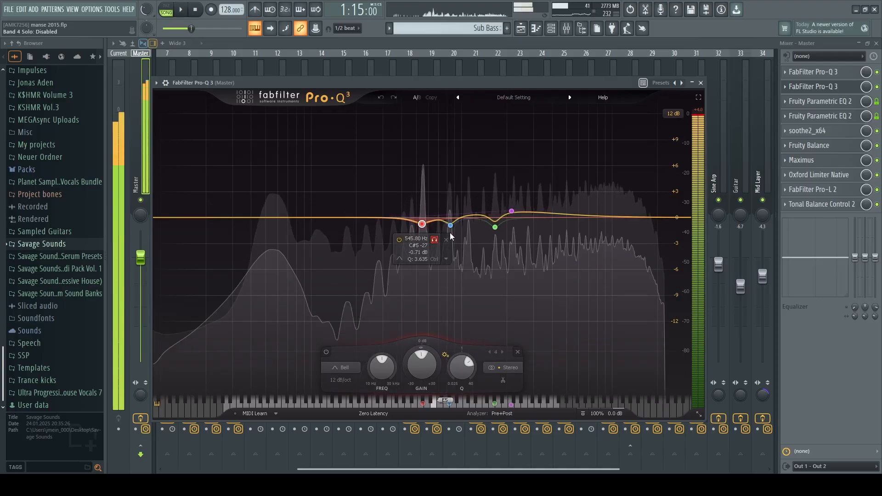
click(451, 226)
click(463, 241)
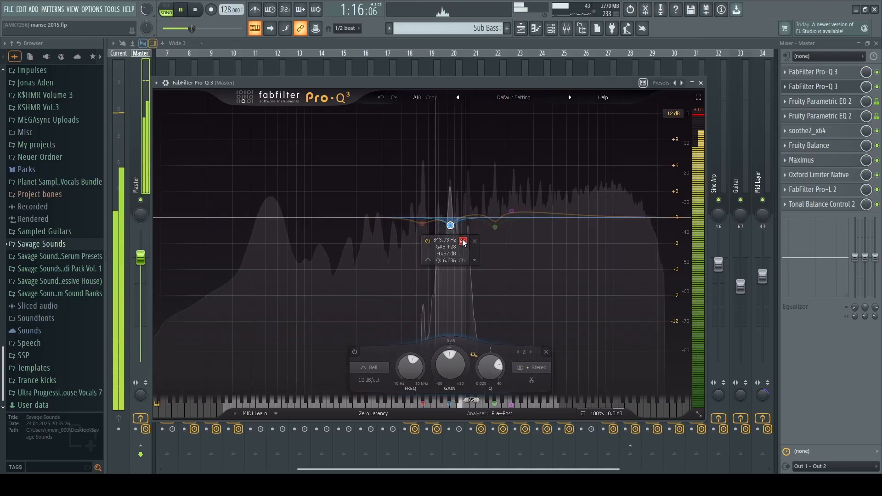
click(463, 241)
Solo the second Pro-Q 3's 1668.9 Hz and 2149.5 Hz bands in turn during playback, and close the equalizer
click(495, 227)
key(space)
click(508, 244)
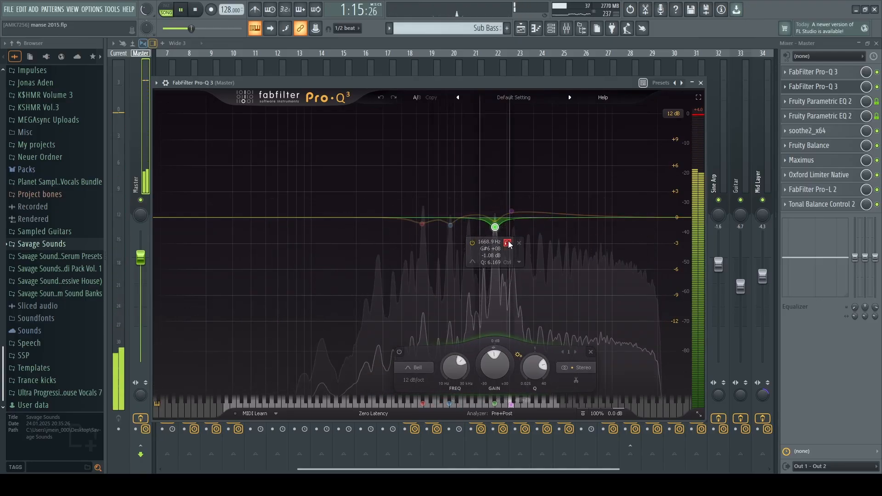
click(508, 244)
key(space)
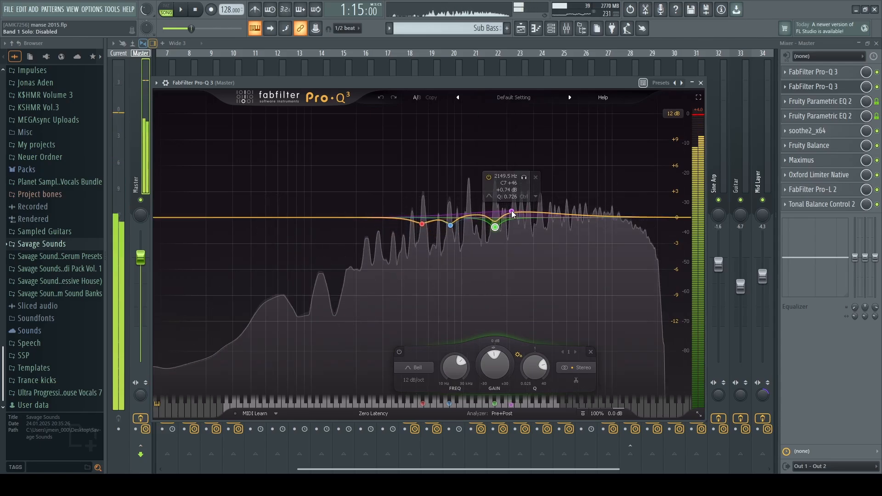
click(512, 211)
click(524, 177)
click(524, 177)
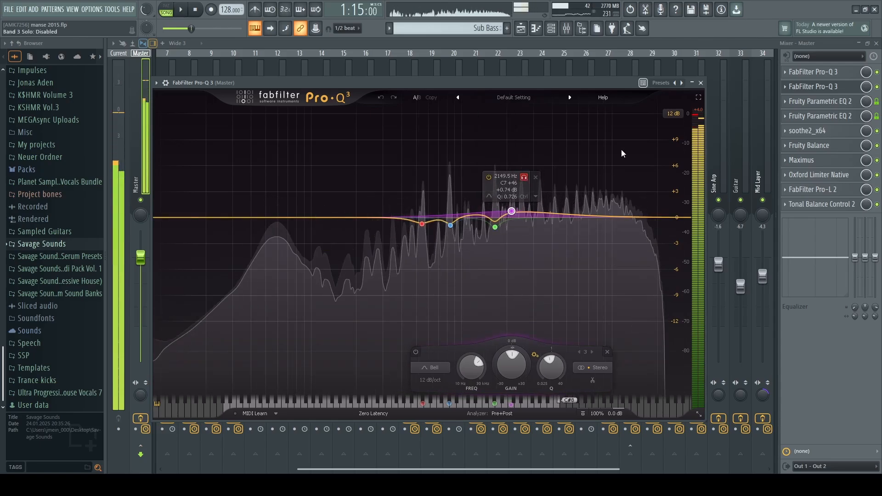
click(791, 88)
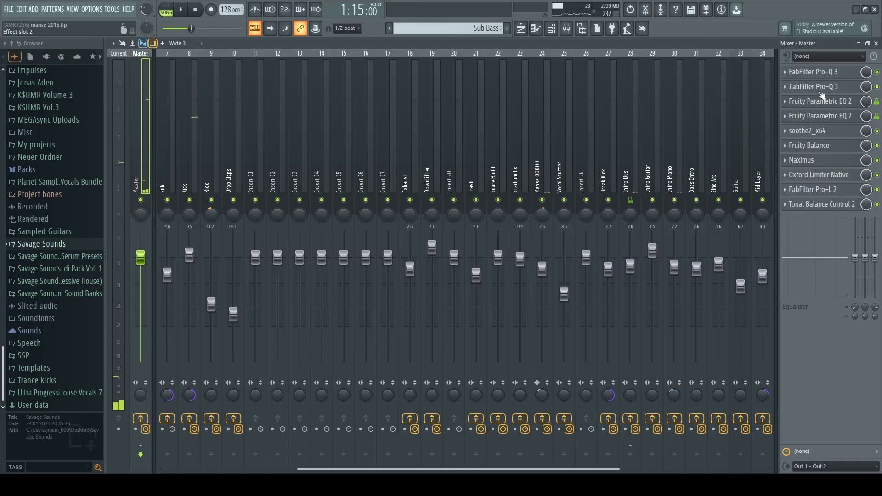
View the Master's high-pass Fruity Parametric EQ 2, and look through the drop's bass, vocal, drum and effects tracks in the playlist
click(820, 103)
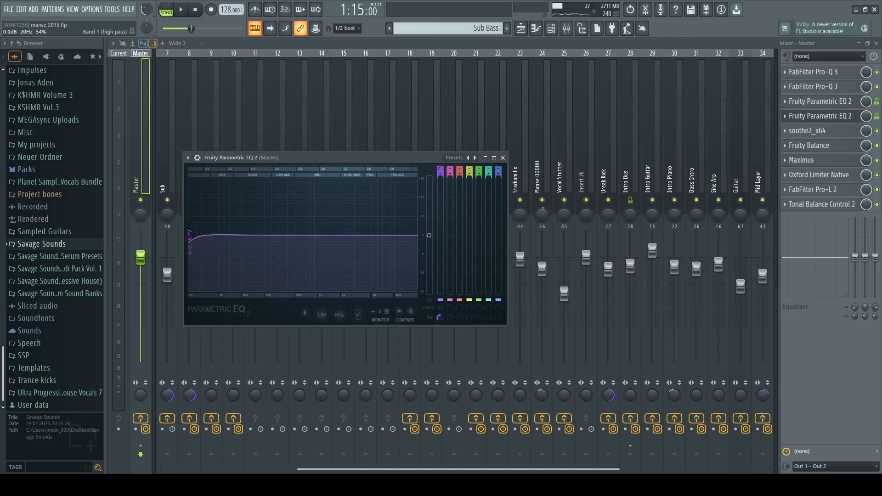
drag(338, 164, 361, 102)
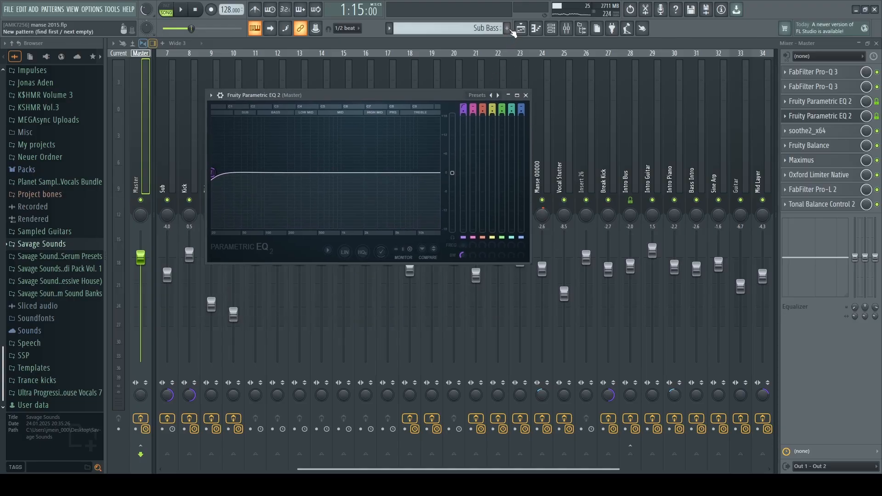
click(519, 29)
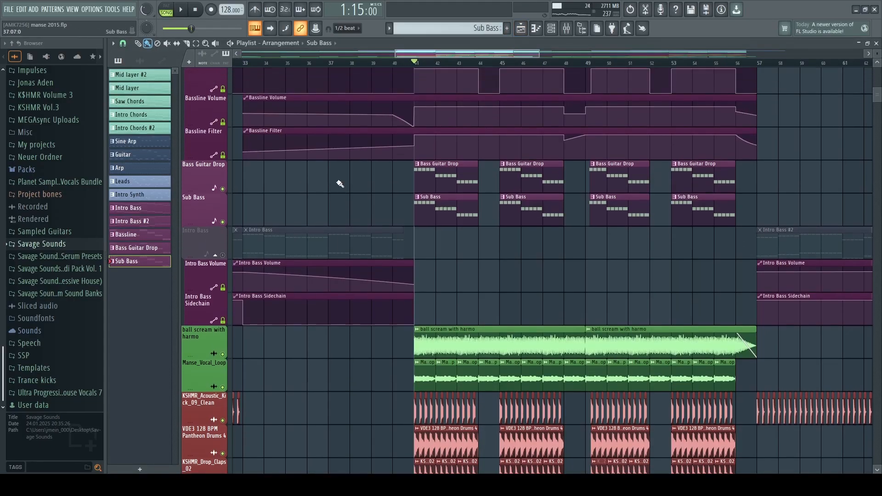
scroll(395, 174, up, 3)
scroll(401, 168, down, 4)
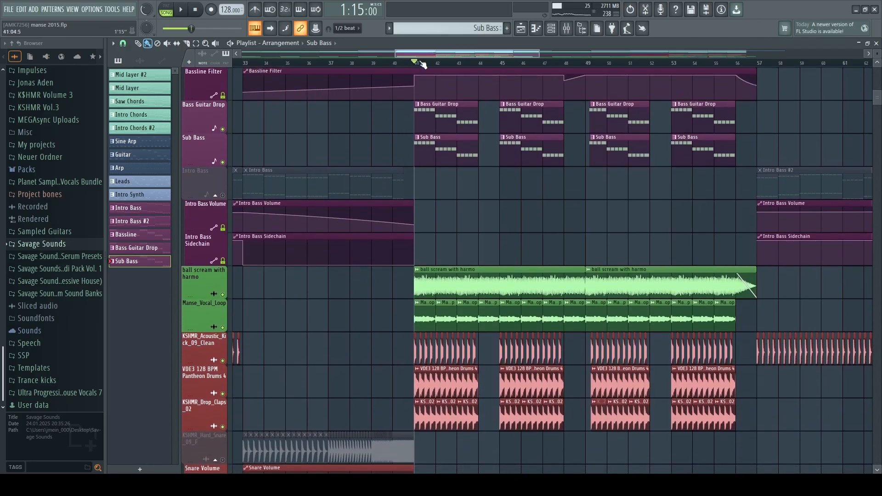
scroll(601, 189, down, 11)
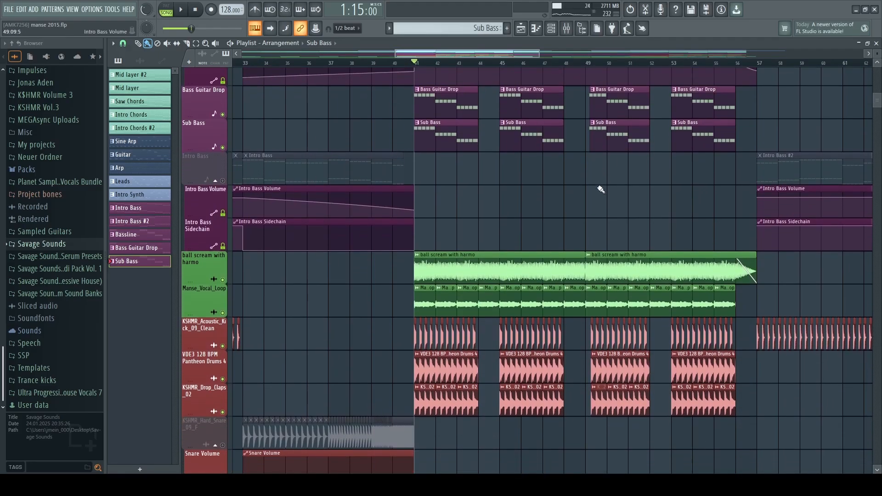
scroll(600, 174, down, 3)
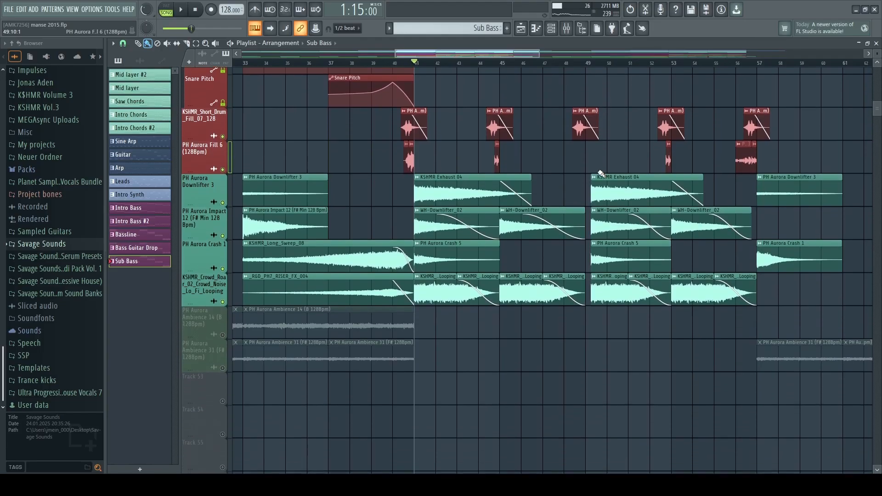
Inspect the settings of soothe2 and Fruity Balance on the Master track
click(568, 29)
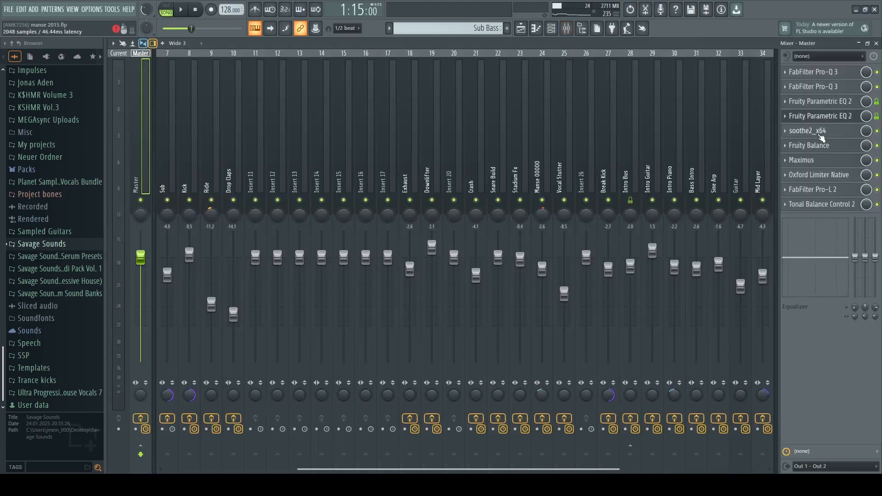
click(820, 135)
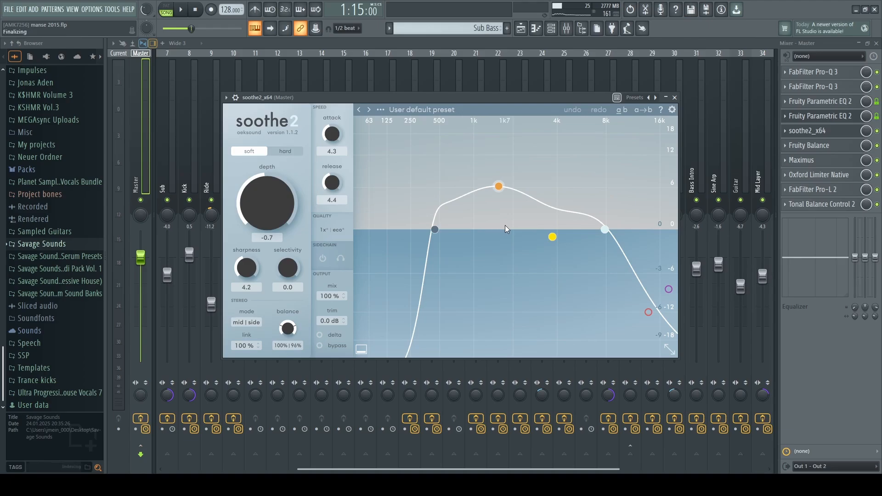
click(821, 146)
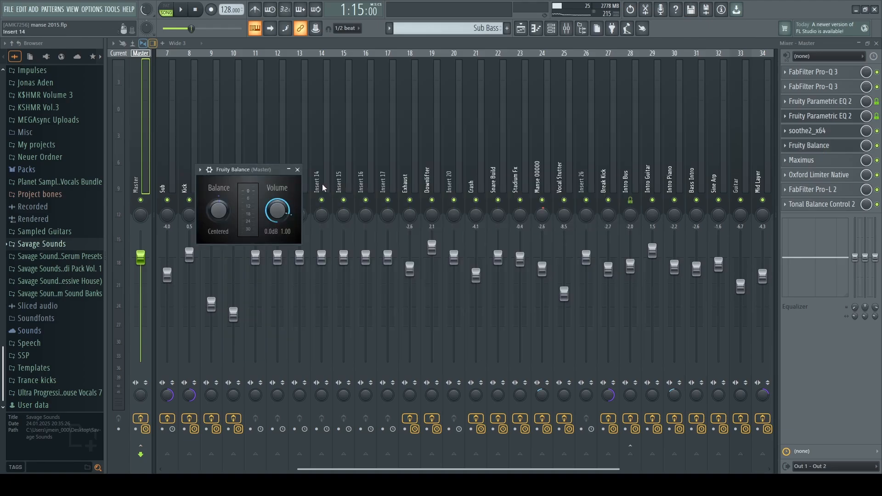
drag(244, 170, 290, 171)
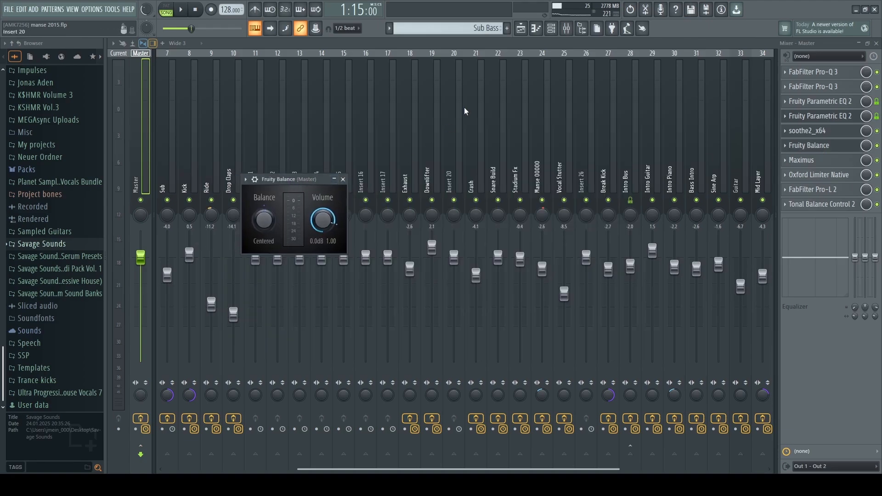
Examine the Volume Master automation curve leading into the drop at bar 41 in the playlist
key(F5)
scroll(491, 187, up, 3)
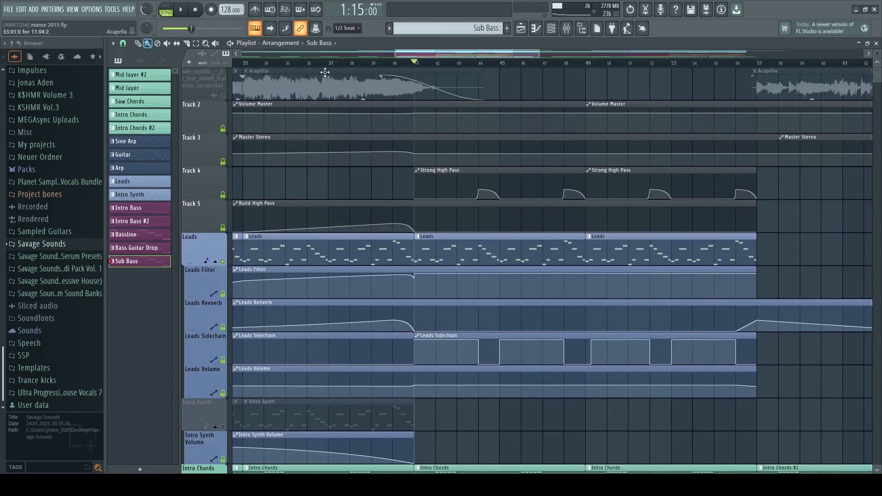
scroll(449, 56, up, 2)
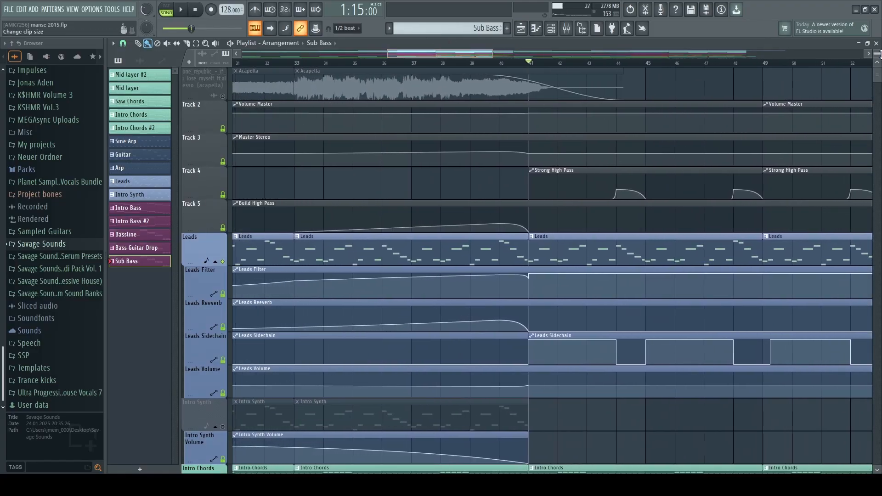
scroll(874, 54, up, 3)
mouse_move(493, 240)
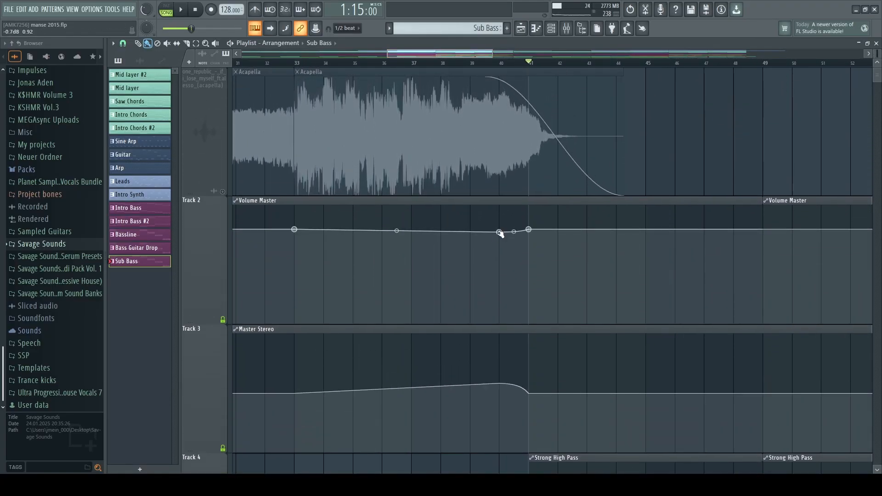
Open Maximus on the Master track, play the drop to observe its compression, and close the plugin
key(F9)
click(802, 160)
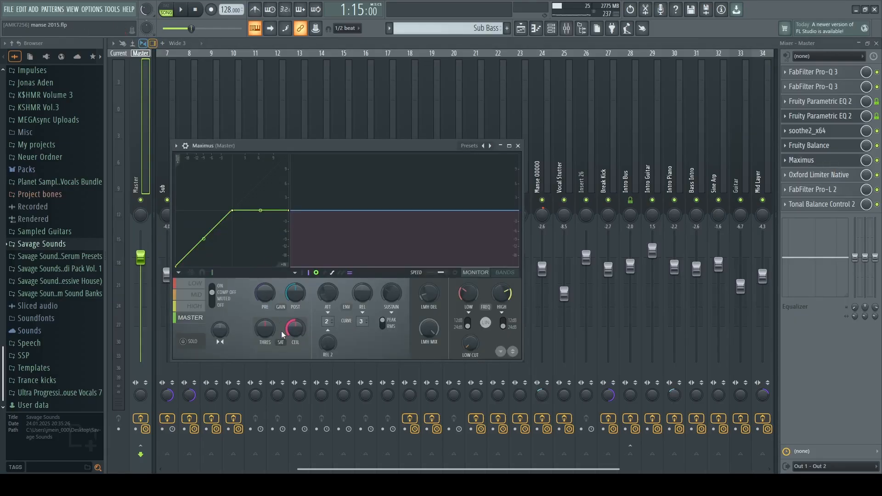
drag(361, 145, 367, 121)
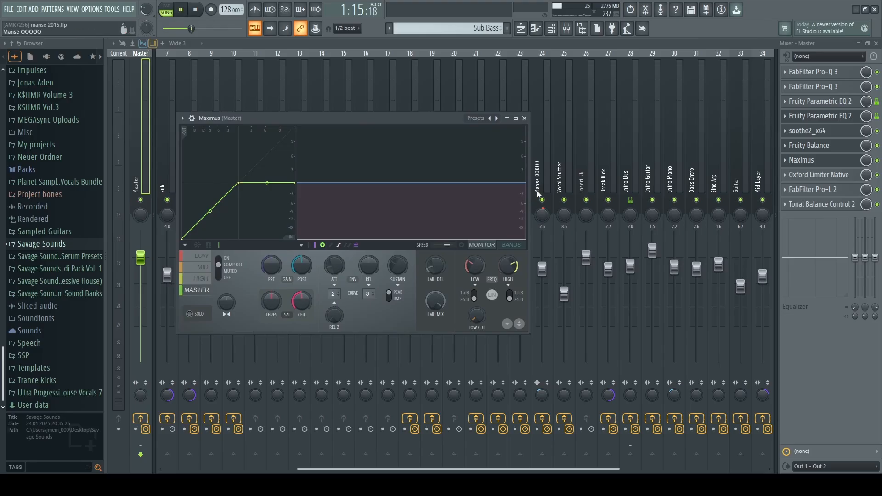
key(space)
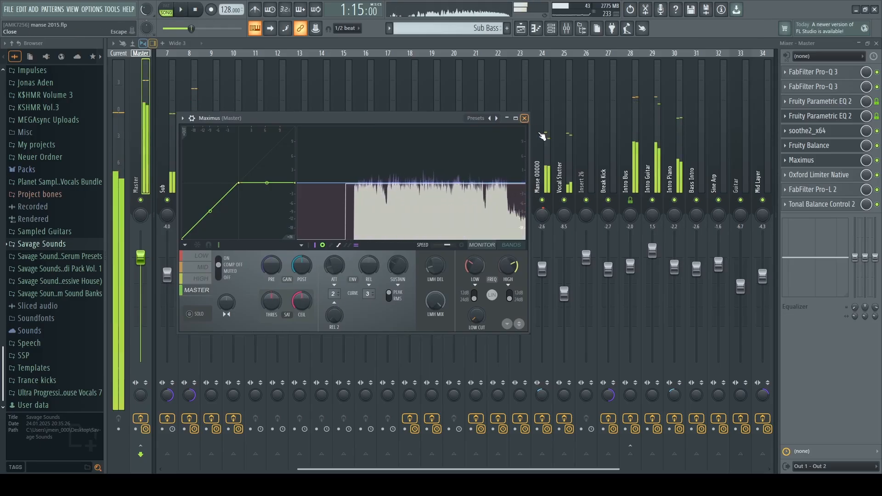
key(Escape)
Open FabFilter Pro-L 2 on the Master, play the drop to check its limiting and loudness, and close it
click(814, 177)
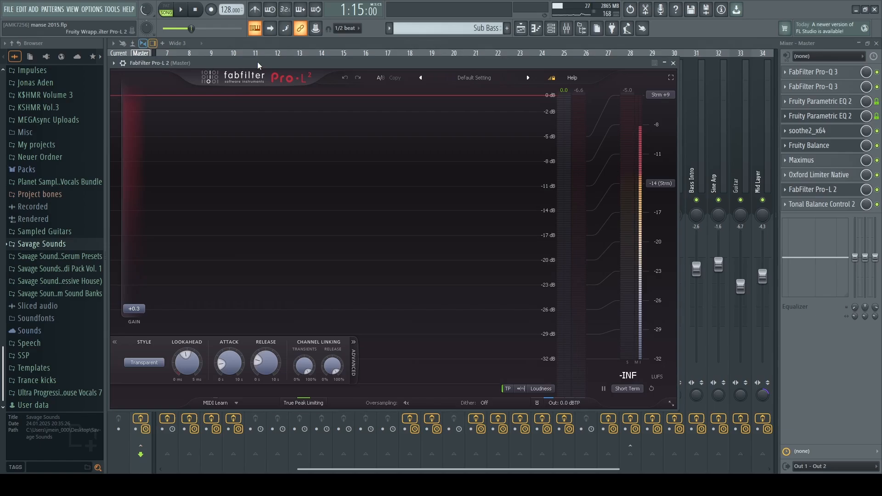
drag(258, 63, 307, 84)
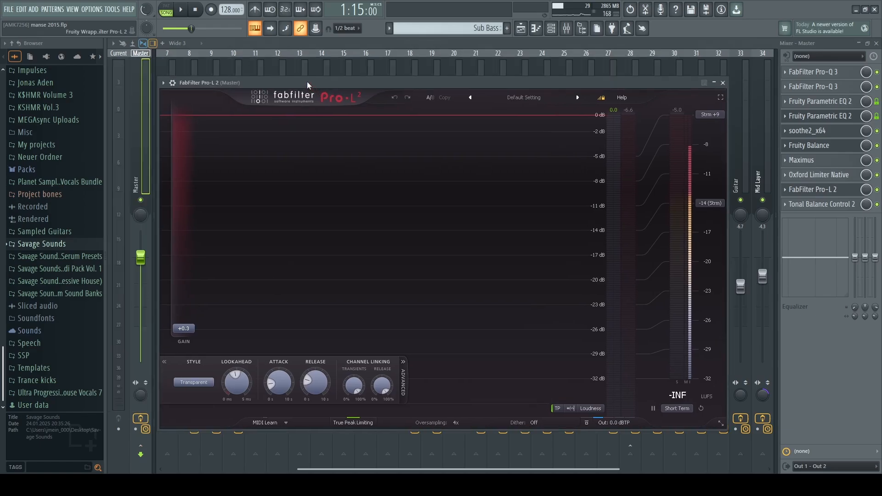
key(space)
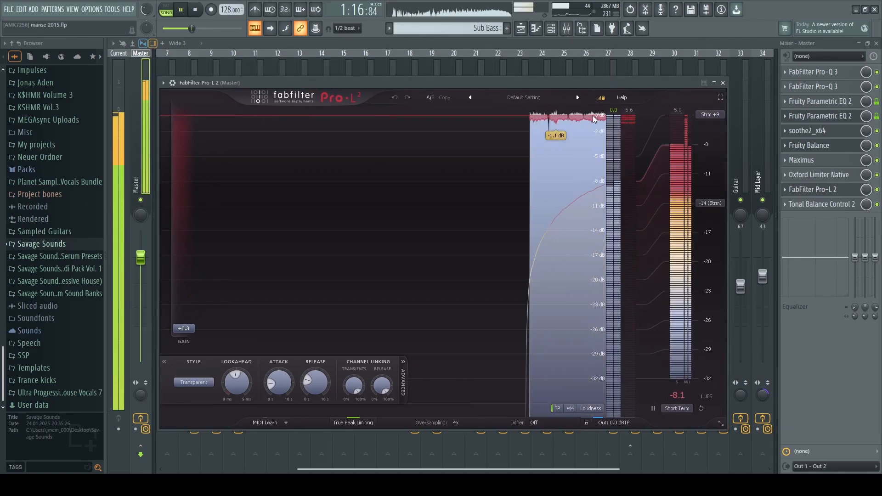
key(space)
click(724, 83)
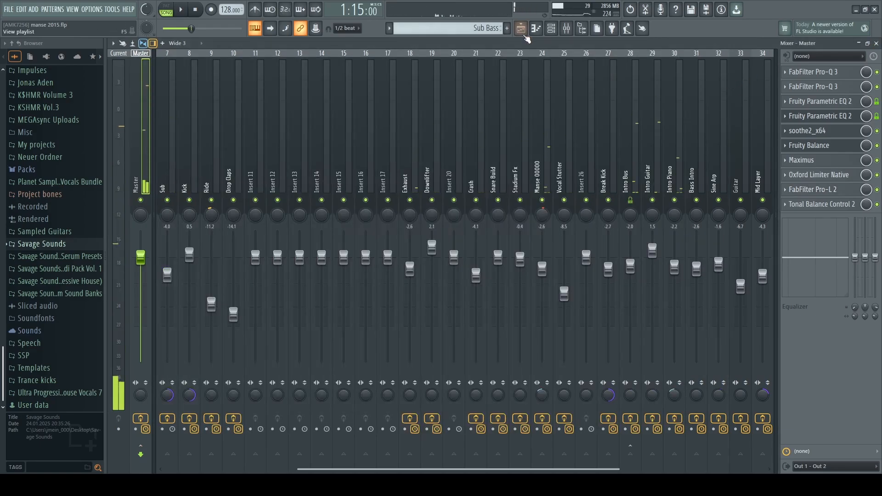
Solo the Intro Chords track in the playlist and audition it from the start of the song
click(520, 28)
scroll(468, 70, down, 8)
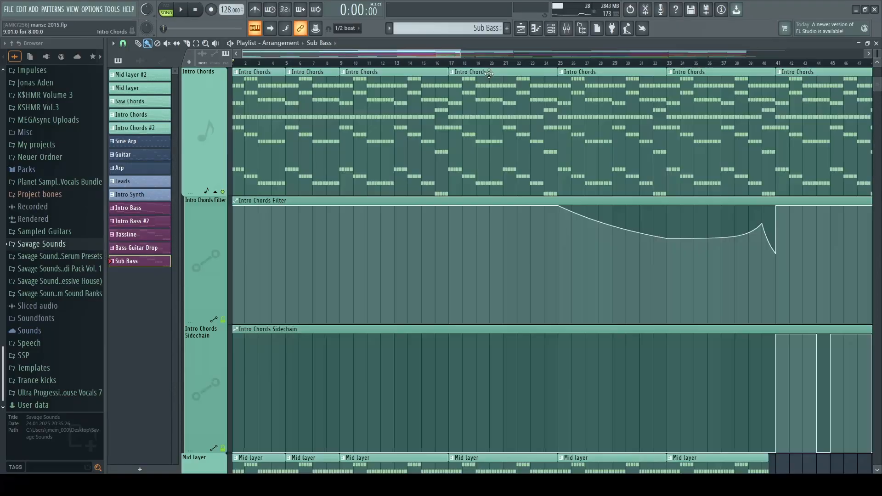
scroll(490, 74, down, 4)
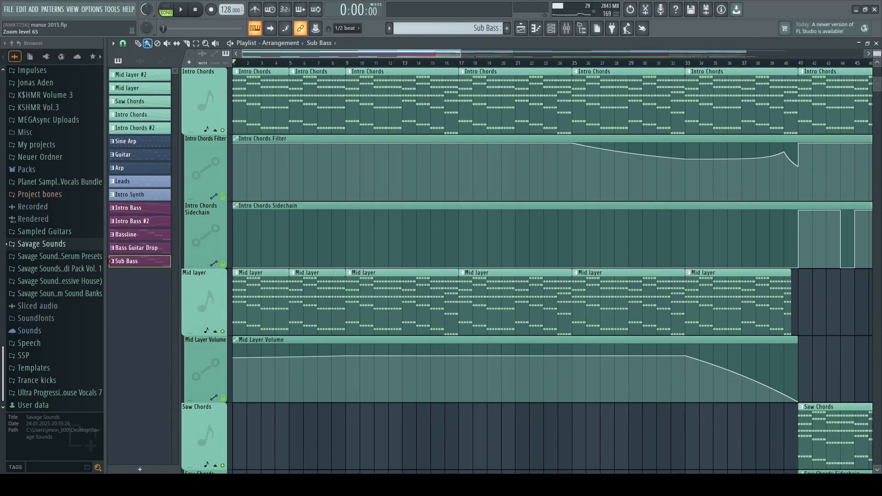
drag(877, 54, 878, 63)
right_click(222, 93)
key(space)
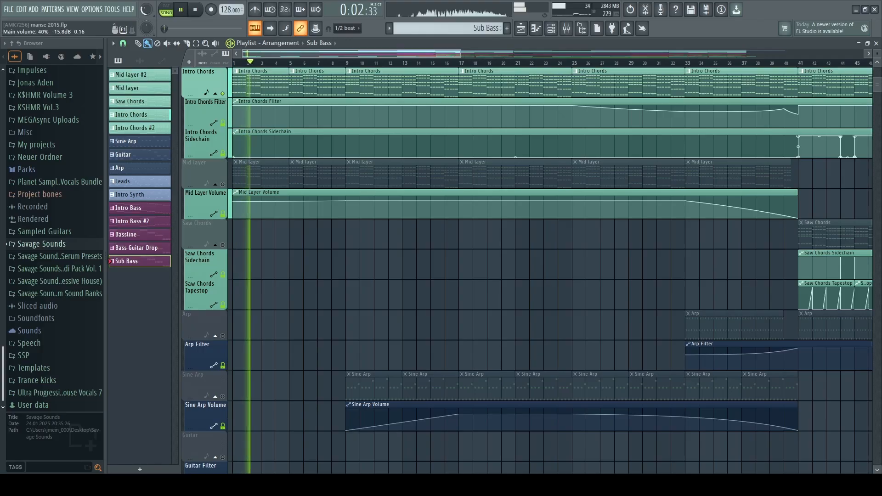
key(space)
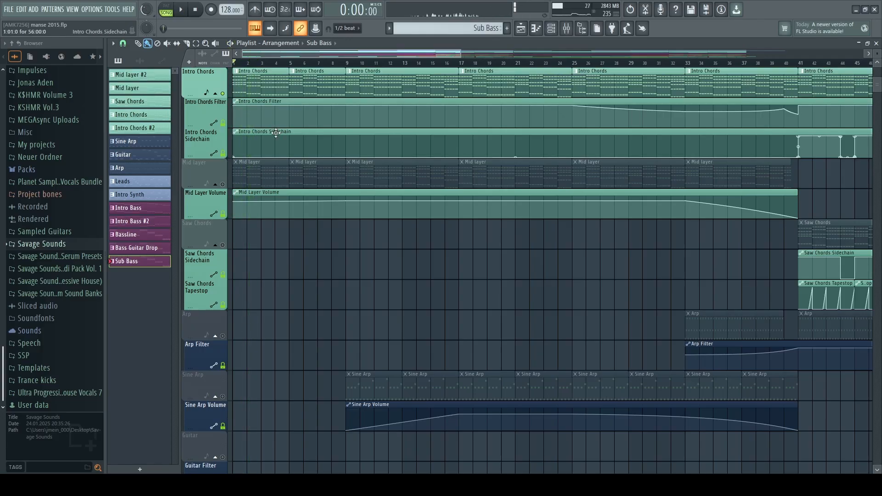
Solo the Mid layer track in the playlist and play it from the start of the song
scroll(256, 167, down, 1)
scroll(230, 213, up, 3)
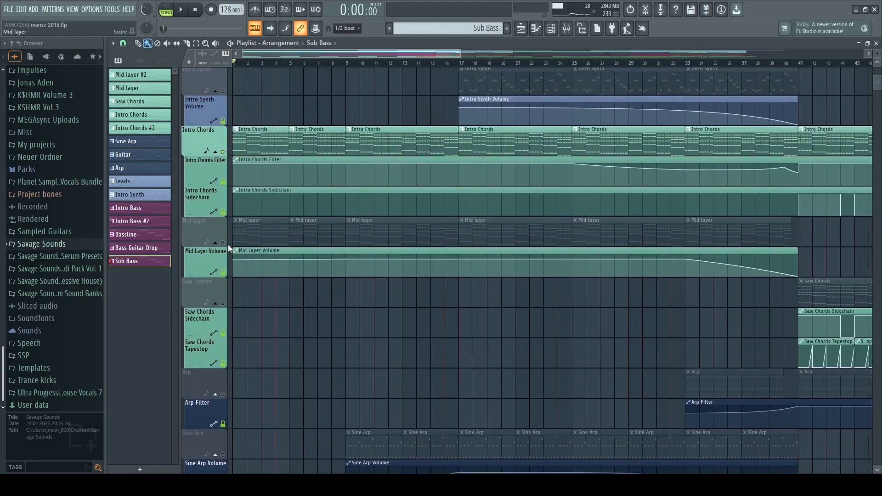
right_click(224, 245)
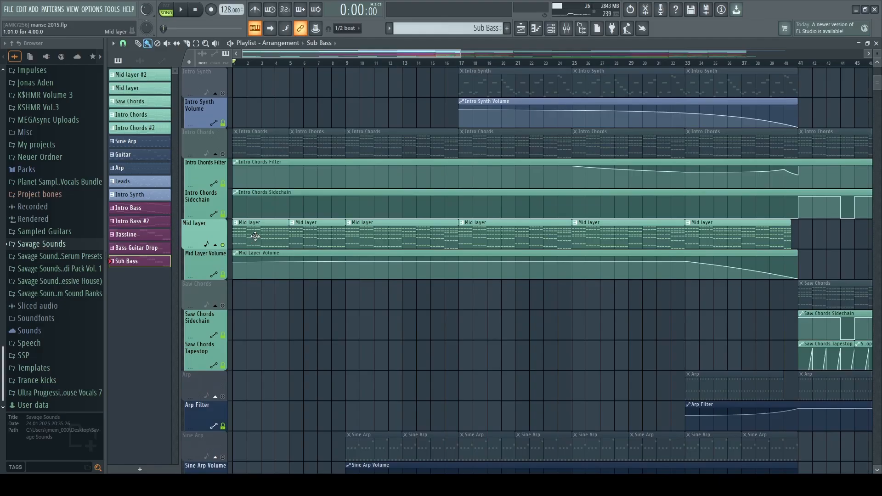
key(space)
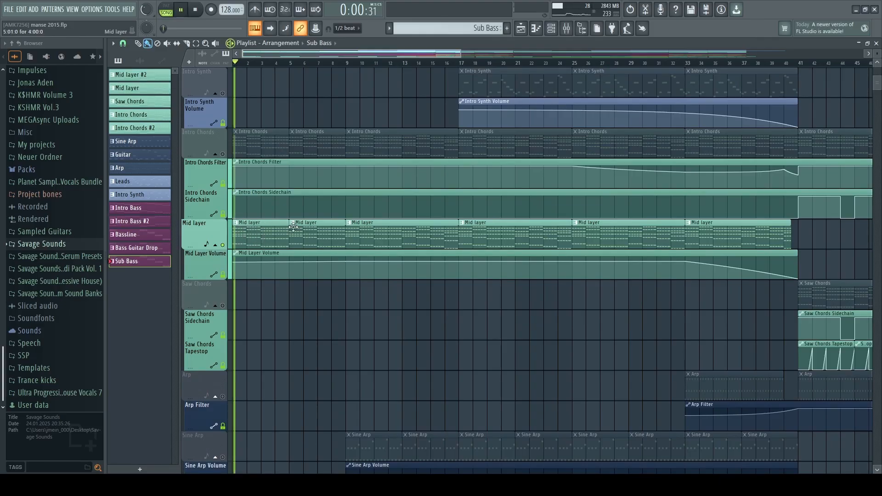
Check the Nexus #4 preset behind the Mid layer and the first Fruity Parametric EQ 2 on its mixer track
click(551, 28)
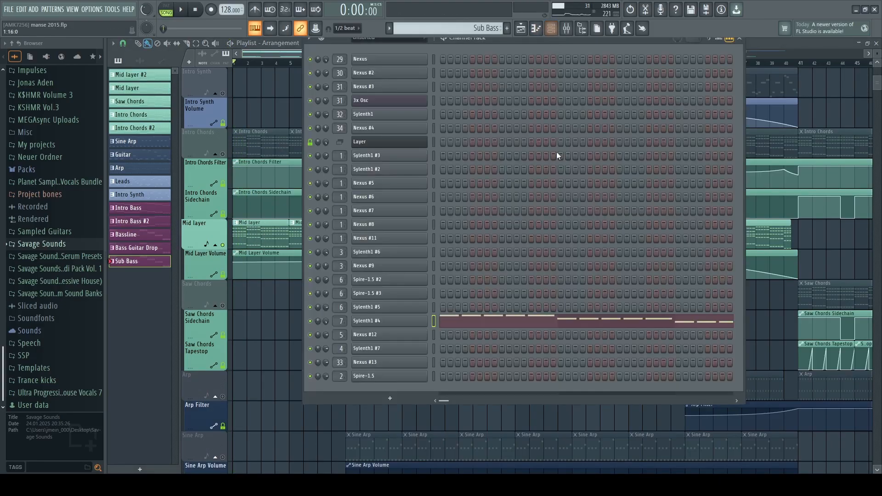
click(402, 131)
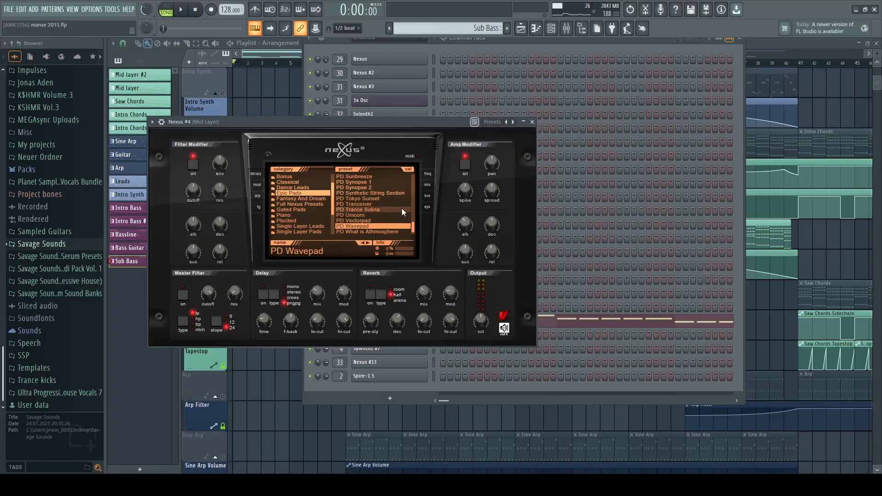
key(F9)
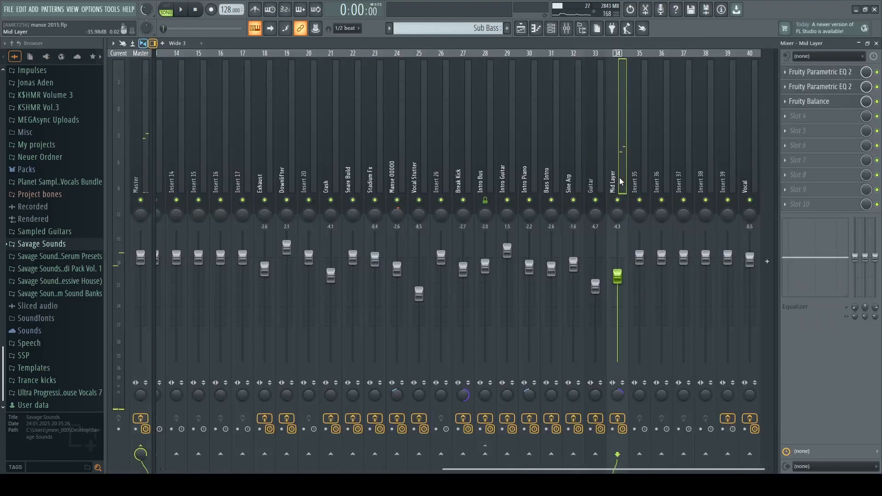
click(845, 74)
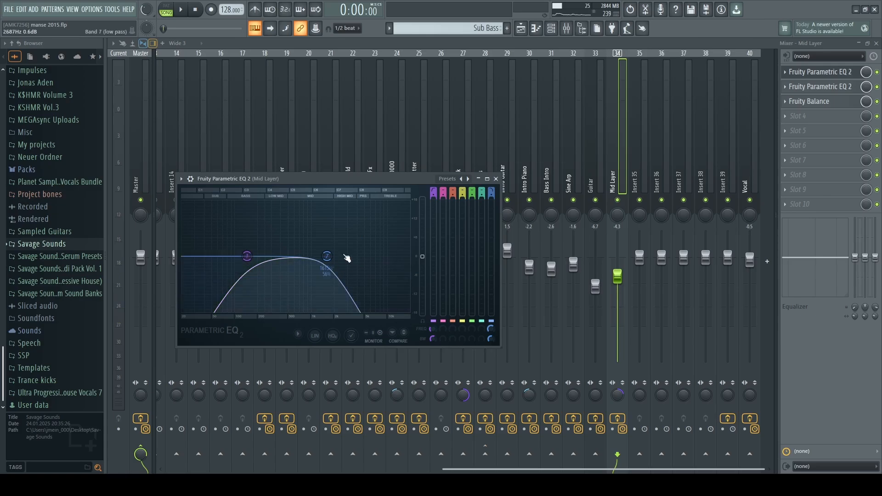
Solo the Sine Arp track in the playlist and audition it from bar 9, continuing from bar 17
key(F5)
click(347, 65)
scroll(347, 67, up, 5)
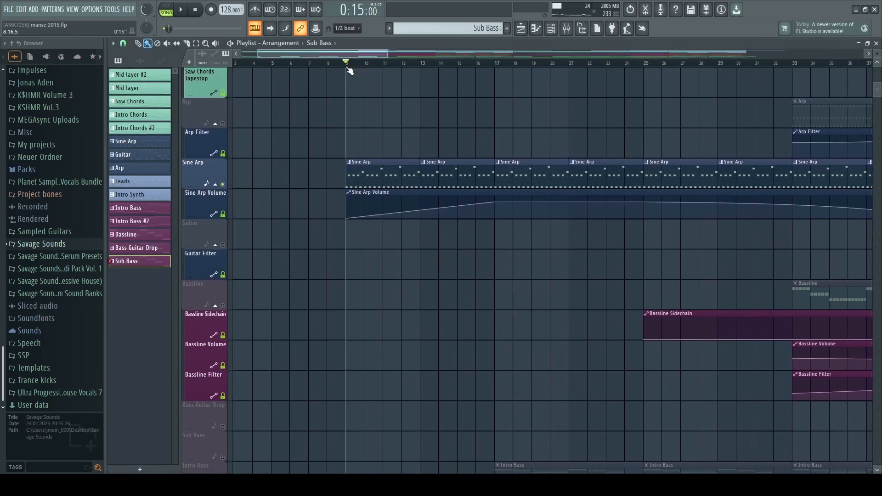
scroll(401, 156, down, 3)
scroll(414, 161, up, 3)
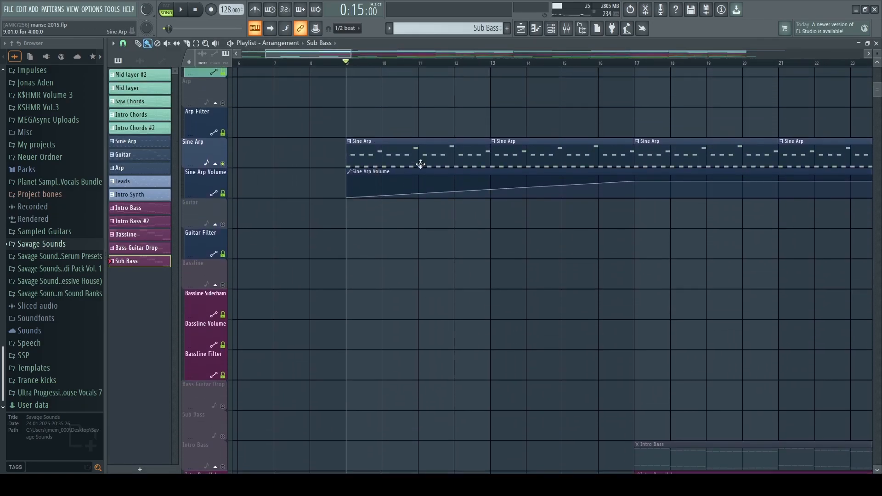
key(space)
scroll(403, 69, down, 2)
click(547, 64)
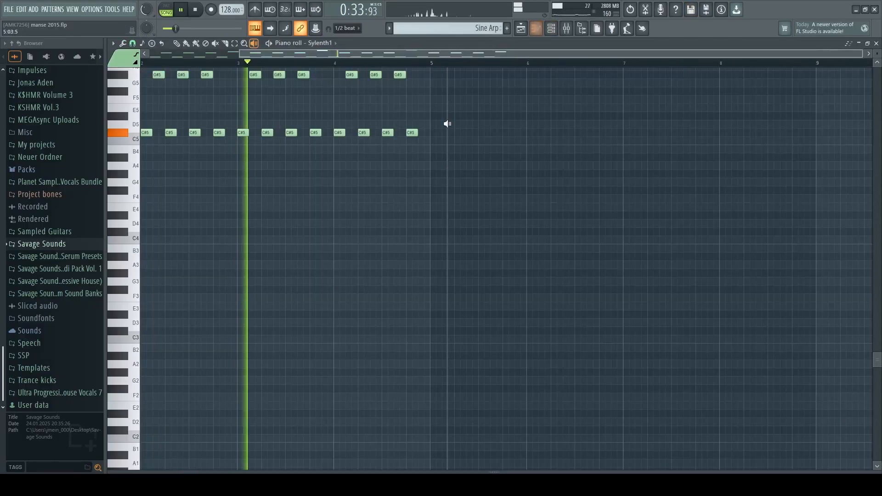
Open the Sine Arp pattern in the piano roll, view its notes during playback, and stop
double_click(445, 173)
scroll(436, 69, up, 5)
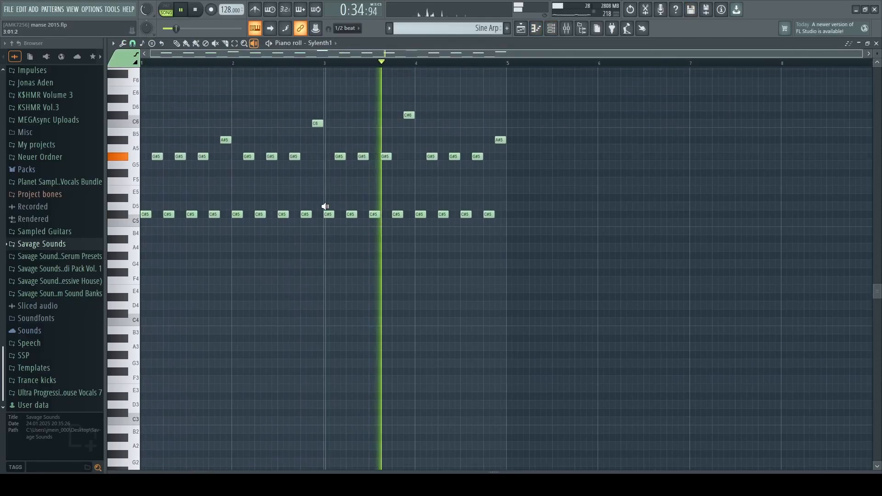
key(space)
Open the Sine Arp's Sylenth1 instrument, examine its Part A oscillator and envelope settings, and close it
click(551, 29)
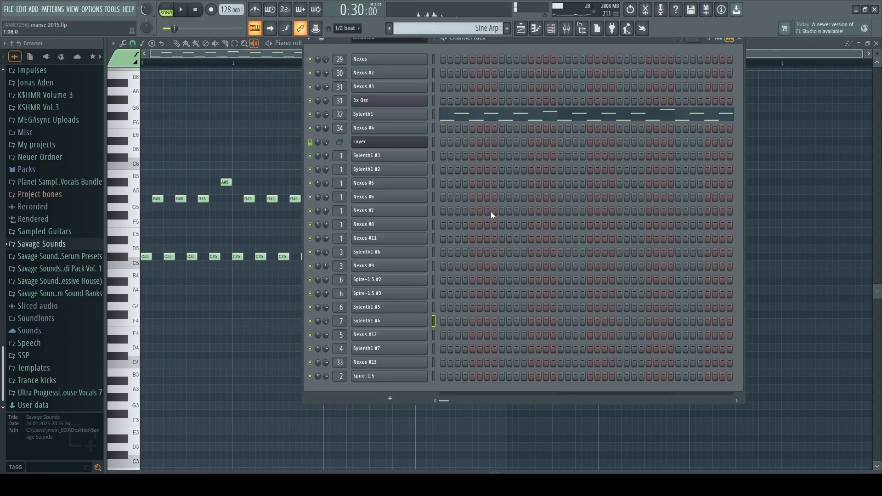
click(402, 117)
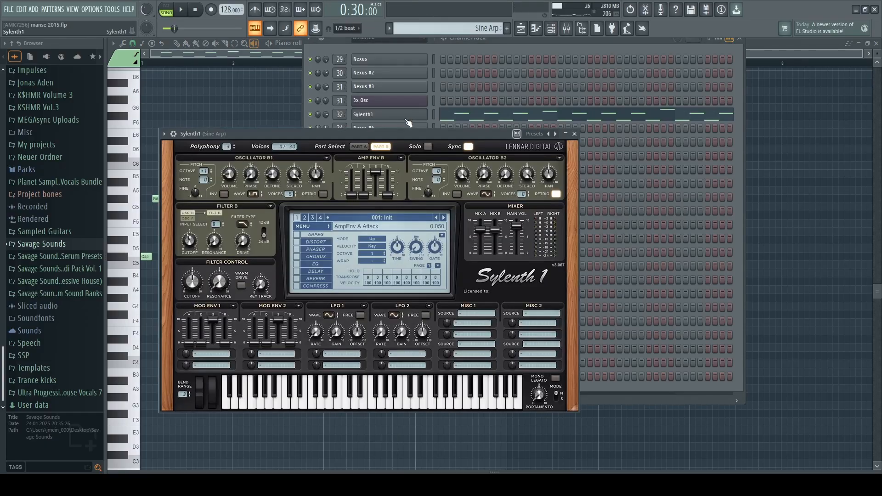
click(365, 147)
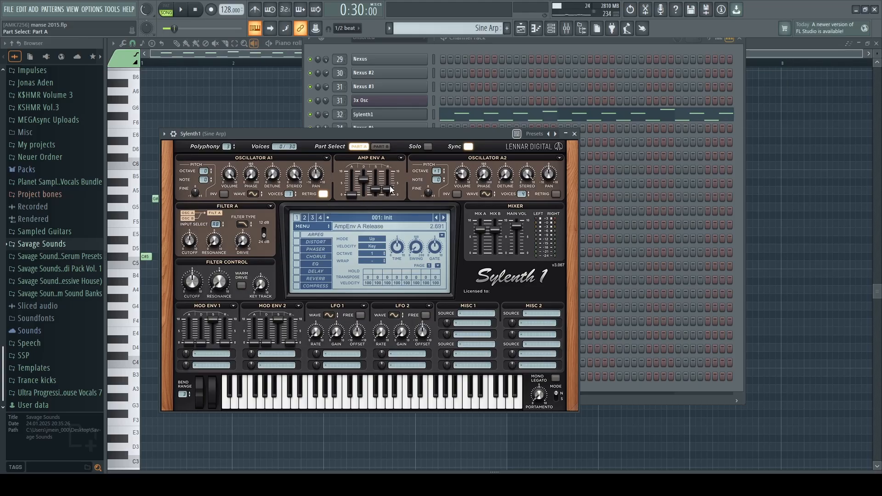
click(575, 134)
Select the Sine Arp mixer track, inspect its Fruity Parametric EQ 2 curve, and close the plugin
click(566, 28)
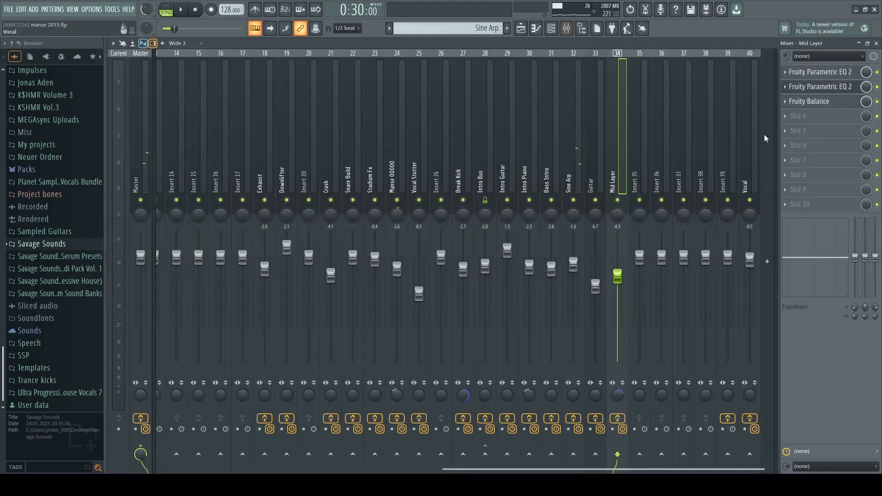
click(820, 72)
click(569, 181)
click(821, 72)
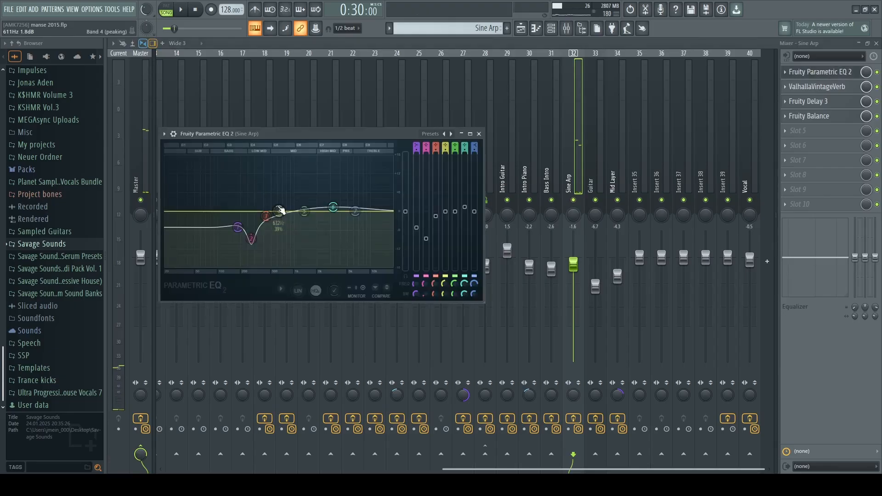
click(479, 134)
Inspect the ValhallaVintageVerb, Fruity Delay 3 and Fruity Balance settings on the Sine Arp mixer track
click(817, 86)
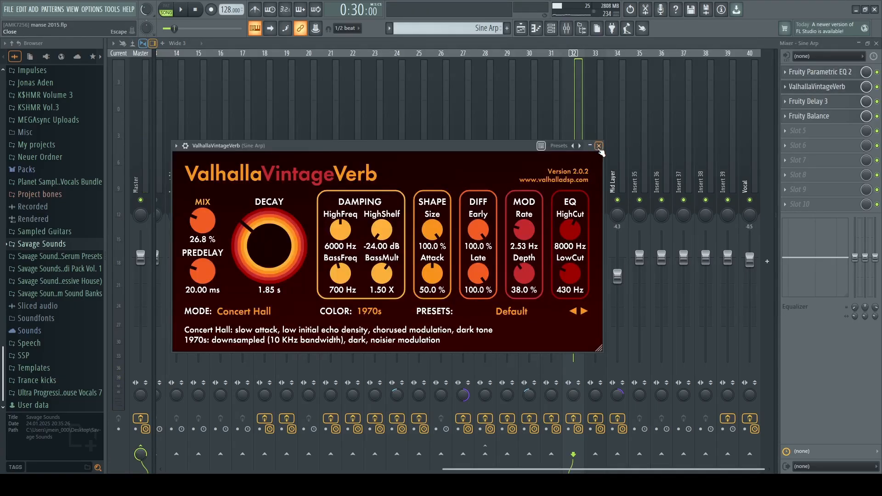
click(599, 147)
click(839, 107)
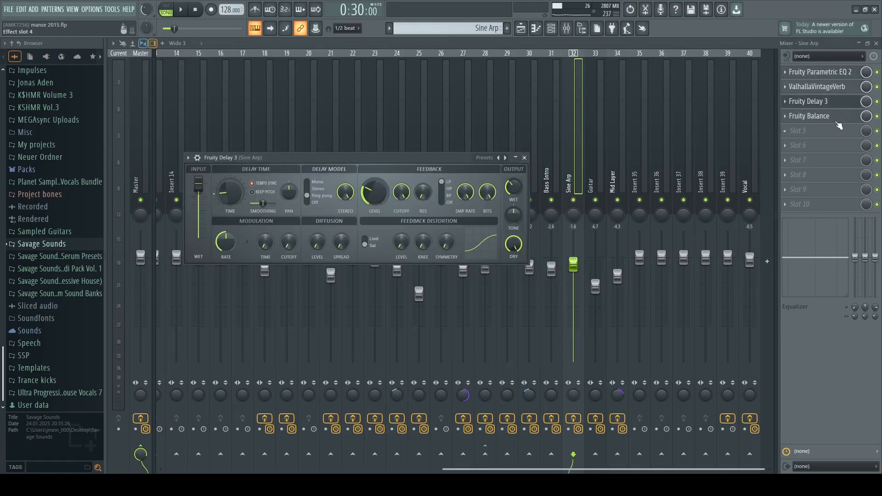
click(833, 117)
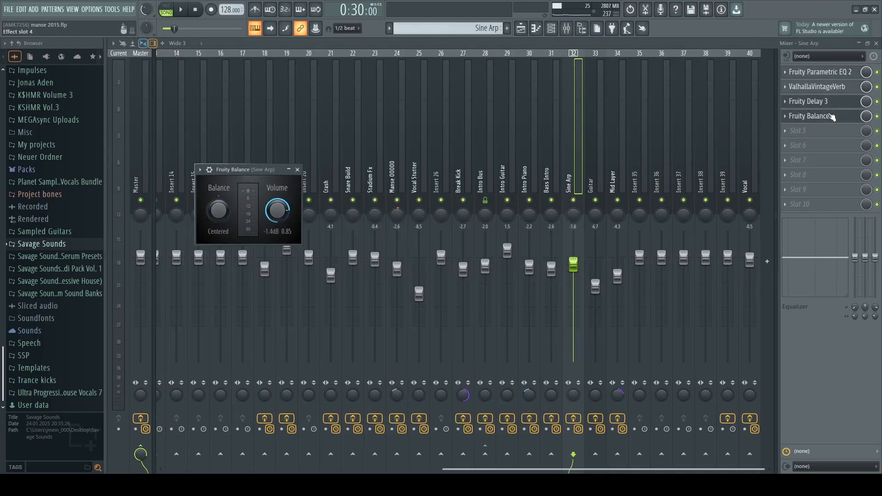
click(297, 170)
Solo the Intro Bass track, play it briefly from bar 17, and open its pattern in the piano roll
key(F5)
scroll(451, 175, up, 2)
key(space)
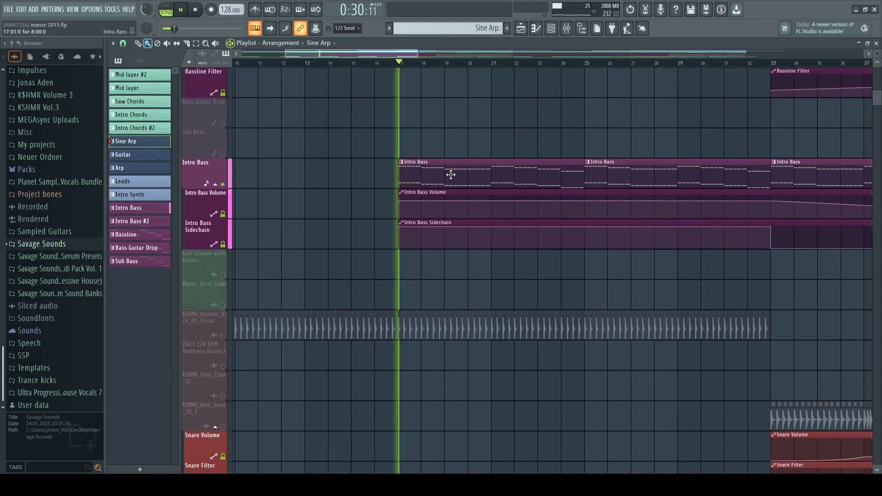
key(space)
double_click(425, 179)
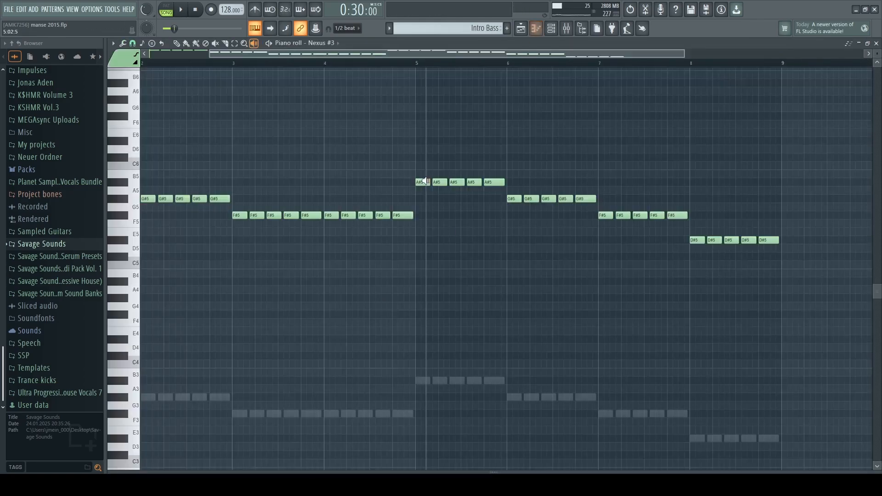
Audition the Intro Bass's Nexus #3 and 3x Osc channels separately in the channel rack, then both together
click(552, 29)
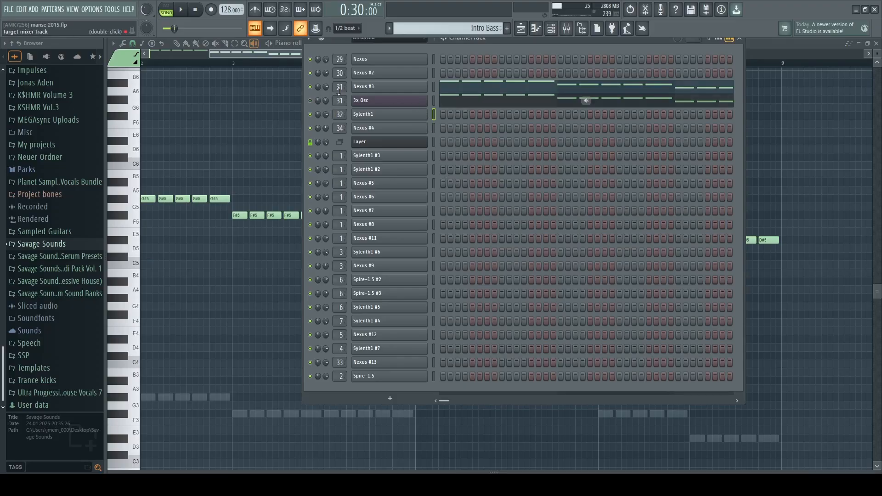
key(space)
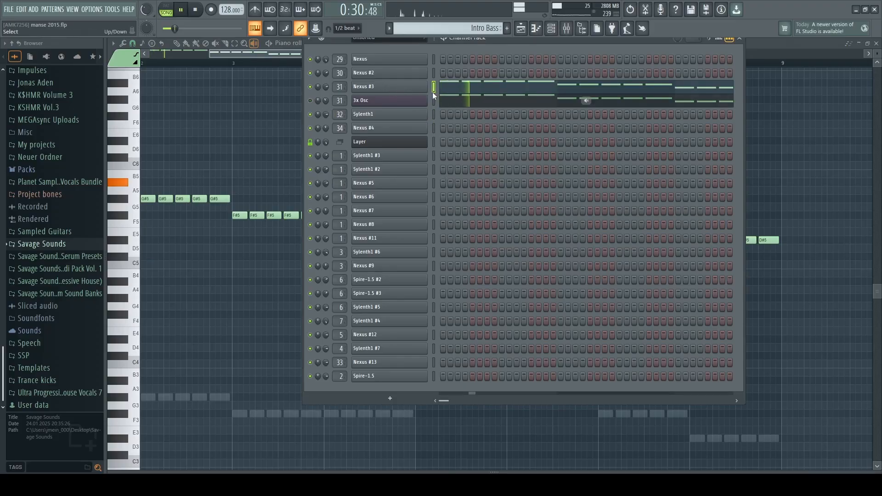
key(space)
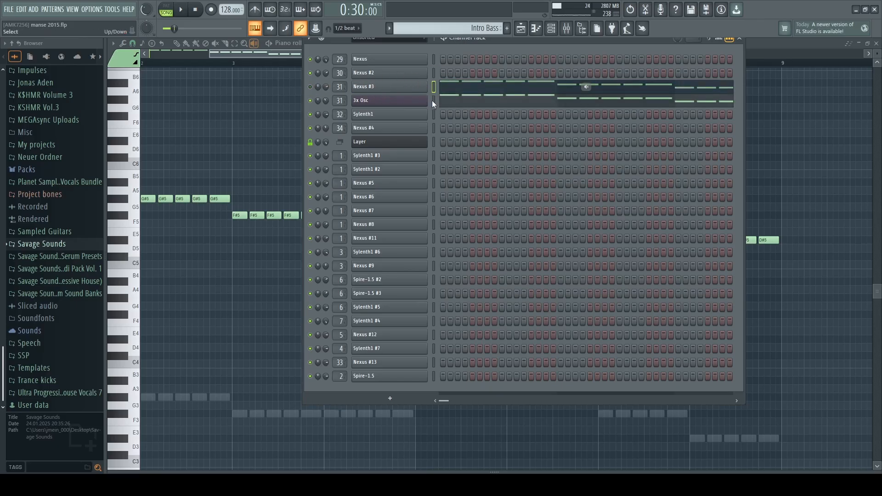
key(space)
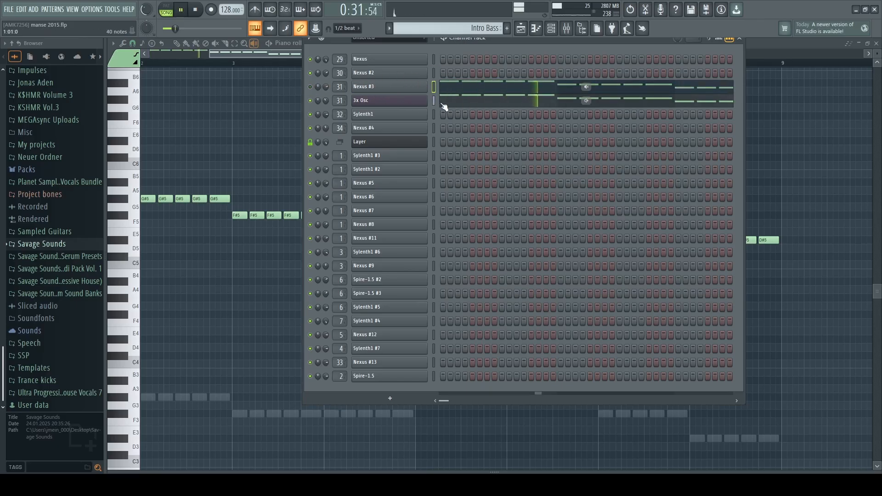
key(space)
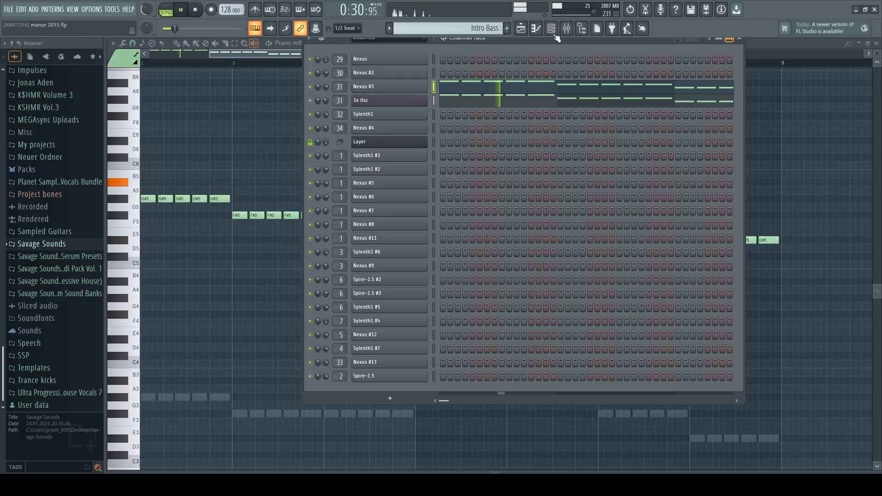
Select the Bass Intro mixer track and inspect its Fruity Parametric EQ 2 and FabFilter Pro-Q 3
key(F9)
click(552, 142)
key(space)
click(820, 72)
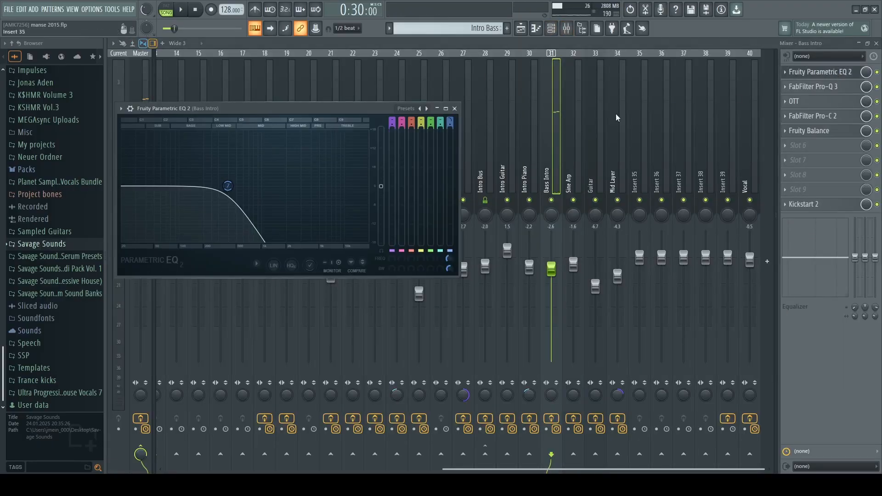
click(814, 87)
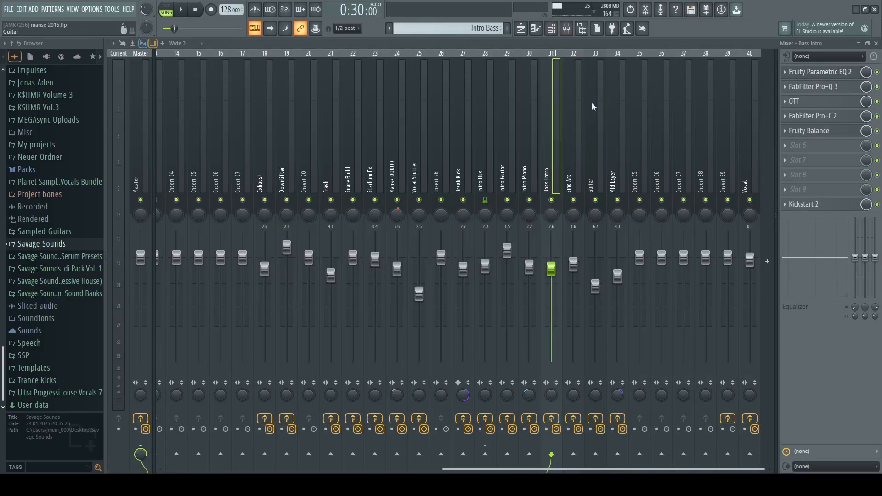
Inspect OTT on the Bass Intro track, play the bass through FabFilter Pro-C 2 to observe its compression, and close it
click(802, 101)
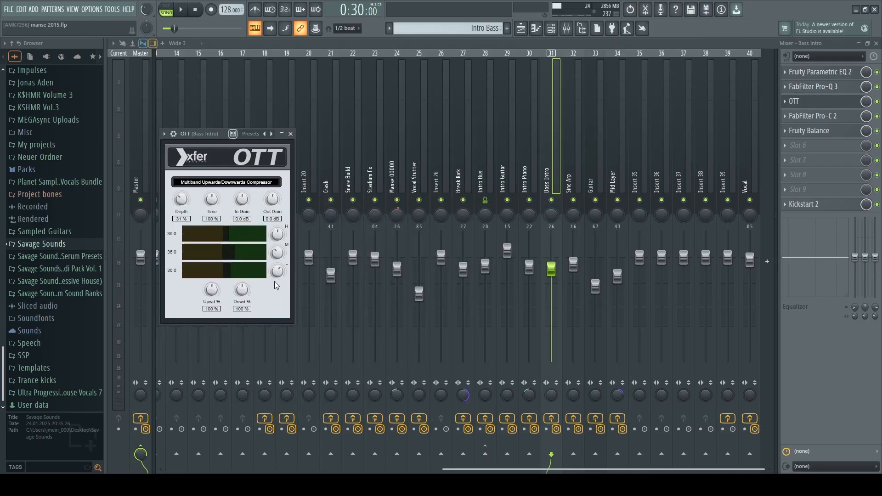
click(814, 116)
key(space)
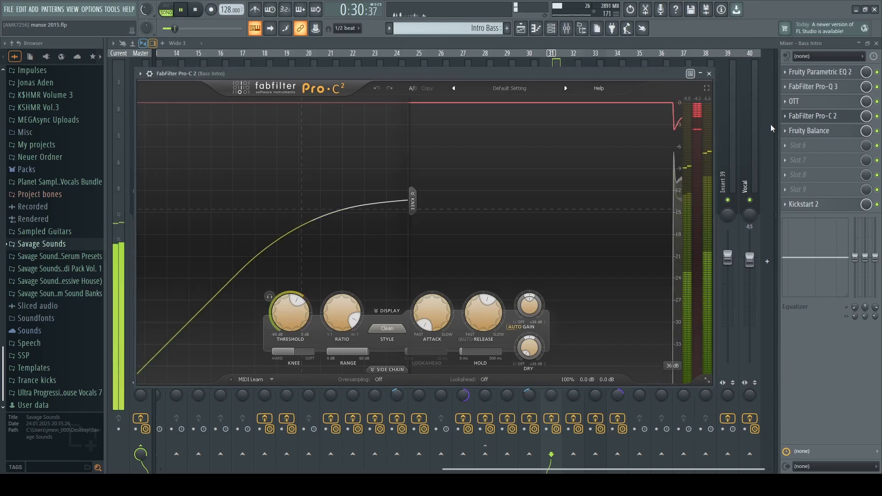
click(709, 74)
key(space)
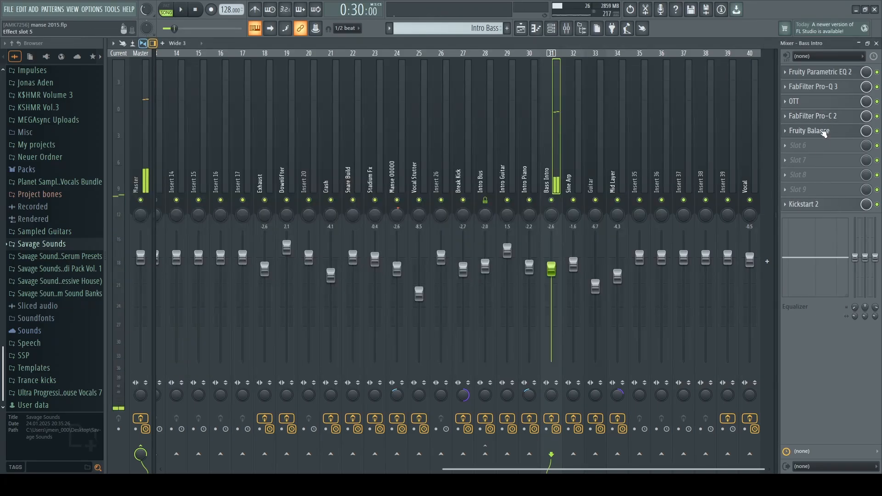
Check the Fruity Balance and Kickstart 2 plugins on the Bass Intro mixer track
click(826, 132)
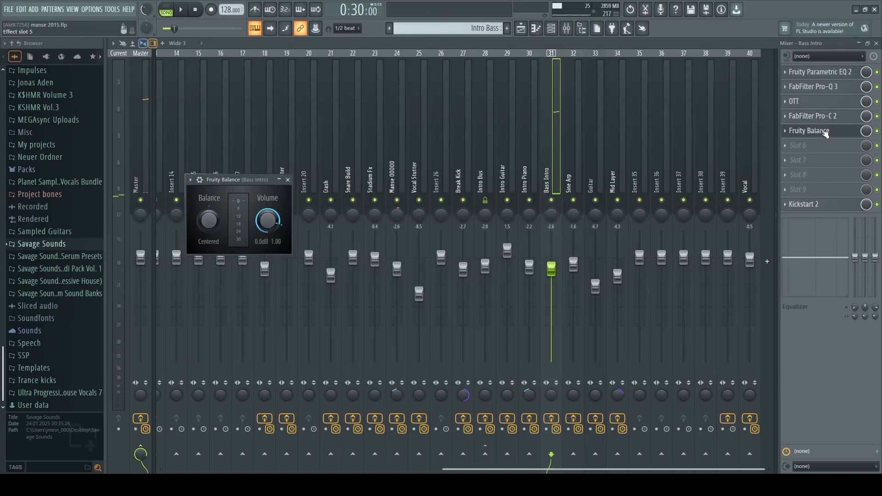
click(819, 205)
key(Escape)
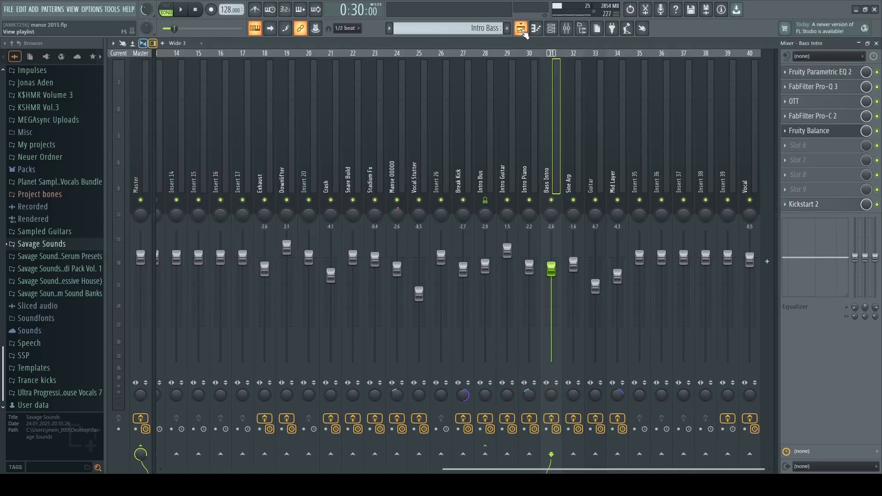
Solo the KSHMR_Acoustic_Kick_09_Clean track in the playlist and examine its clips closely around bar 17
key(F5)
scroll(290, 304, down, 5)
scroll(290, 300, down, 1)
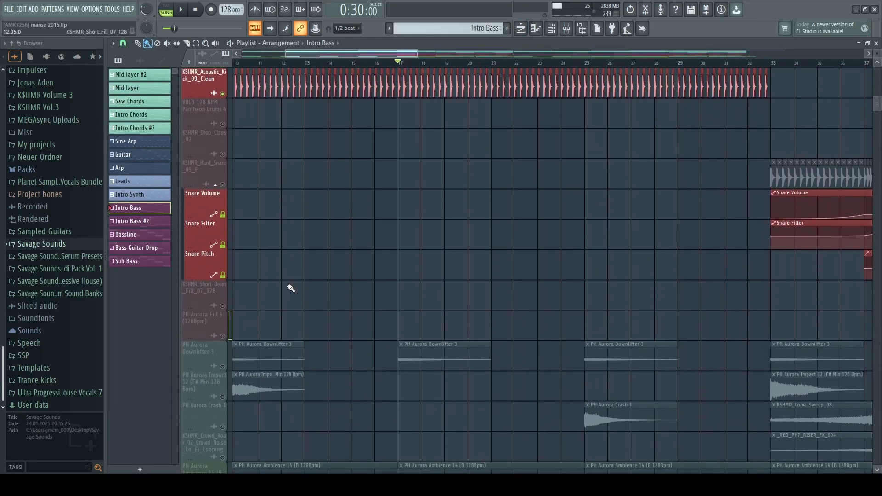
scroll(392, 65, up, 6)
scroll(405, 179, up, 3)
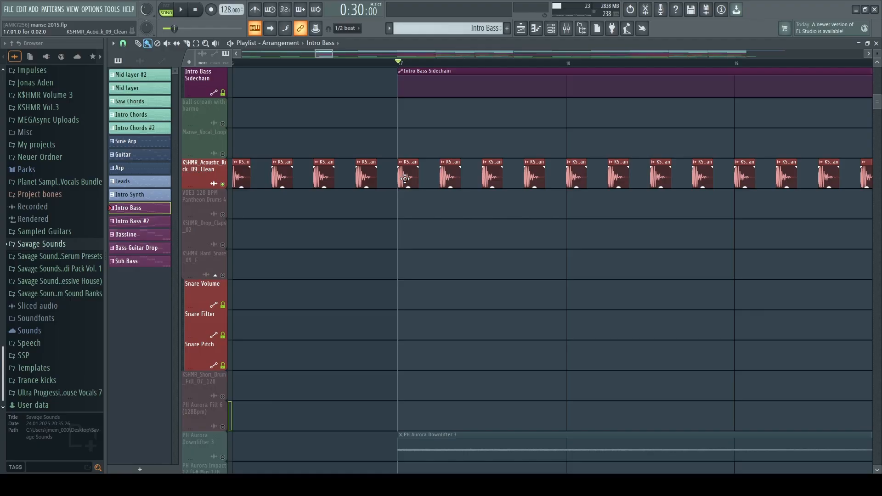
Play the soloed KSHMR_Acoustic_Kick_09_Clean clips briefly from bar 17 and stop
key(space)
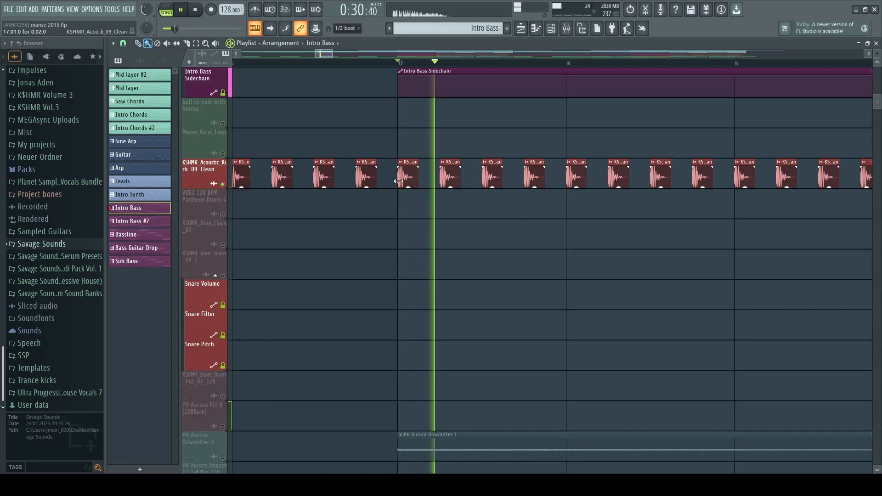
key(space)
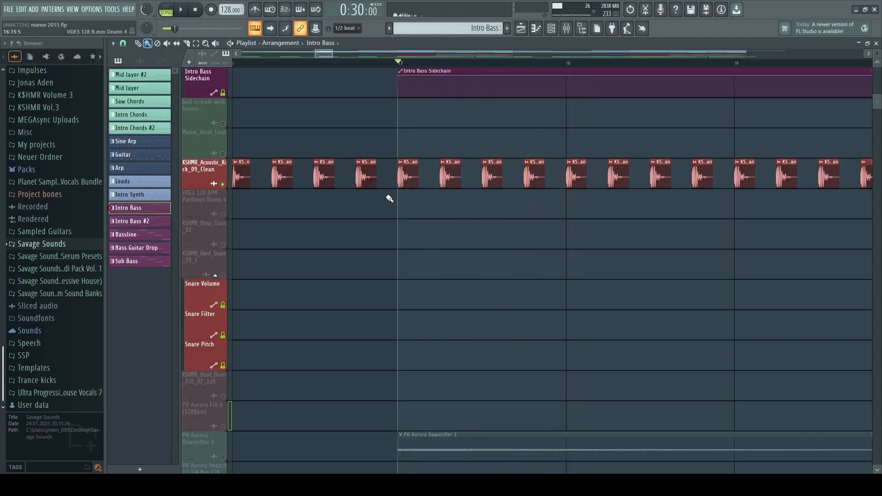
scroll(390, 197, down, 1)
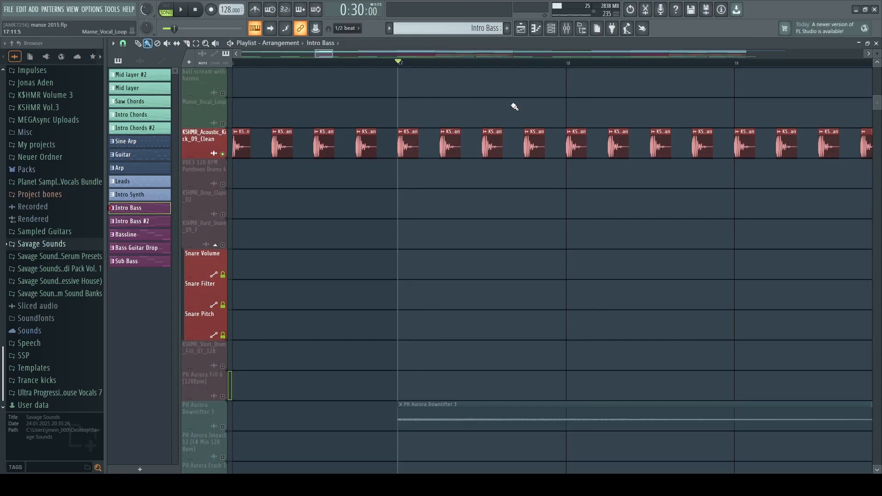
Inspect both Fruity Parametric EQ 2 instances on the acoustic kick's Break Kick mixer track
double_click(396, 156)
click(438, 158)
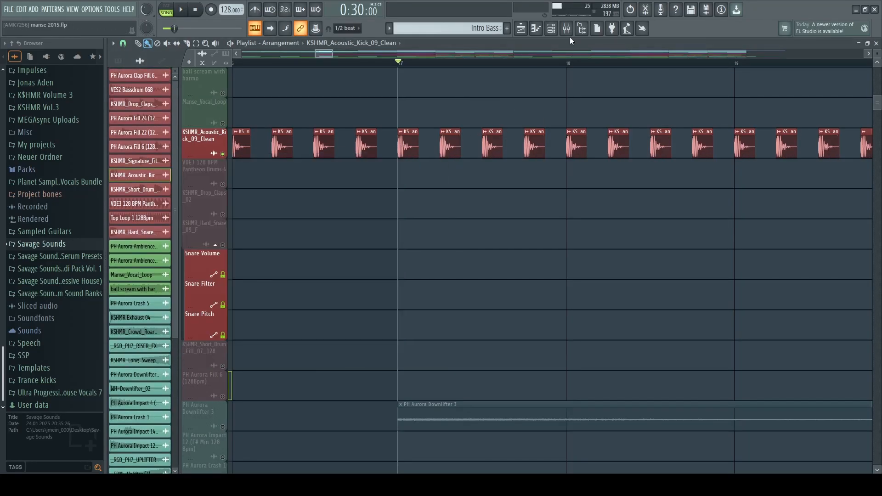
click(567, 28)
click(460, 175)
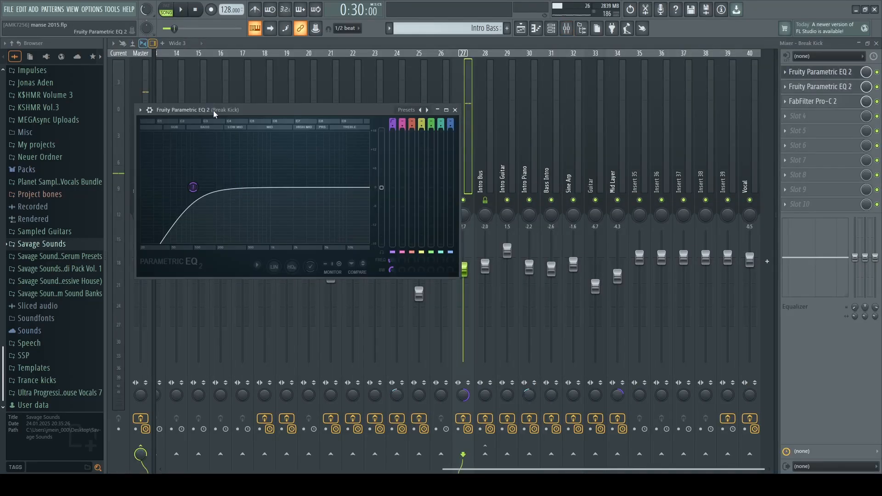
drag(214, 114, 318, 105)
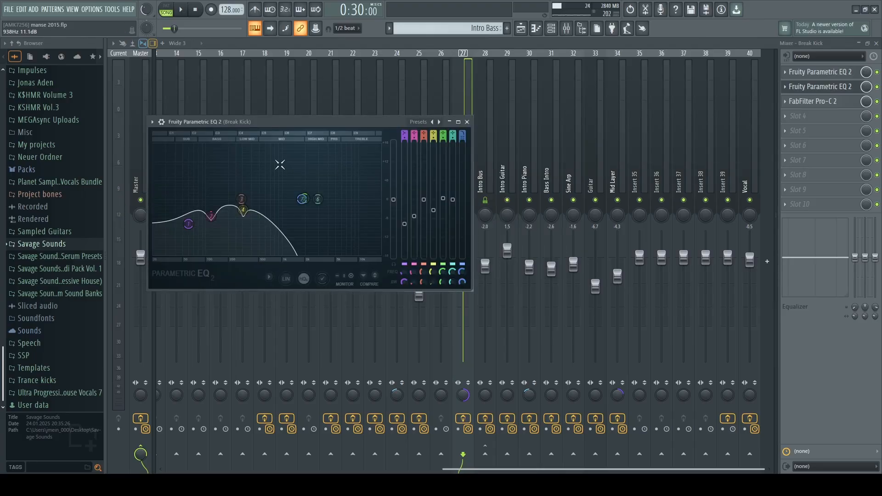
key(Escape)
Play the kick with the second Fruity Parametric EQ 2 bypassed and enabled, watching its spectrum, and stop
key(space)
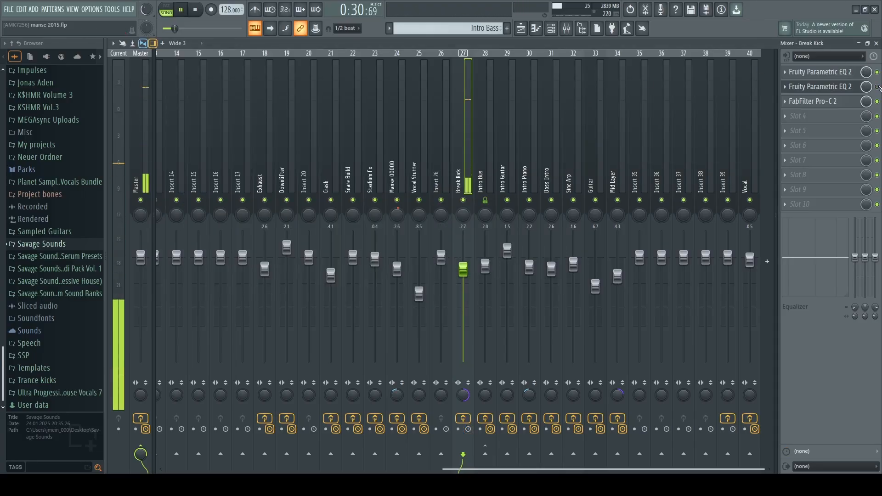
click(842, 87)
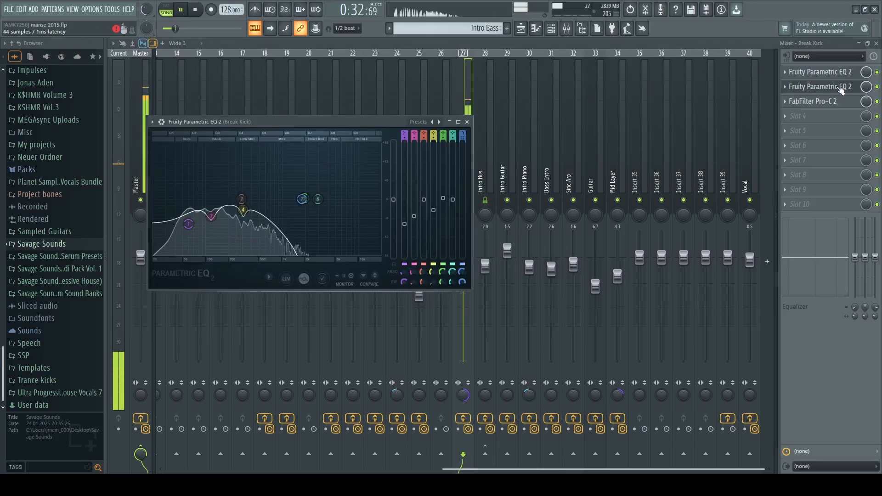
key(space)
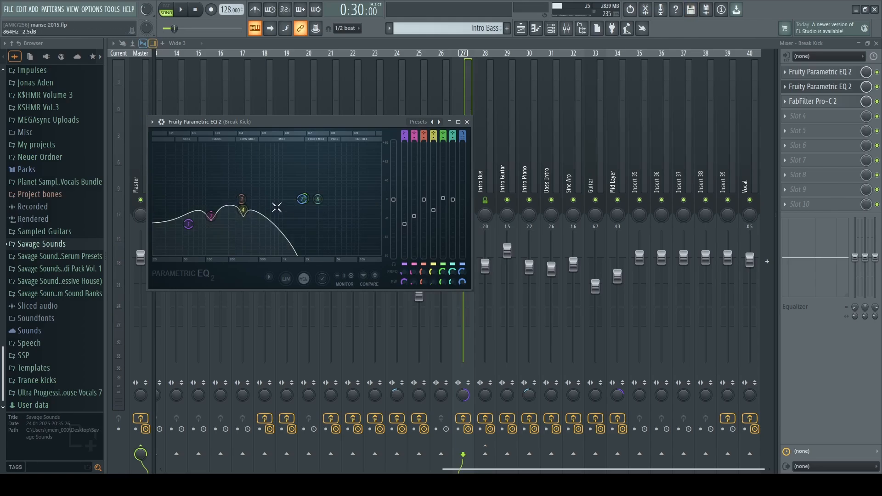
Solo the Intro Synth track in the playlist and play its pattern from bar 17
key(F5)
scroll(392, 166, down, 2)
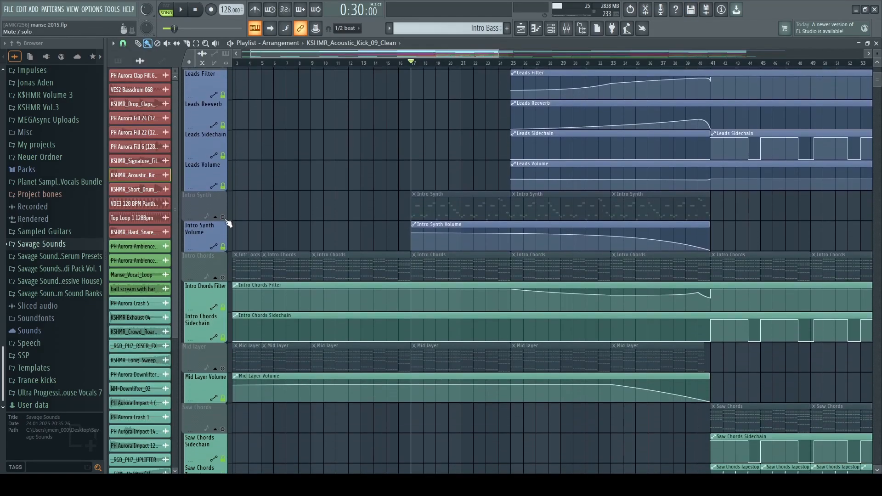
double_click(478, 202)
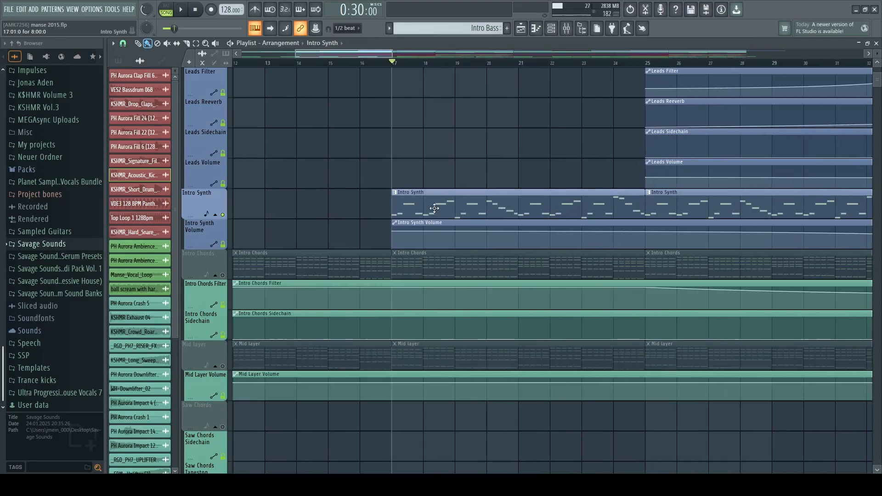
key(space)
Open the Intro Synth's Spire instrument to check its preset and settings, and close it
key(F6)
click(419, 377)
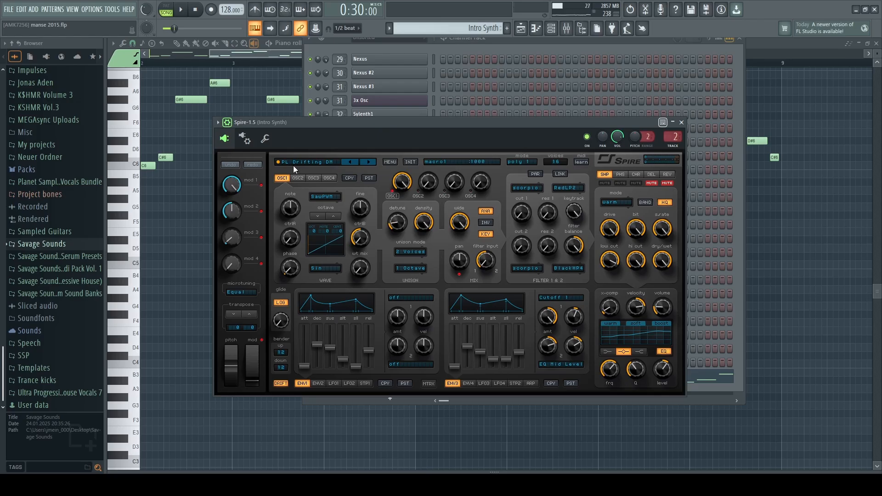
click(675, 136)
Inspect the Fruity Parametric EQ 2, Fruity Balance and ValhallaVintageVerb on the Intro Synth mixer track
click(823, 73)
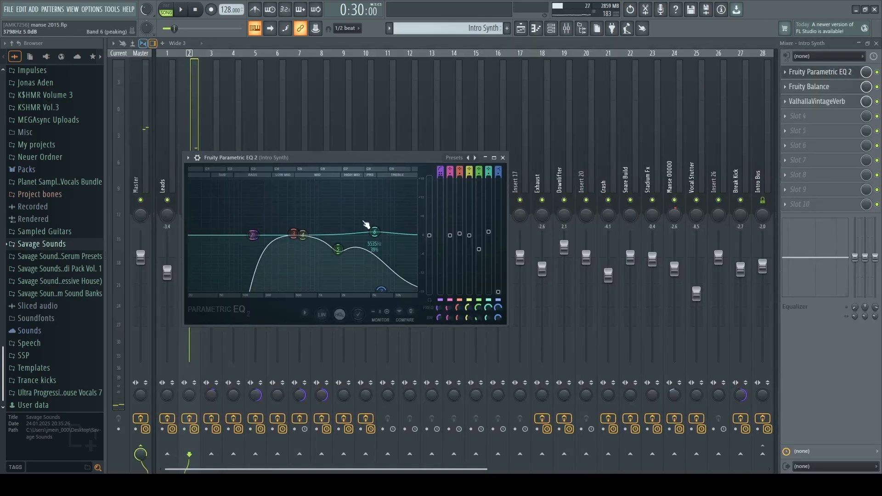
click(809, 86)
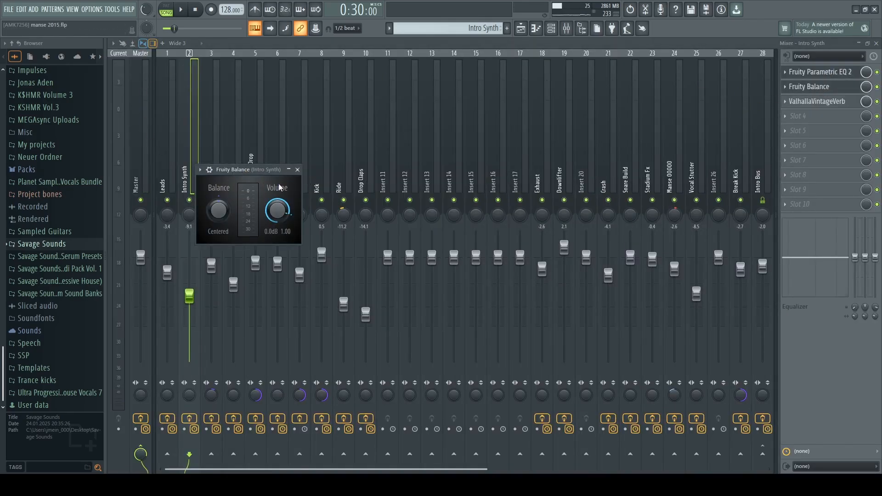
click(299, 170)
click(820, 102)
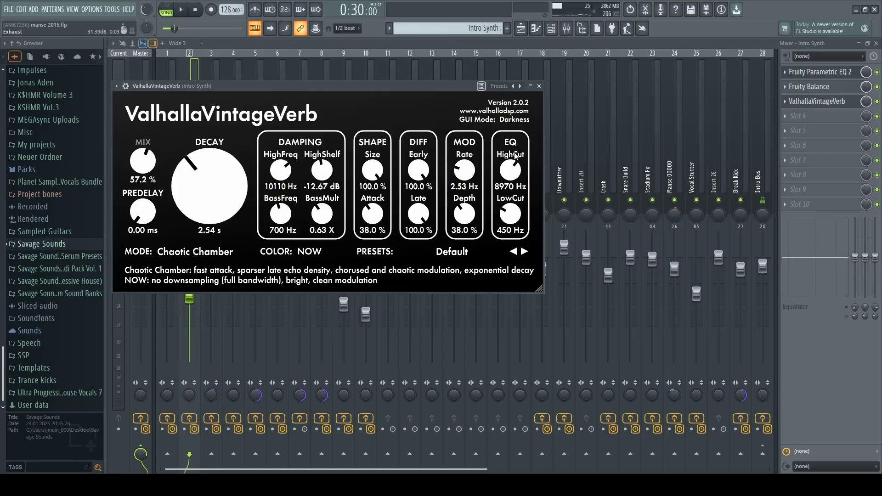
click(539, 86)
Play the soloed Intro Synth from bar 17 in the playlist and return to its mixer track
key(F5)
key(space)
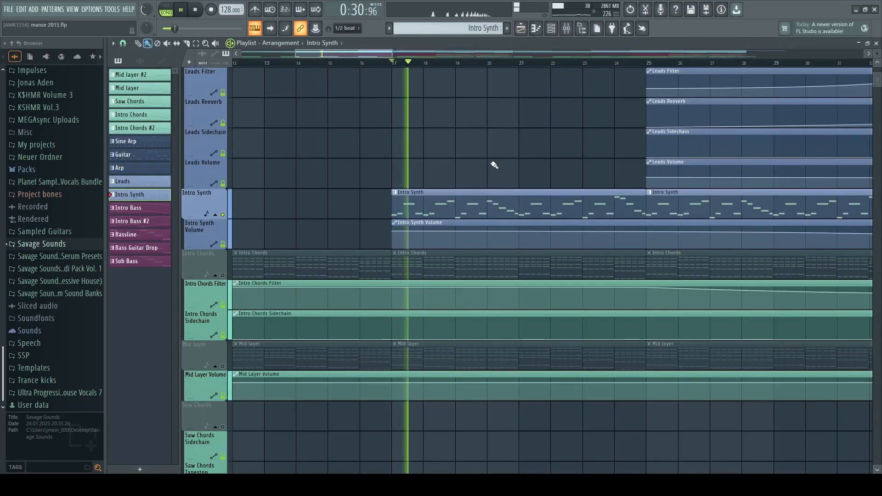
key(F9)
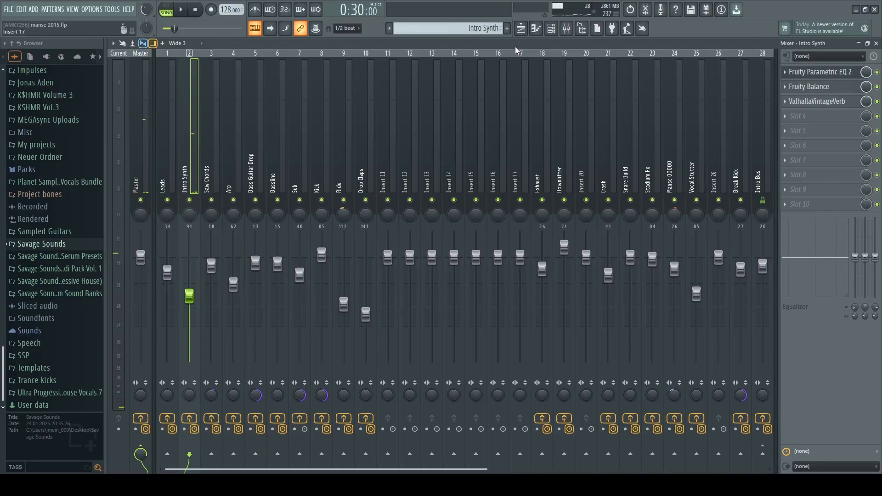
Solo the PH Aurora Ambience 14 track in the playlist and play it from bar 17
key(F5)
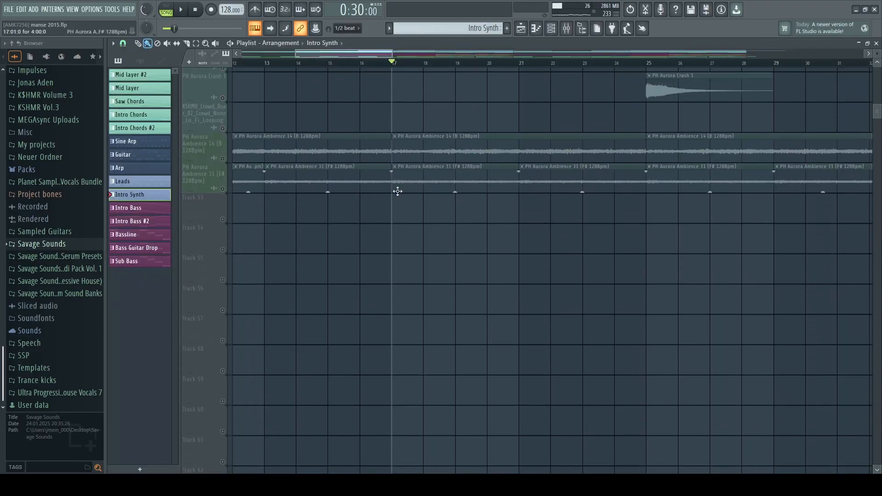
scroll(233, 211, up, 2)
click(243, 212)
key(space)
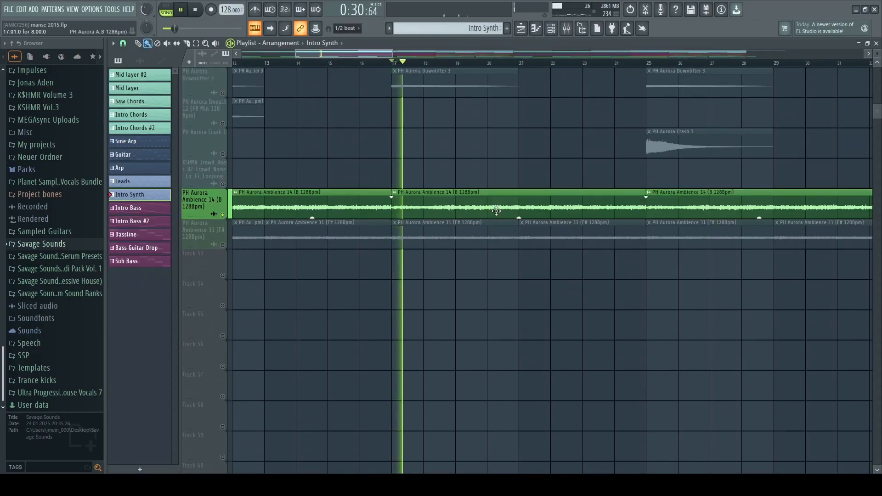
Try raising the gain of the Ambience 14 clip at bar 17 to 6.4 dB during playback, and stop
mouse_move(519, 218)
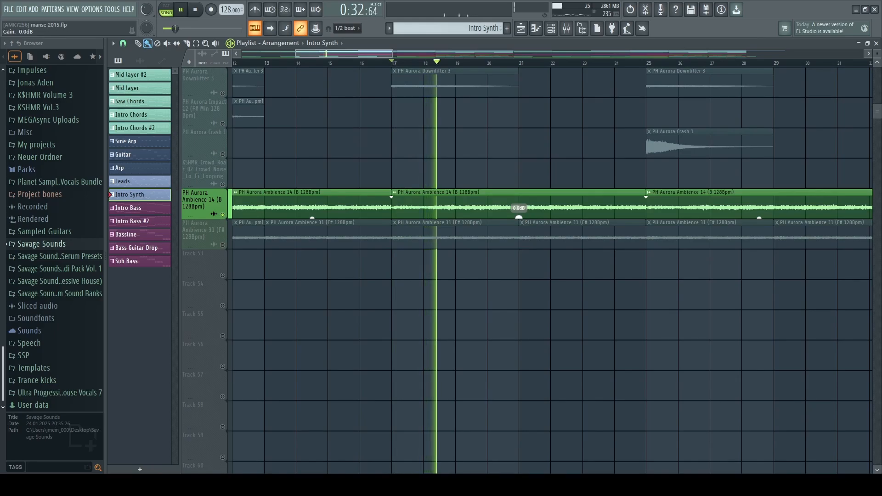
drag(519, 217, 519, 202)
key(space)
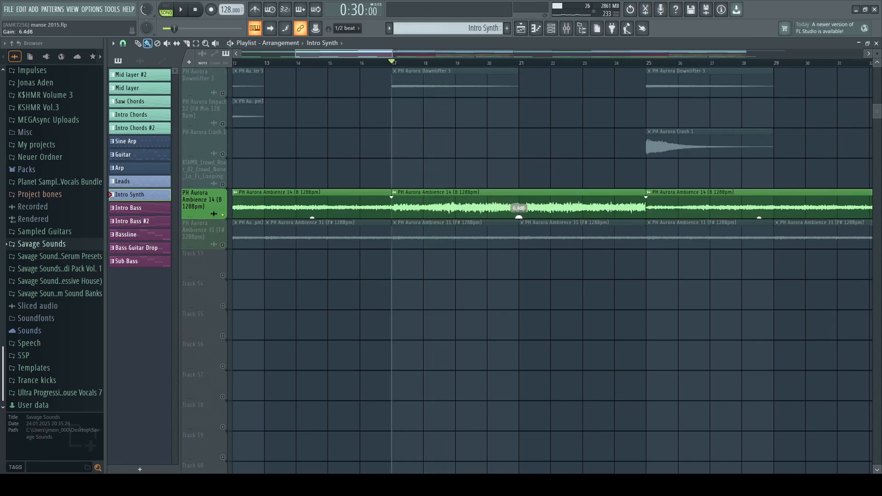
Enable PH Aurora Ambience 31 alongside Ambience 14, play both from bar 17, and stop
click(249, 245)
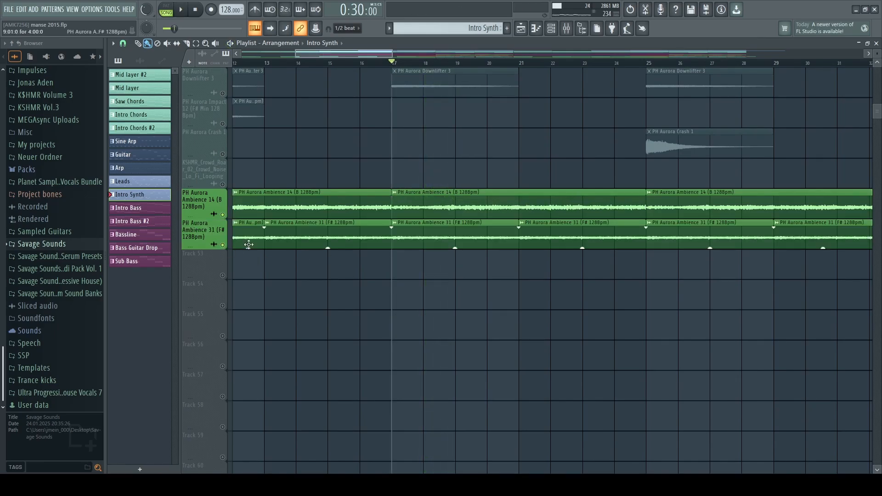
scroll(407, 199, down, 3)
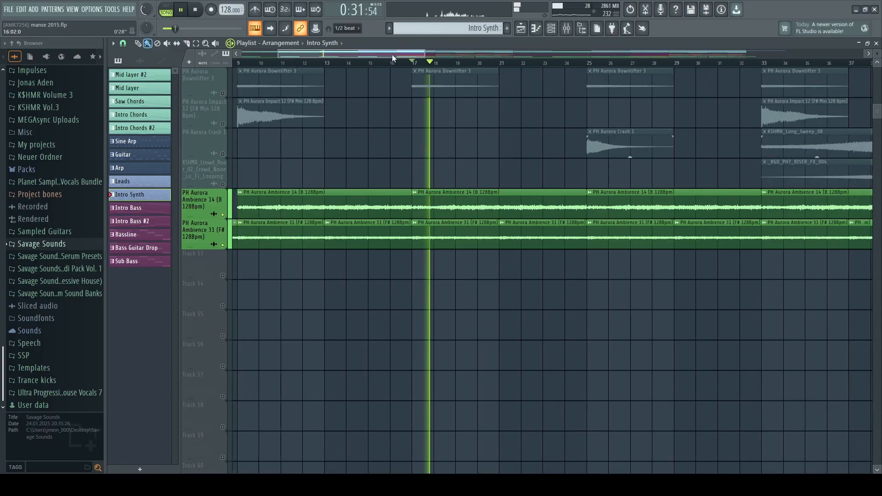
scroll(407, 198, up, 1)
key(space)
Solo the Downlifter 3, Impact 12 and Crash 1 tracks, audition them from bar 1, and move playback to bar 9
scroll(407, 199, up, 3)
right_click(222, 214)
click(223, 245)
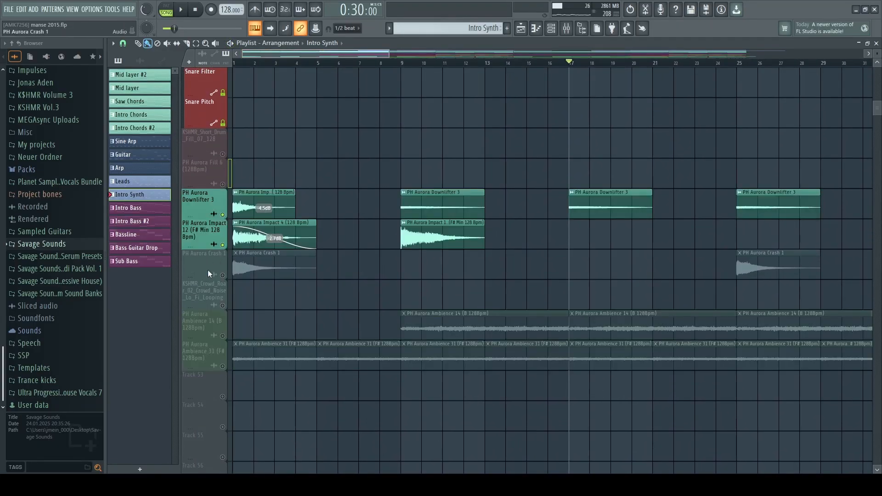
click(223, 275)
click(239, 65)
key(space)
key(space)
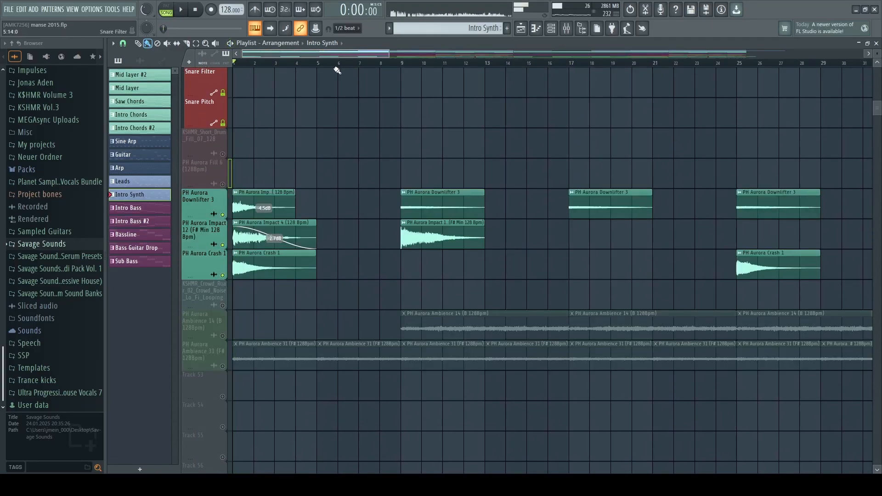
click(402, 64)
Audition the soloed KSHMR_Hard_Snare_09_F build and its volume, filter and pitch automation from bar 33
scroll(407, 67, down, 8)
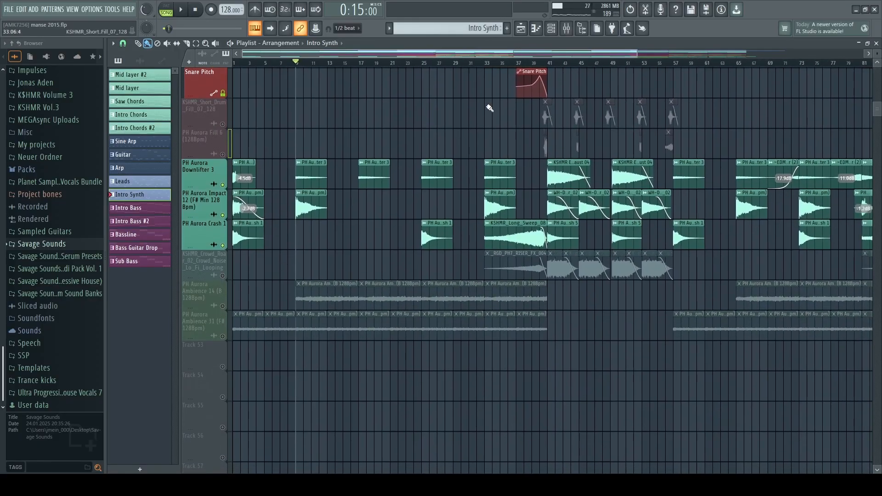
click(485, 65)
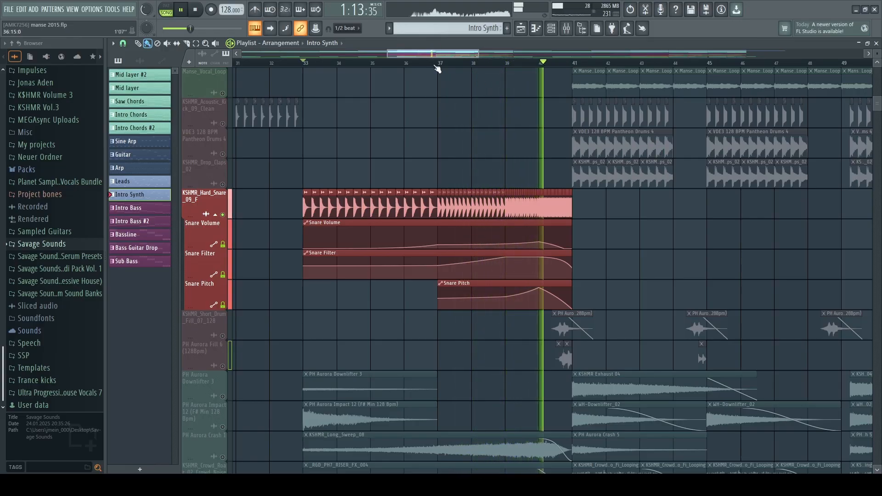
key(space)
Move the playback position to bar 57 and unsolo the snare so all tracks are active
scroll(437, 69, down, 2)
scroll(438, 69, down, 6)
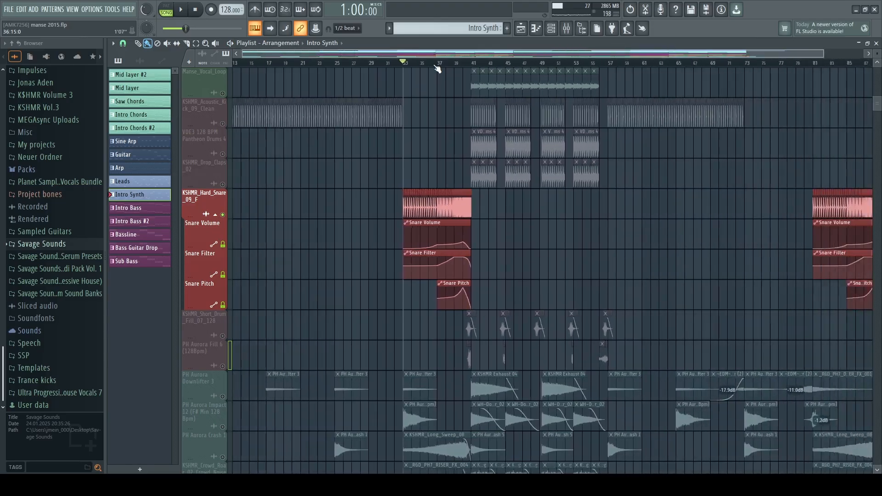
scroll(570, 62, up, 2)
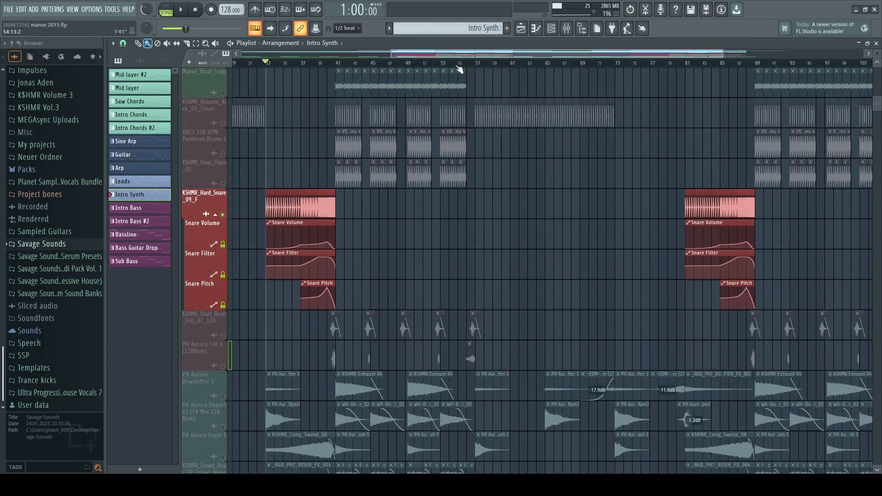
click(470, 63)
right_click(223, 124)
right_click(223, 124)
Solo the Intro Bass track, play it from bar 57, and look over the surrounding tracks
scroll(524, 231, down, 5)
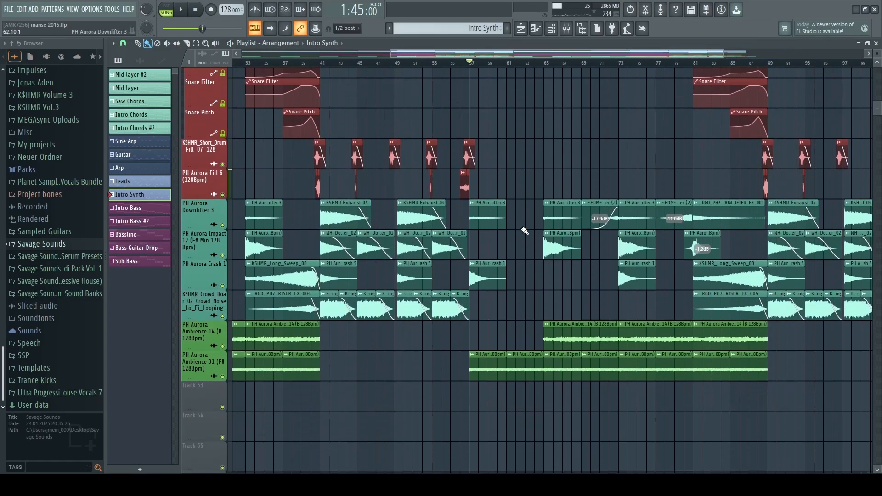
scroll(544, 236, up, 4)
scroll(550, 246, up, 6)
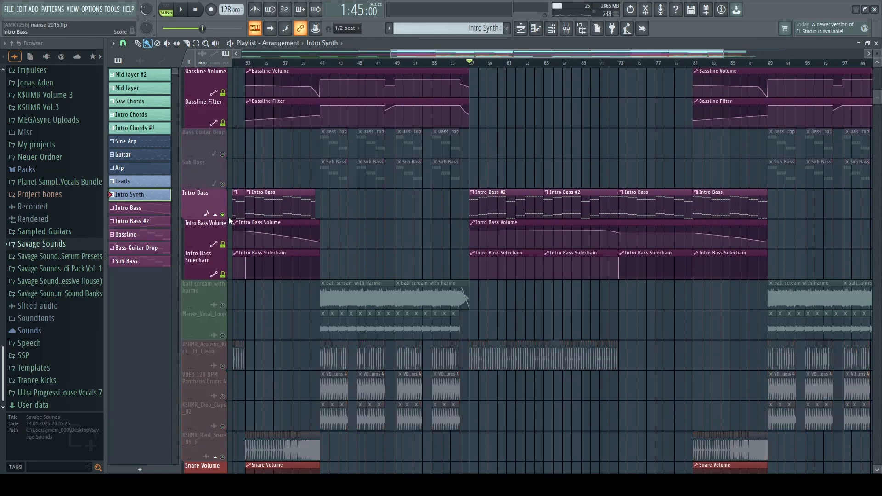
scroll(500, 199, up, 8)
scroll(518, 262, down, 8)
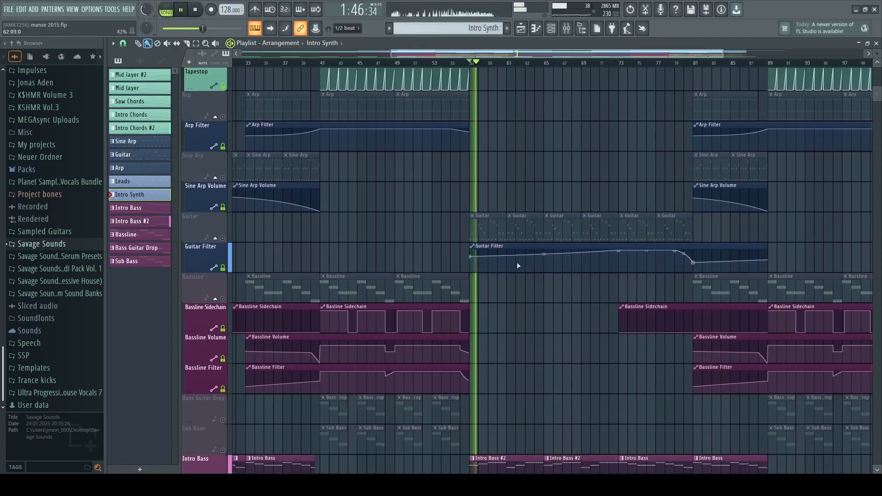
Enable the KSHMR_Acoustic_Kick_09_Clean track with the Intro Bass and examine their clips after bar 57 during playback
click(226, 368)
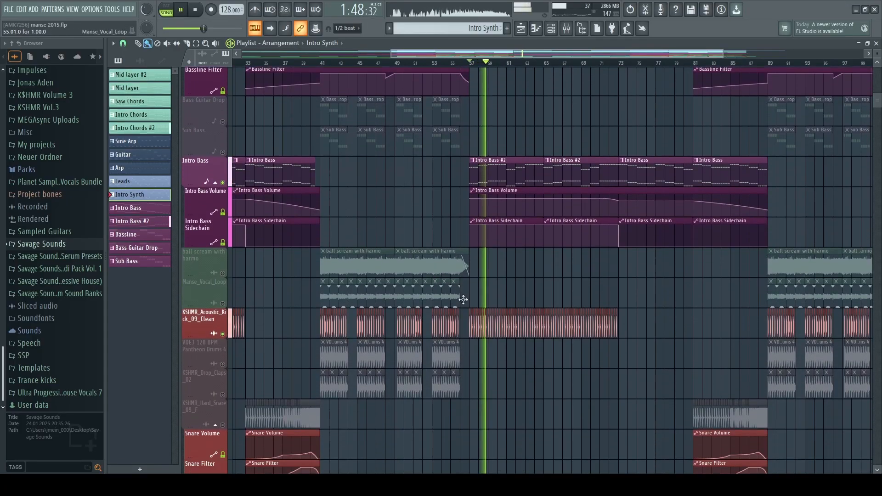
scroll(494, 293, down, 4)
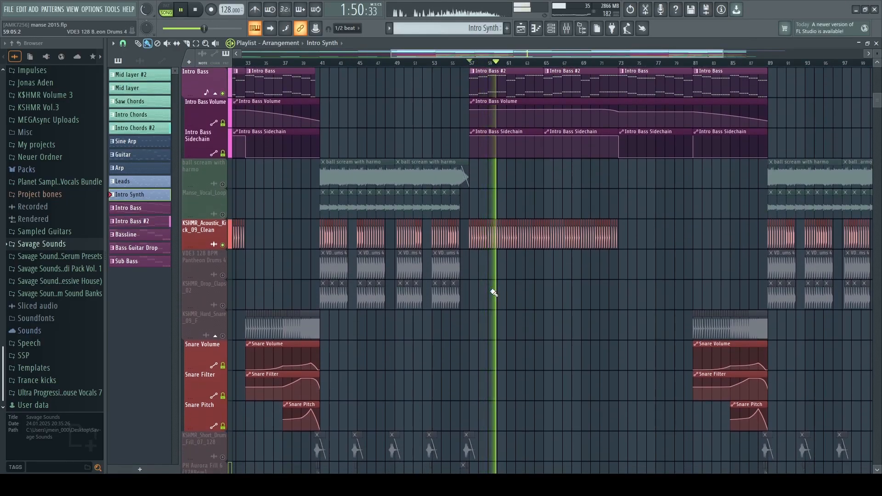
scroll(533, 67, up, 4)
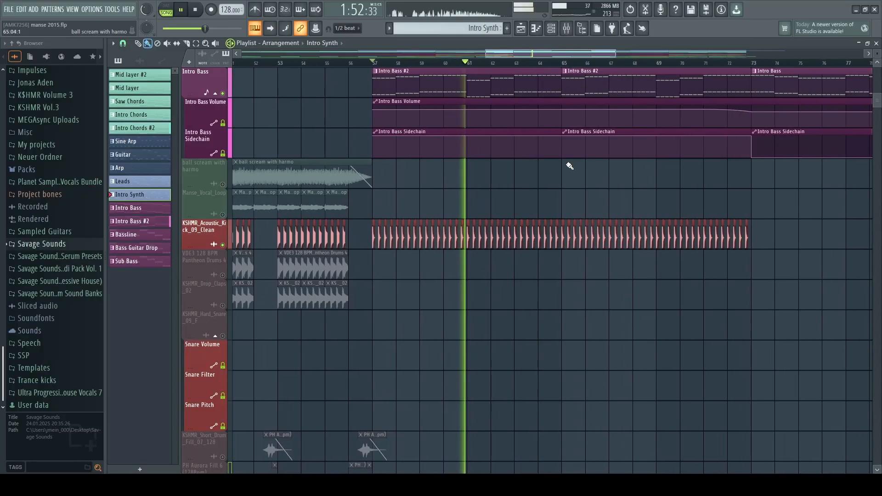
Look over the Bassline, Intro Bass and Guitar tracks around bar 57 during playback, and stop playback
scroll(581, 195, up, 4)
scroll(583, 197, up, 7)
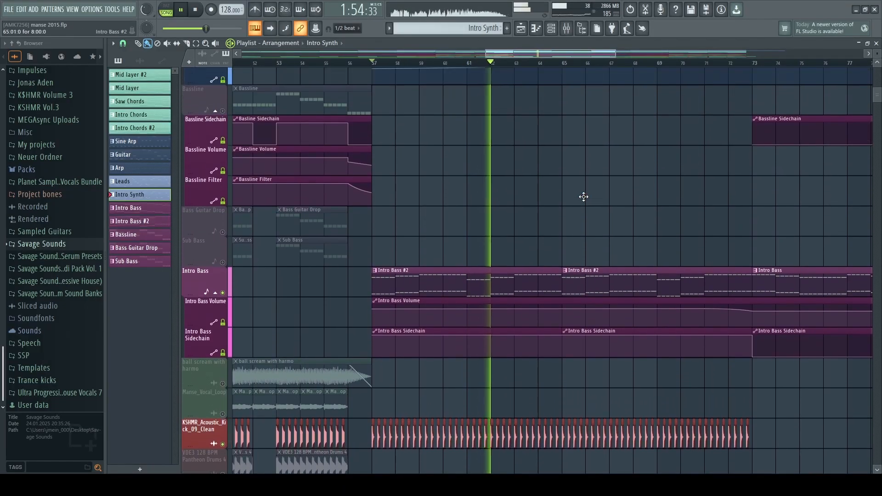
scroll(587, 199, down, 4)
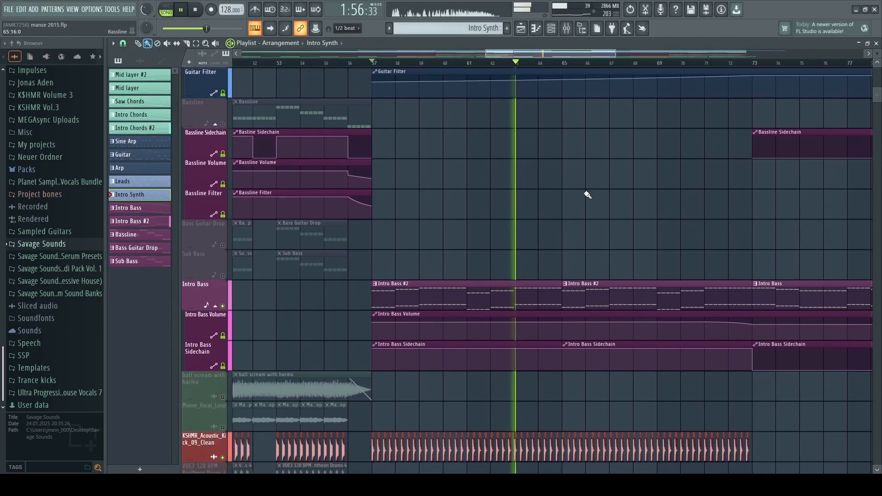
scroll(588, 195, up, 1)
scroll(587, 195, up, 4)
key(space)
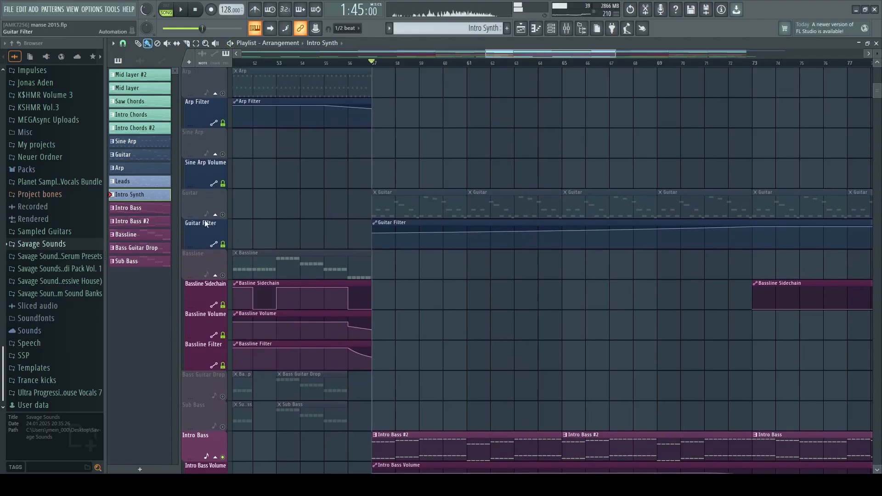
Solo the Guitar track and examine its clips and Guitar Filter automation from bar 57 to bar 81
right_click(225, 215)
scroll(339, 177, down, 2)
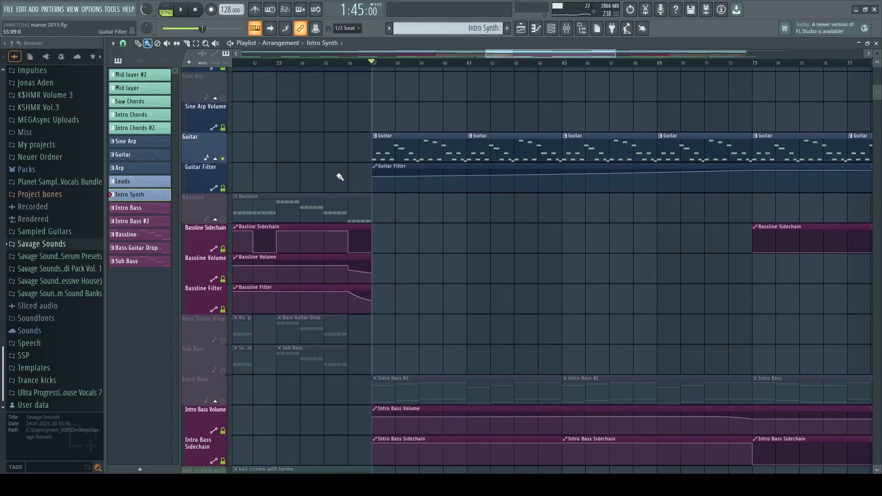
scroll(386, 69, down, 3)
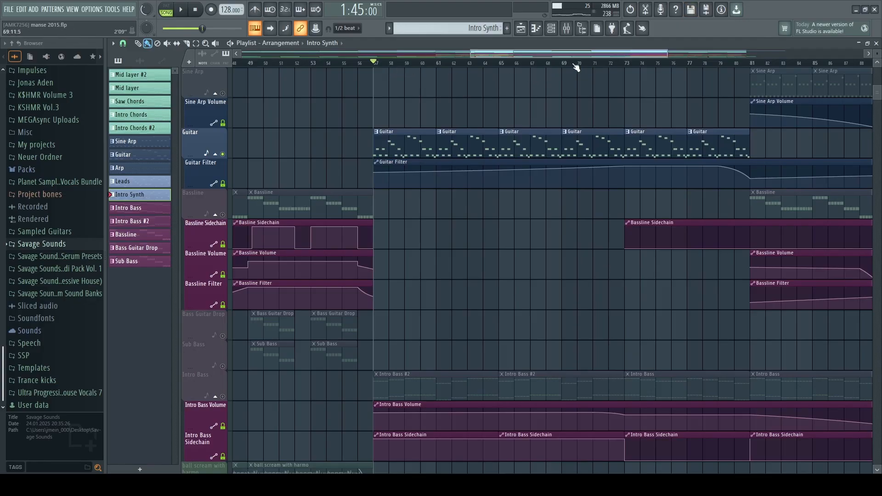
scroll(576, 68, up, 2)
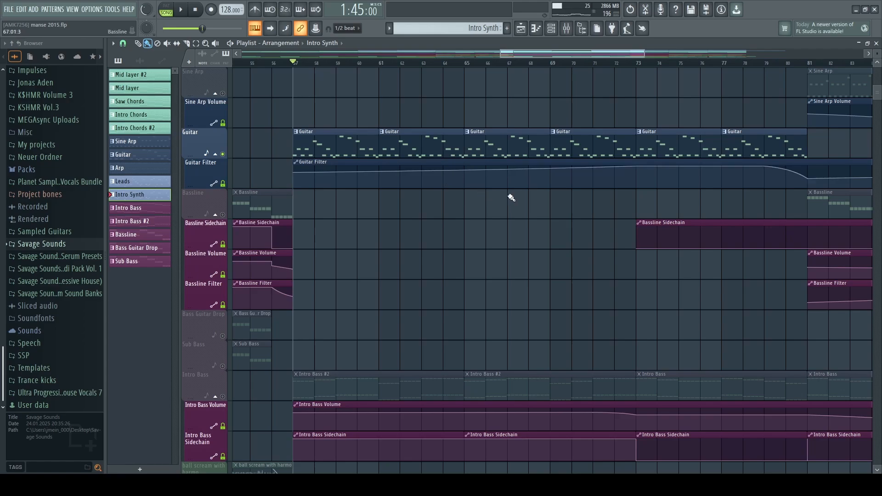
scroll(511, 198, down, 1)
scroll(457, 246, down, 1)
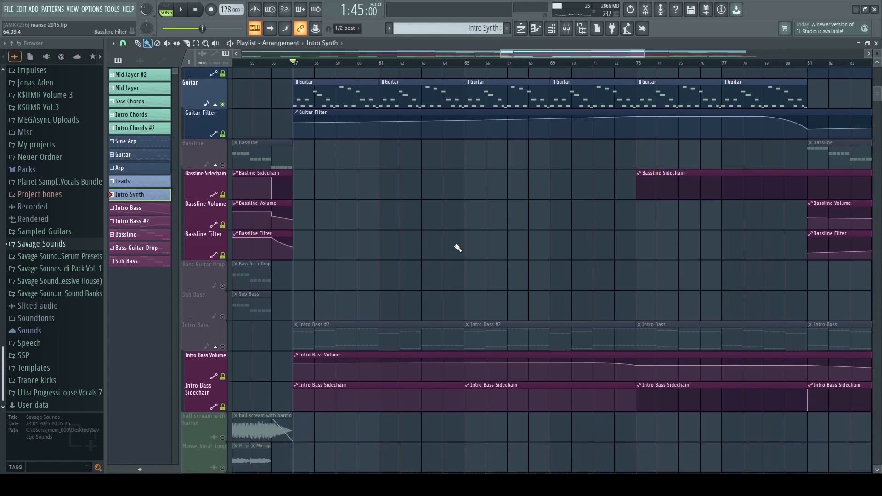
scroll(465, 250, up, 3)
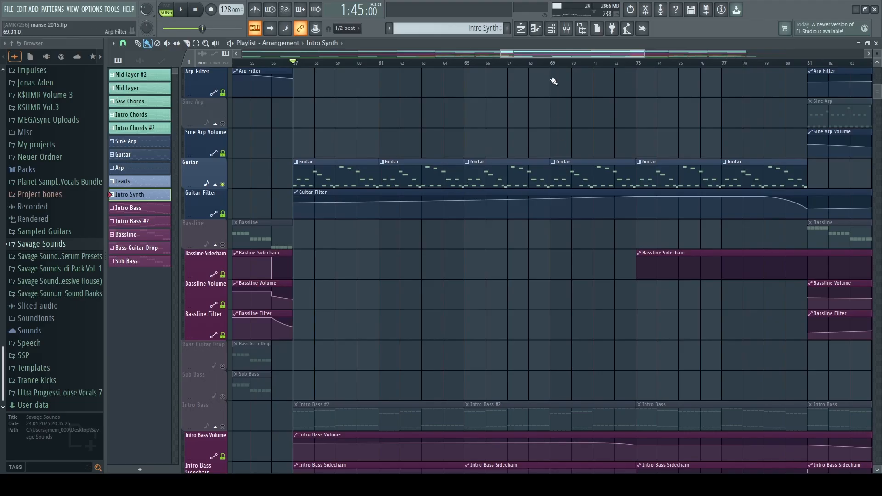
scroll(603, 66, up, 2)
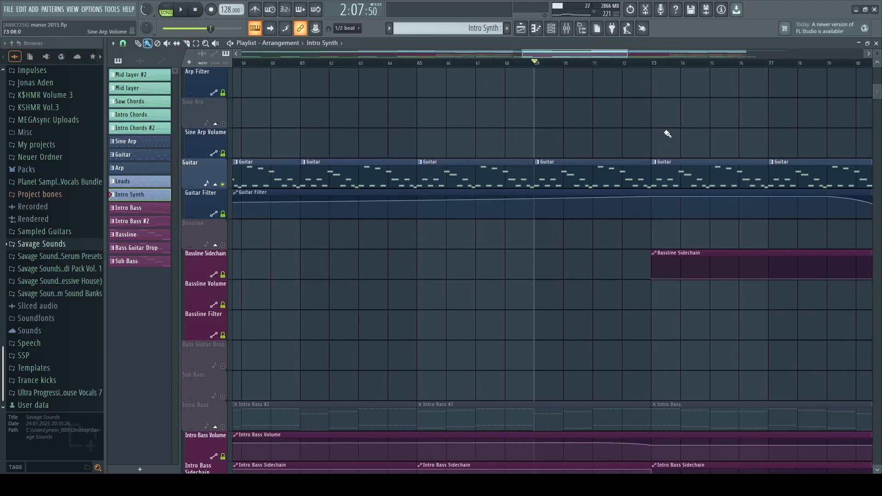
Play the soloed Guitar from bar 73 while looking over the neighbouring arp, chord and bass tracks
scroll(658, 67, down, 2)
key(space)
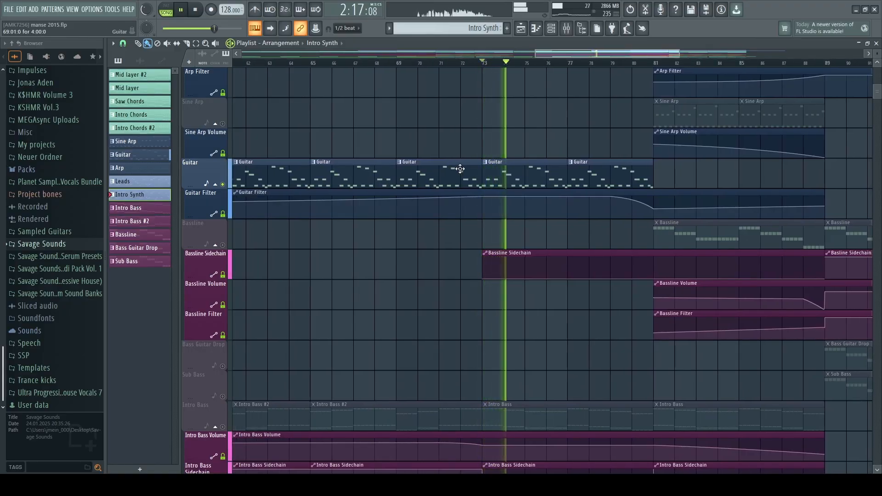
scroll(461, 168, up, 5)
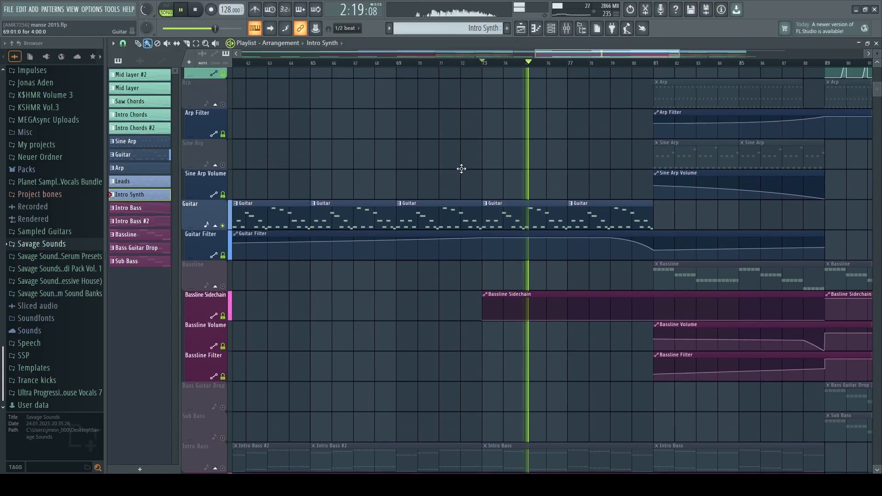
scroll(461, 169, up, 6)
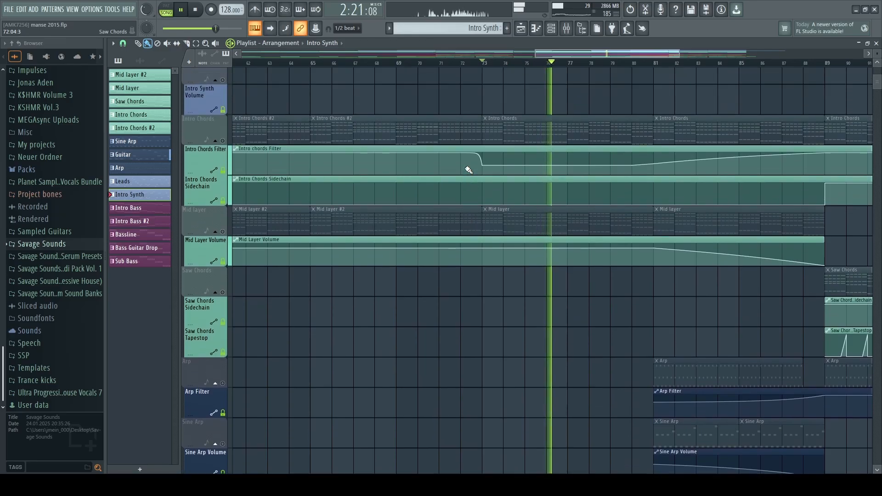
scroll(462, 175, down, 12)
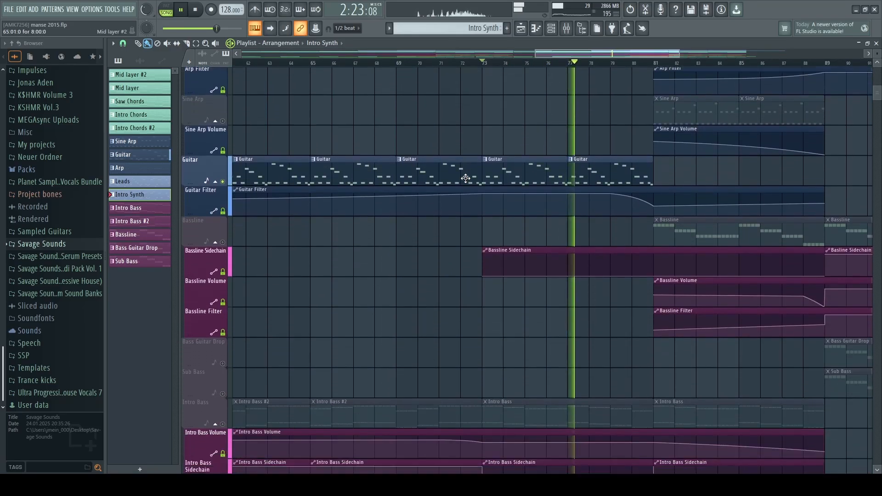
key(space)
Open the Guitar pattern's notes and its Nexus #13 instrument to view the selected preset
double_click(503, 117)
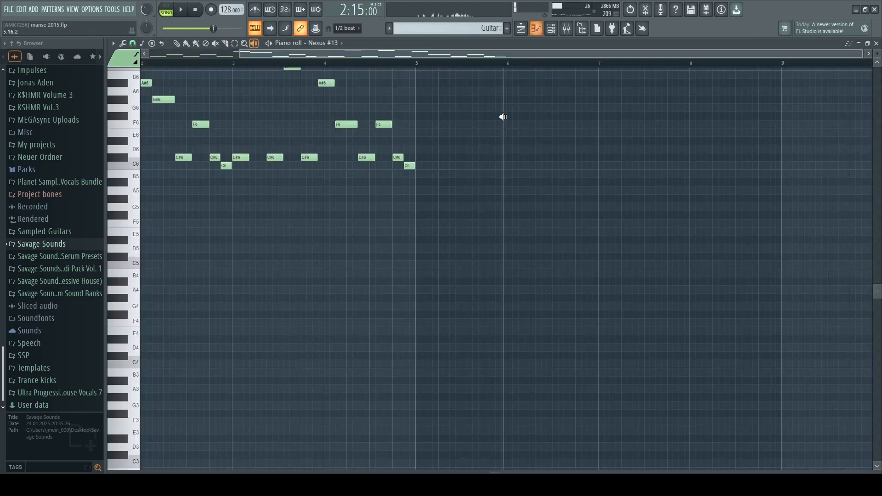
click(552, 30)
click(427, 364)
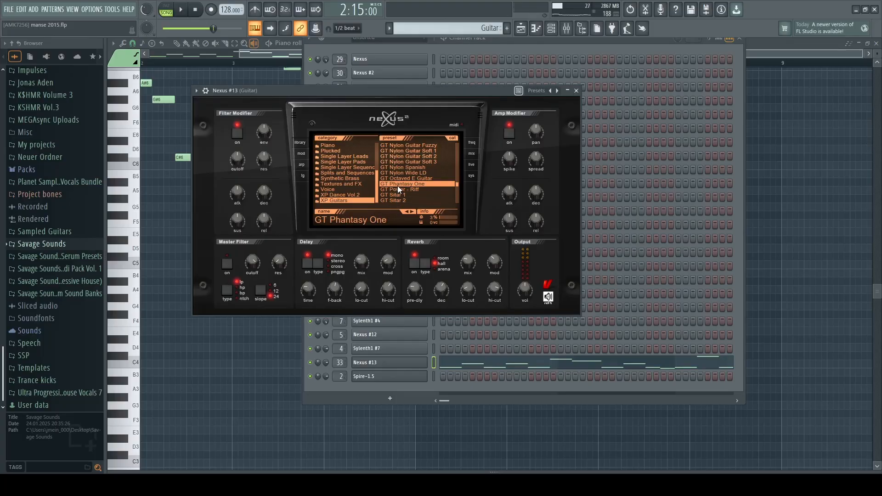
Inspect the Guitar mixer channel's OTT, Fruity Parametric EQ 2 and ValhallaVintageVerb effects, and return to the playlist
click(567, 28)
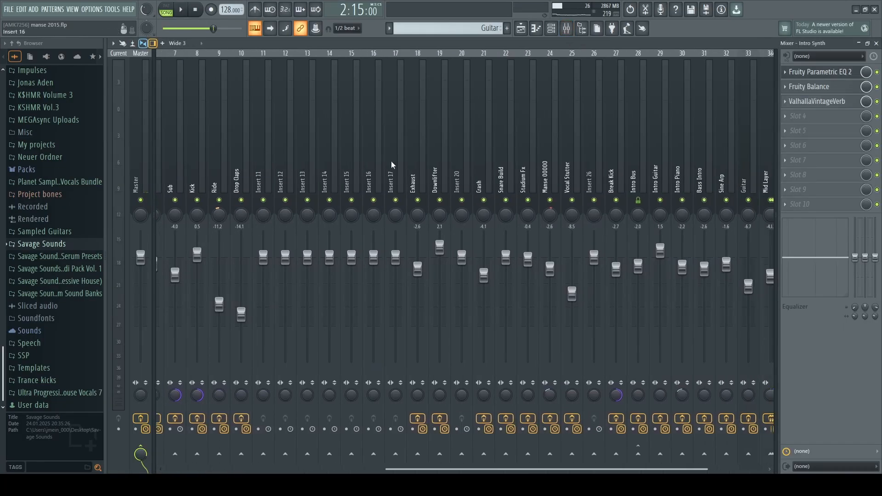
click(810, 72)
click(825, 87)
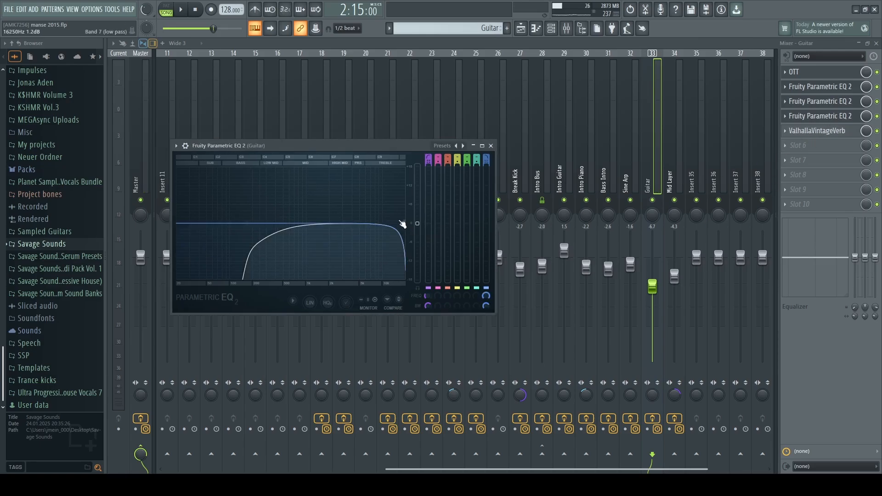
click(818, 130)
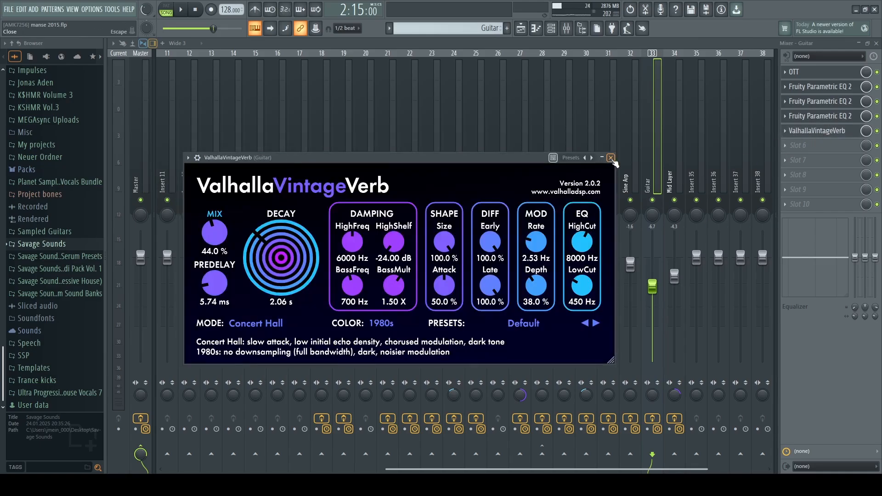
click(611, 157)
key(F5)
Look over the effects, guitar and bass tracks from bar 65 onward, and move the playback position to bar 33
scroll(534, 137, down, 10)
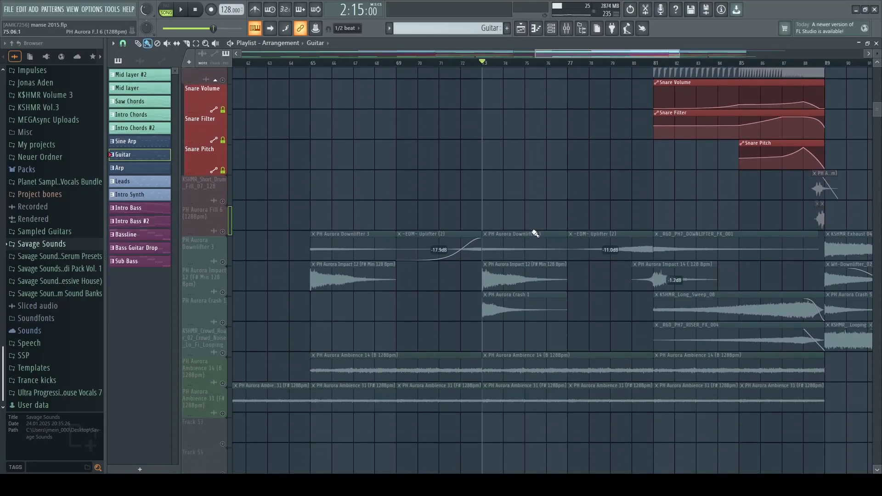
scroll(535, 233, down, 3)
scroll(552, 51, down, 4)
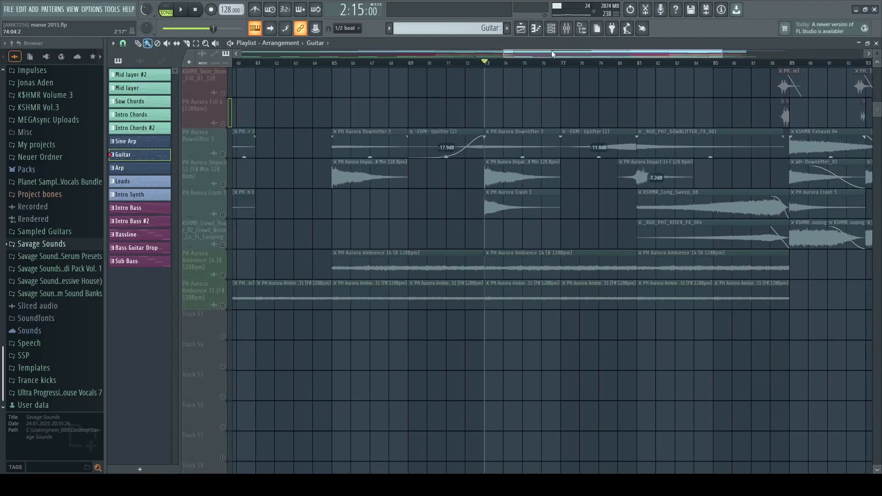
scroll(562, 188, up, 5)
scroll(563, 188, up, 10)
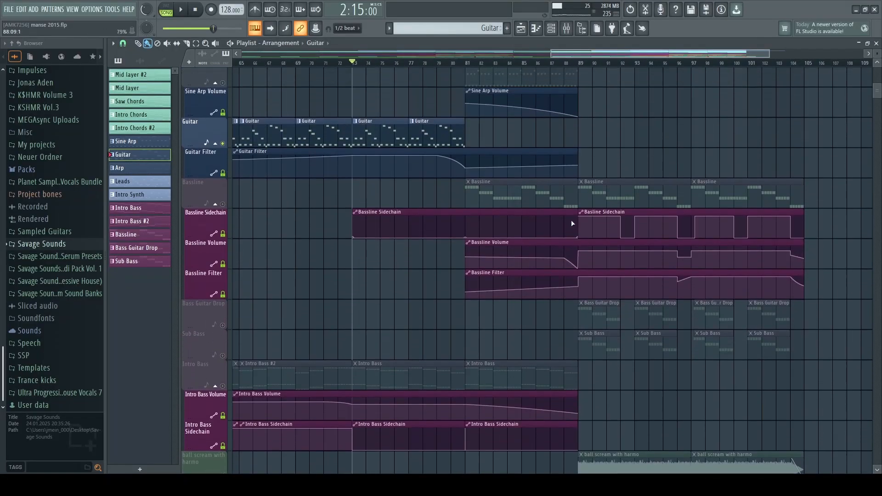
scroll(621, 67, down, 3)
scroll(621, 67, down, 2)
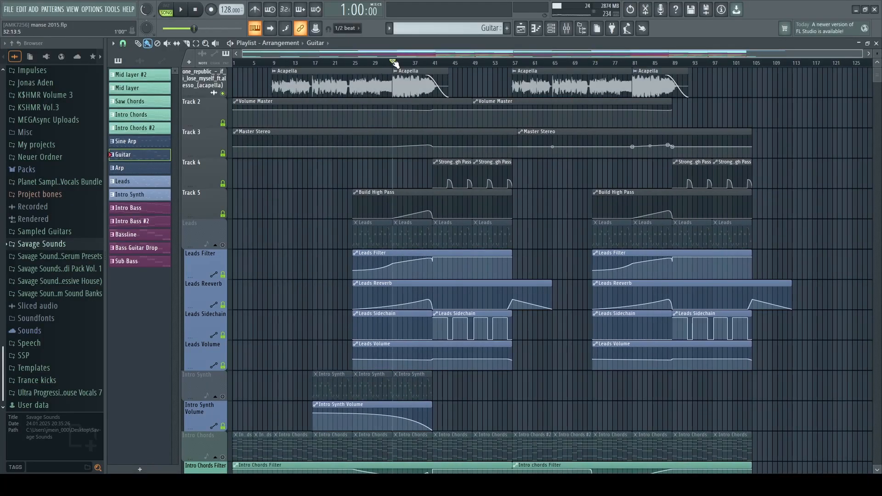
Check the first effect on the Vocal mixer channel, and unsolo the Guitar so all tracks are active
key(F9)
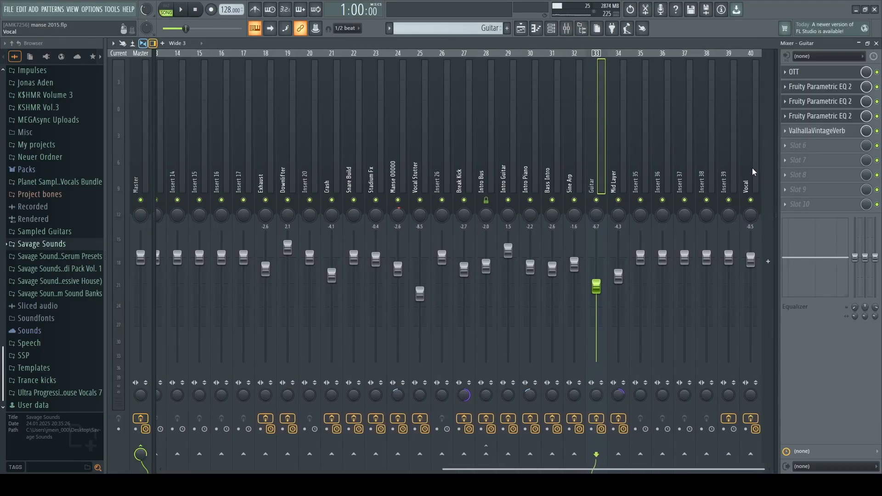
click(821, 72)
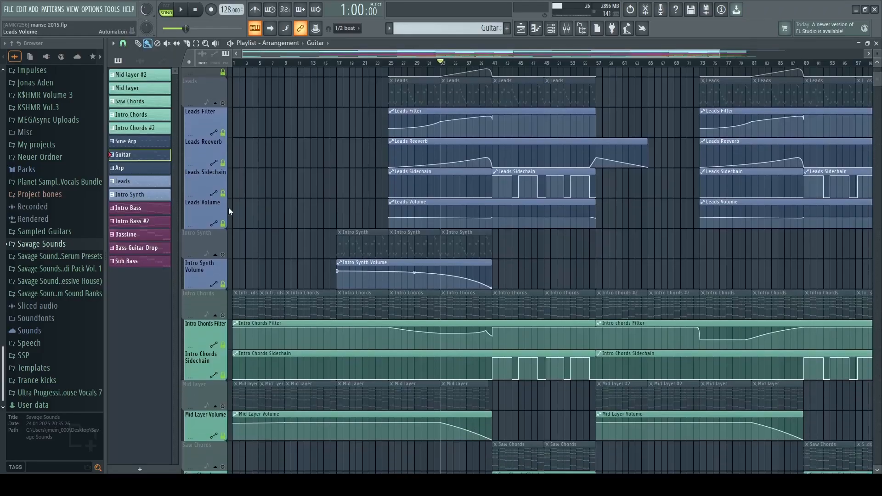
scroll(580, 238, down, 4)
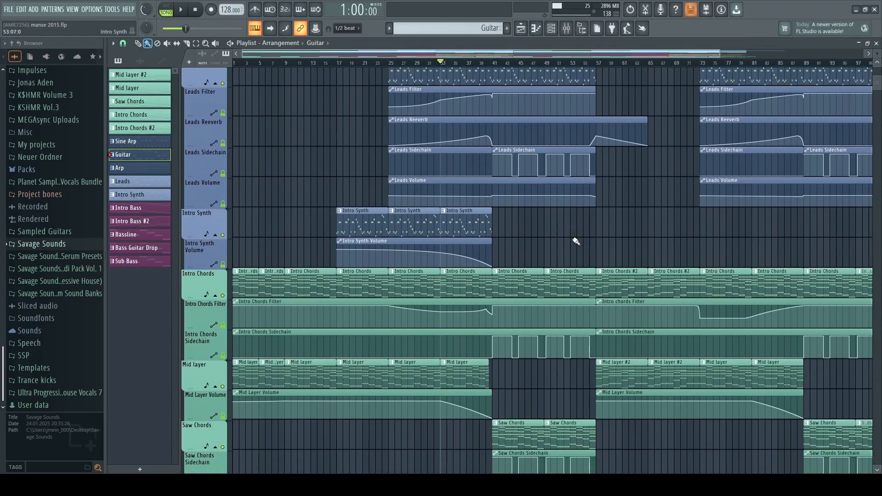
Examine the full arrangement from the acapella and leads down through the chords, basses, drums, effects and ambience tracks
scroll(660, 260, down, 15)
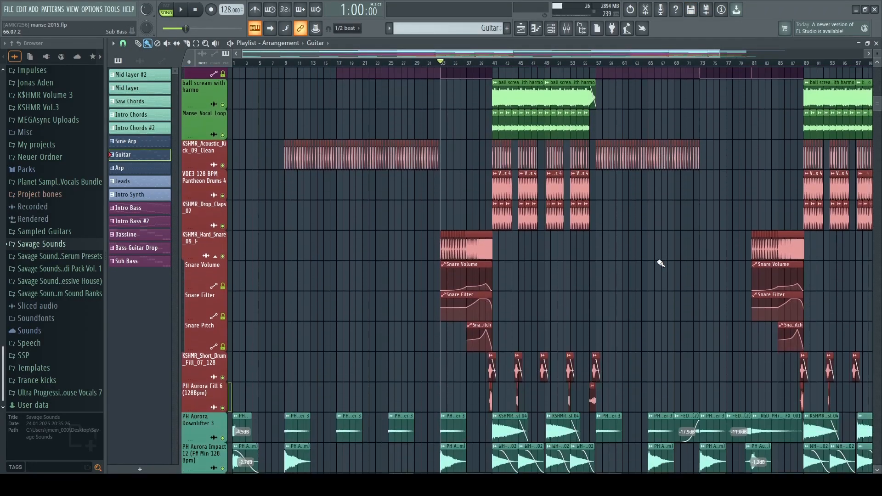
scroll(661, 263, down, 3)
scroll(643, 269, up, 20)
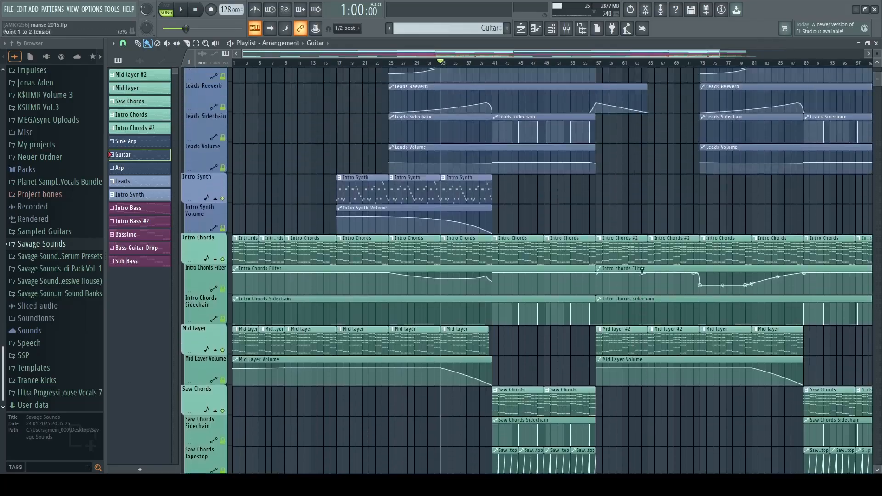
scroll(622, 192, up, 1)
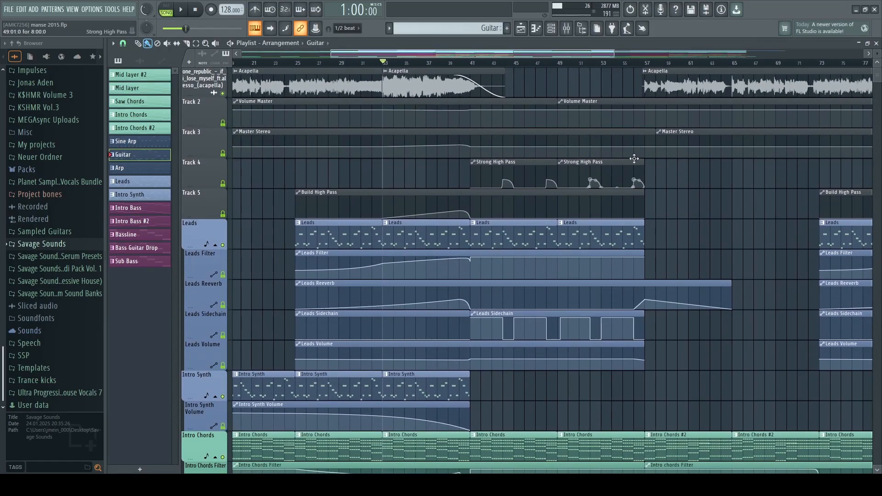
scroll(704, 226, down, 10)
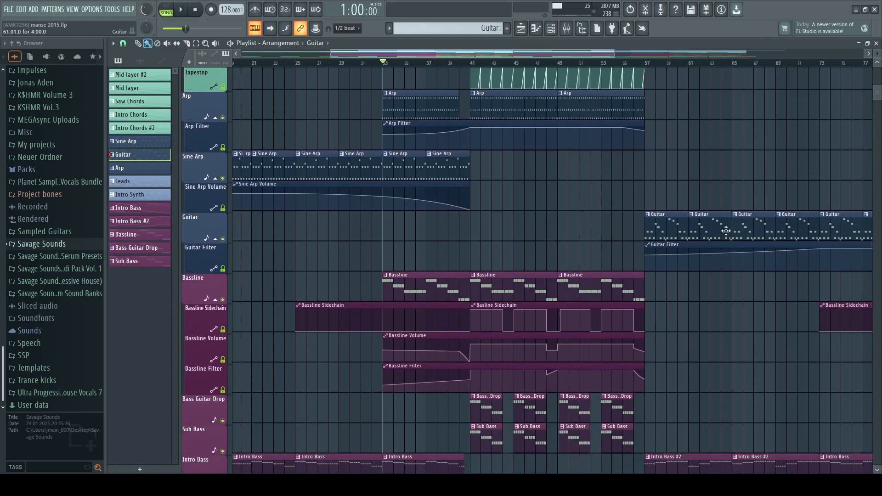
scroll(708, 230, down, 15)
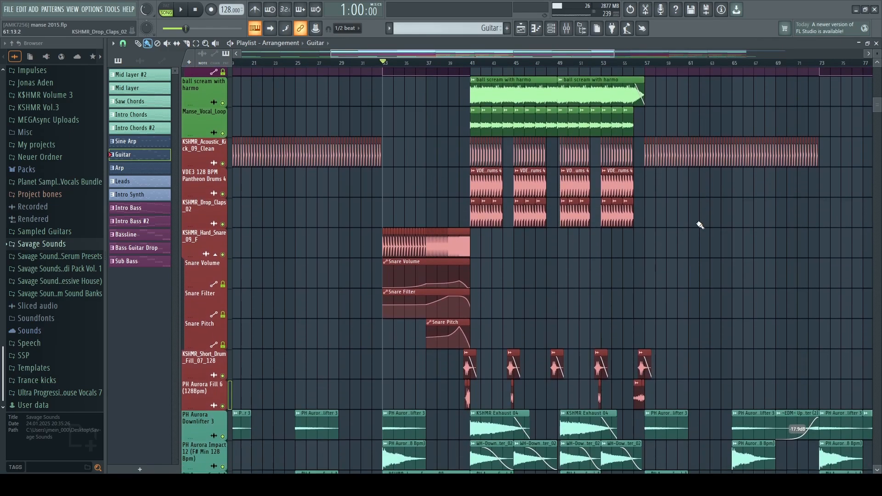
scroll(700, 226, down, 3)
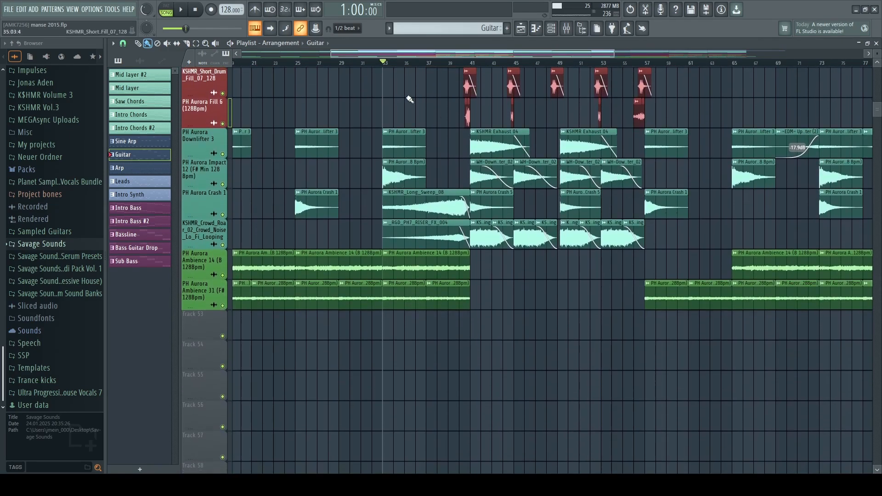